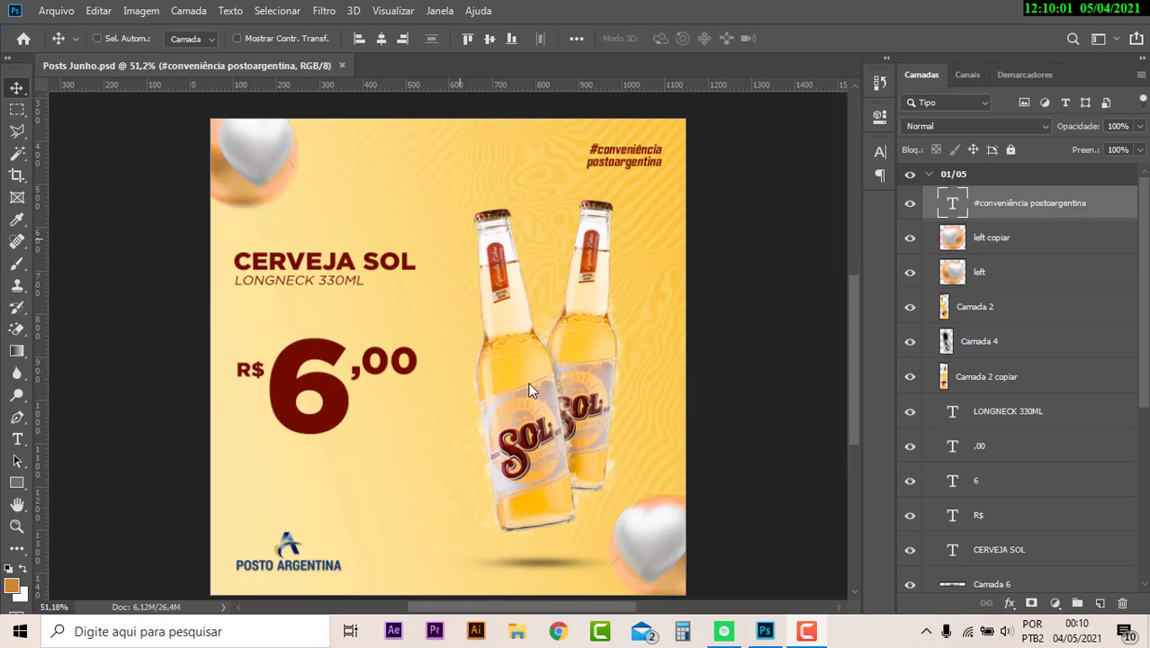
Scroll through the open Photoshop workspace before starting the new design.
left_click(806, 630)
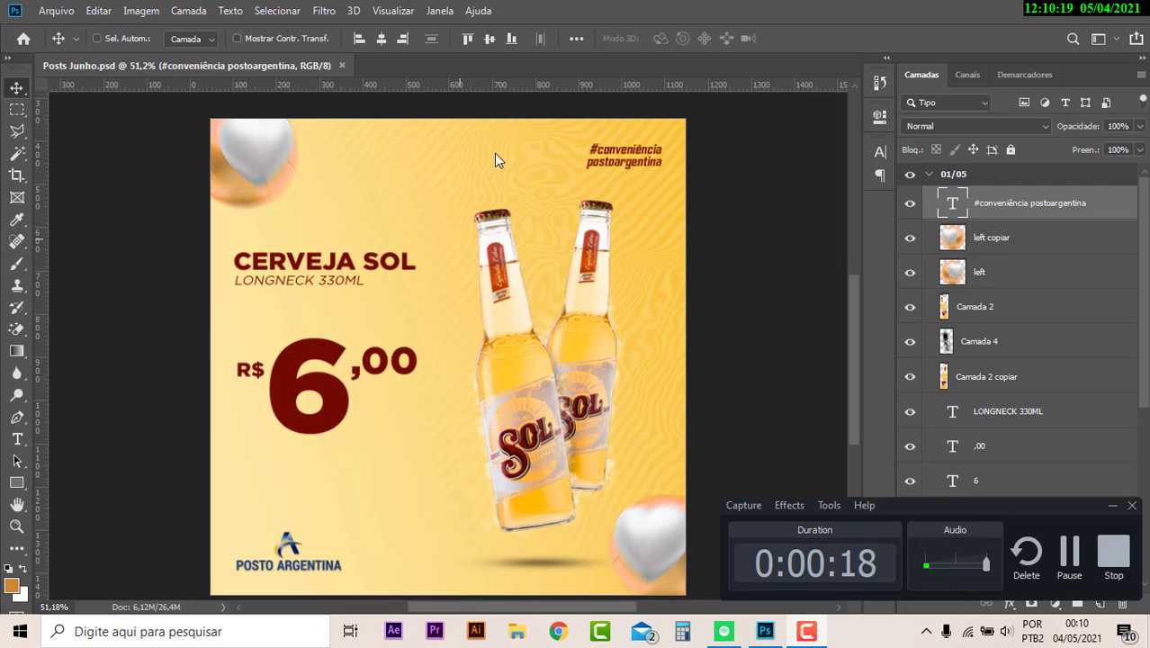
scroll(537, 404, "up", 2)
scroll(555, 407, "down", 1)
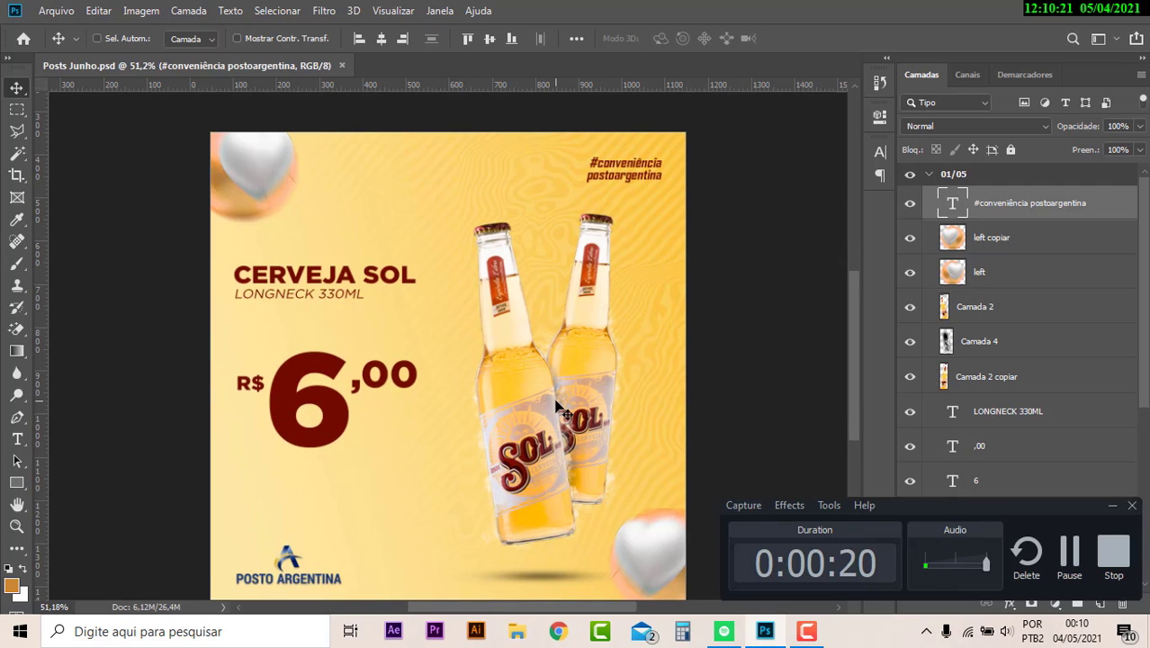
scroll(556, 408, "up", 2)
scroll(559, 410, "down", 1)
scroll(559, 418, "down", 1)
scroll(559, 421, "down", 3)
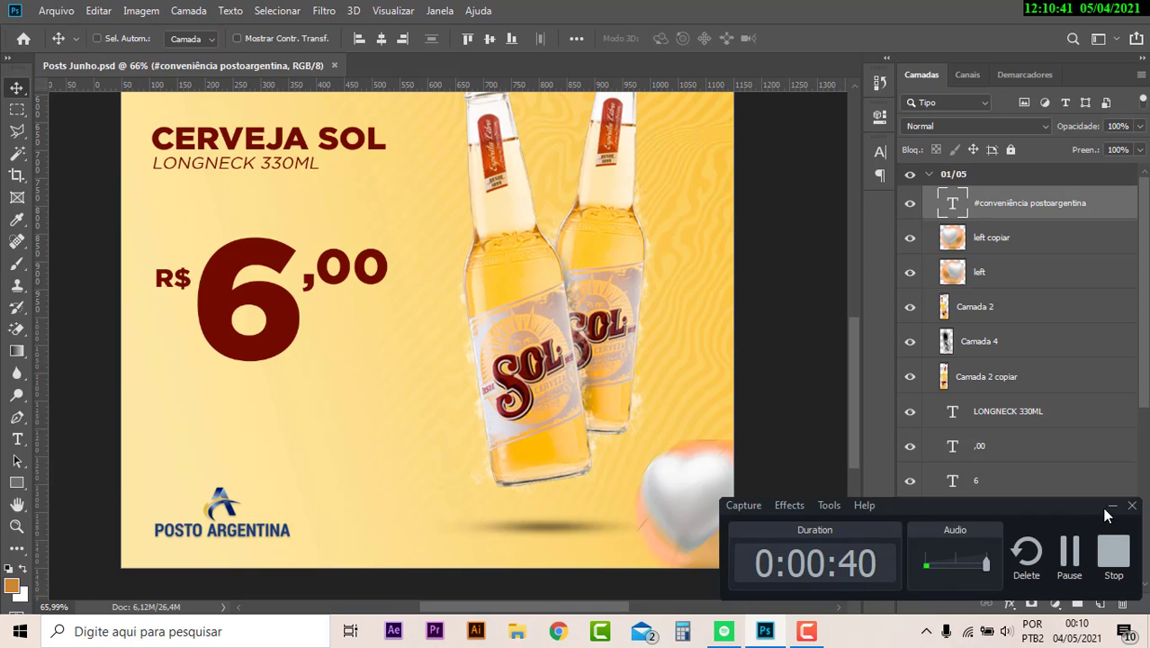
left_click(1112, 507)
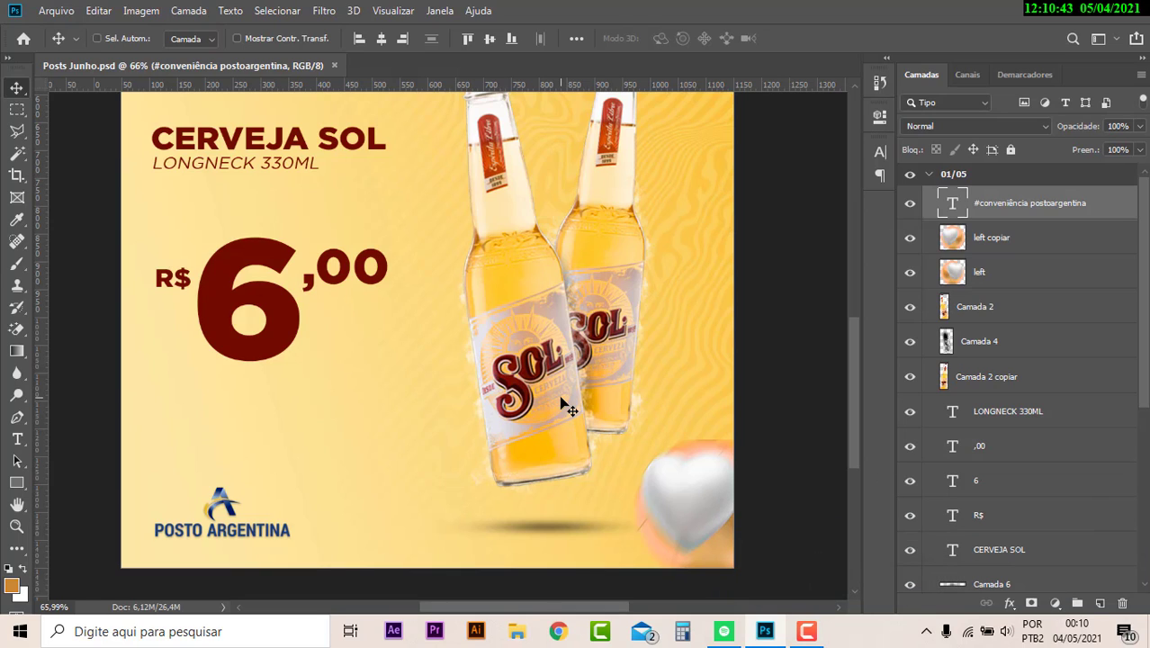
scroll(401, 230, "down", 2)
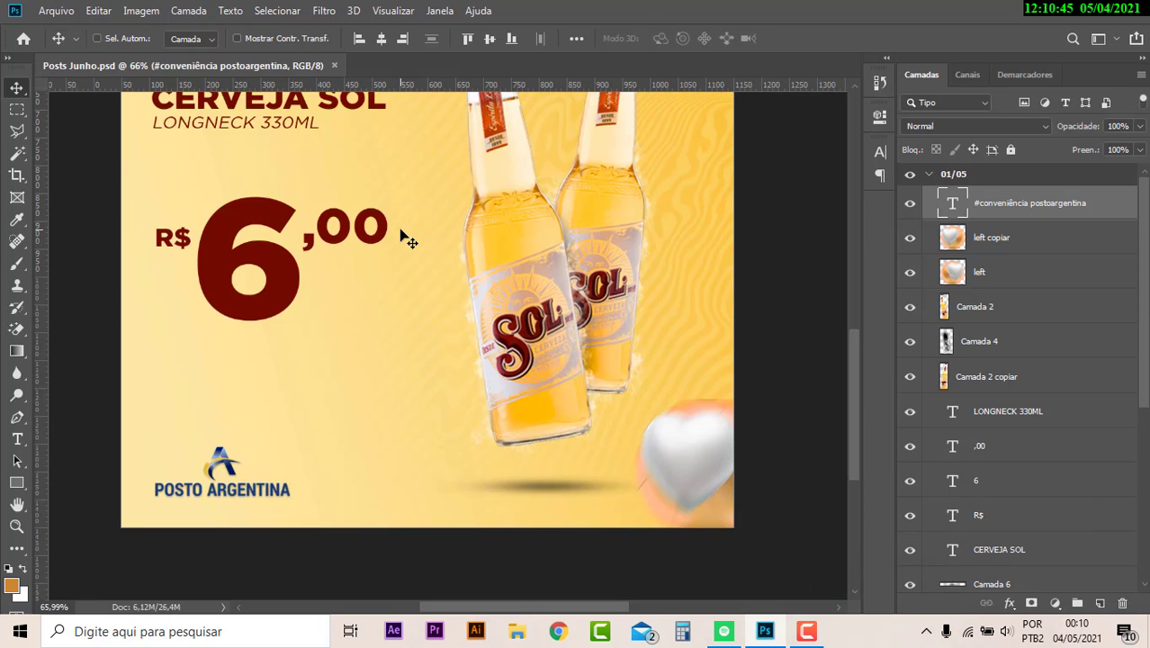
scroll(403, 235, "down", 2)
scroll(450, 243, "down", 2)
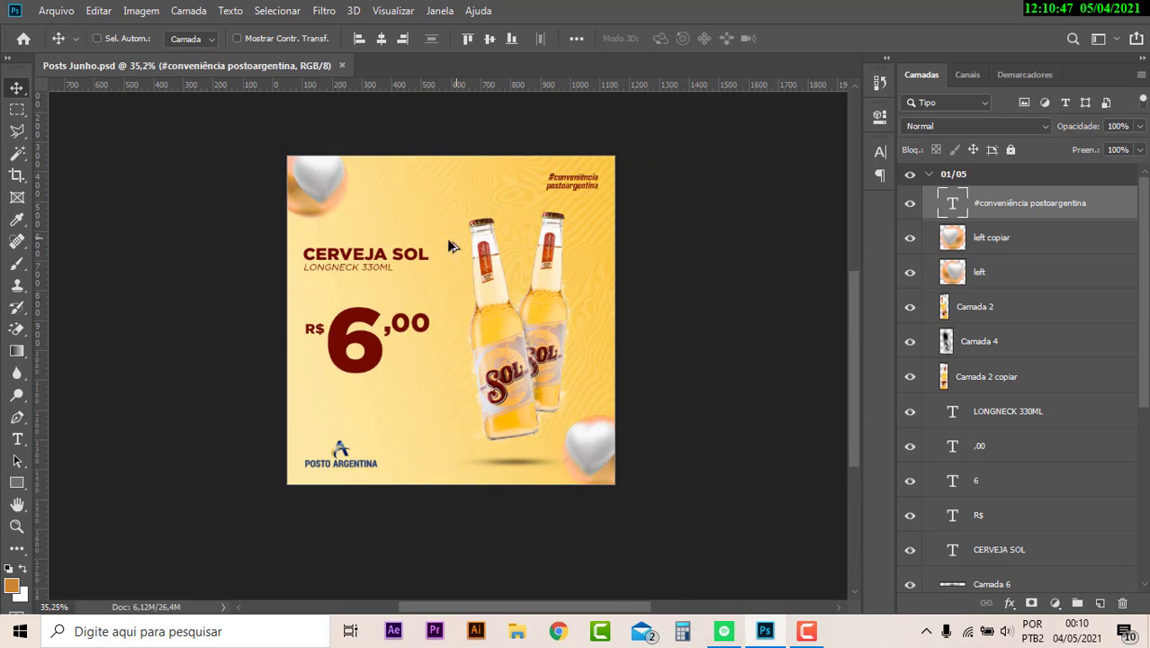
Create a new blank square document, Sem Título-1, via File > New.
left_click(63, 13)
left_click(63, 13)
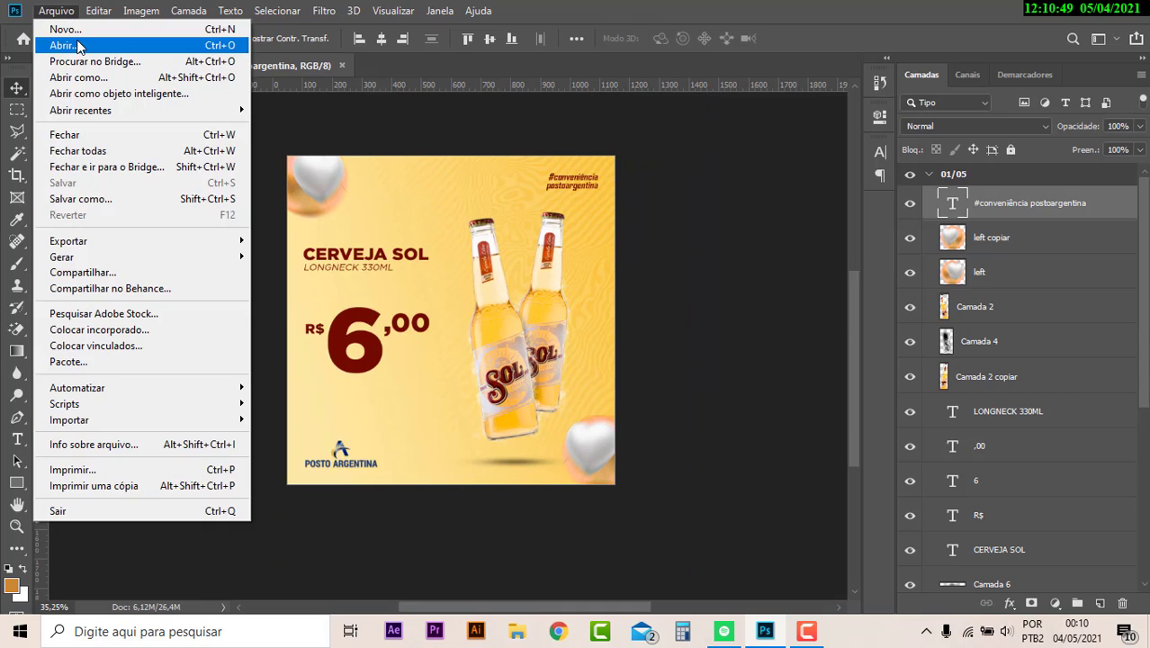
left_click(76, 33)
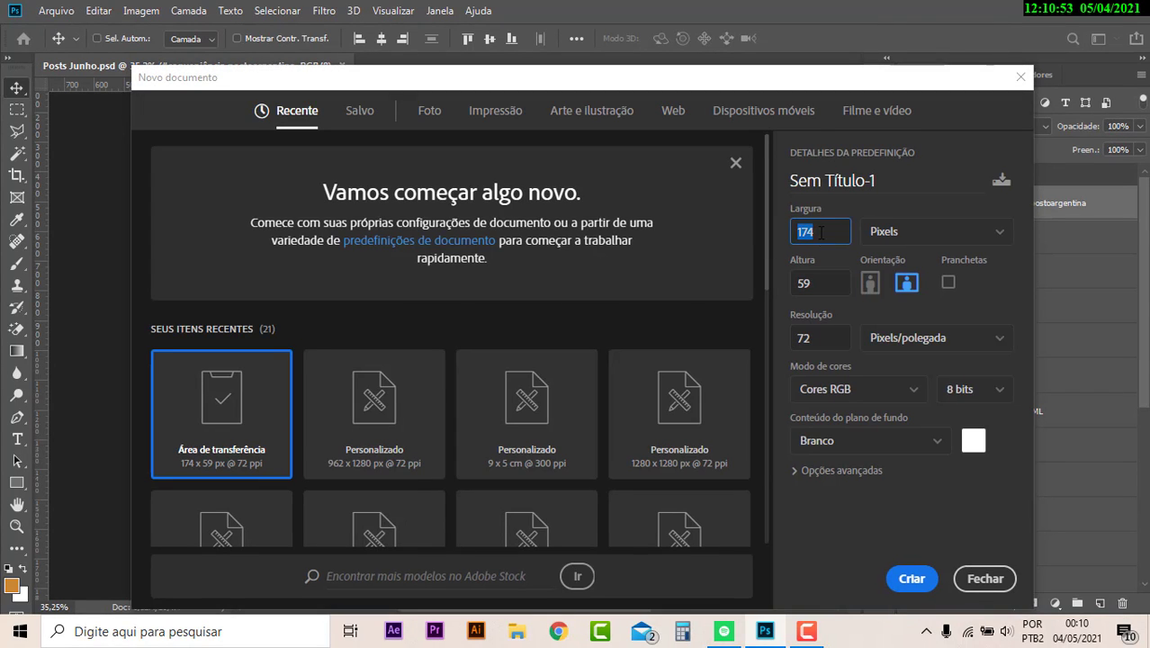
type("1100")
key("Tab")
type("1")
key("Return")
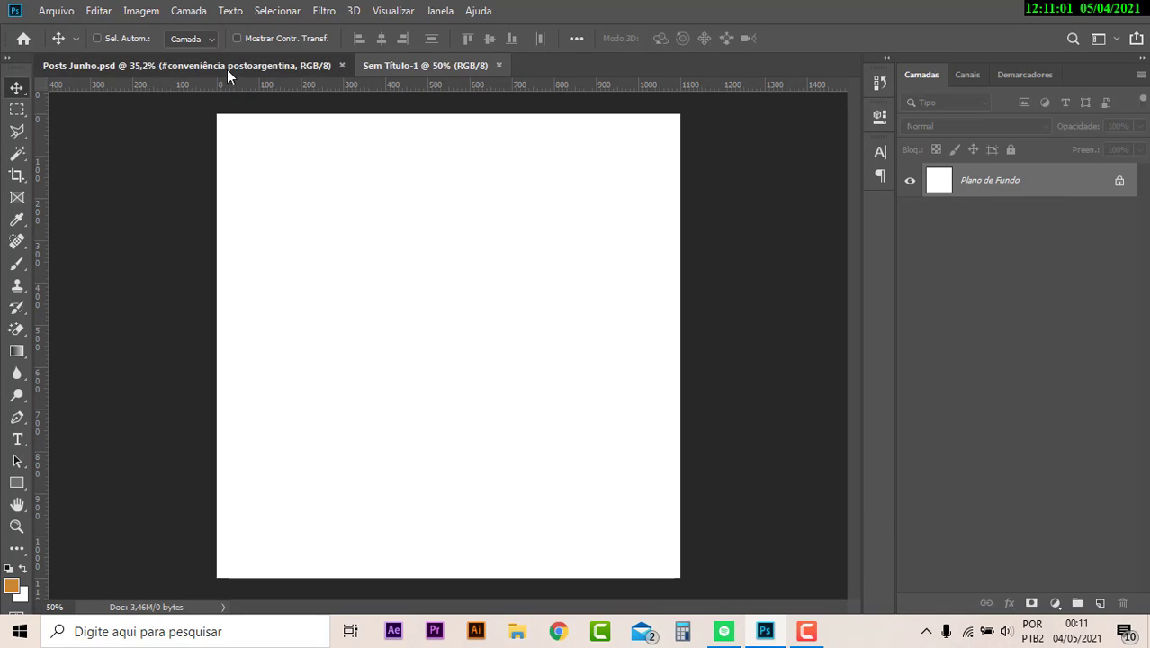
Add a gradient fill layer to Sem Título-1 and set its left colour stop to orange.
left_click(227, 69)
left_click(420, 67)
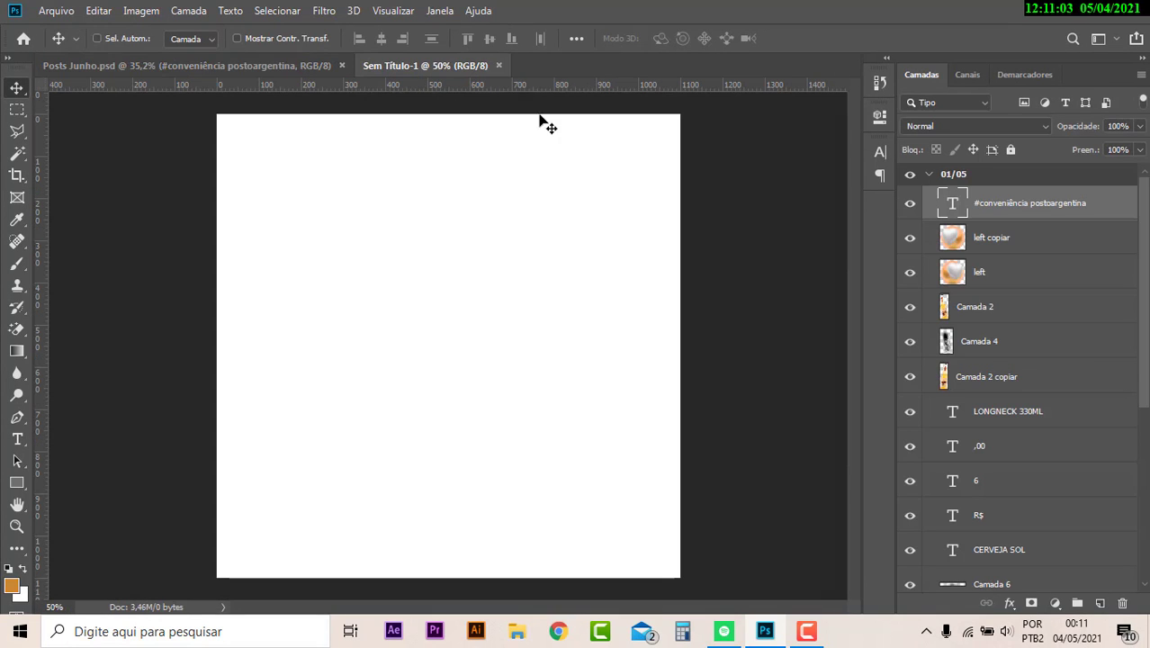
left_click(1055, 599)
left_click(1039, 313)
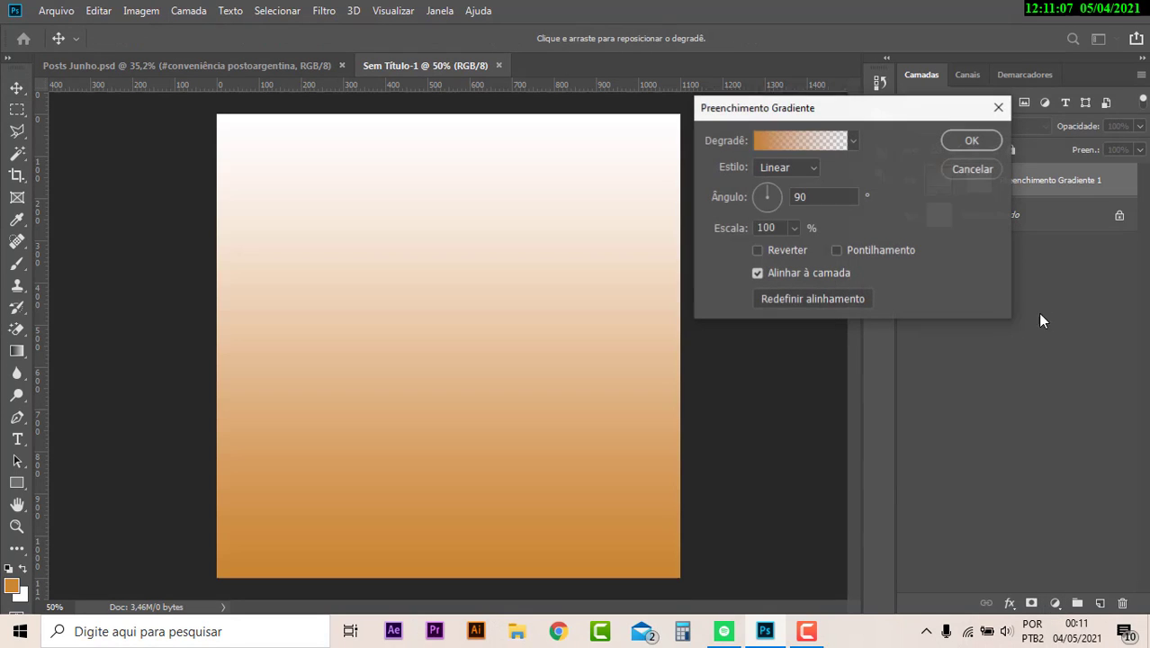
left_click(777, 143)
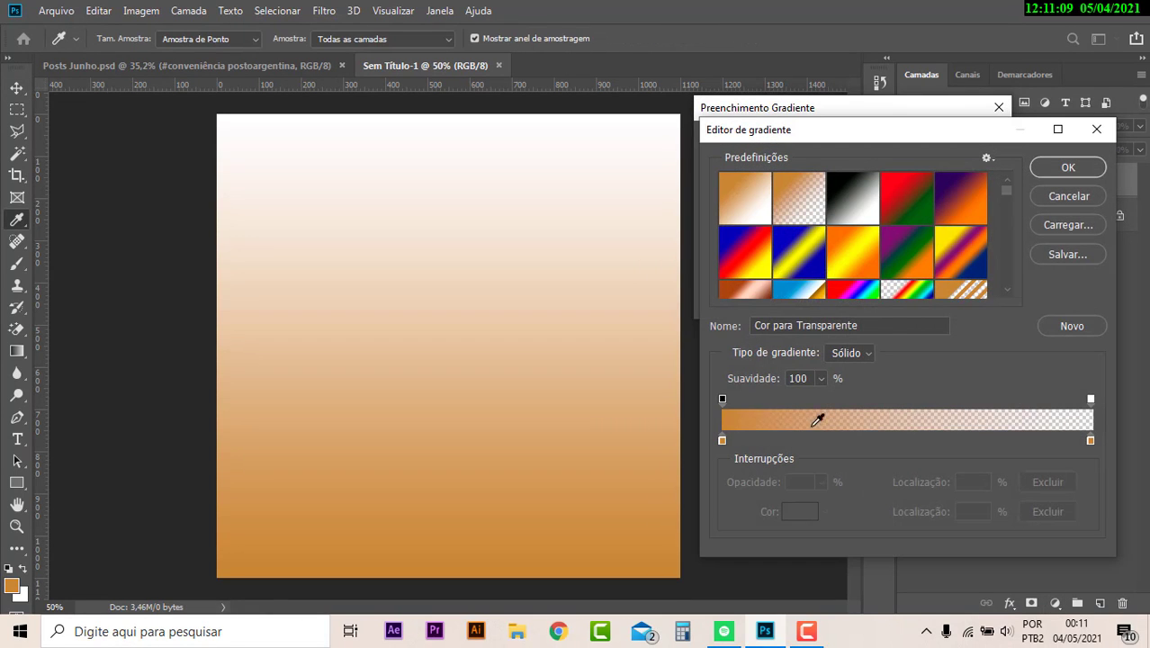
left_click(721, 440)
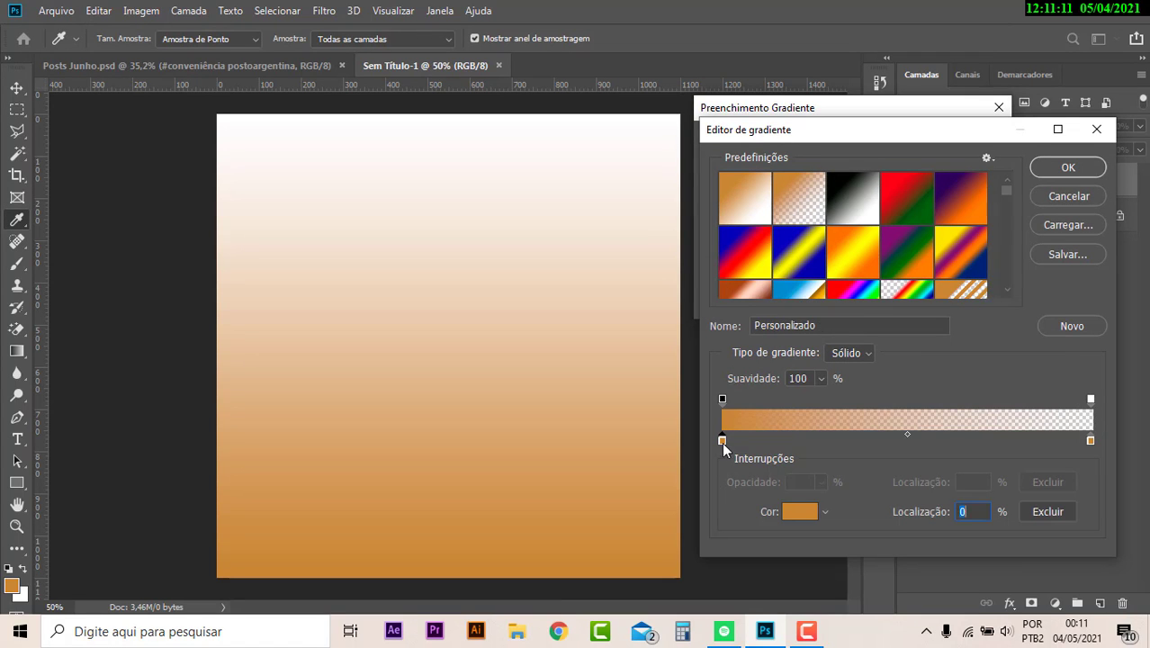
left_click(799, 511)
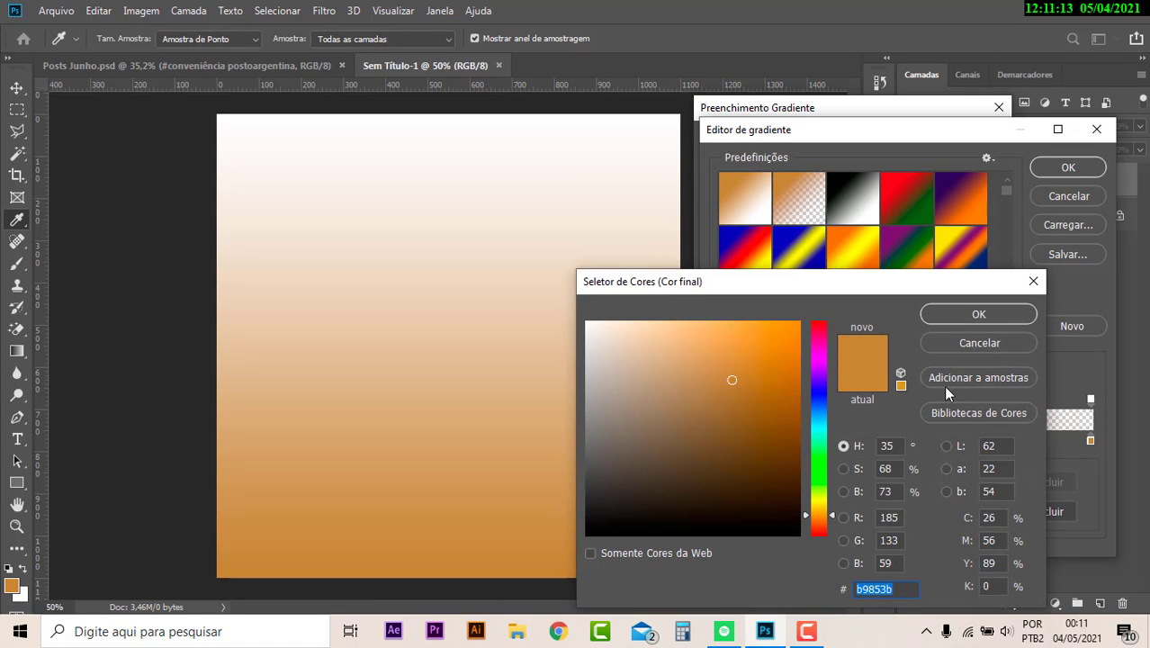
left_click(979, 313)
Make the gradient's right stop orange at full opacity and apply the solid orange fill.
left_click(1090, 441)
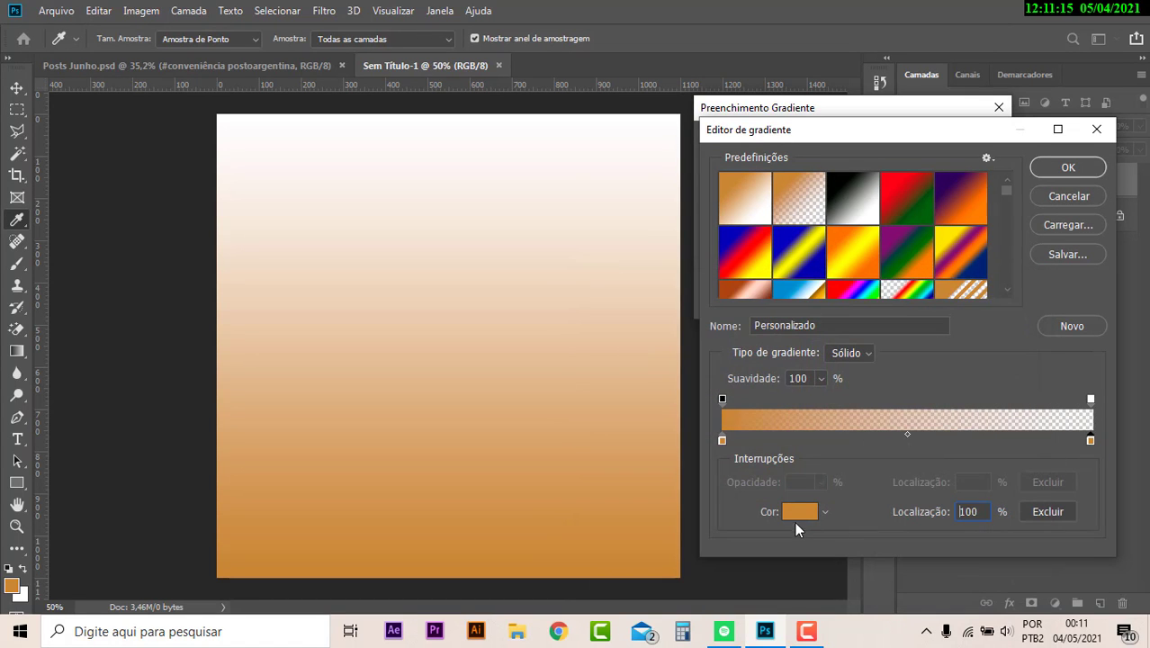
left_click(796, 516)
left_click(958, 316)
left_click(1090, 398)
left_click_drag(735, 486, 1124, 482)
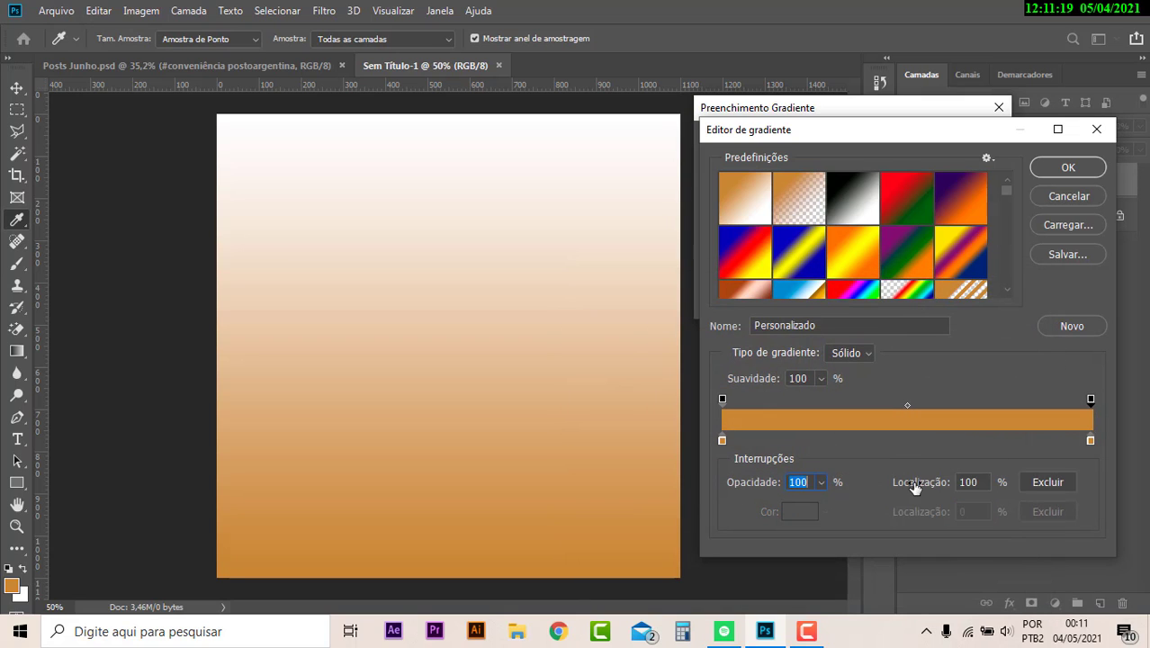
left_click(1067, 169)
left_click(994, 146)
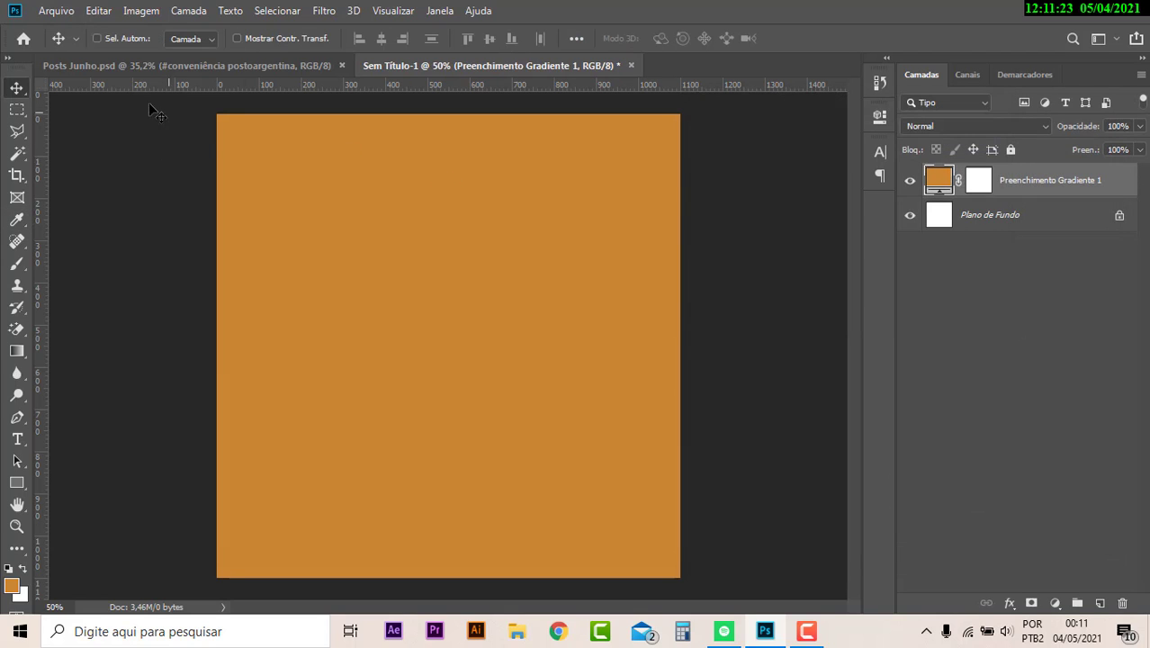
Inspect the left stop colour of Posts Junho.psd's background gradient without changing it.
left_click(178, 69)
scroll(1041, 525, "down", 5)
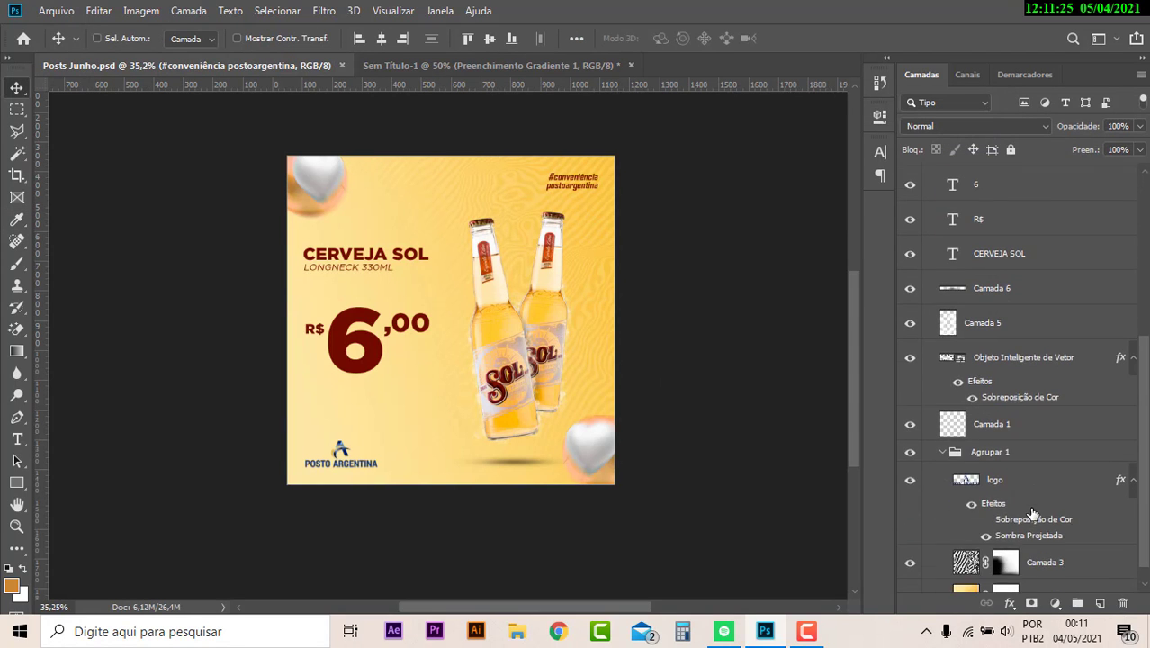
double_click(962, 573)
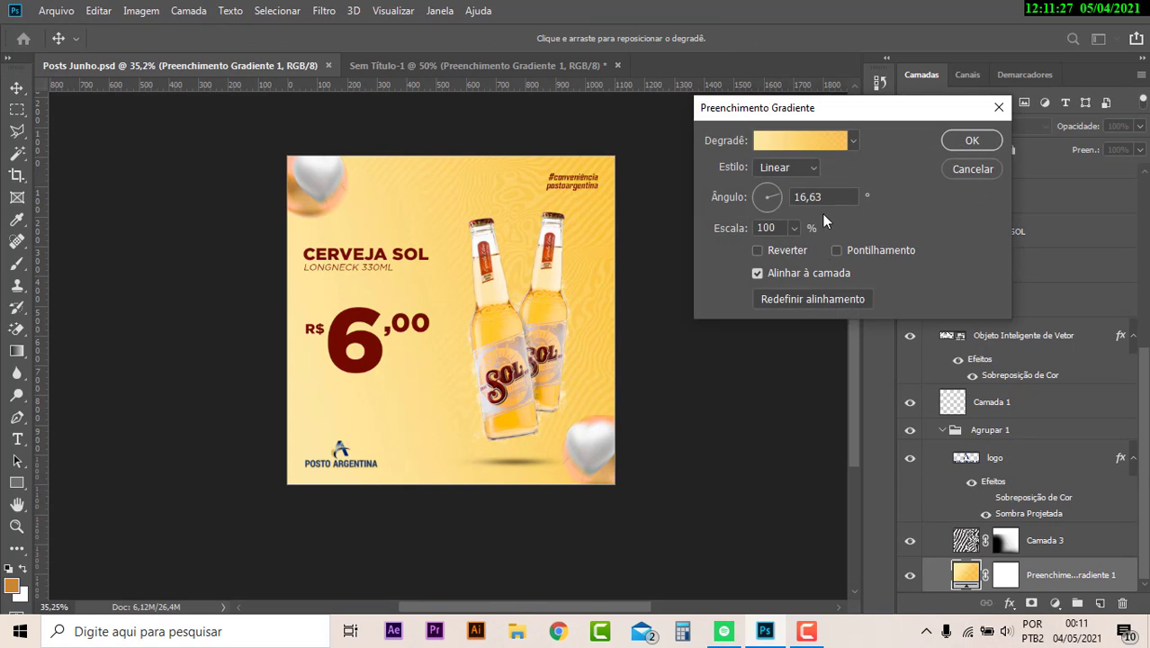
left_click(796, 147)
left_click(721, 440)
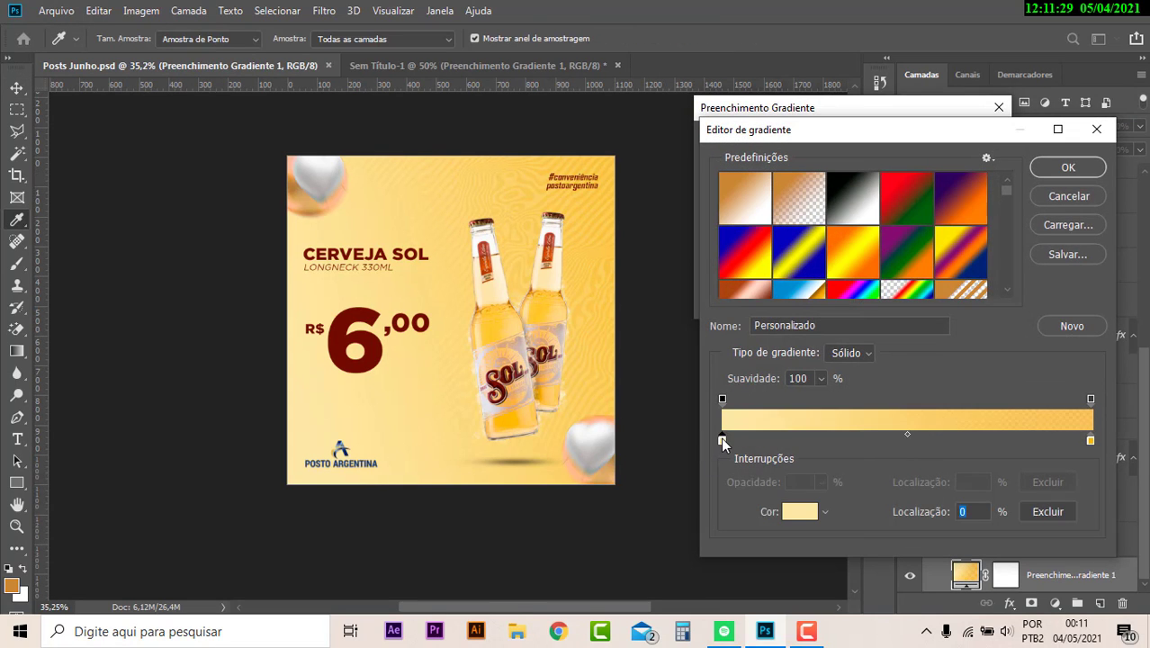
left_click(796, 517)
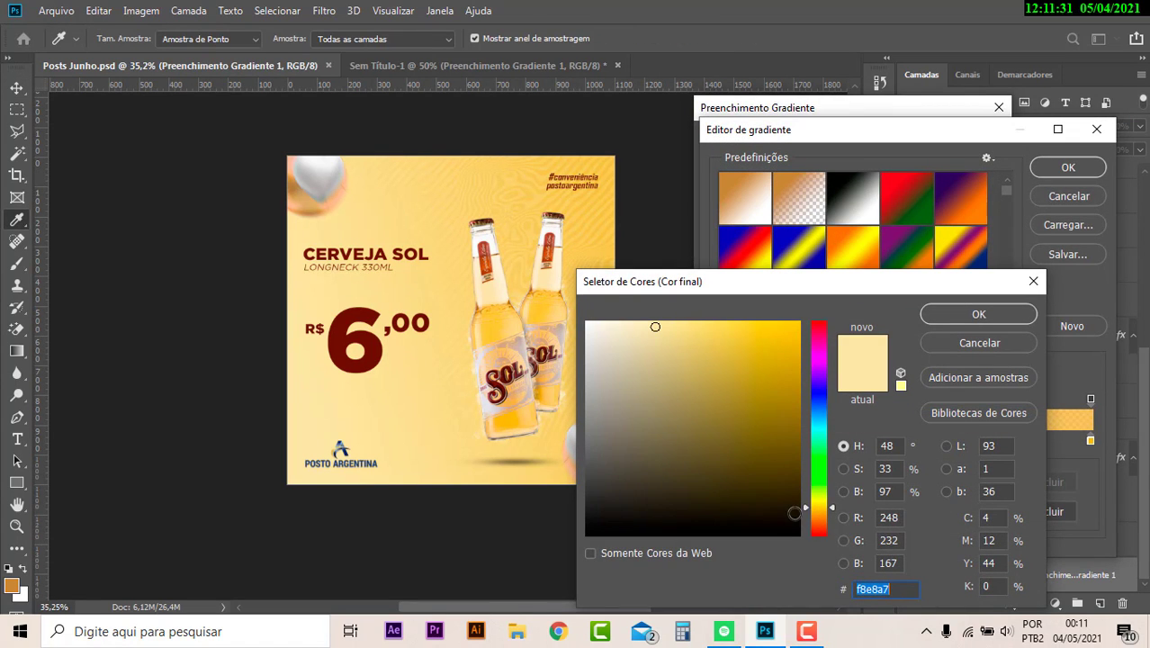
left_click(974, 317)
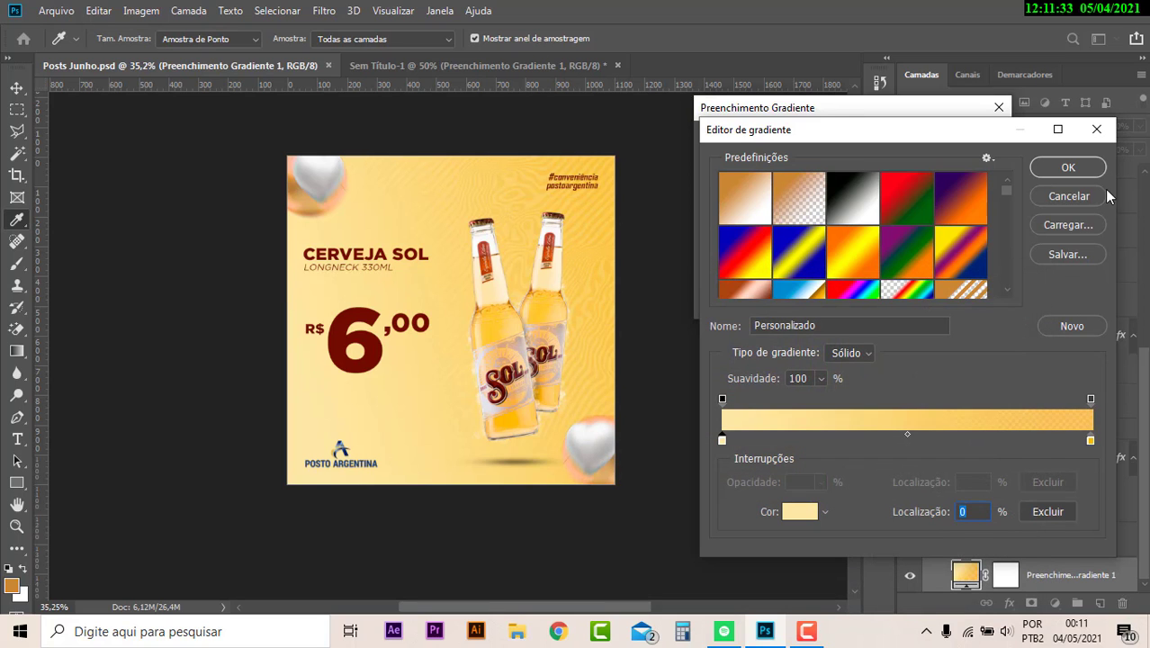
left_click(1067, 168)
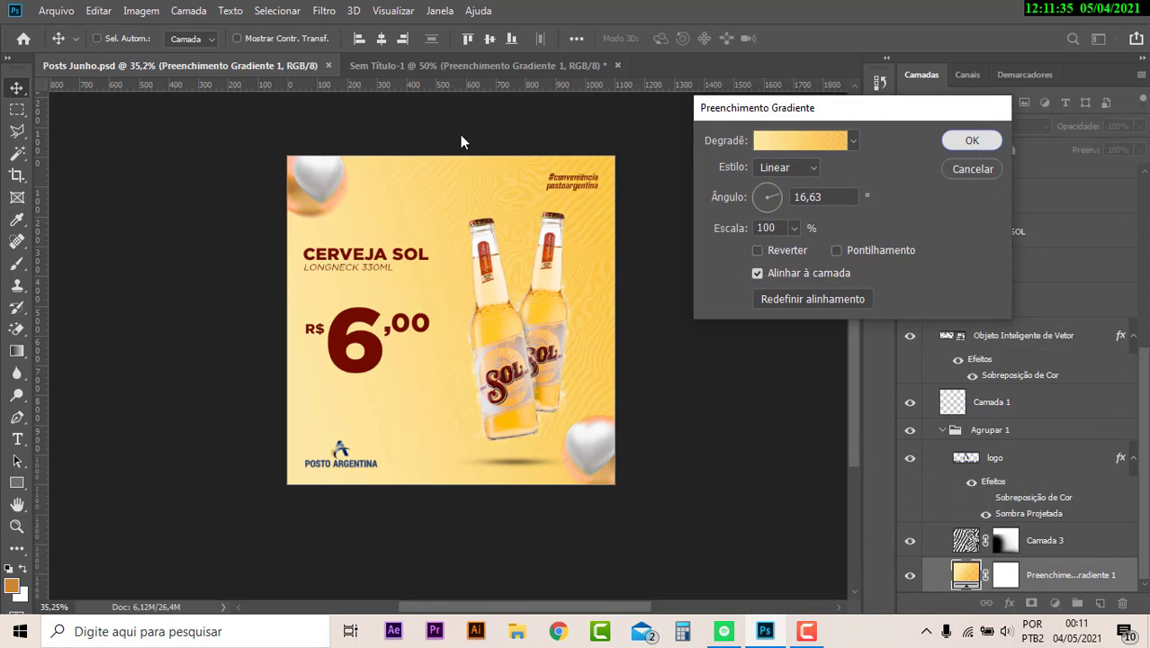
key("Return")
Set Sem Título-1's left gradient stop to pale yellow f8e8a7.
left_click(444, 67)
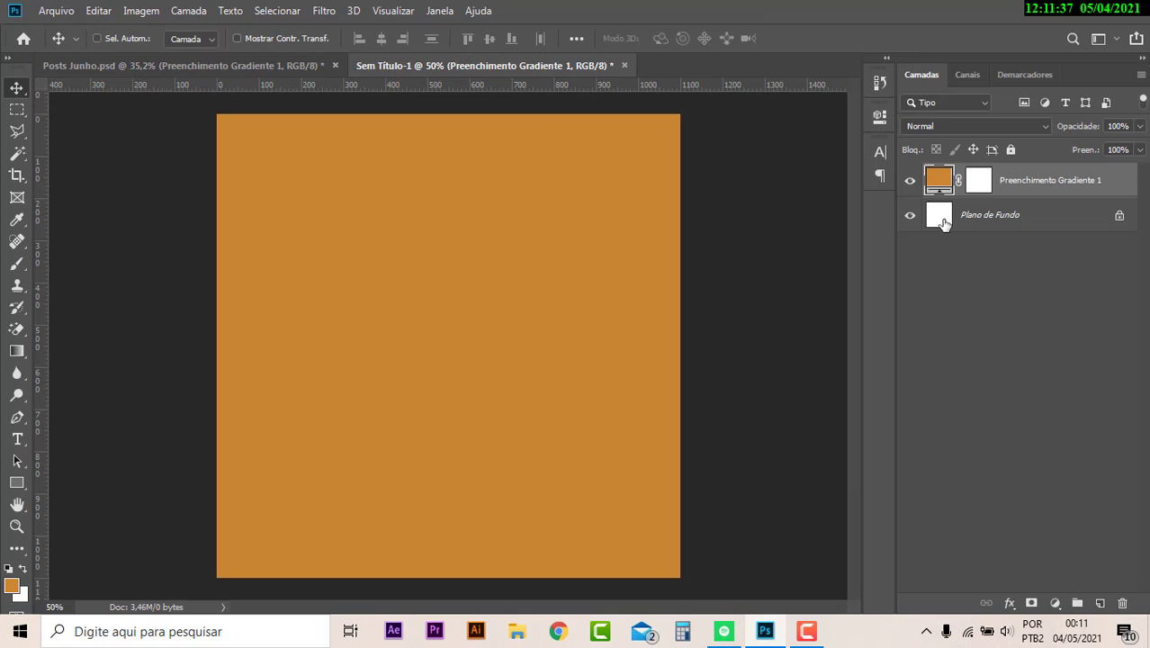
double_click(938, 180)
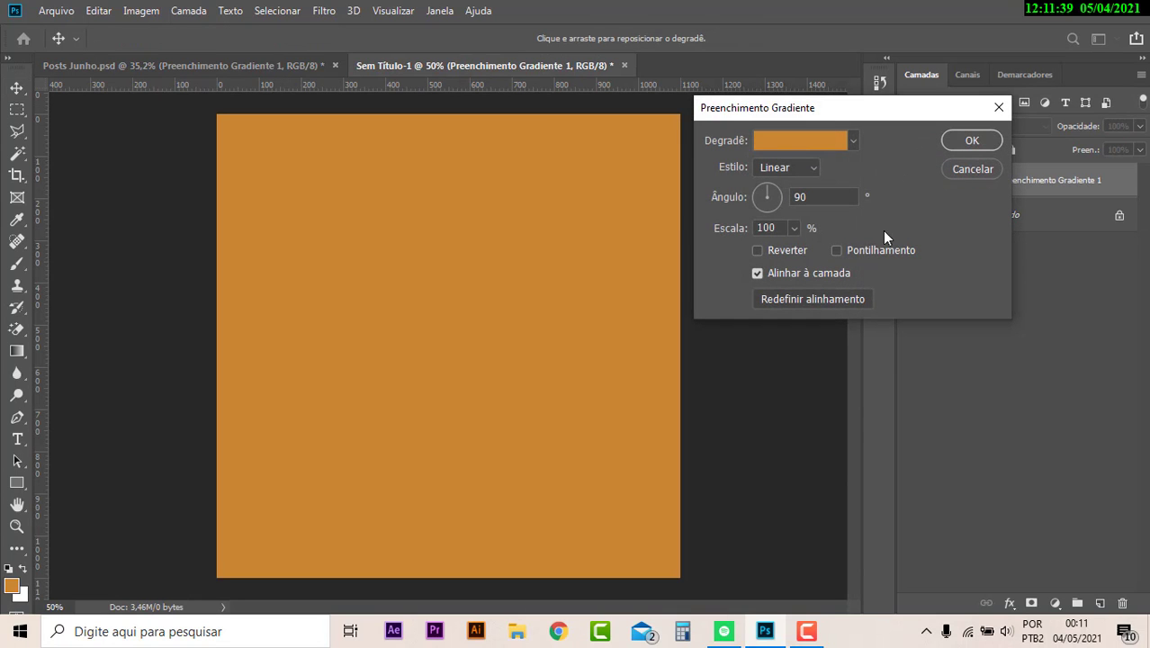
left_click(804, 144)
left_click(721, 439)
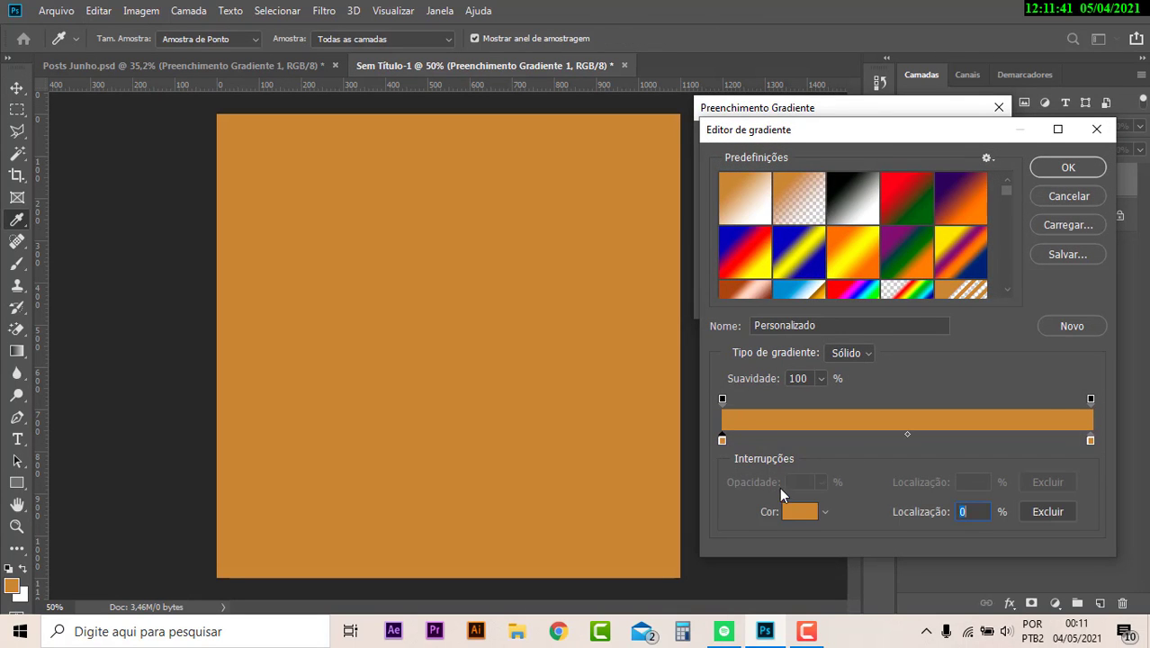
left_click(791, 514)
type("f8e8a7")
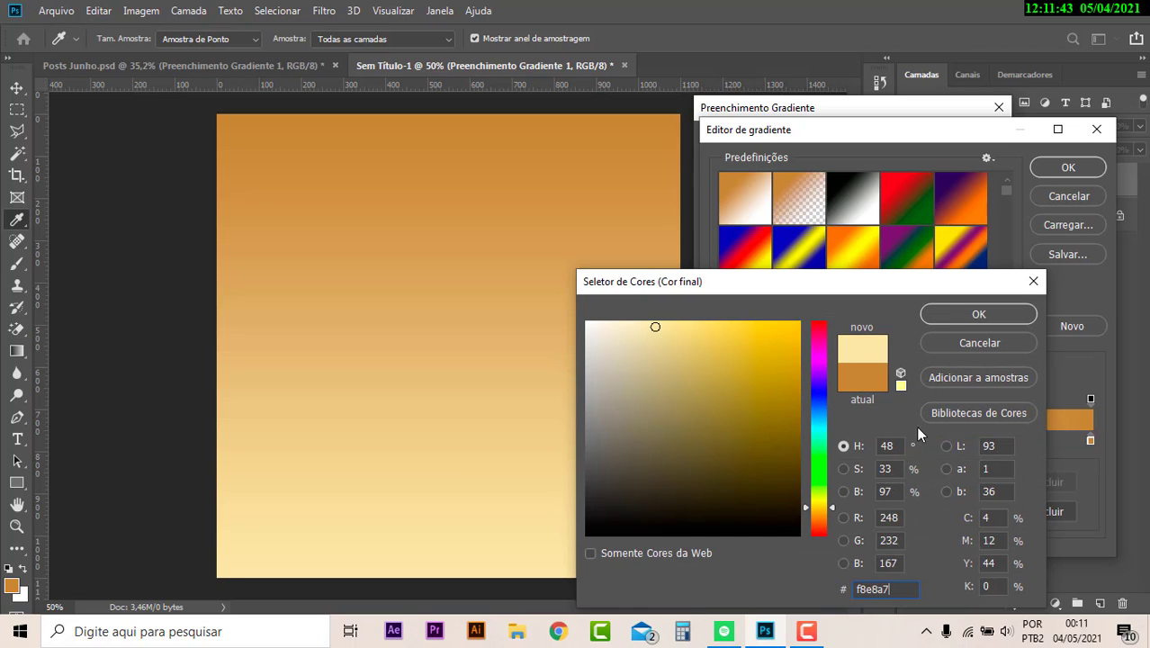
left_click(978, 314)
left_click(1067, 167)
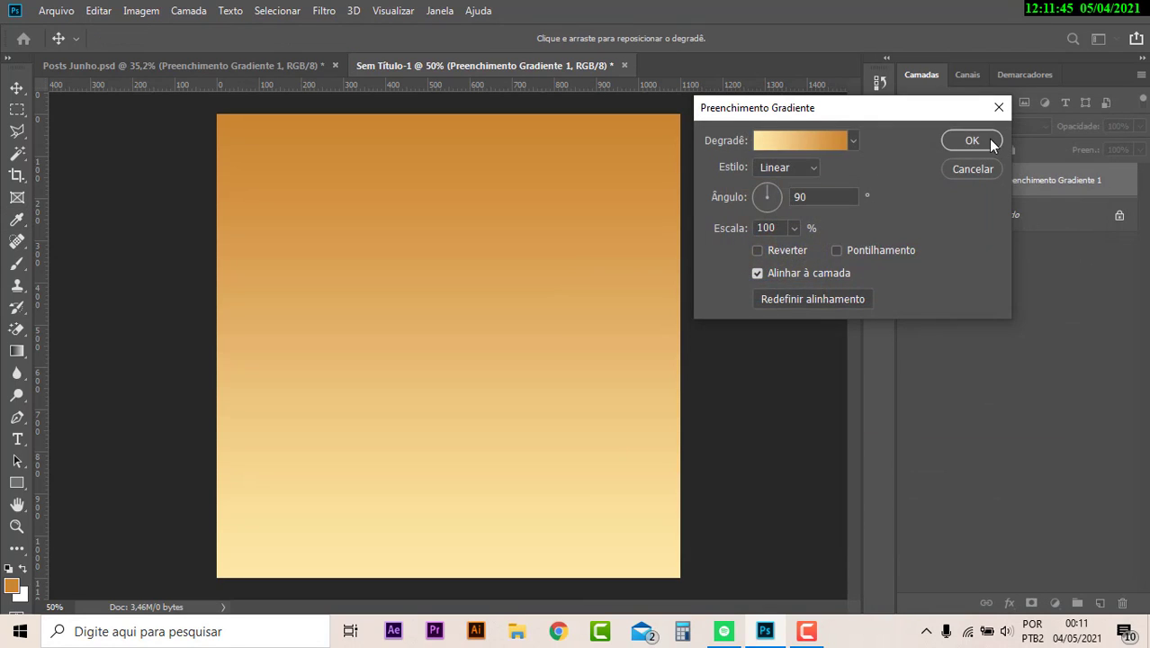
left_click(981, 142)
Read the exact yellow of the ad gradient's right colour stop.
left_click(157, 65)
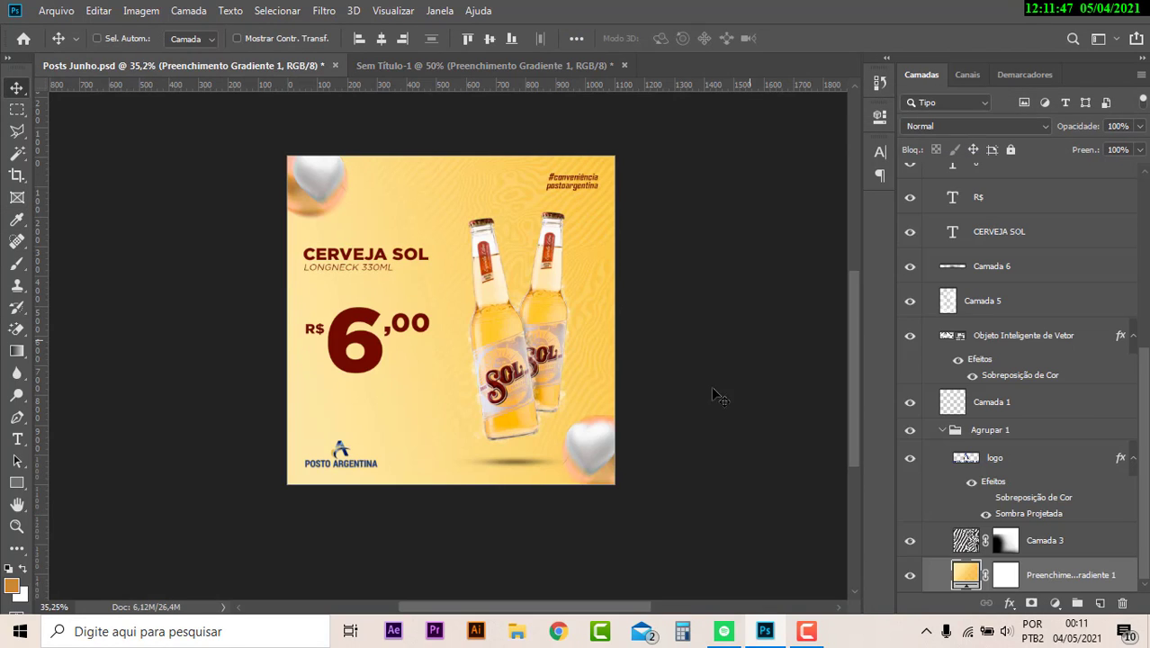
double_click(965, 573)
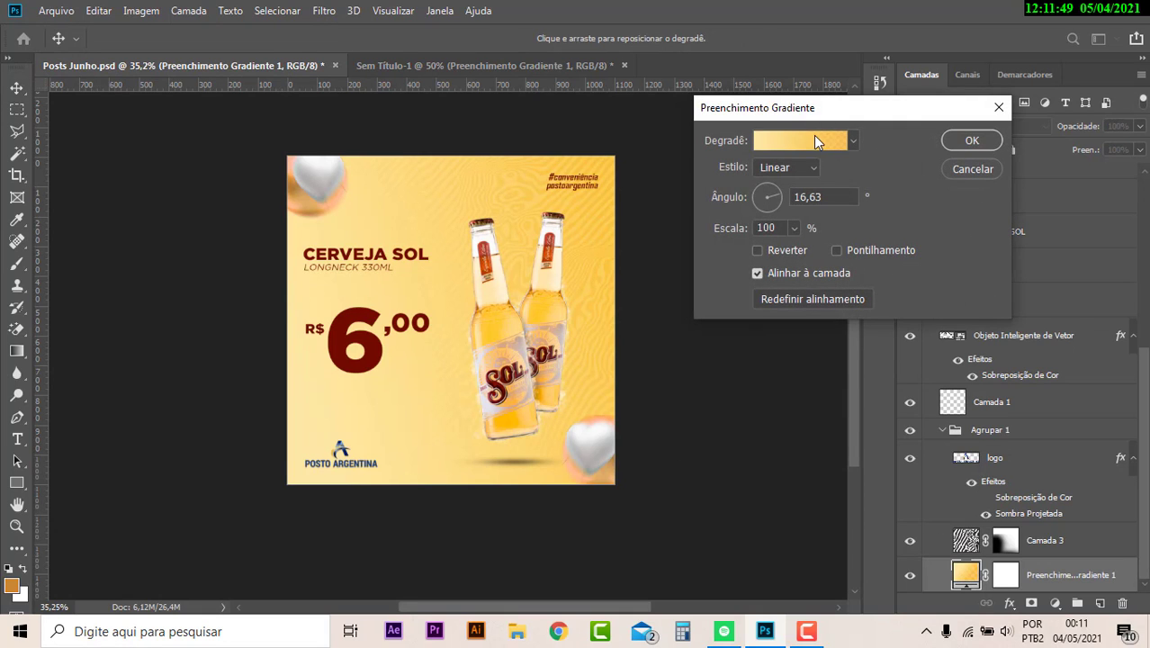
left_click(813, 142)
left_click(1090, 440)
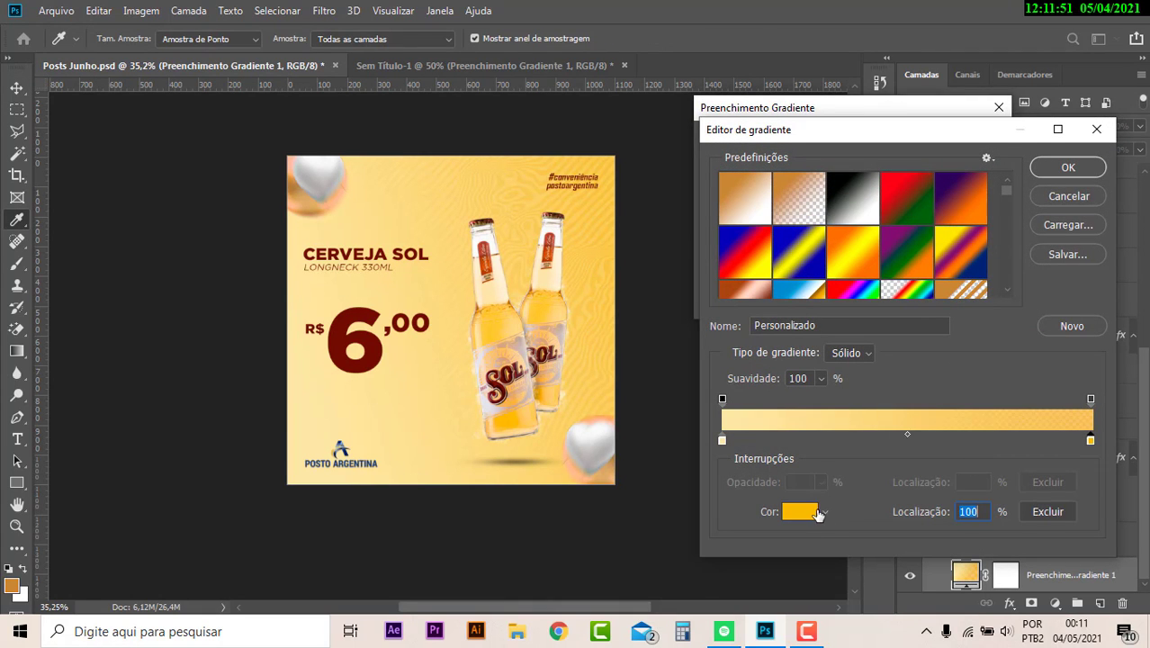
left_click(798, 511)
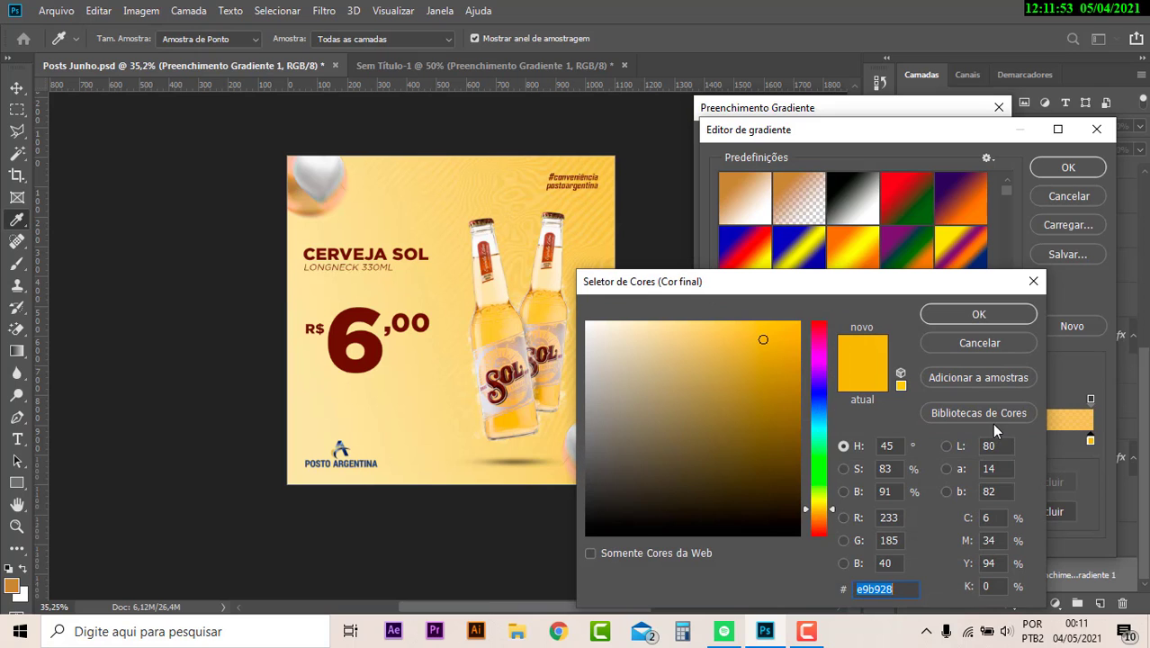
left_click(1016, 314)
left_click(1061, 167)
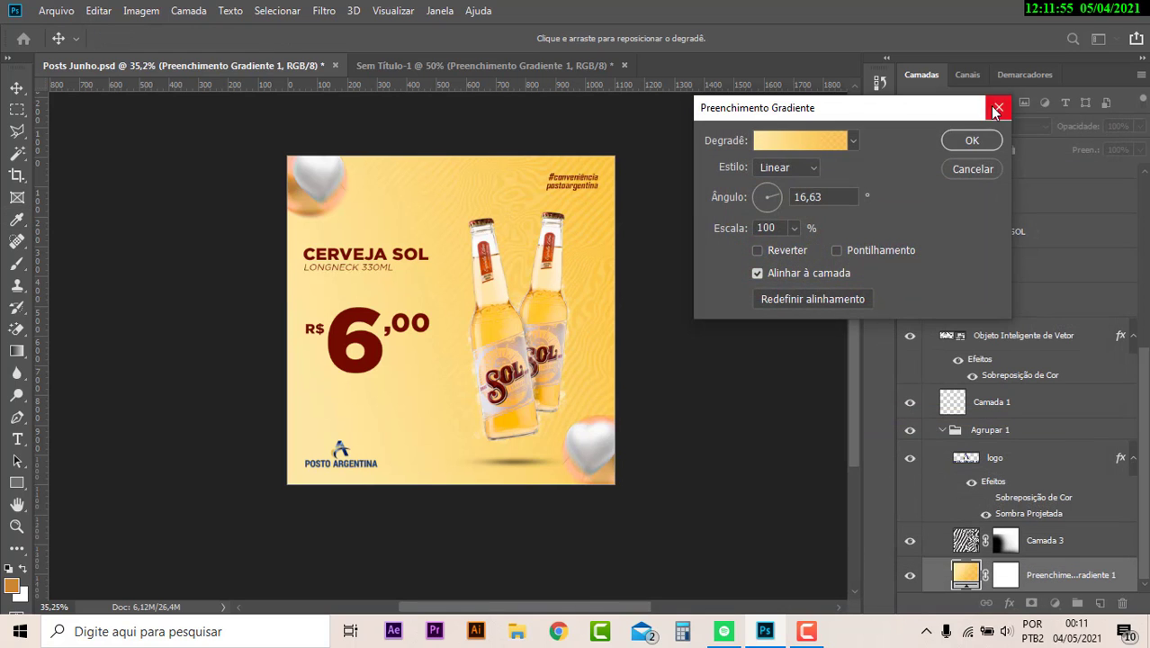
left_click(998, 107)
Change Sem Título-1's right gradient stop colour to e9b928.
left_click(533, 66)
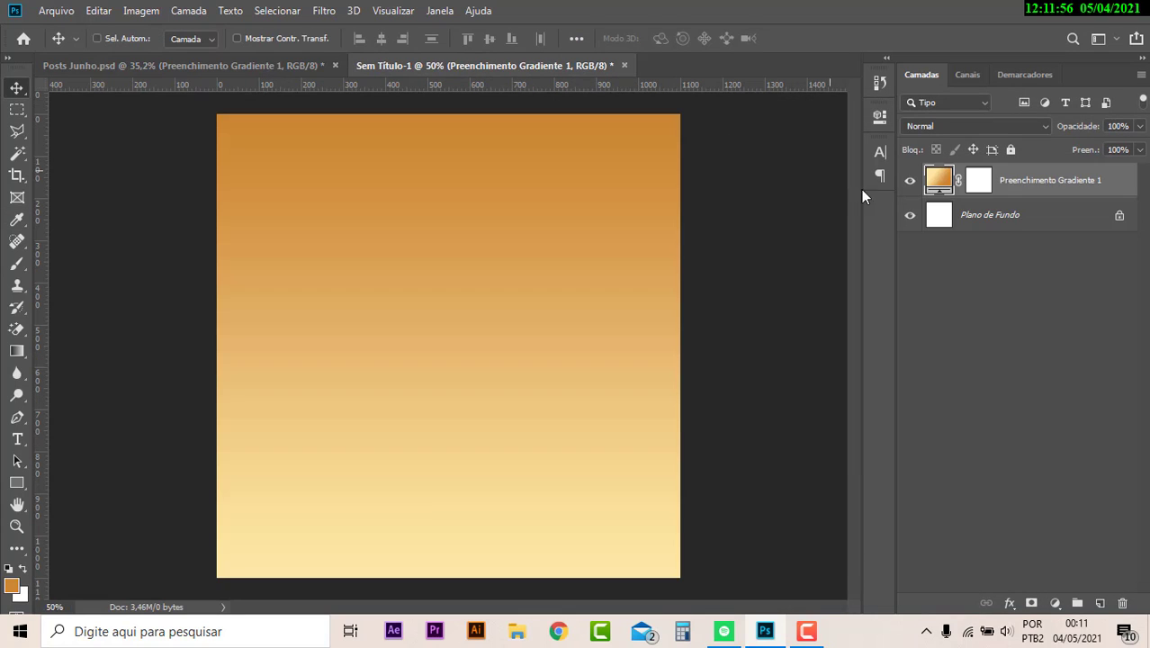
double_click(938, 180)
left_click(824, 143)
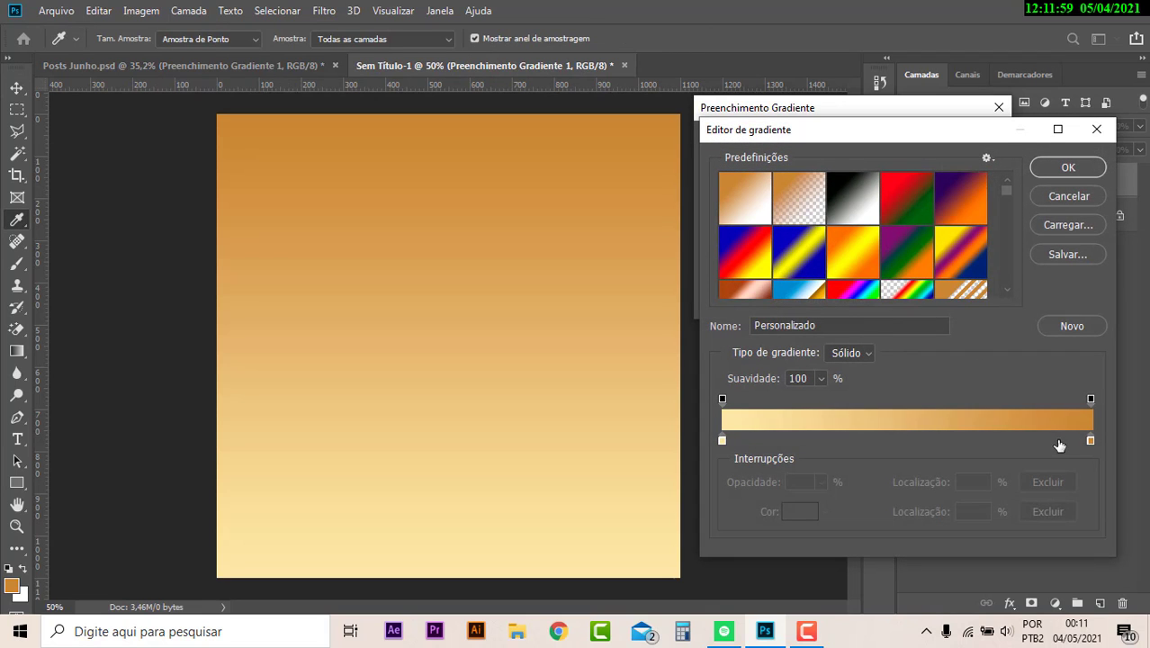
left_click(1086, 439)
left_click(800, 511)
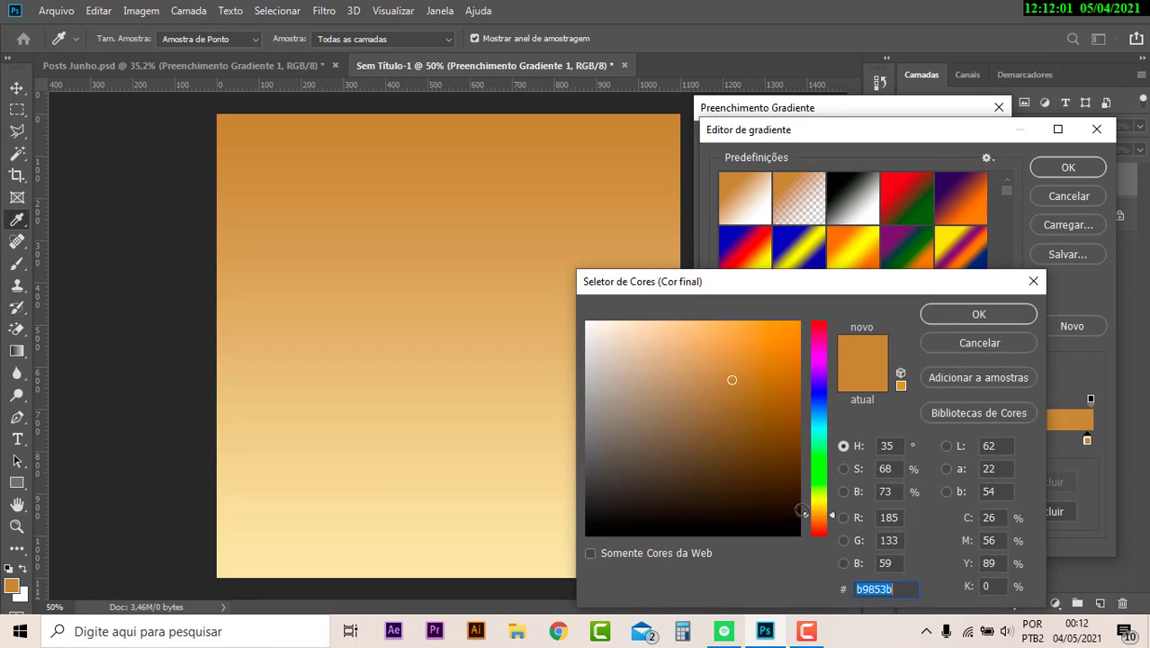
type("e9b928")
left_click(980, 316)
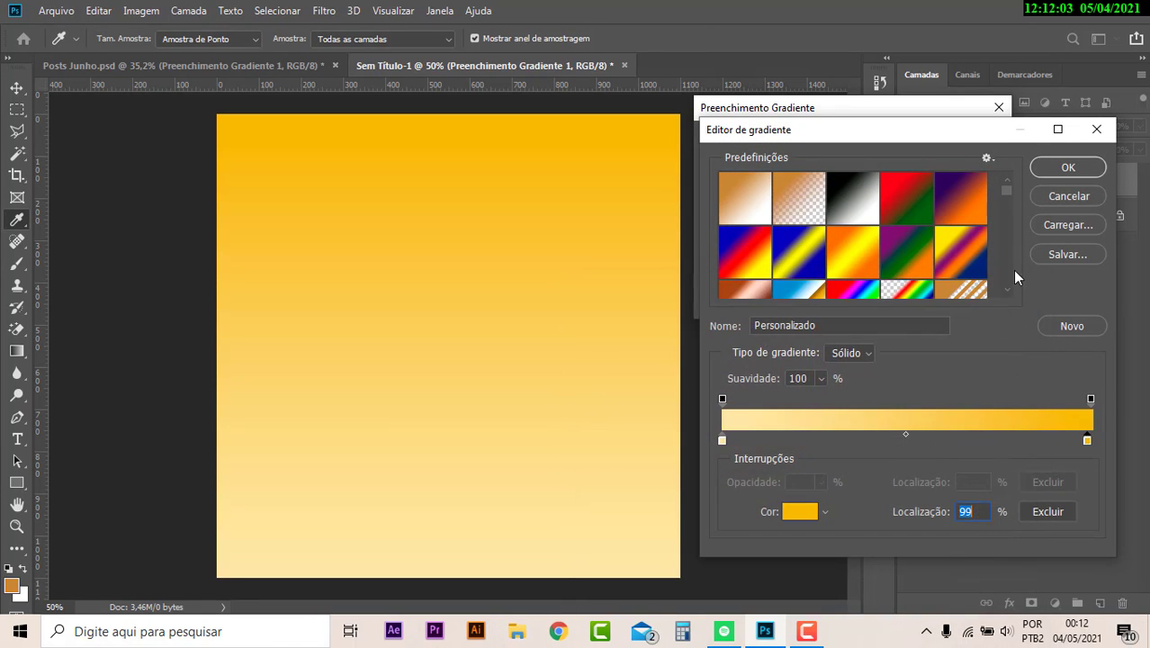
left_click(1052, 173)
key("Return")
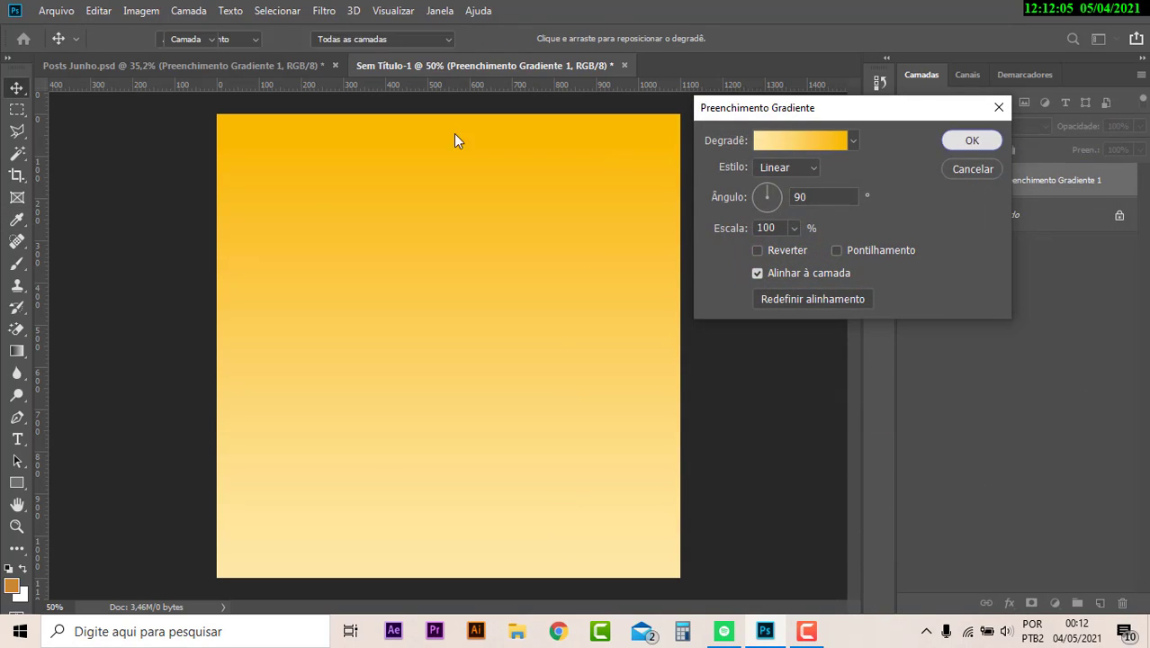
Check the ad gradient's right-end opacity of 87.
left_click(299, 64)
double_click(965, 573)
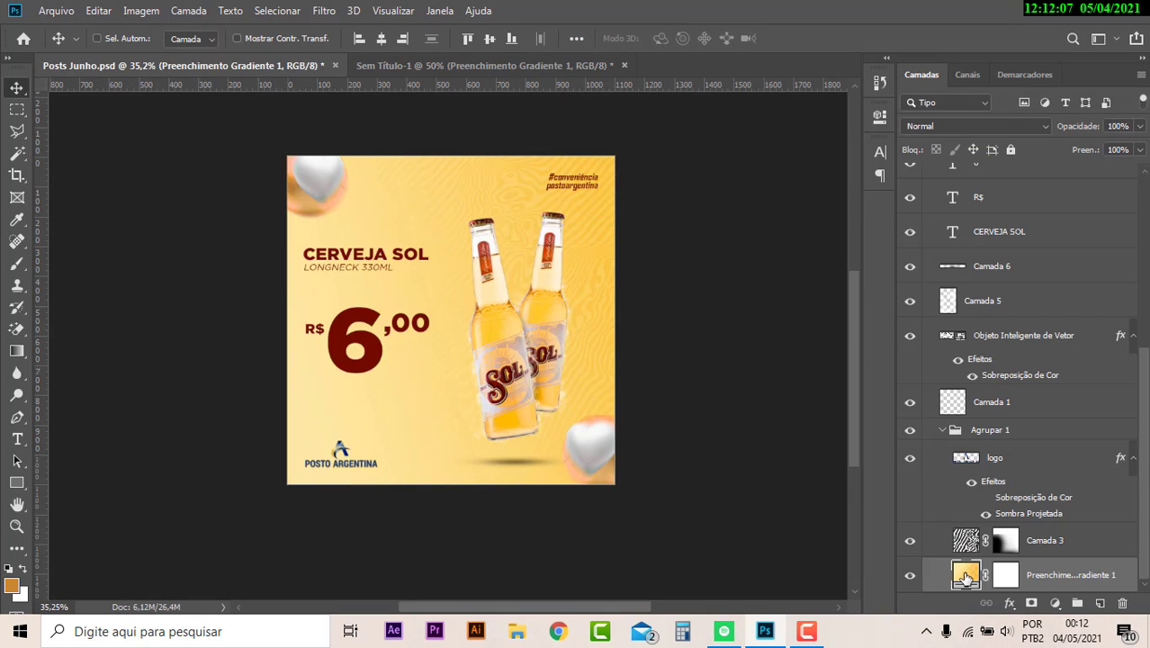
left_click(775, 143)
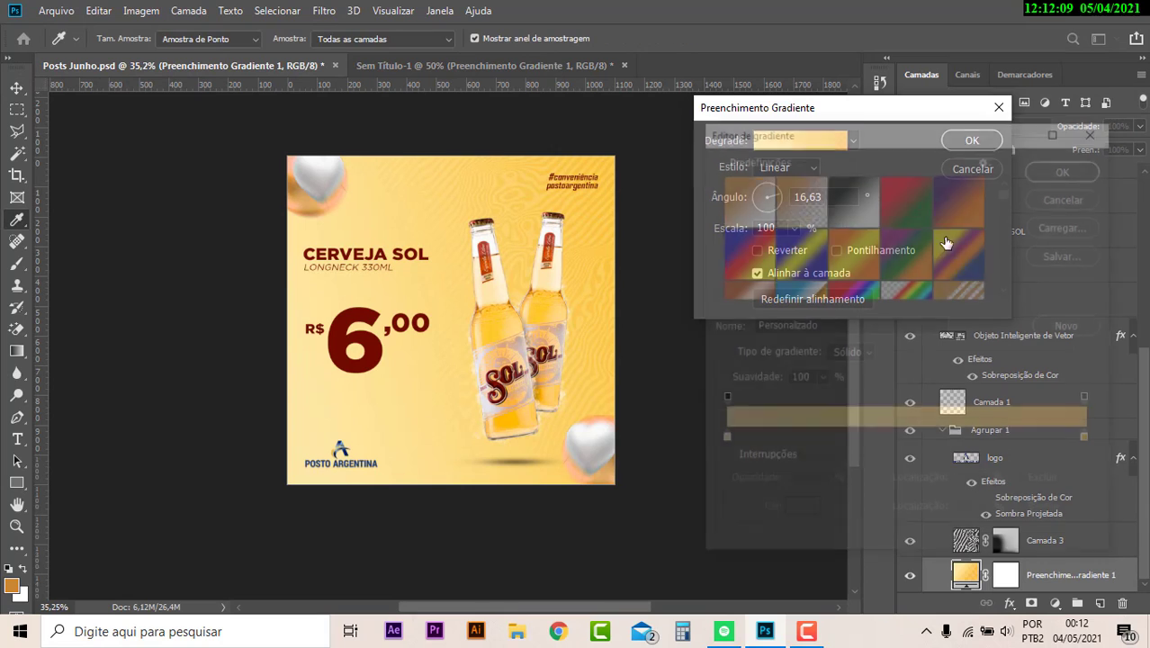
left_click(1090, 399)
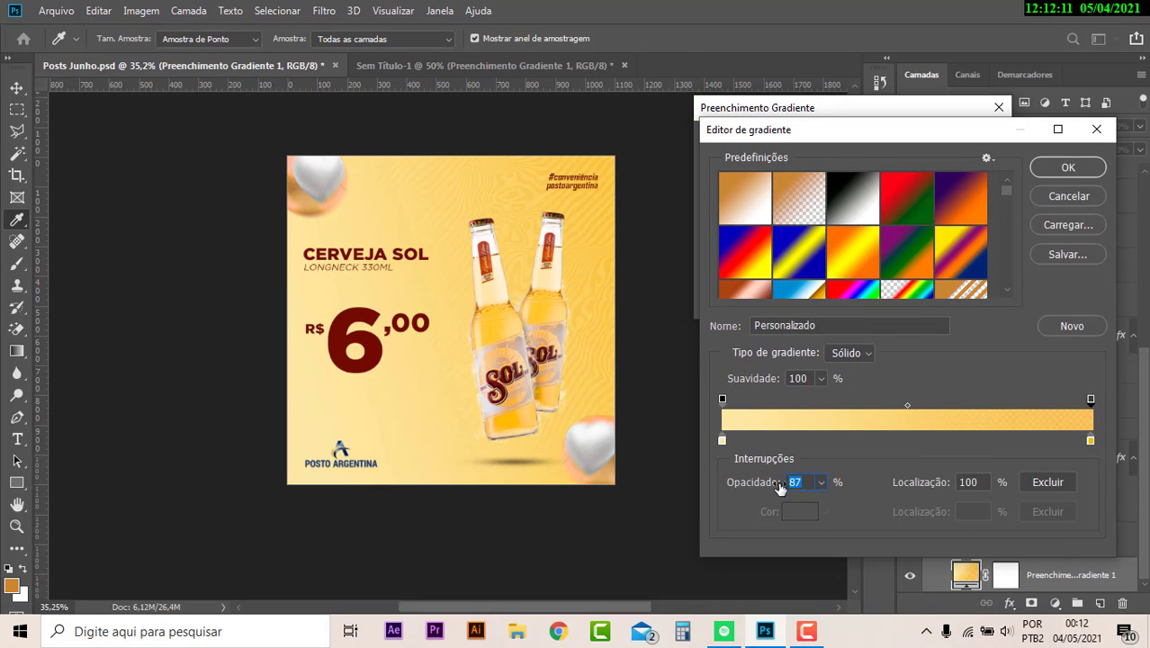
left_click(1065, 167)
Lower the right end opacity of Sem Título-1's gradient to 87%.
left_click(981, 139)
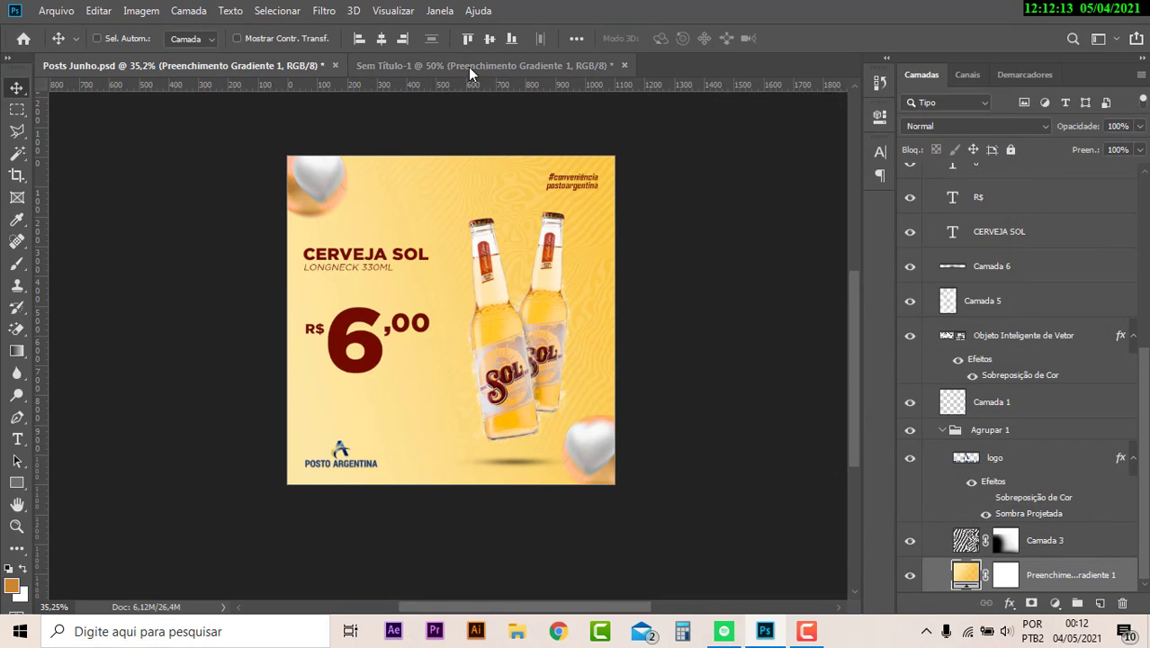
left_click(468, 67)
double_click(936, 185)
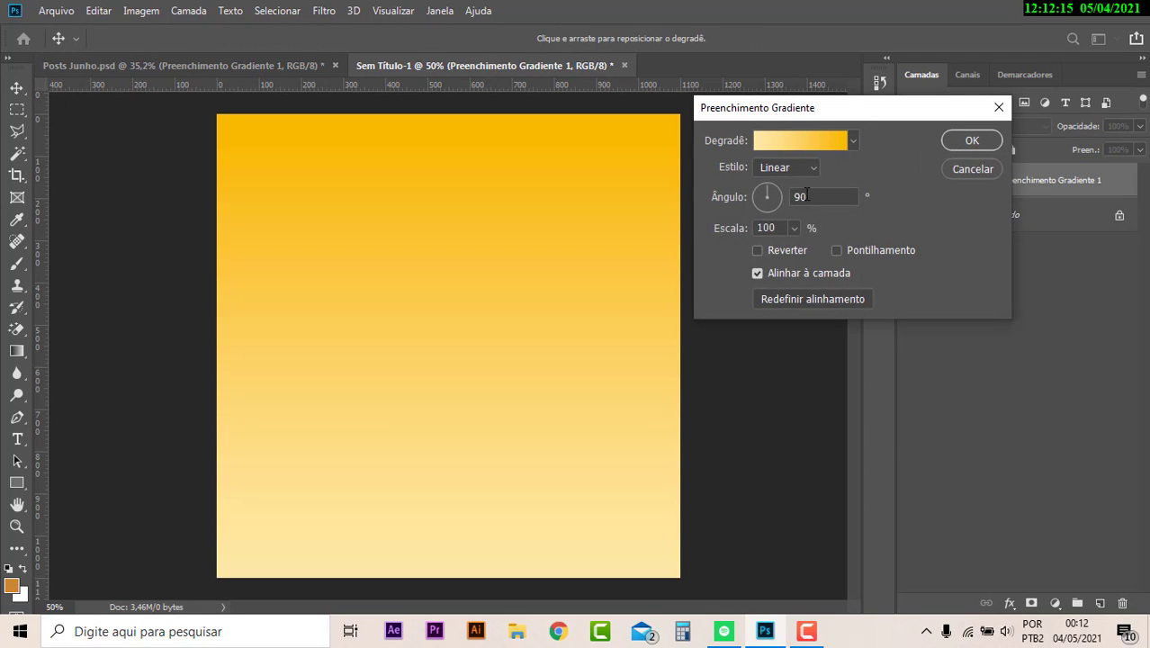
left_click(782, 169)
left_click(786, 147)
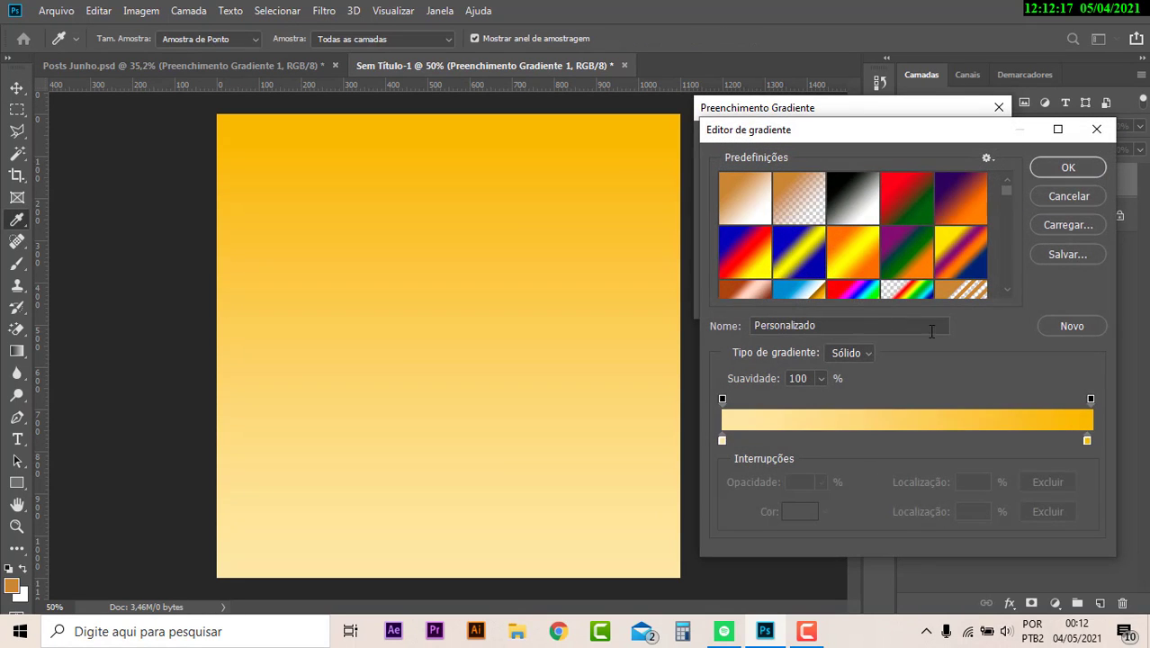
left_click(1089, 399)
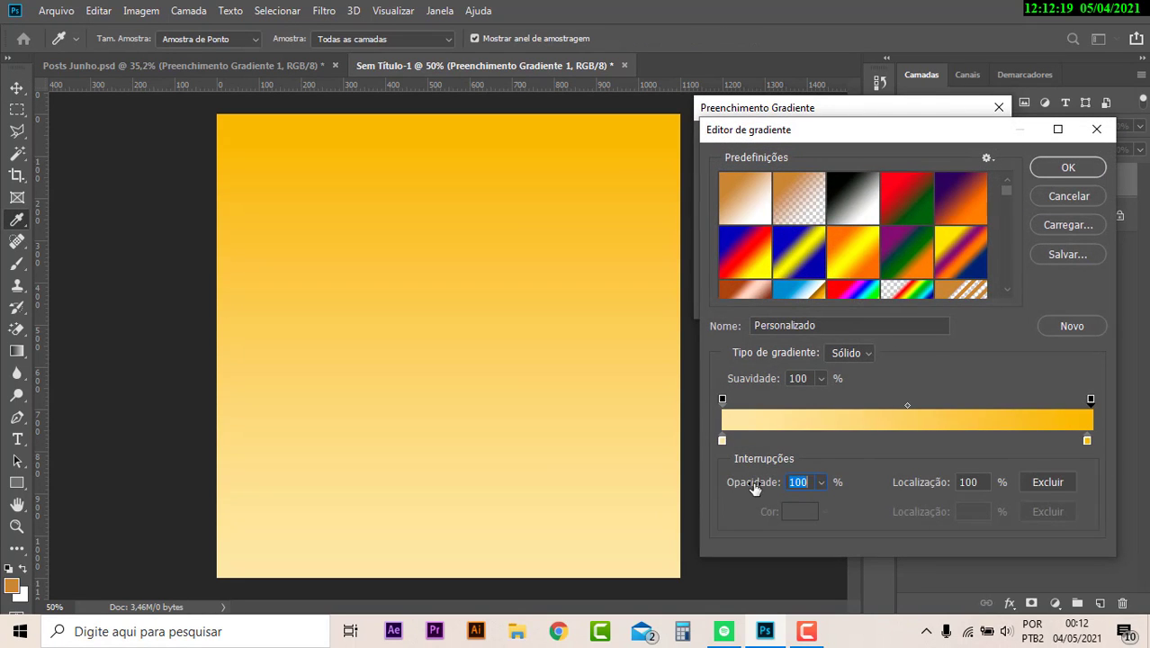
left_click_drag(754, 487, 743, 486)
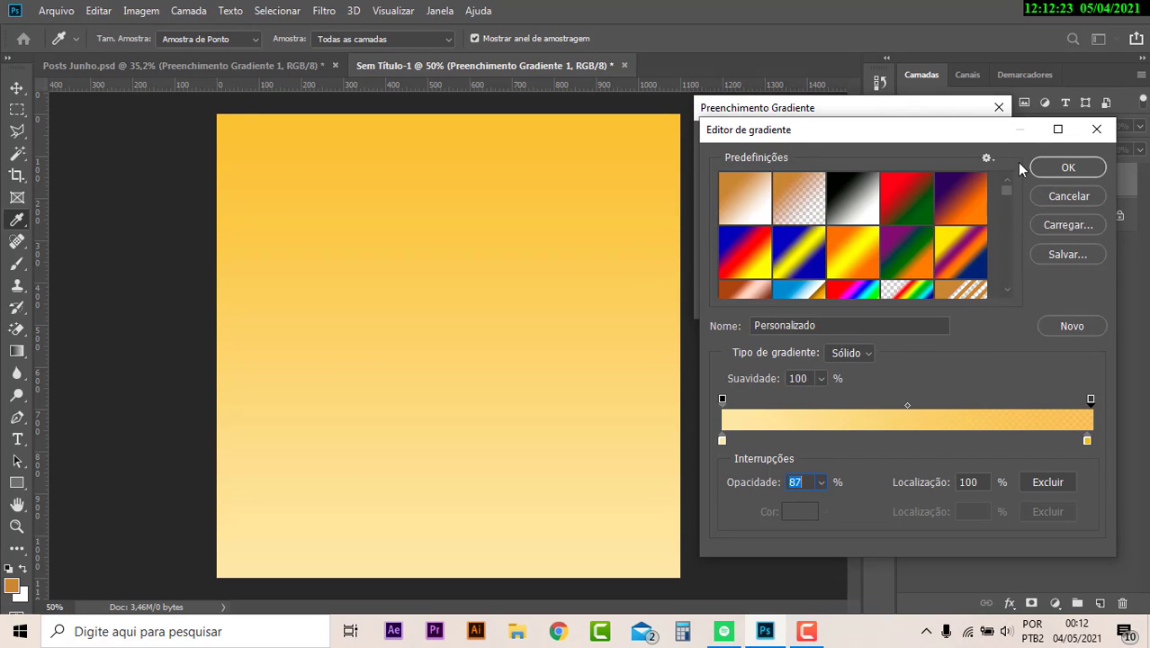
left_click(1067, 168)
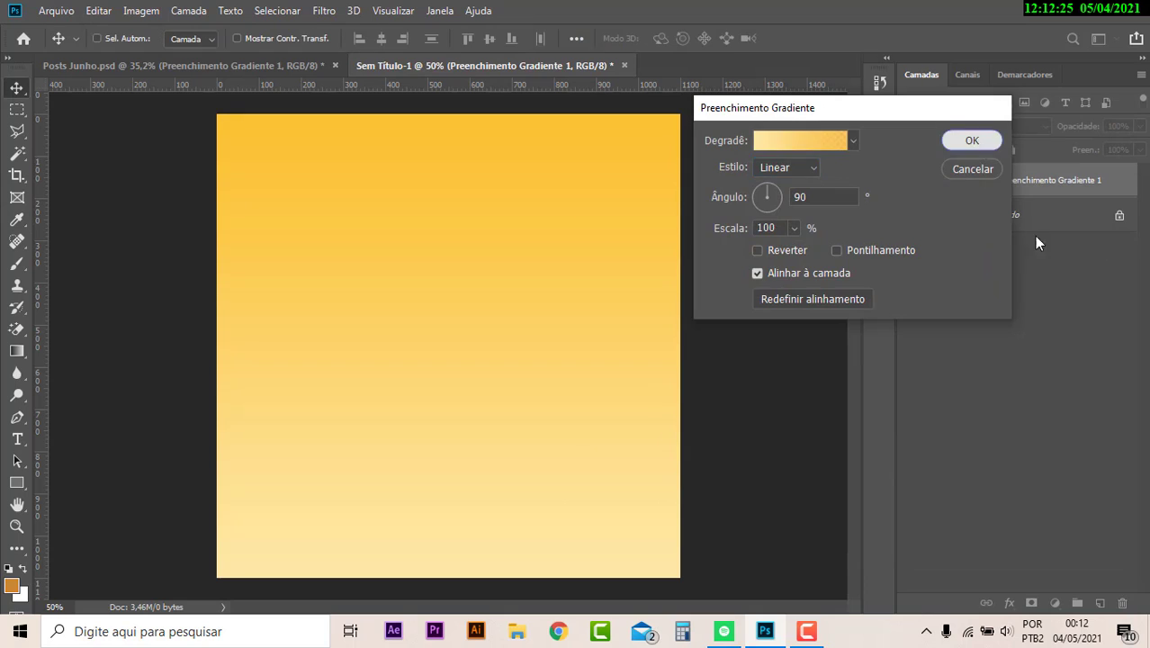
key("Return")
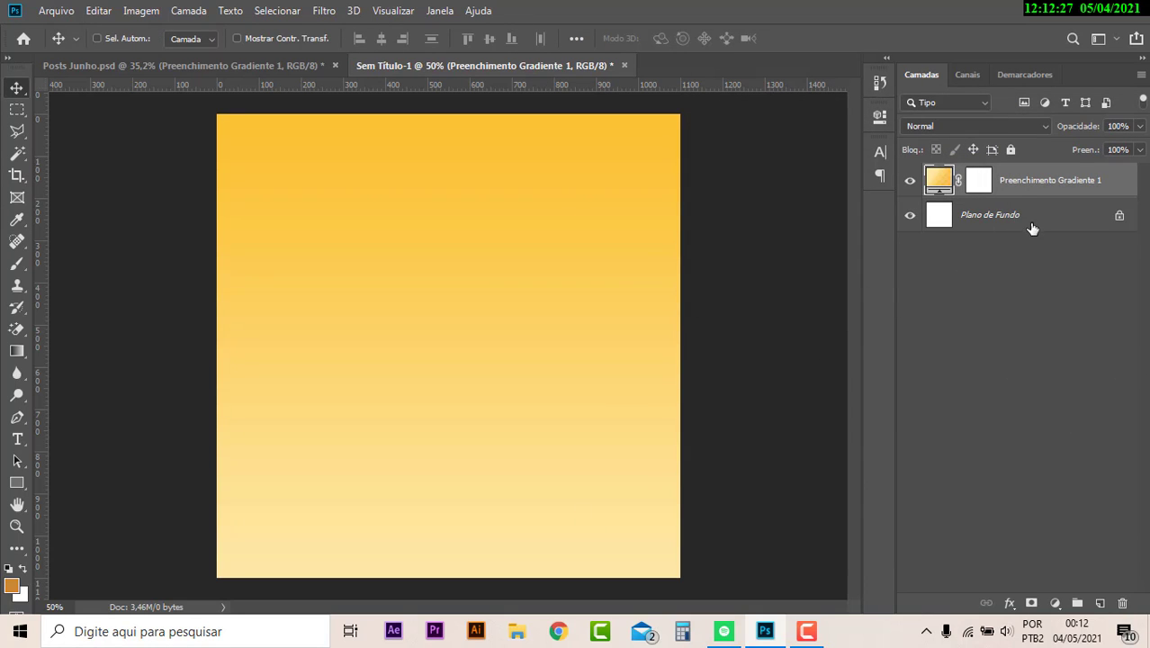
Tilt the gradient diagonally to an angle of -22,4°.
key("ctrl")
double_click(944, 189)
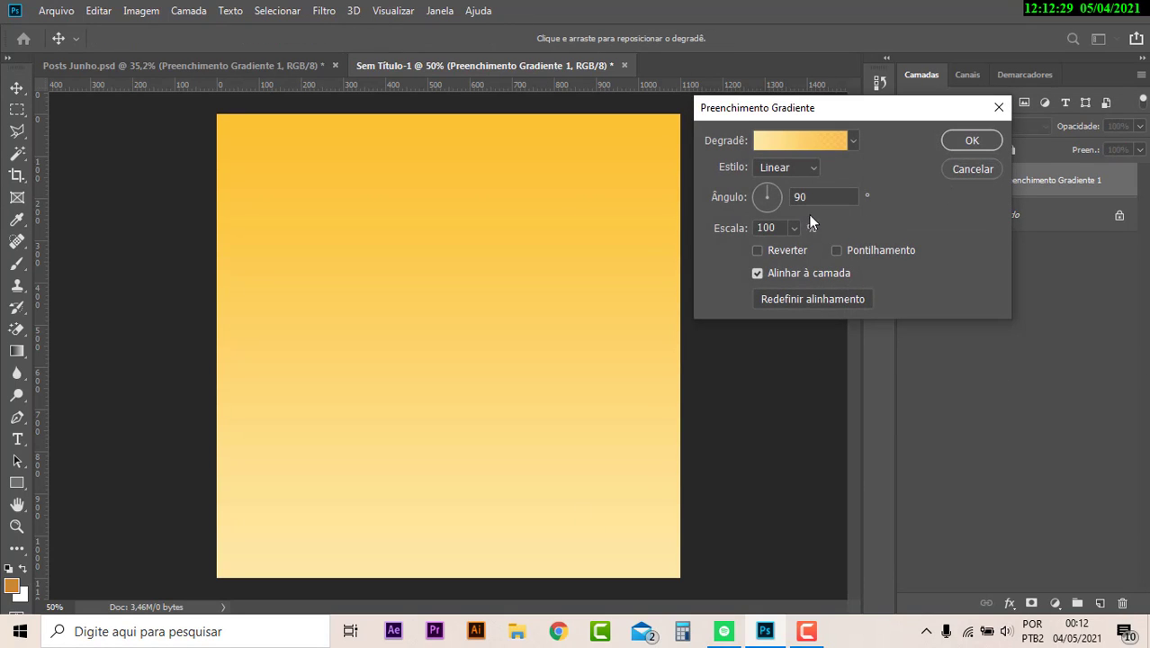
left_click(777, 190)
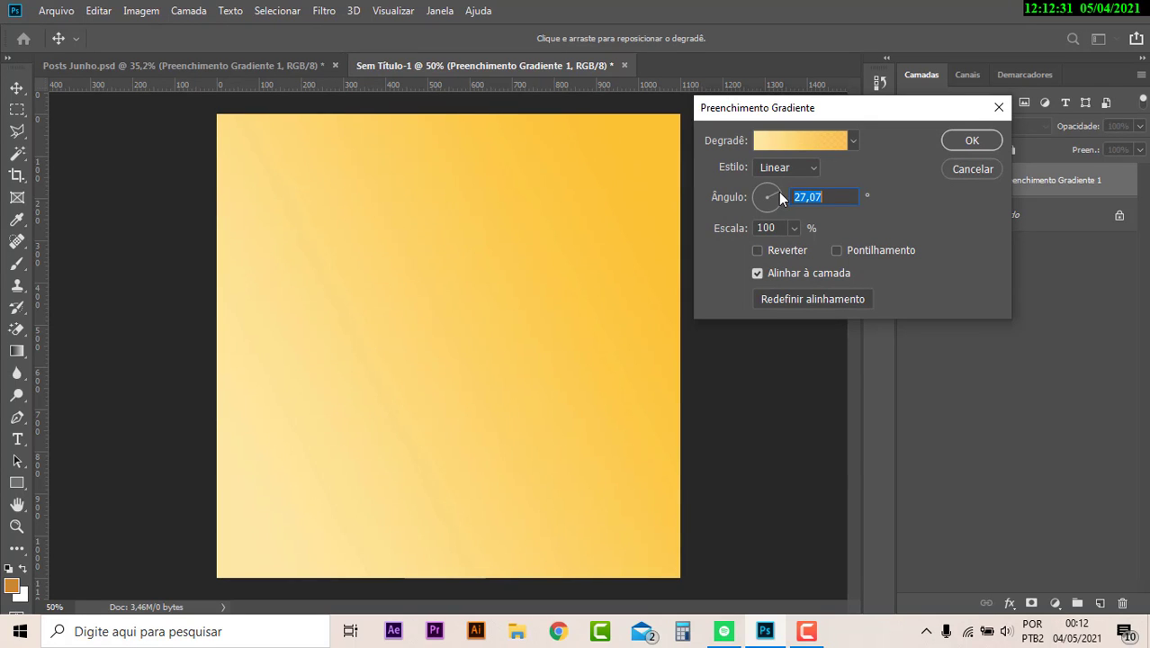
left_click_drag(778, 206, 779, 202)
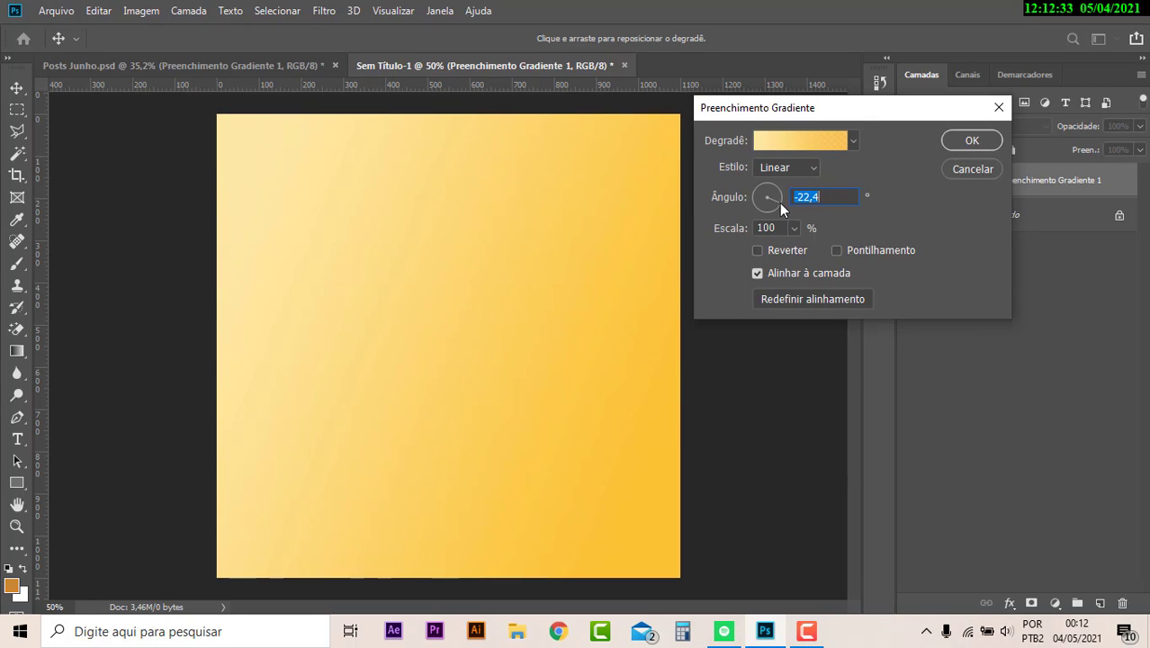
left_click(984, 143)
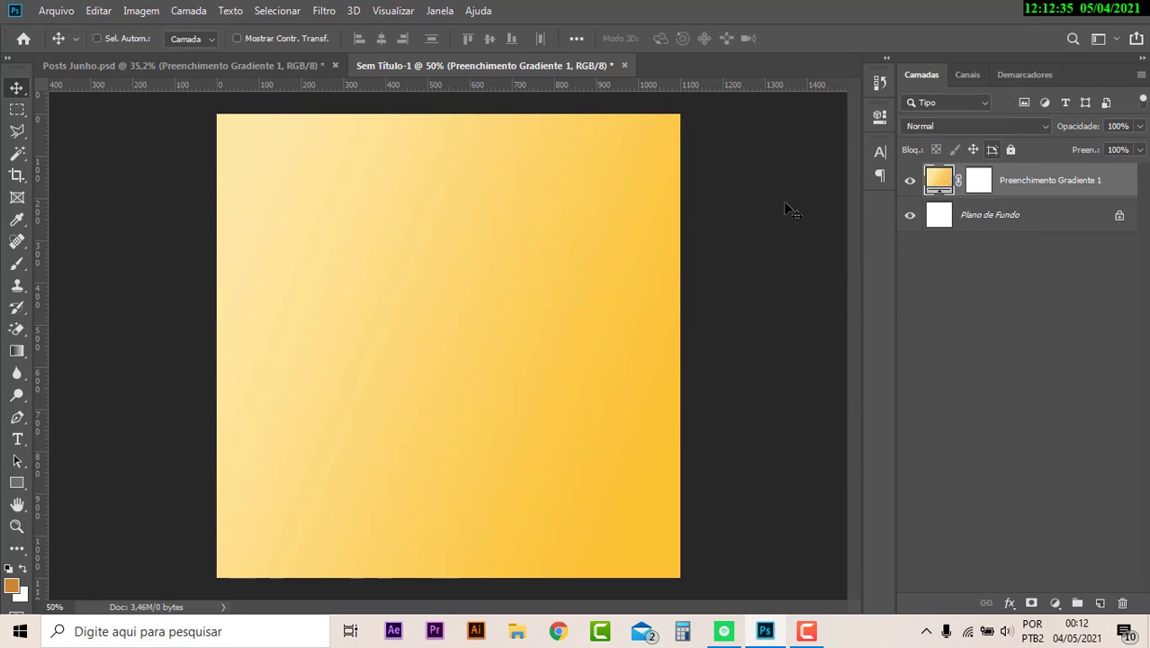
Compare with the ad, then set the gradient angle to 9,61°, nearly horizontal.
left_click(295, 64)
left_click(483, 76)
double_click(936, 189)
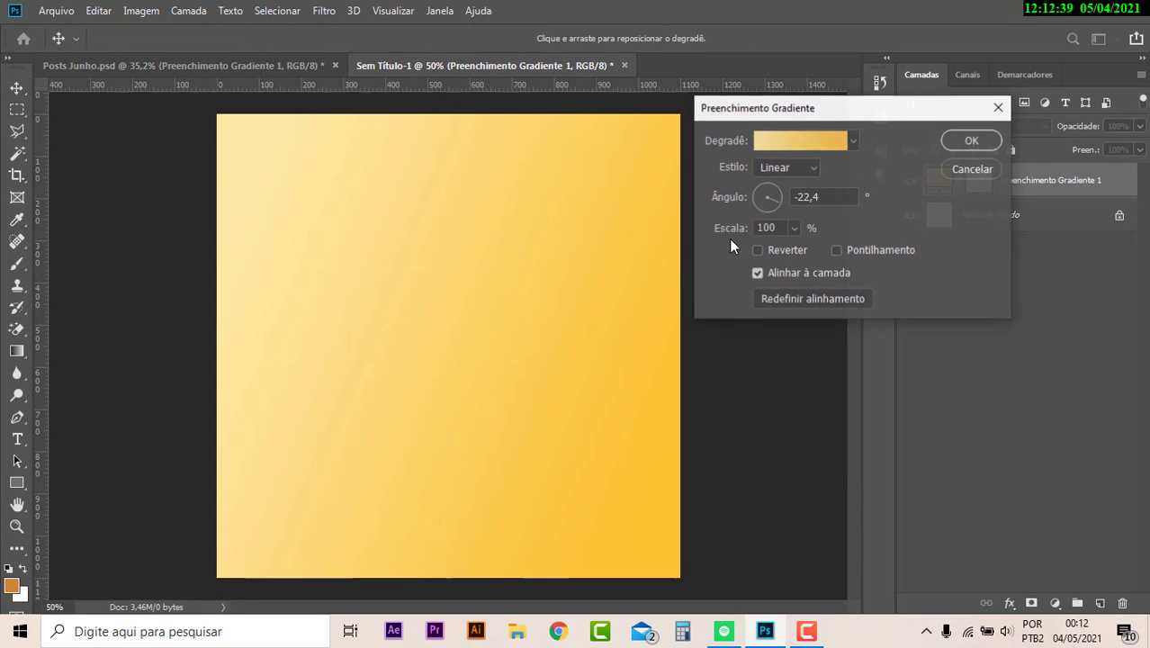
left_click(776, 196)
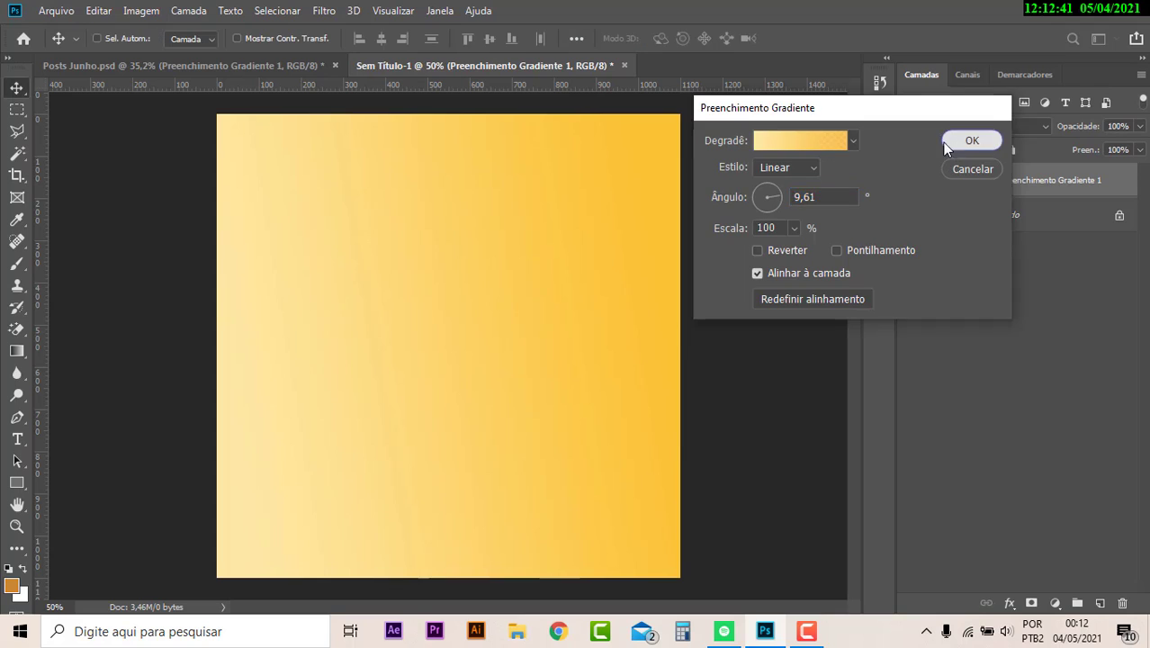
left_click(970, 140)
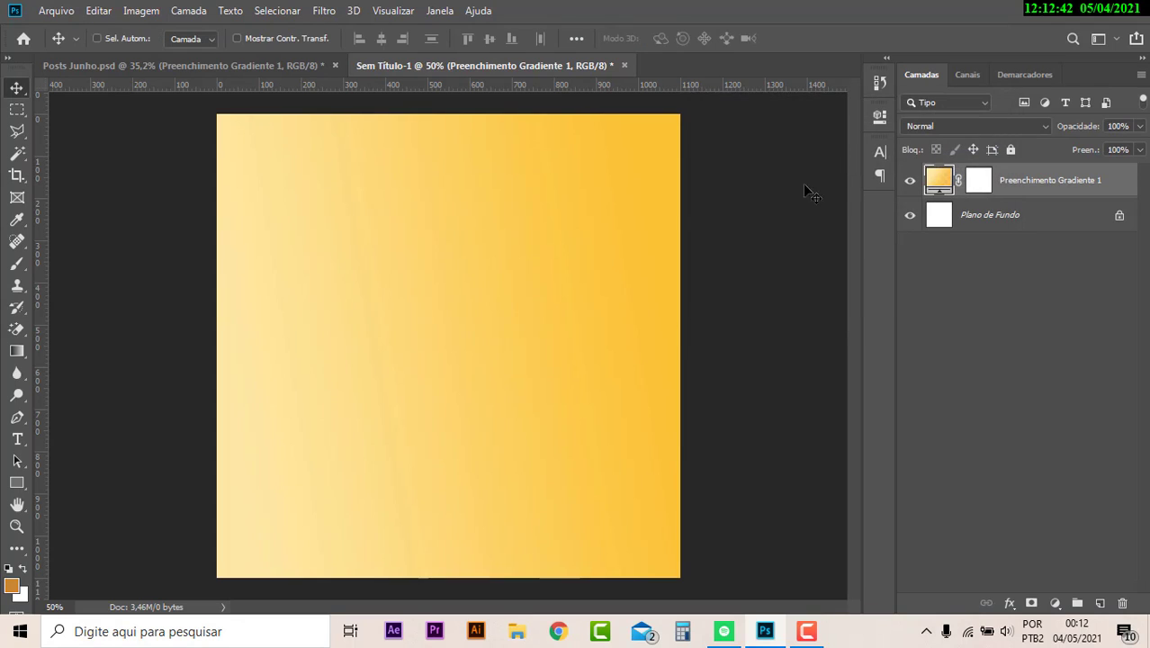
left_click(559, 631)
Search Google for 'texture fabrik' and open the Texture Fabrik website.
left_click(259, 45)
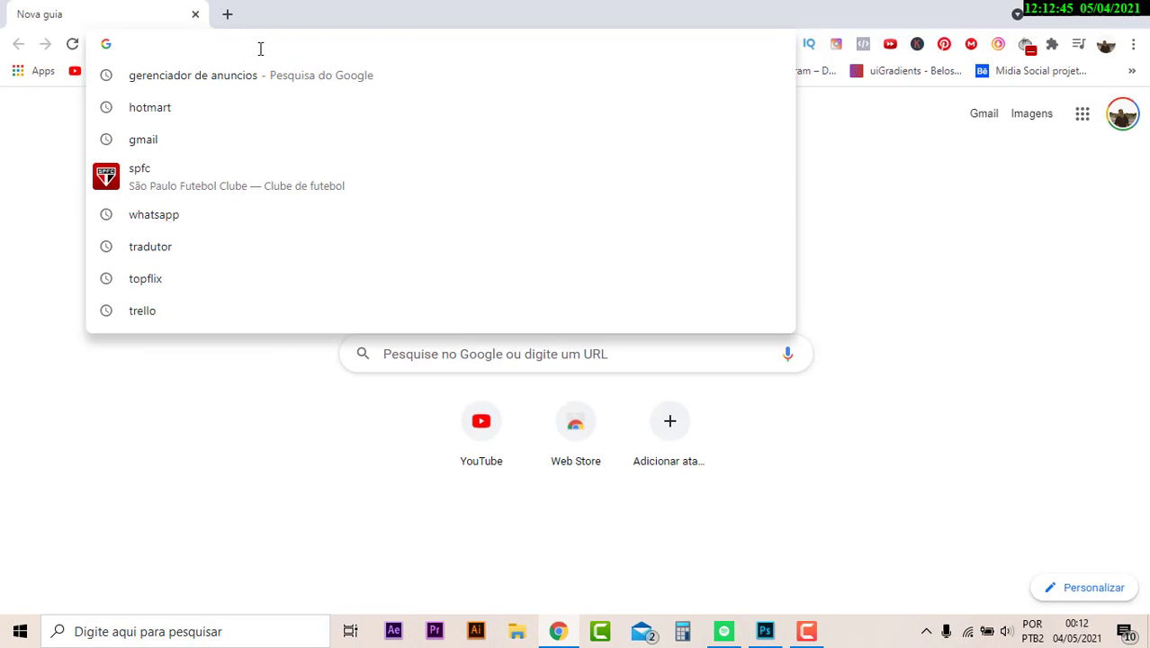
type("texty")
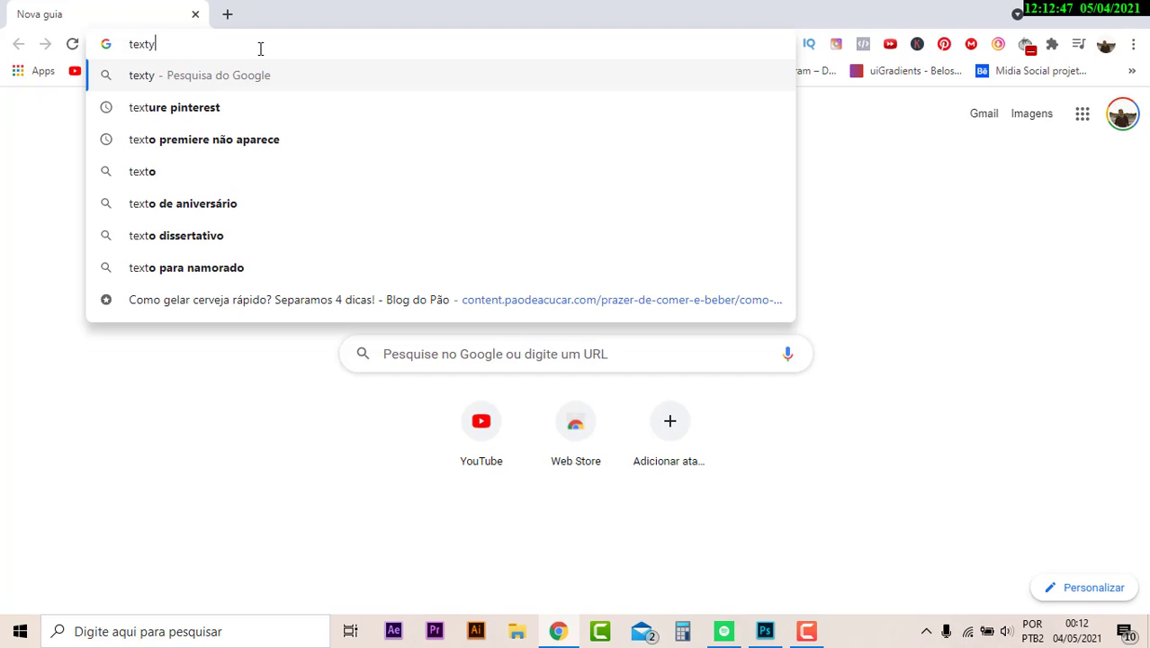
key("BackSpace")
type("ure")
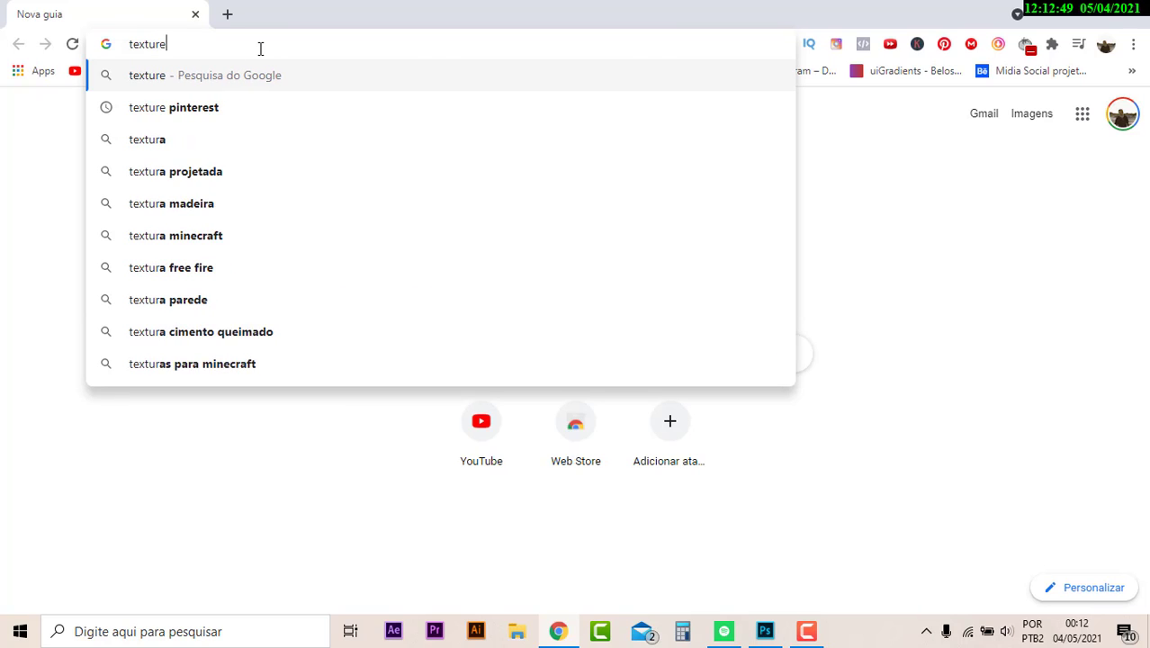
type(" fa")
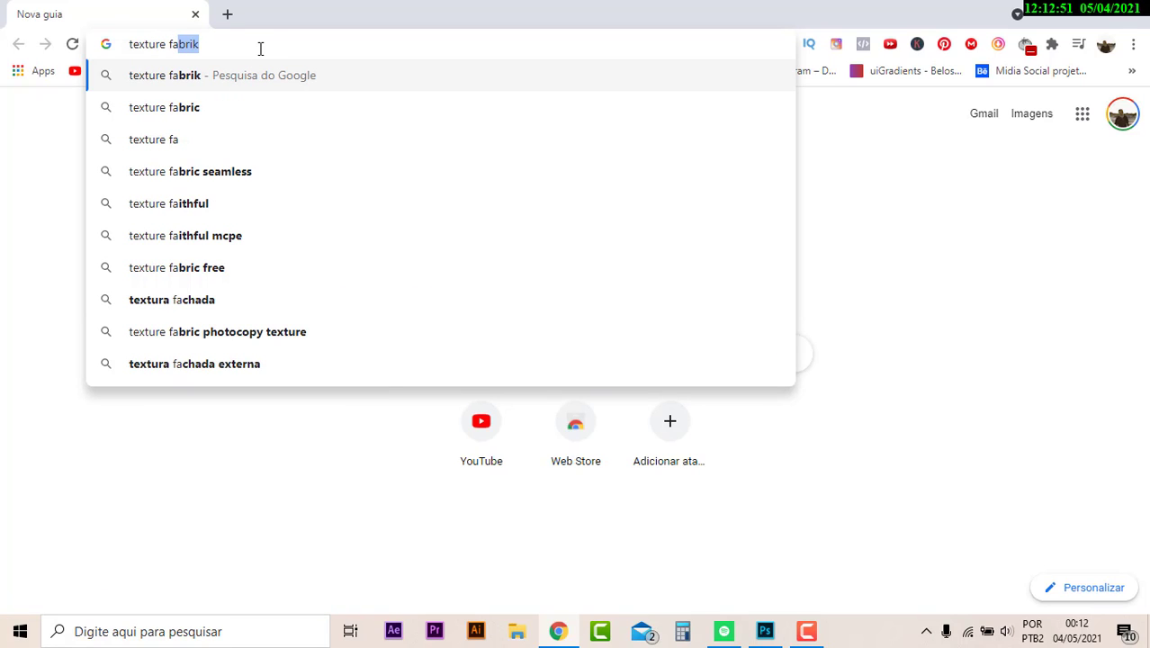
key("Return")
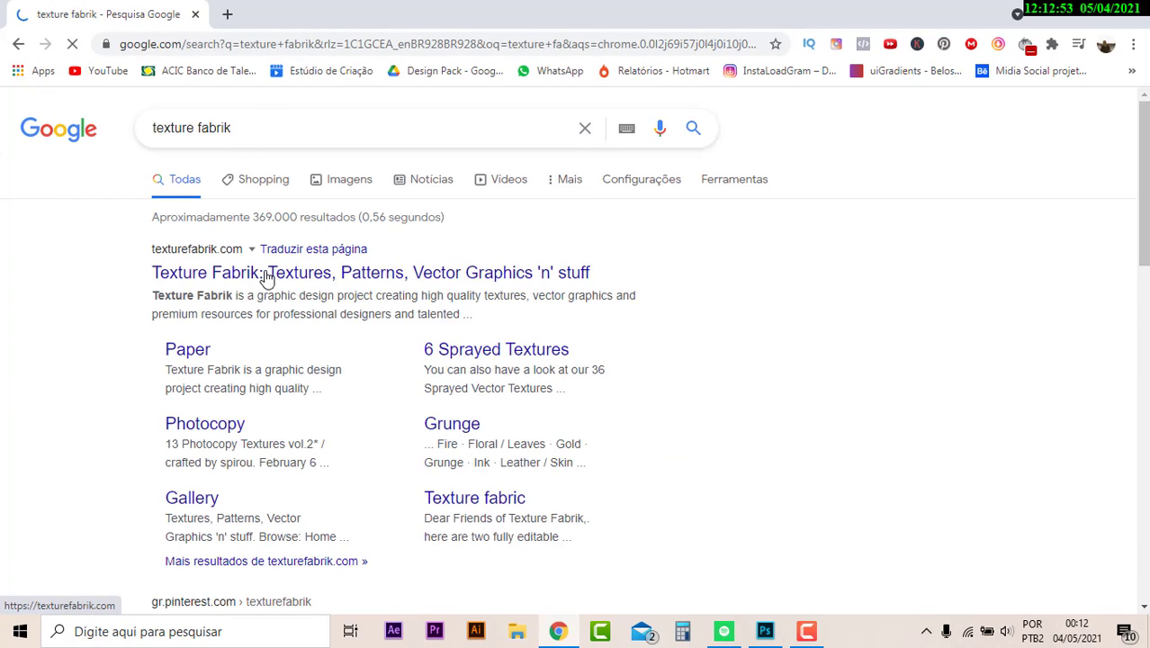
left_click(267, 275)
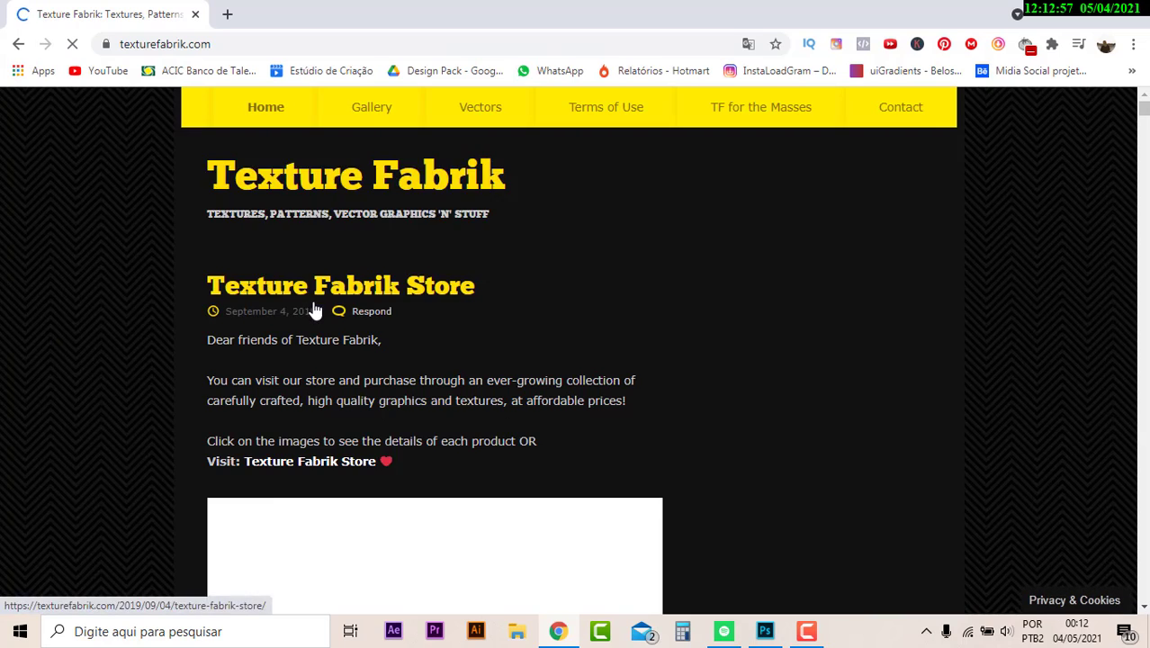
Open the 70+1 Distorted Curves product page.
scroll(314, 309, "down", 5)
scroll(314, 309, "down", 4)
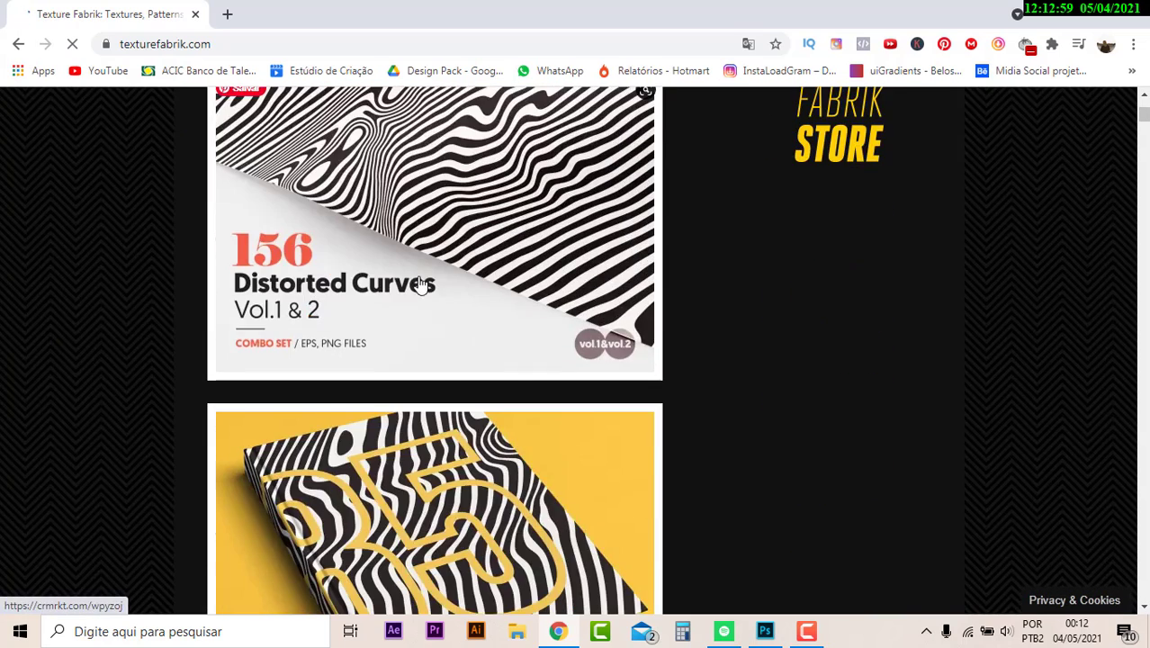
scroll(418, 286, "down", 4)
left_click(536, 302)
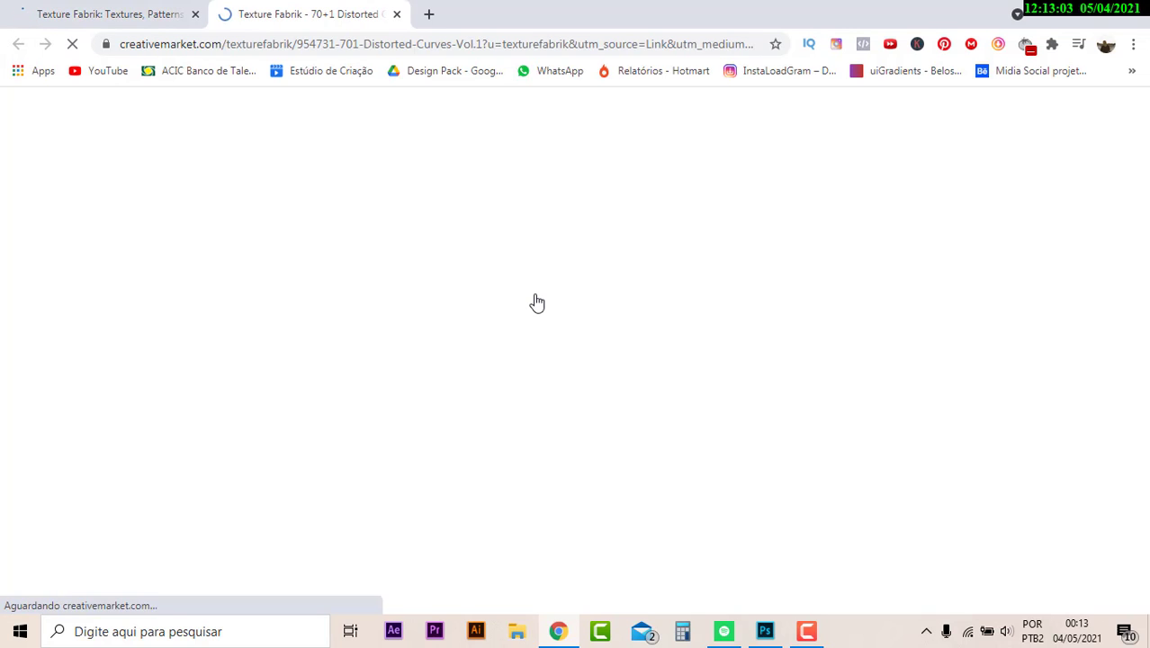
scroll(535, 301, "down", 4)
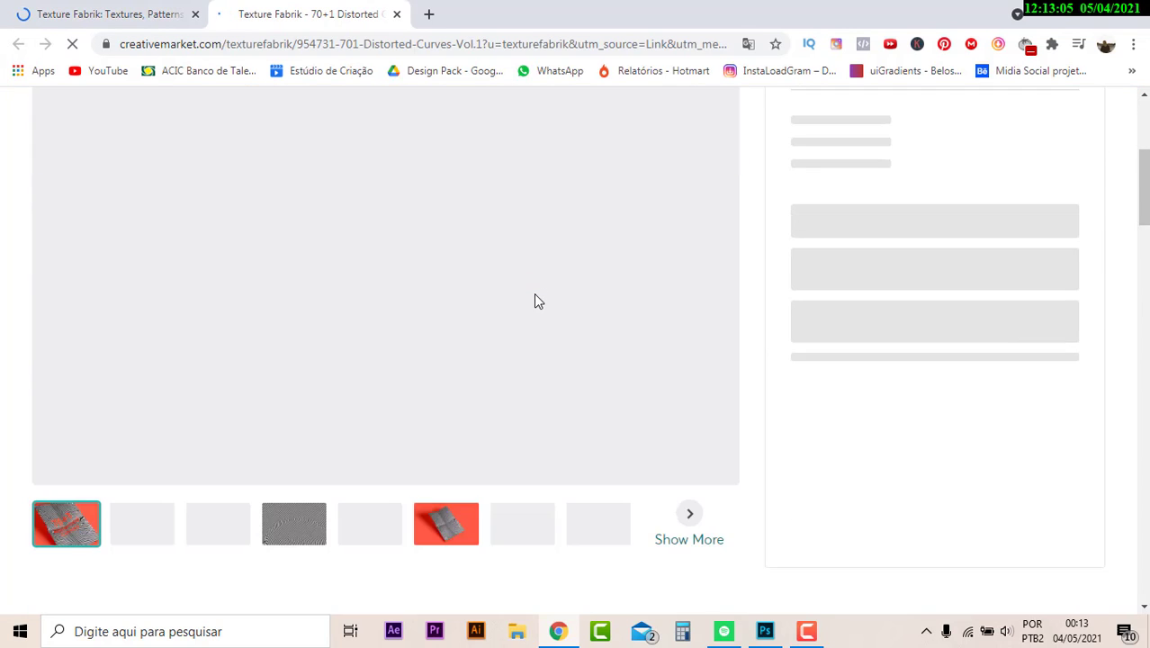
scroll(533, 300, "down", 3)
scroll(530, 372, "up", 3)
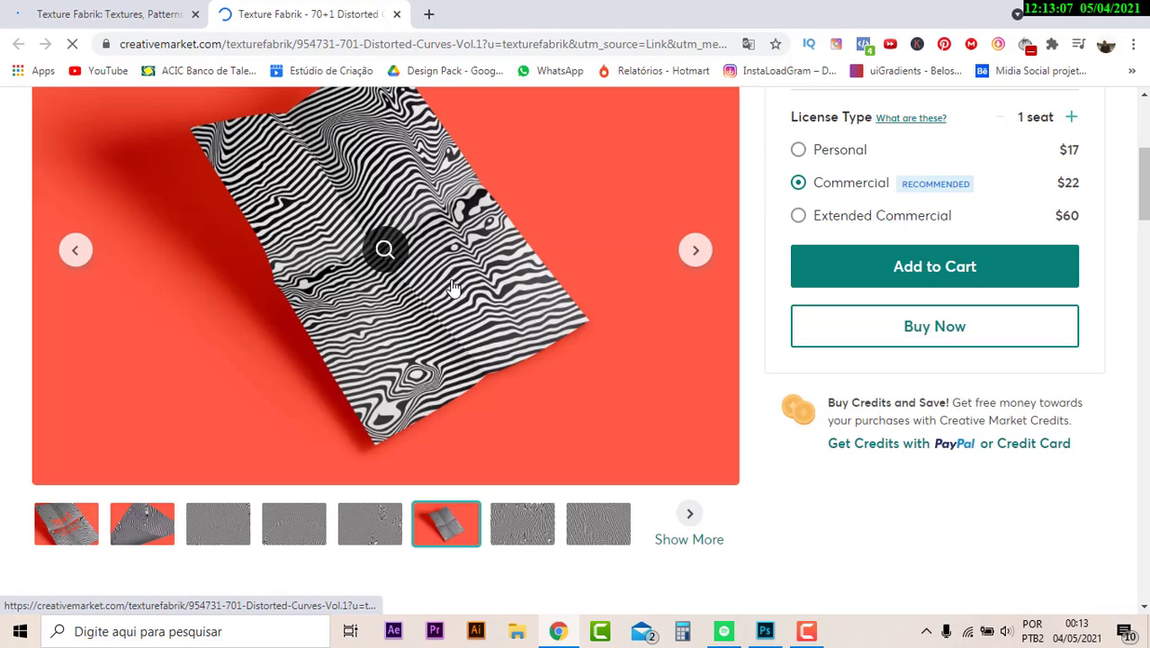
Browse the gallery previews and copy a black-and-white stripe pattern image.
left_click(531, 540)
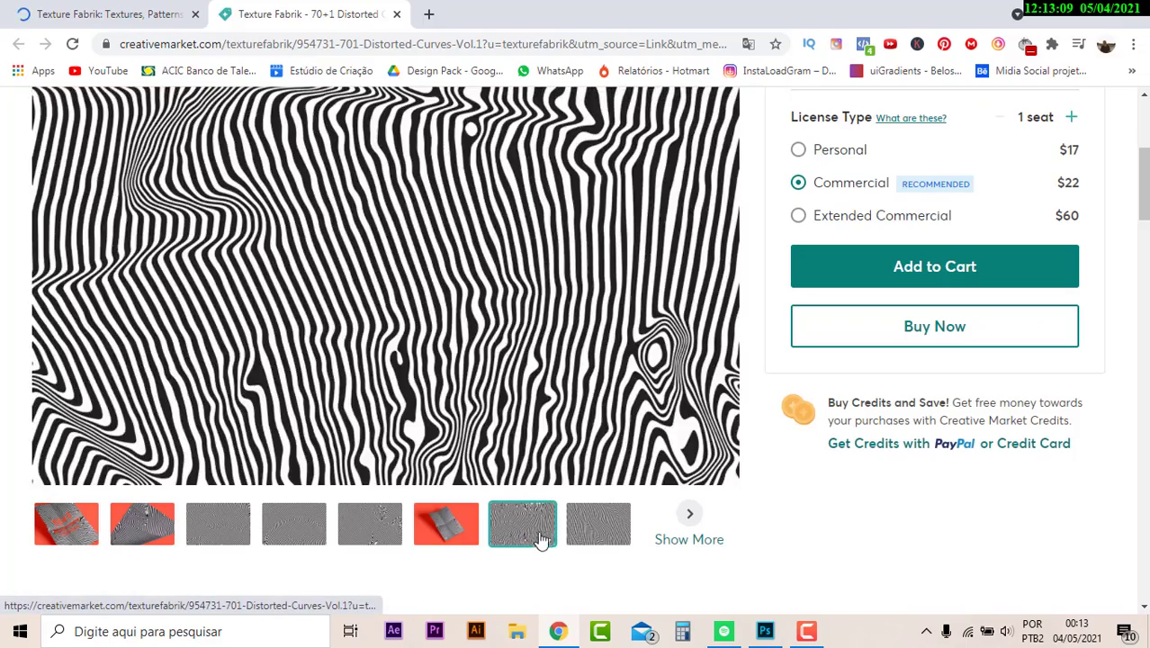
left_click(583, 531)
left_click(370, 526)
scroll(373, 526, "down", 5)
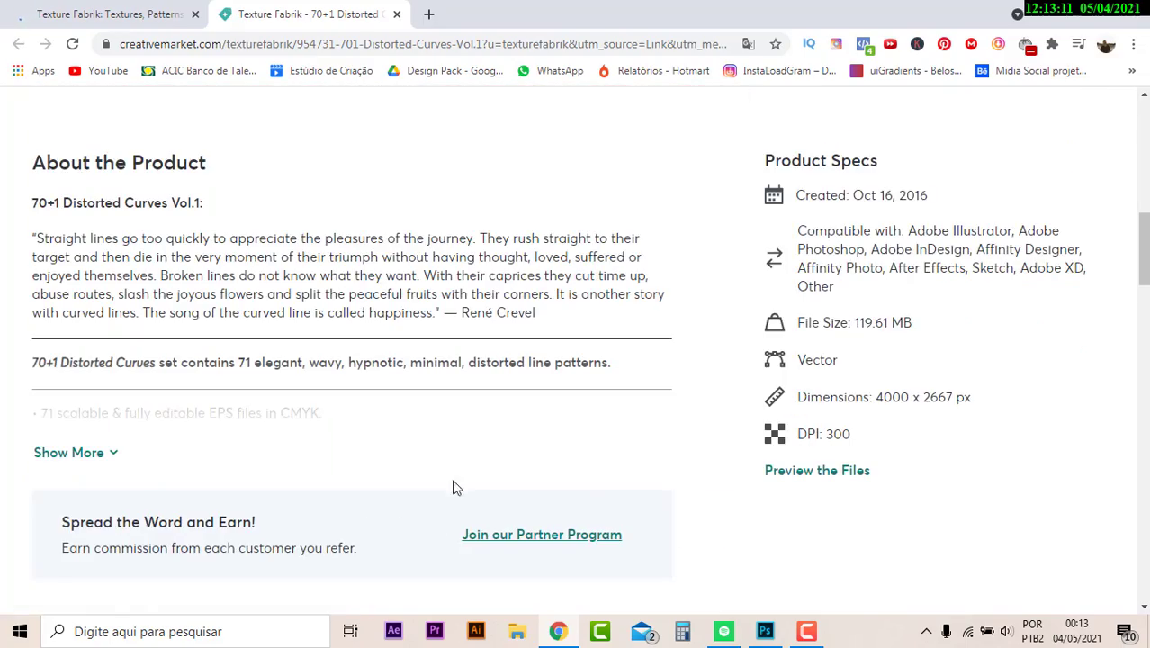
scroll(450, 468, "up", 1)
scroll(439, 421, "up", 5)
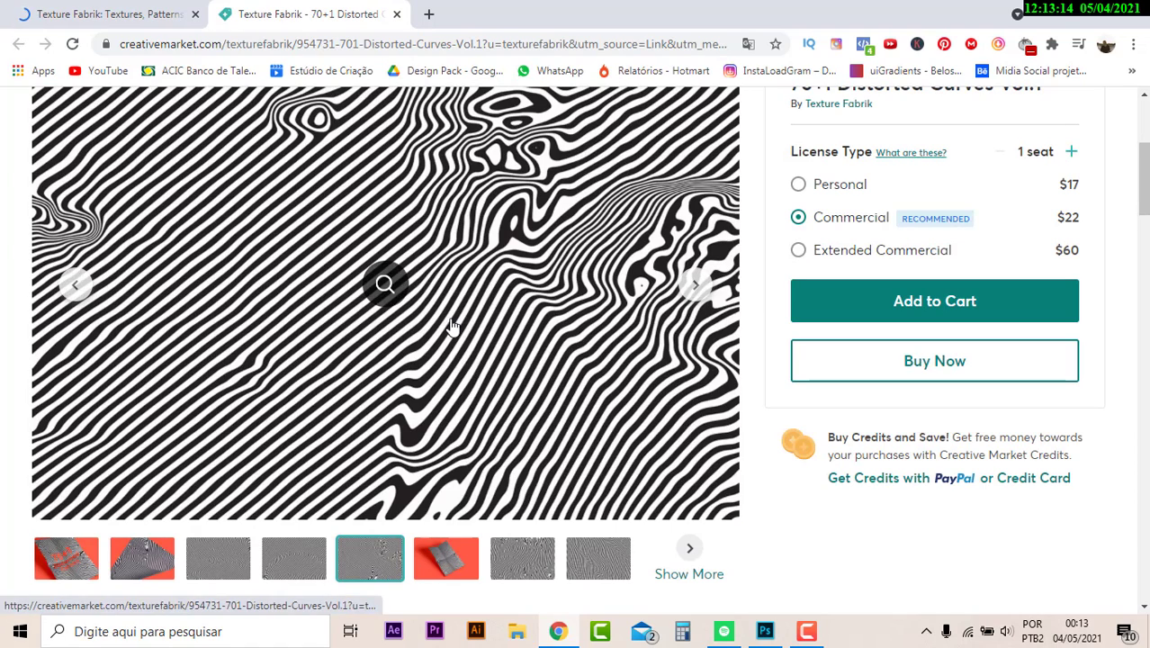
right_click(456, 321)
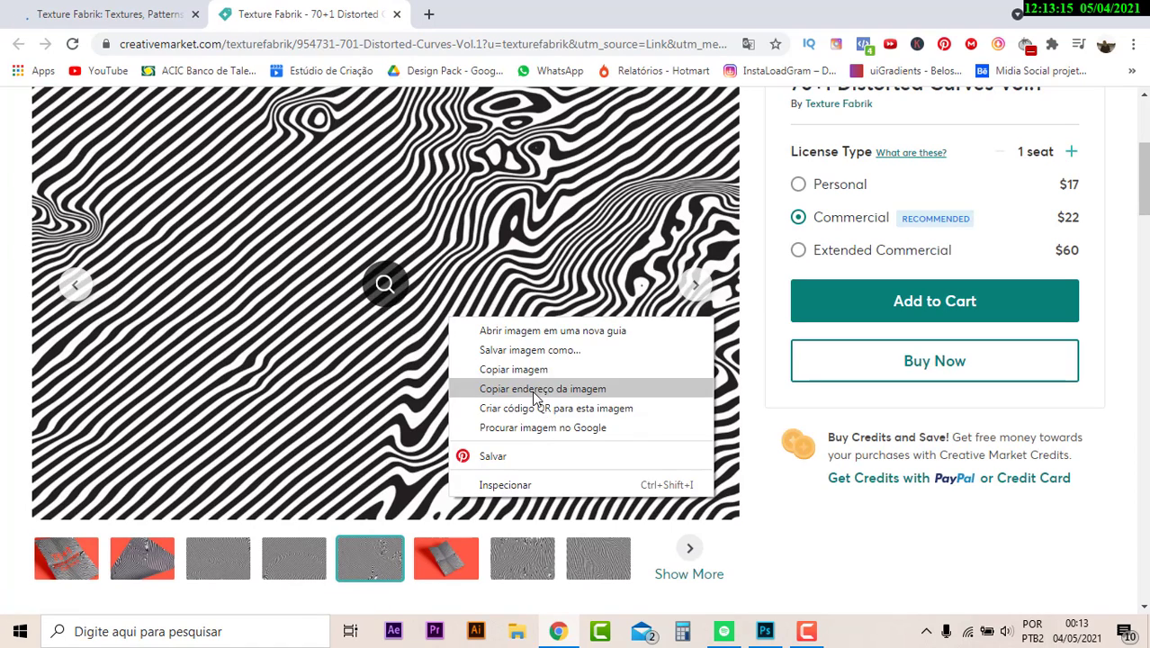
left_click(513, 369)
key("alt+Tab")
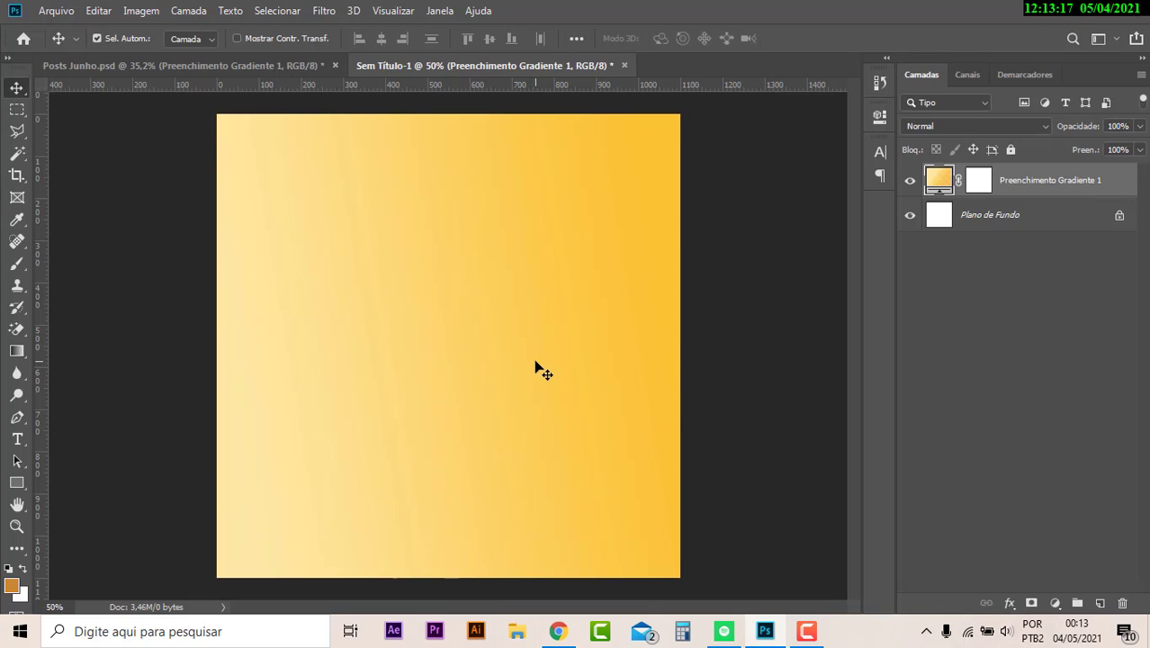
Paste the stripe pattern and enlarge it to cover the whole canvas.
key("ctrl+v")
key("ctrl+t")
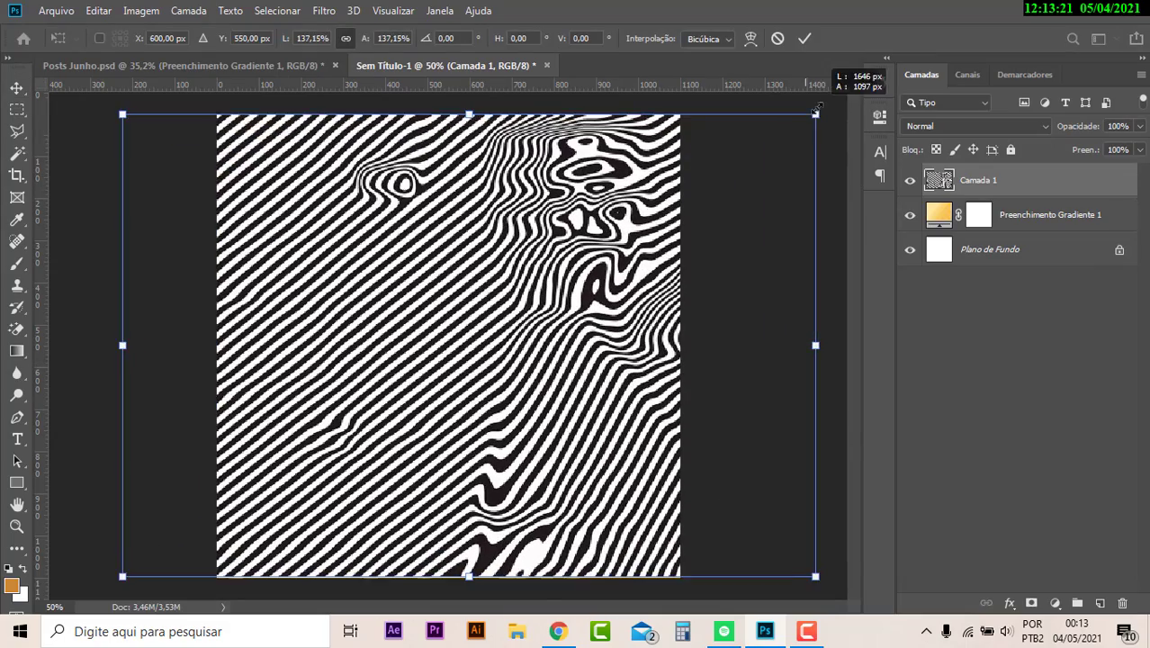
left_click_drag(807, 120, 820, 109)
key("Return")
Match the poster's texture: blend the pattern layer as Luz Indireta at 20% fill.
left_click(228, 65)
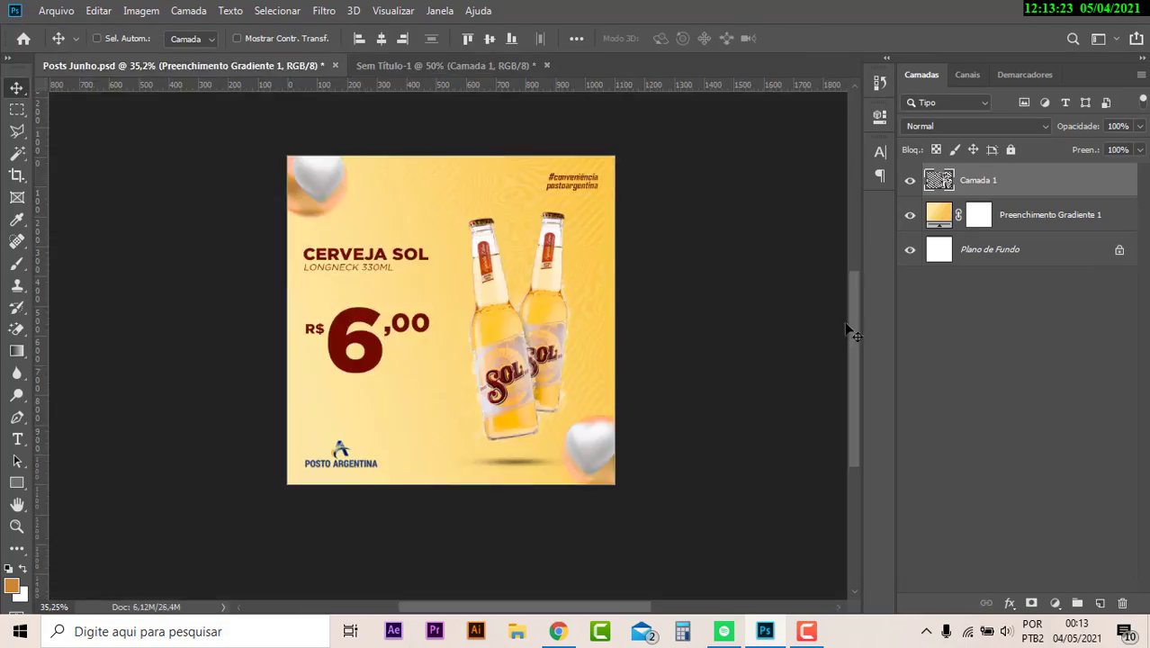
key("alt+bracketright")
key("alt+bracketright")
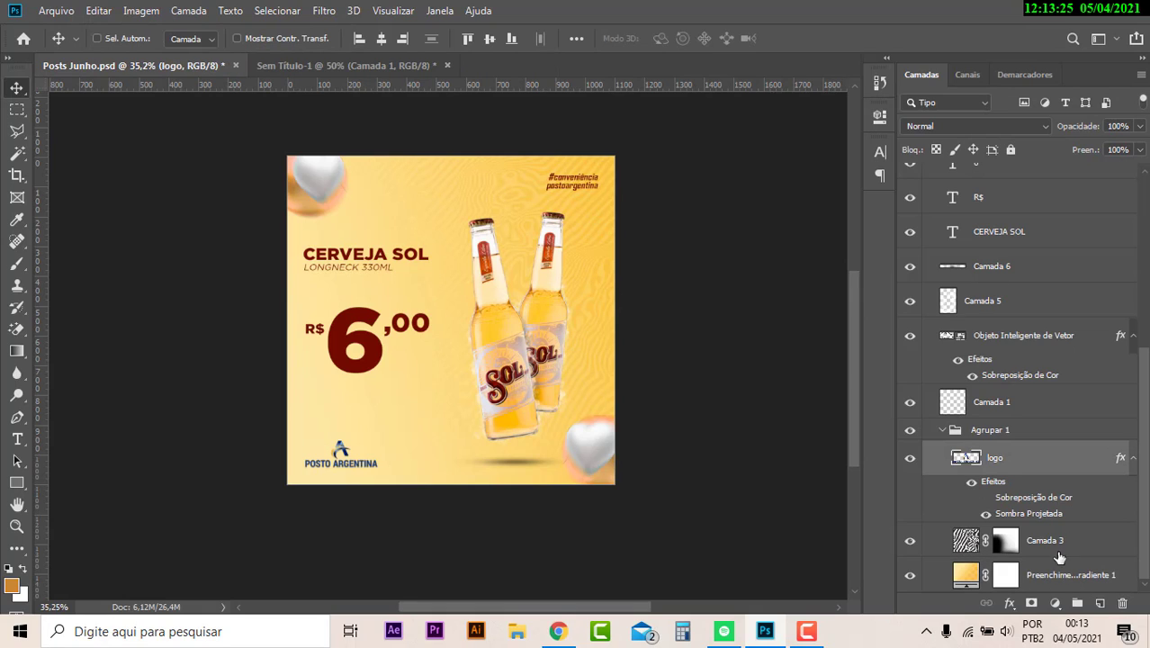
left_click(1047, 536)
key("ctrl+Tab")
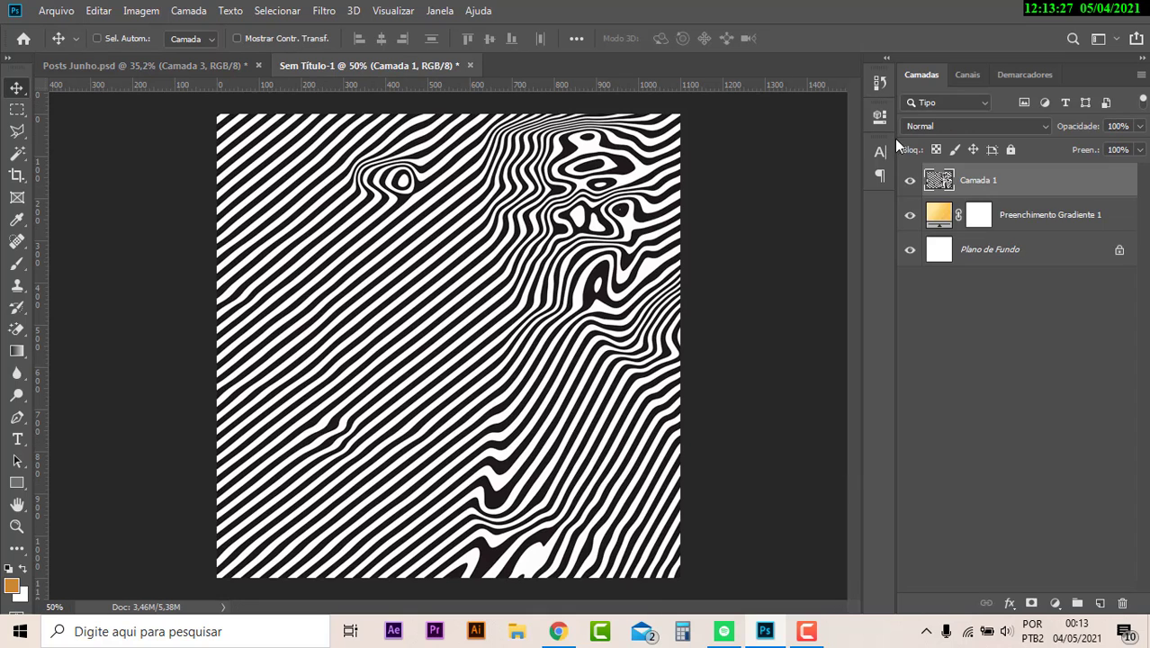
left_click(954, 126)
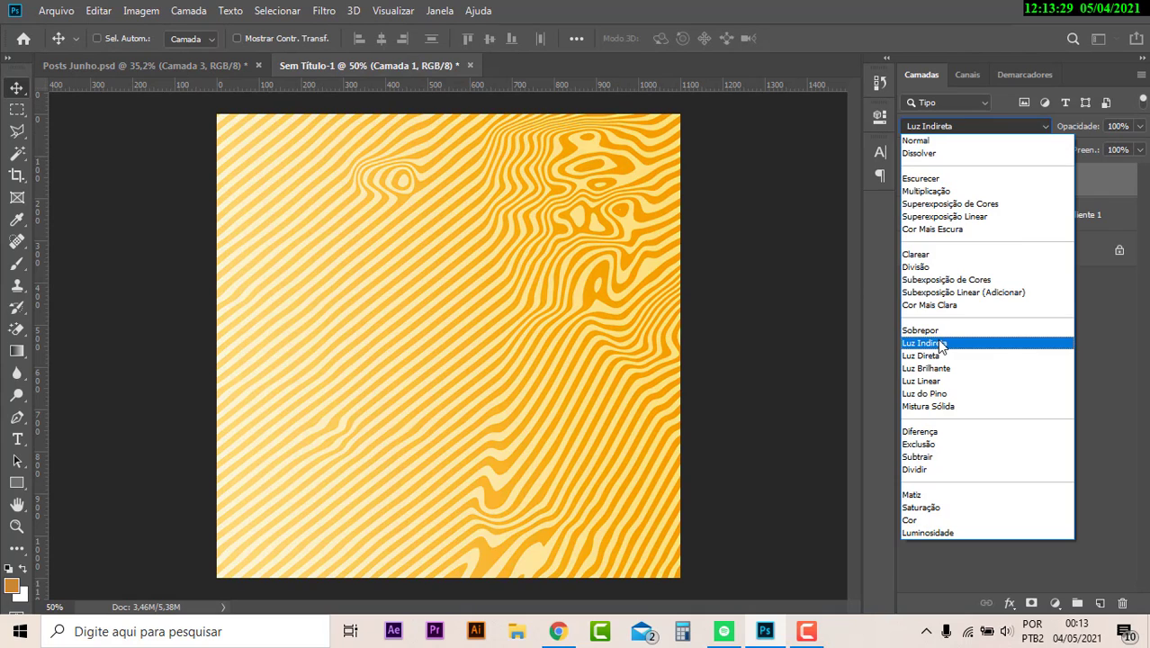
left_click(936, 342)
left_click(187, 71)
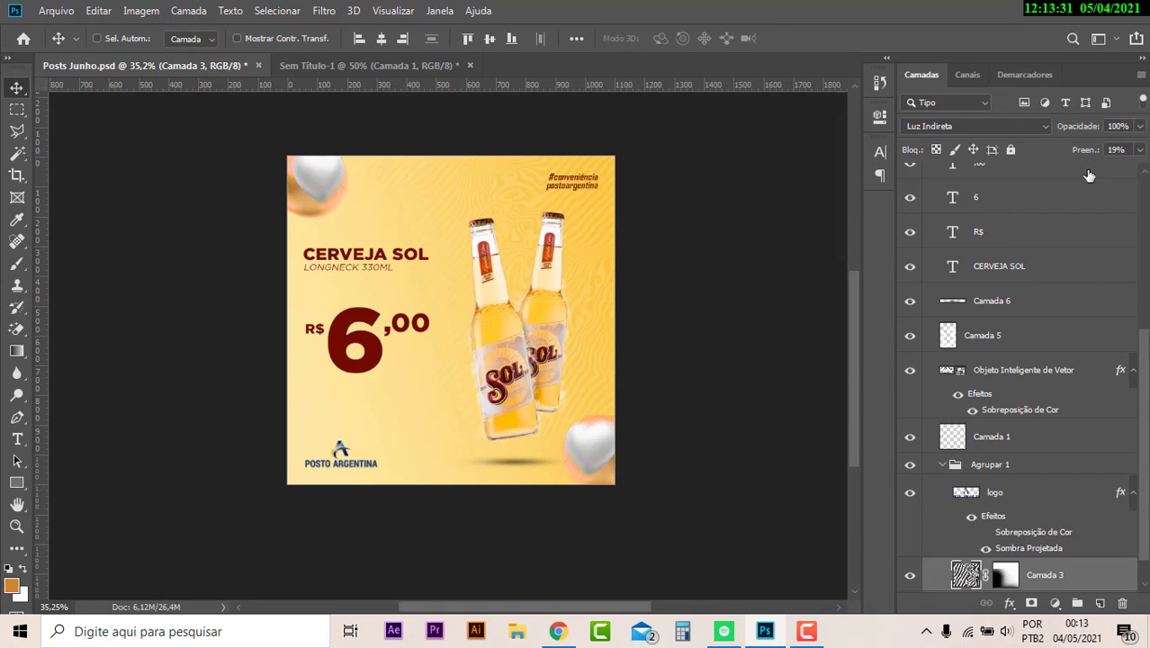
left_click(438, 68)
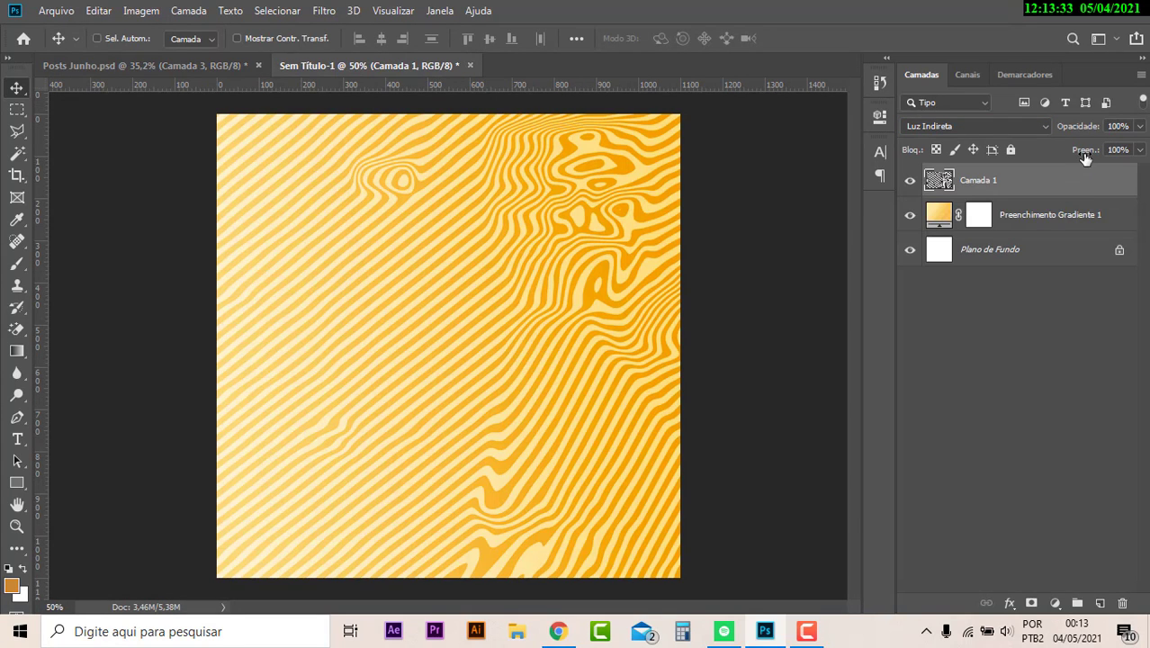
left_click_drag(1084, 158, 1009, 152)
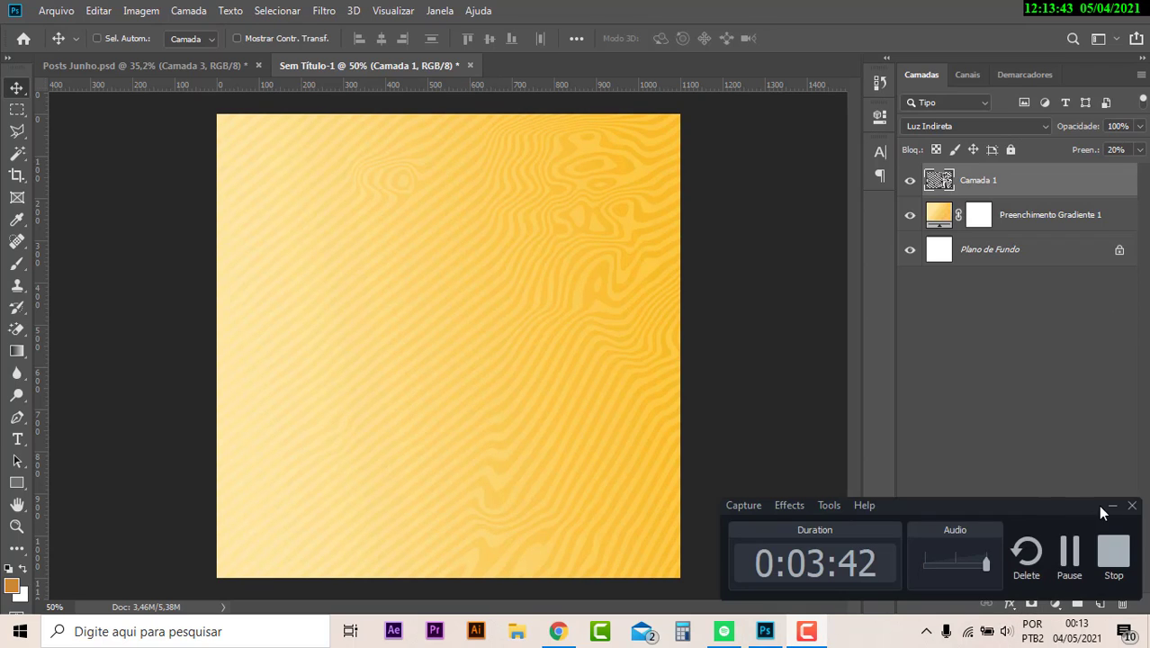
Add a layer mask to Camada 1 and paint black to fade the stripes on the left.
left_click(1111, 507)
left_click(1031, 603)
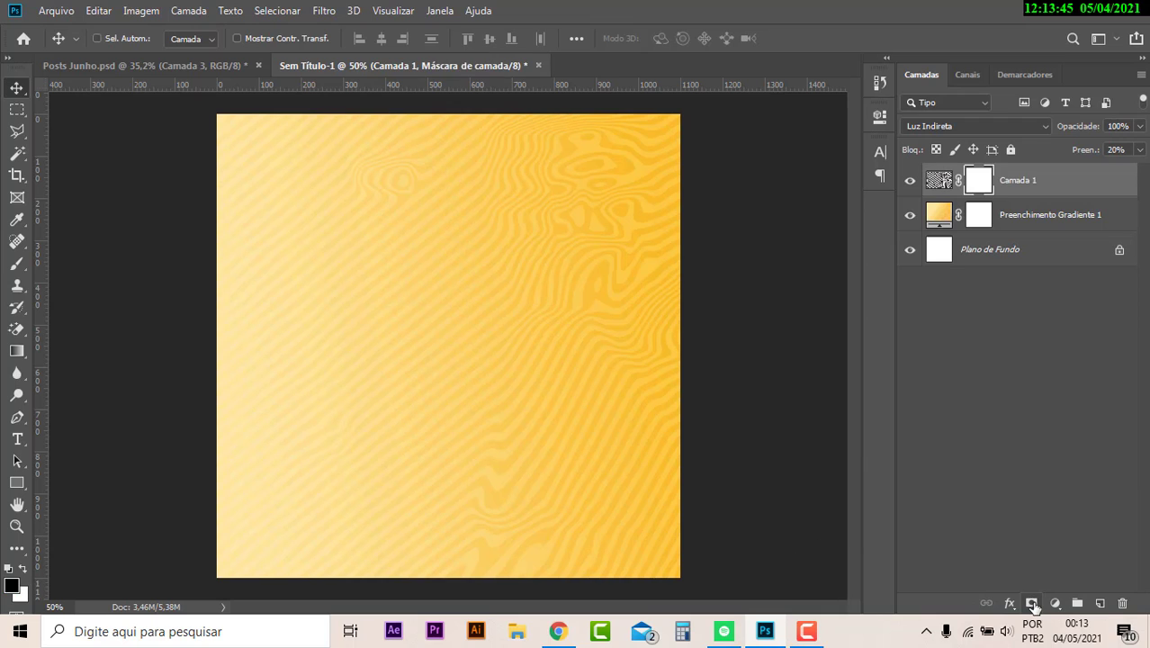
left_click(17, 263)
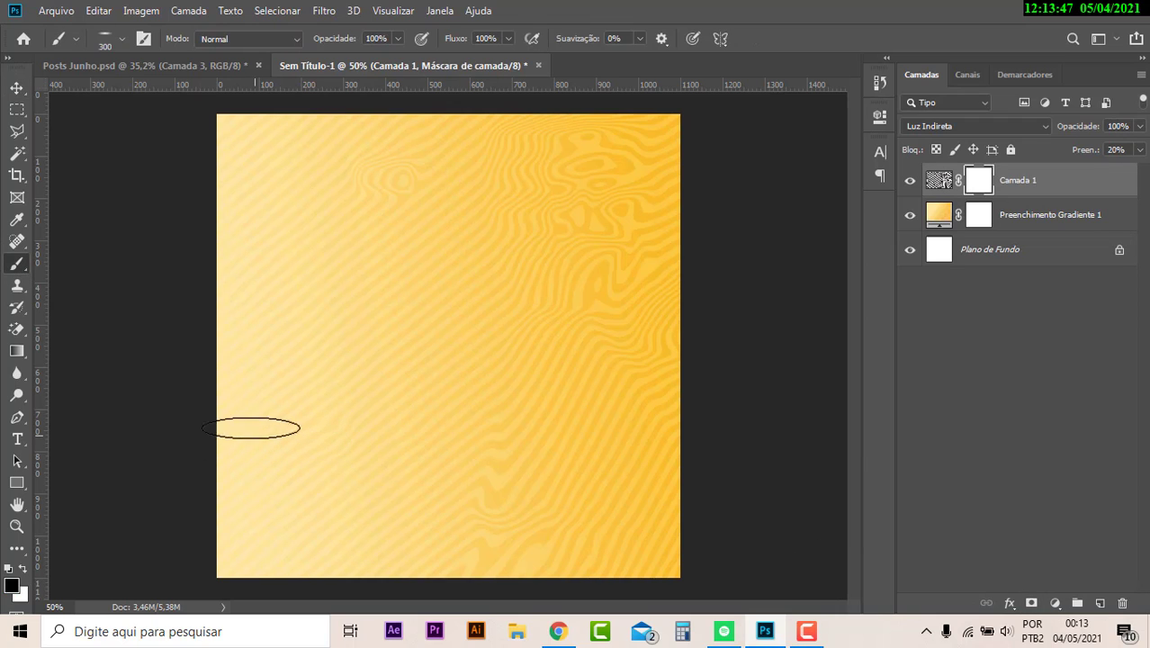
left_click(101, 38)
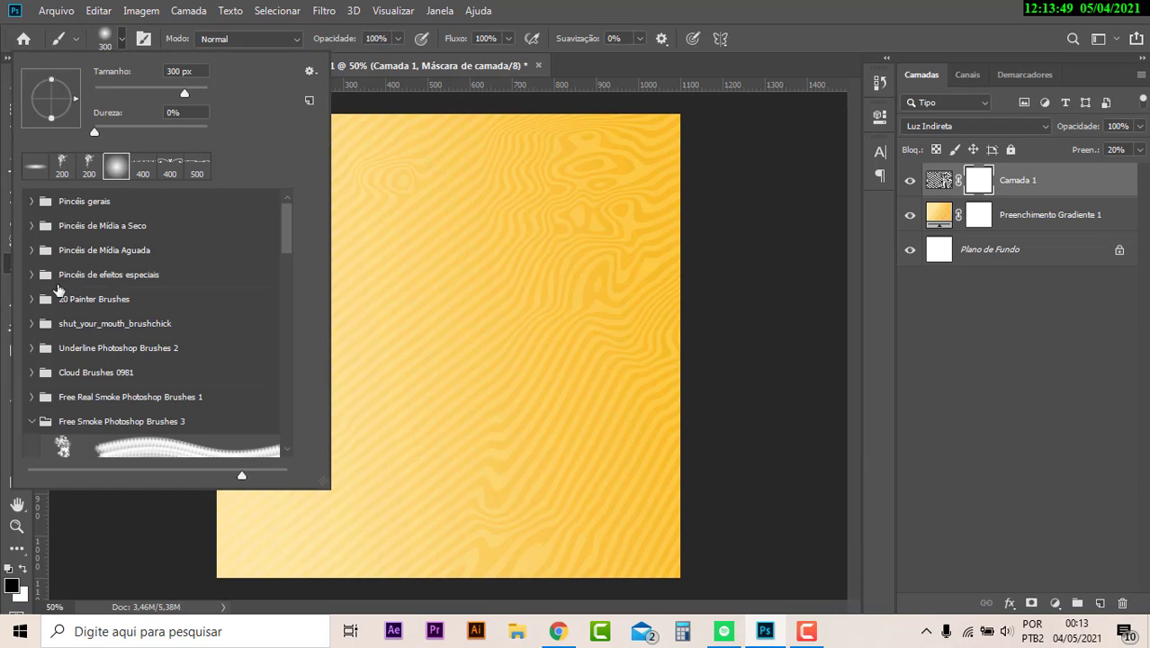
left_click(12, 588)
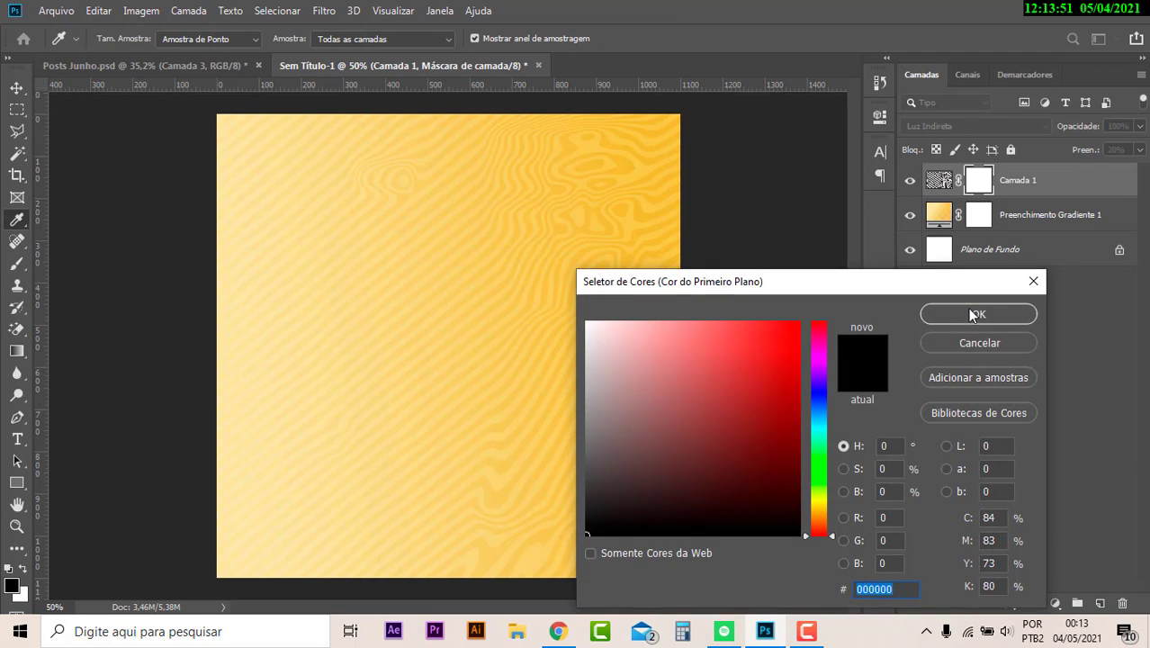
left_click(974, 314)
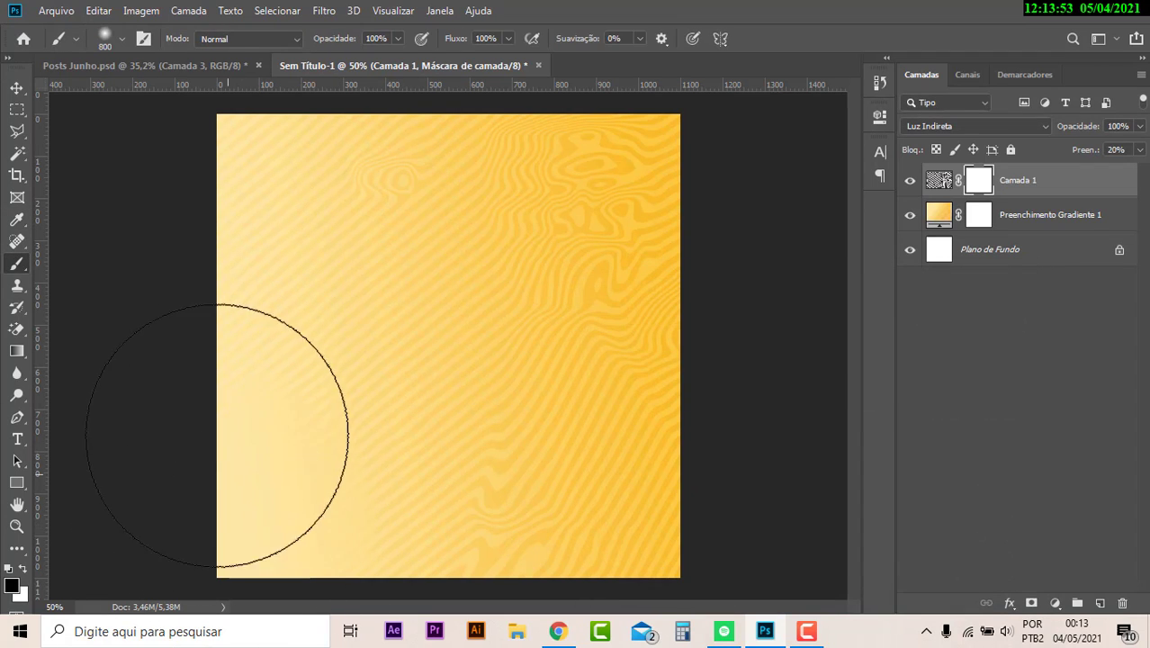
mouse_move(217, 436)
left_mouse_down()
mouse_move(364, 288)
mouse_move(233, 337)
left_mouse_up()
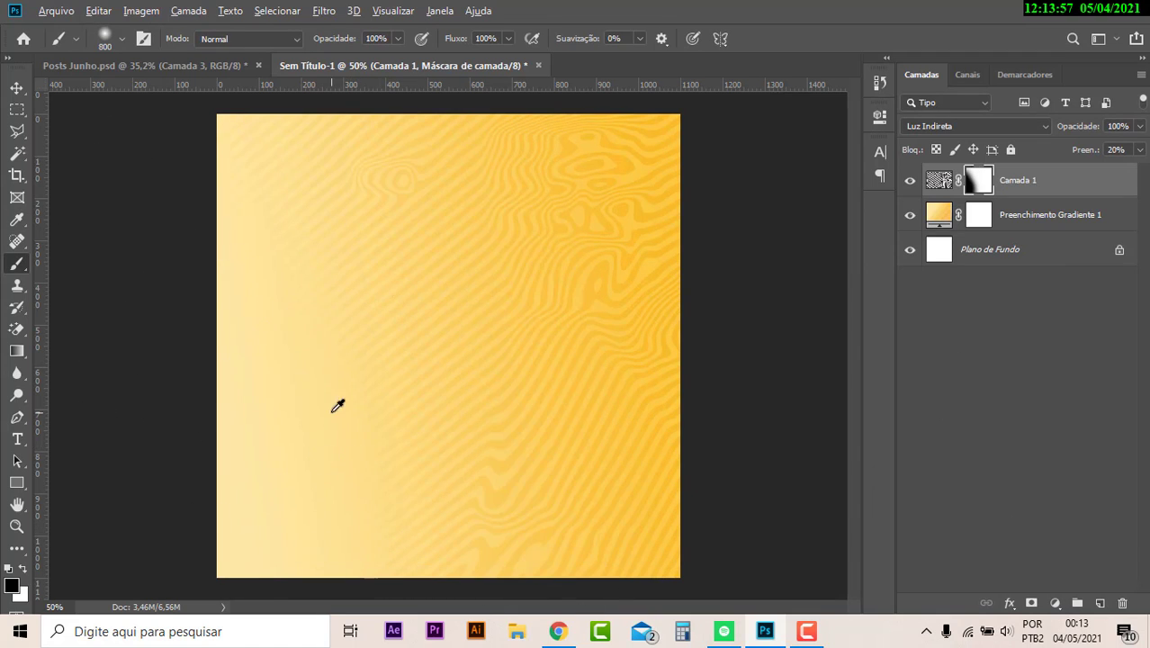
scroll(338, 406, "down", 1)
Mask more of the stripes near the left edge, comparing against Posts Junho.psd.
left_click(215, 65)
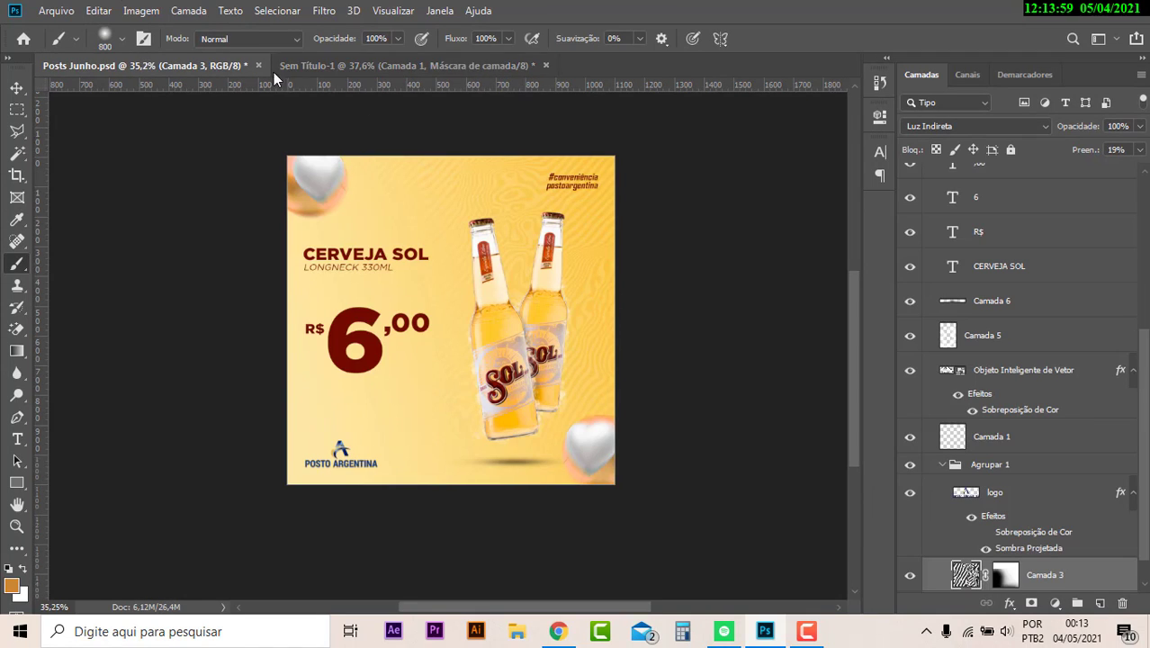
left_click(359, 66)
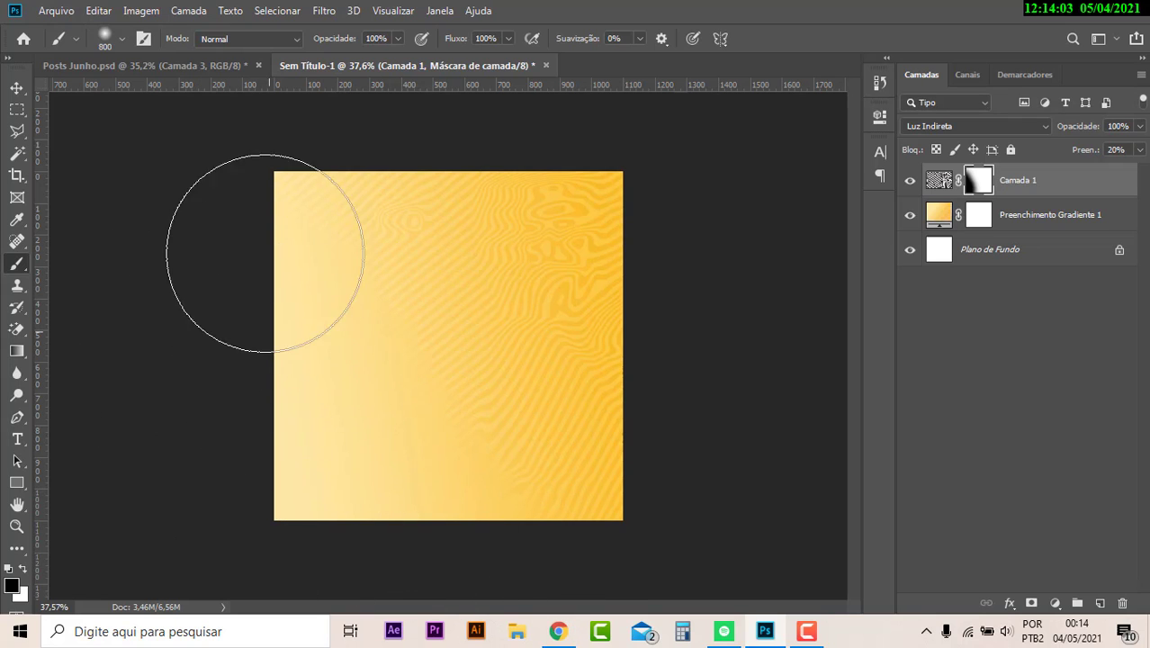
left_click_drag(265, 253, 289, 223)
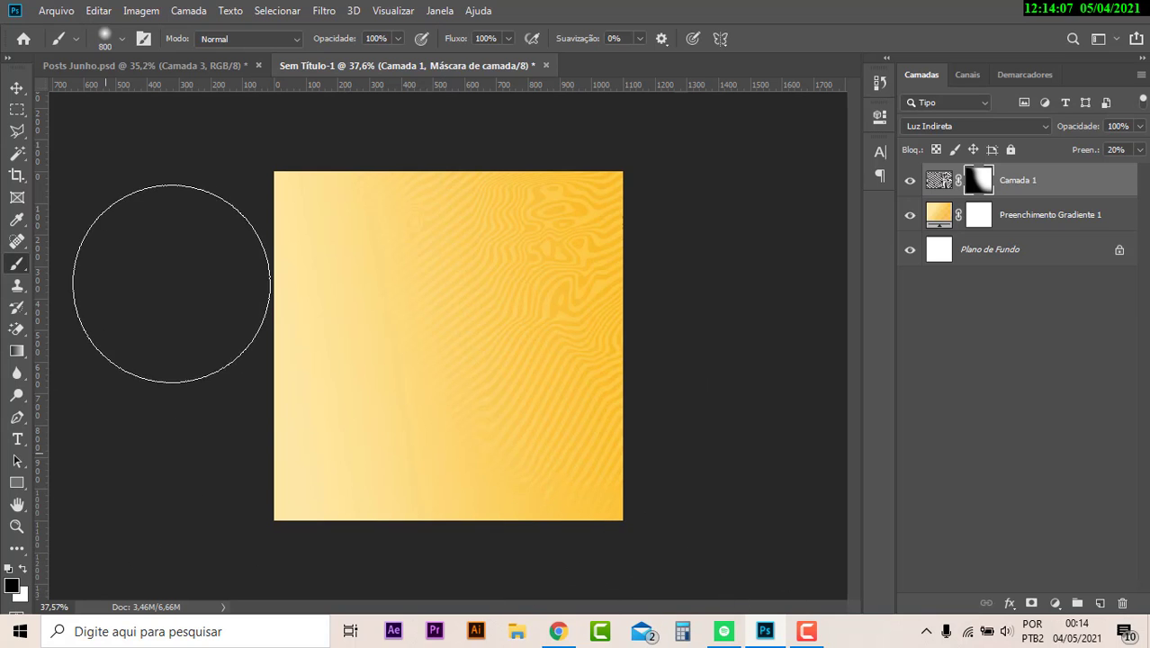
left_click(17, 88)
key("ctrl+plus")
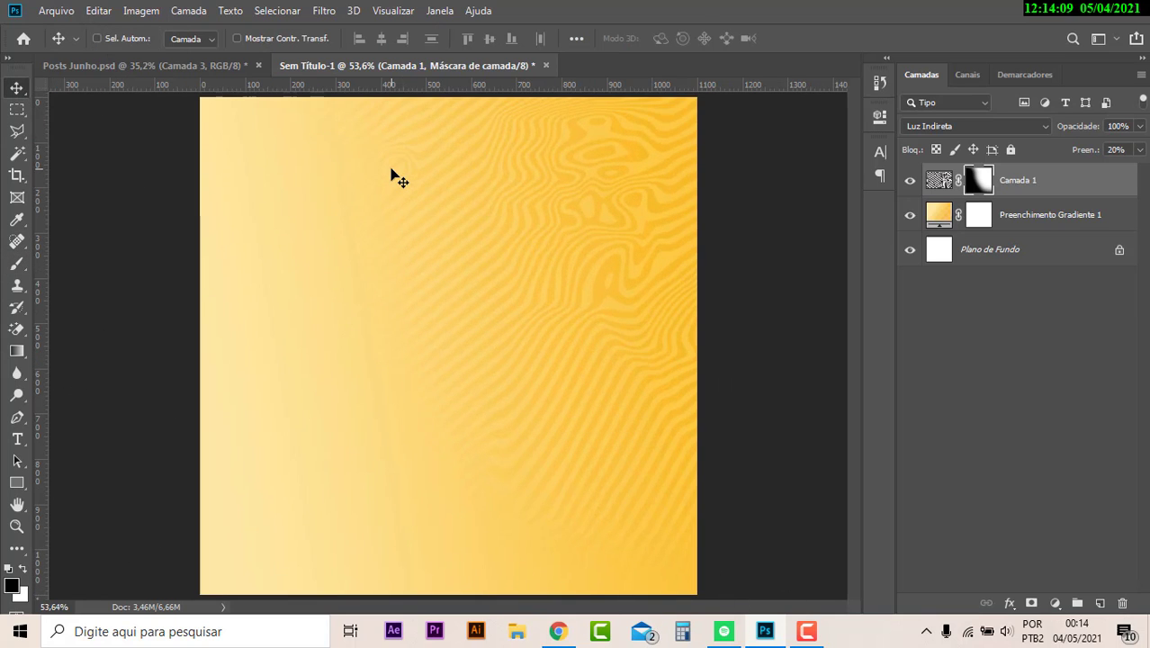
left_click(192, 71)
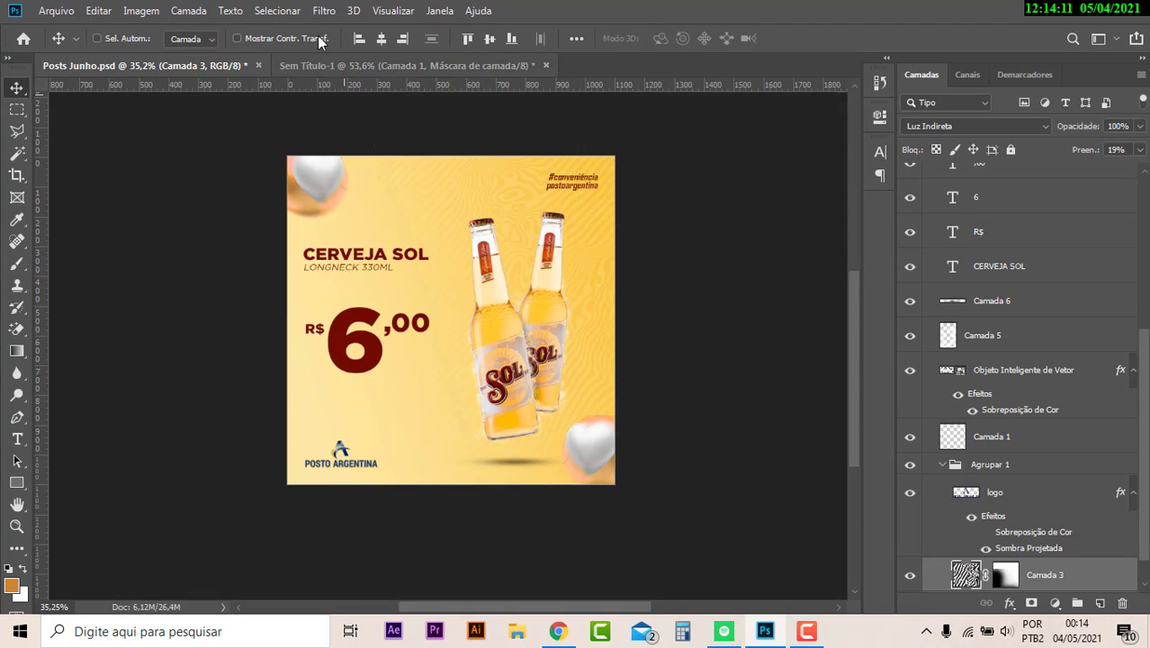
left_click(355, 68)
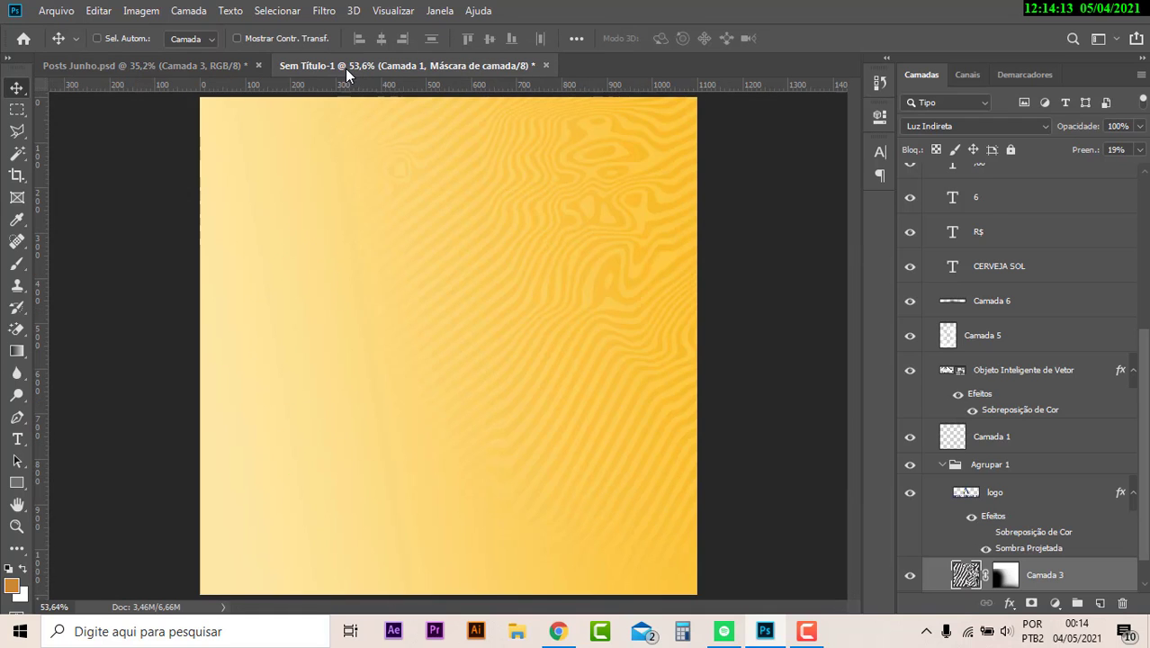
left_click(56, 11)
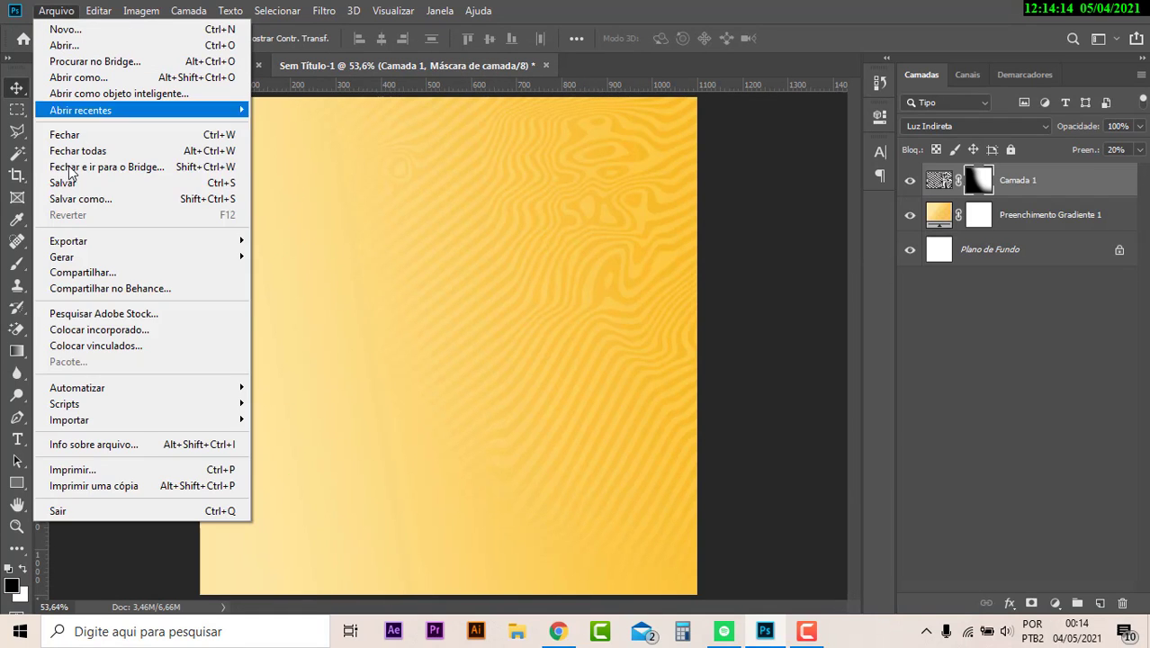
left_click(128, 335)
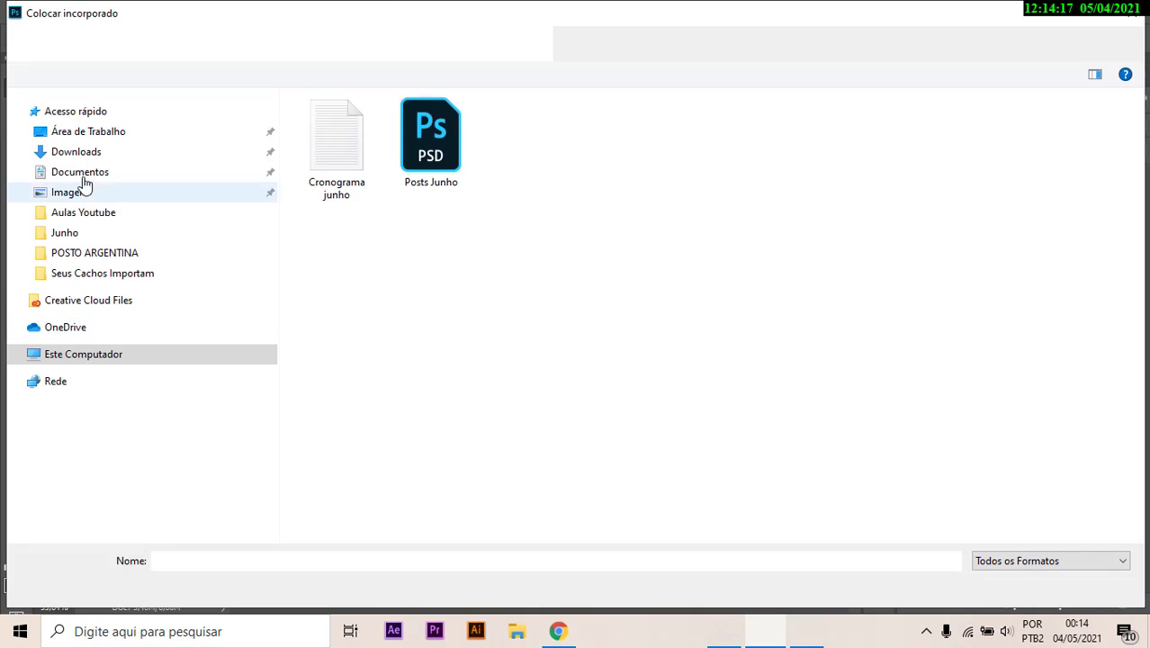
left_click(76, 152)
scroll(748, 273, "down", 2)
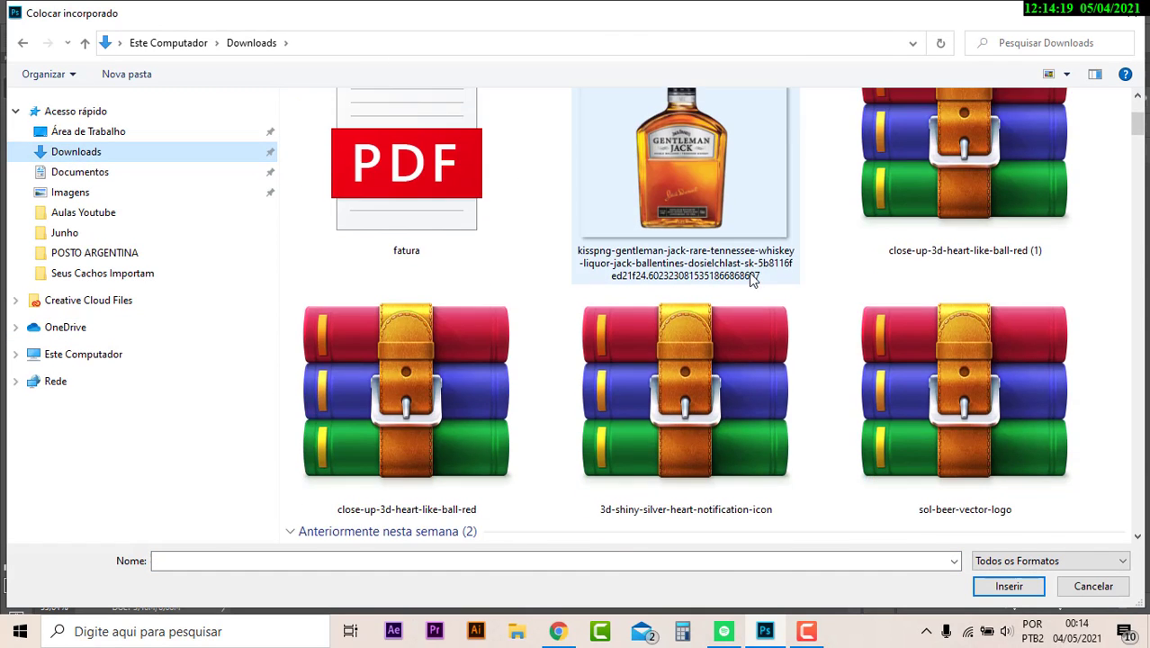
scroll(749, 272, "down", 5)
scroll(750, 279, "up", 3)
scroll(750, 279, "down", 10)
scroll(750, 279, "up", 10)
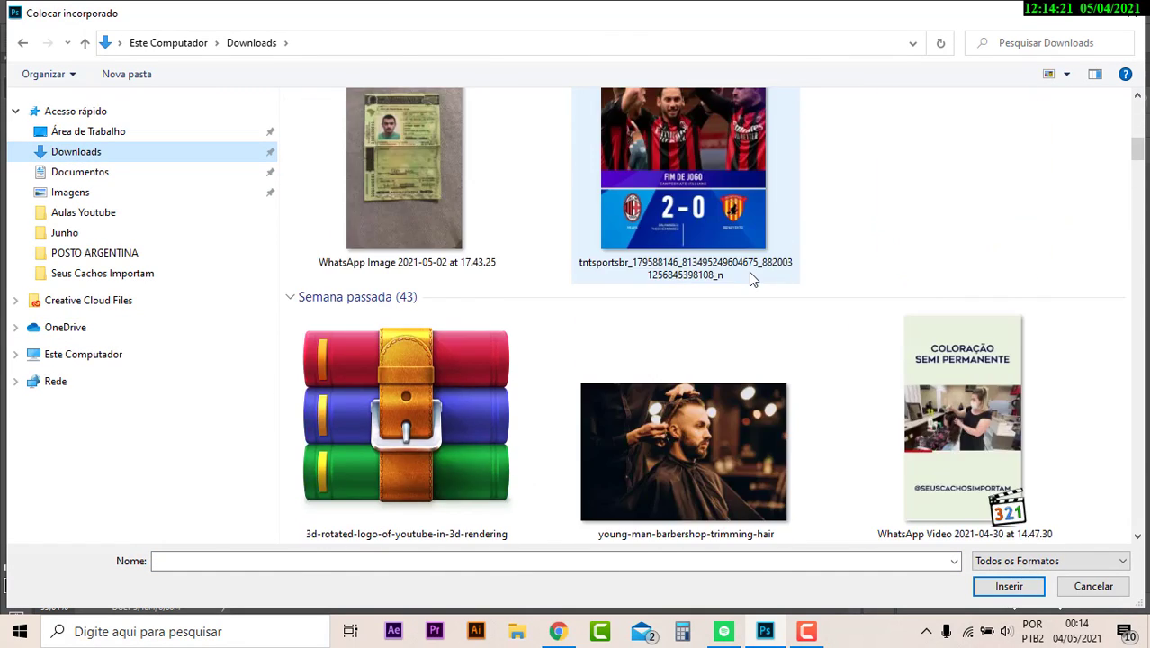
scroll(751, 279, "down", 5)
double_click(751, 277)
Search Google for 'cerveja sol png' from the Chrome address bar.
left_click(558, 632)
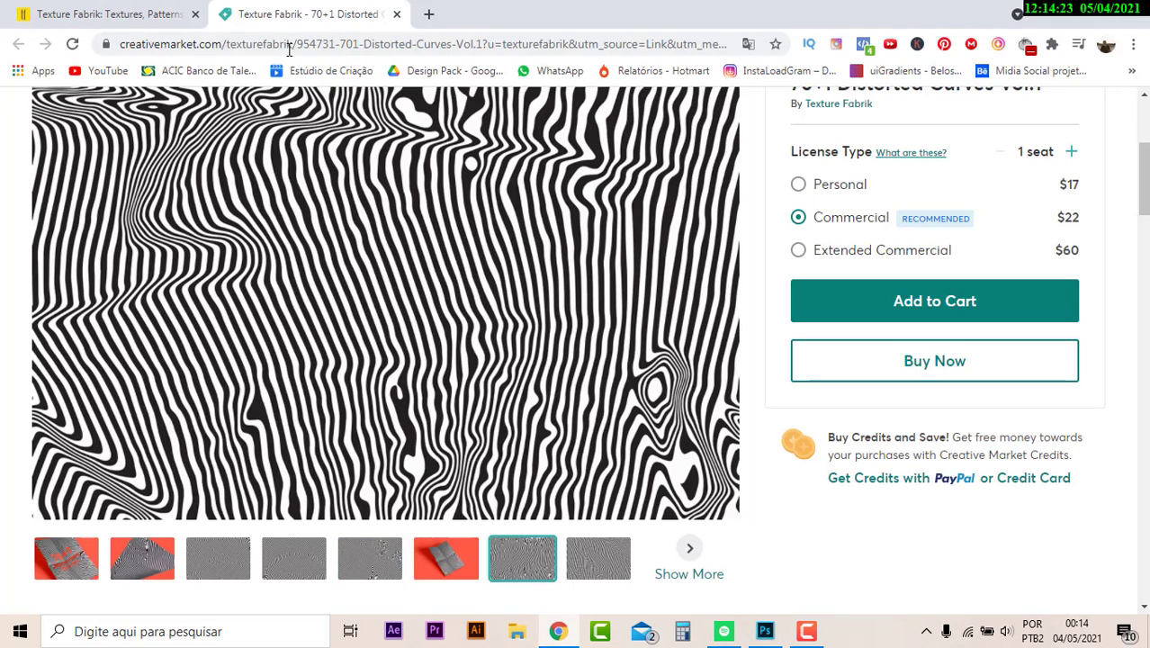
left_click(287, 45)
type("c")
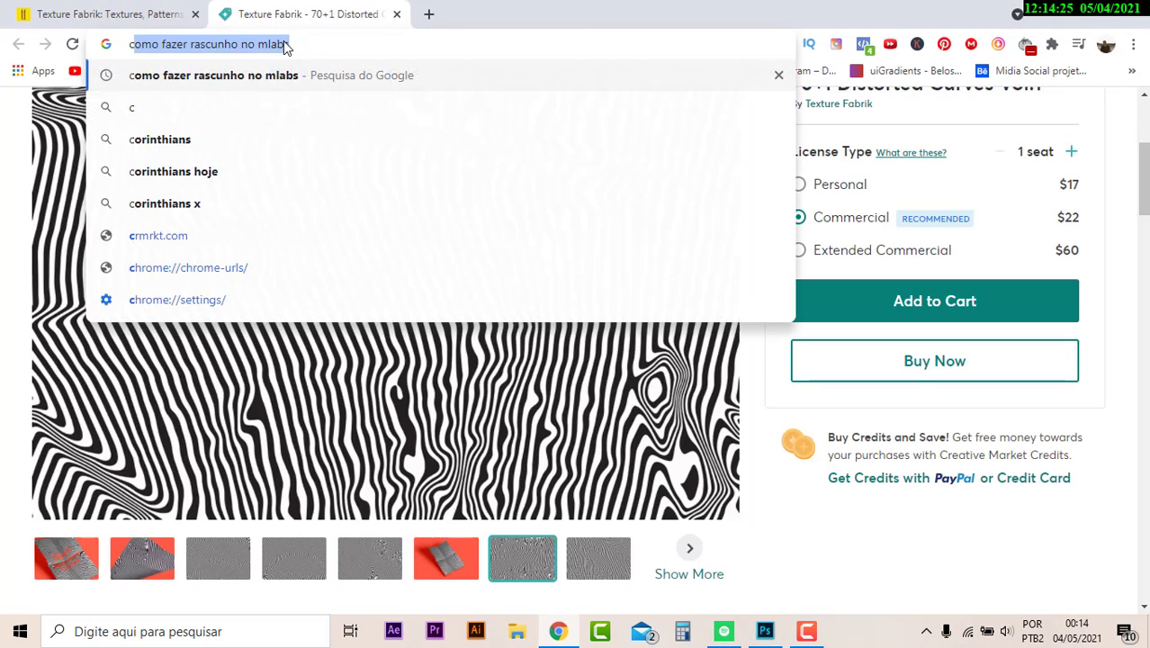
type("erve")
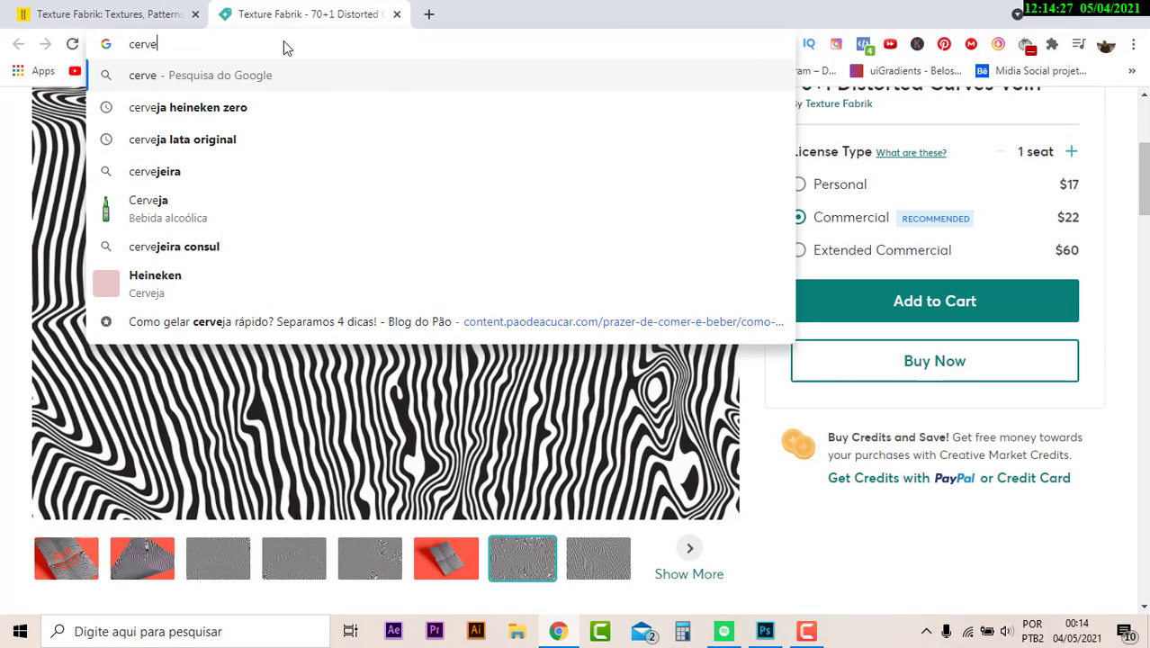
type("ja sol pg")
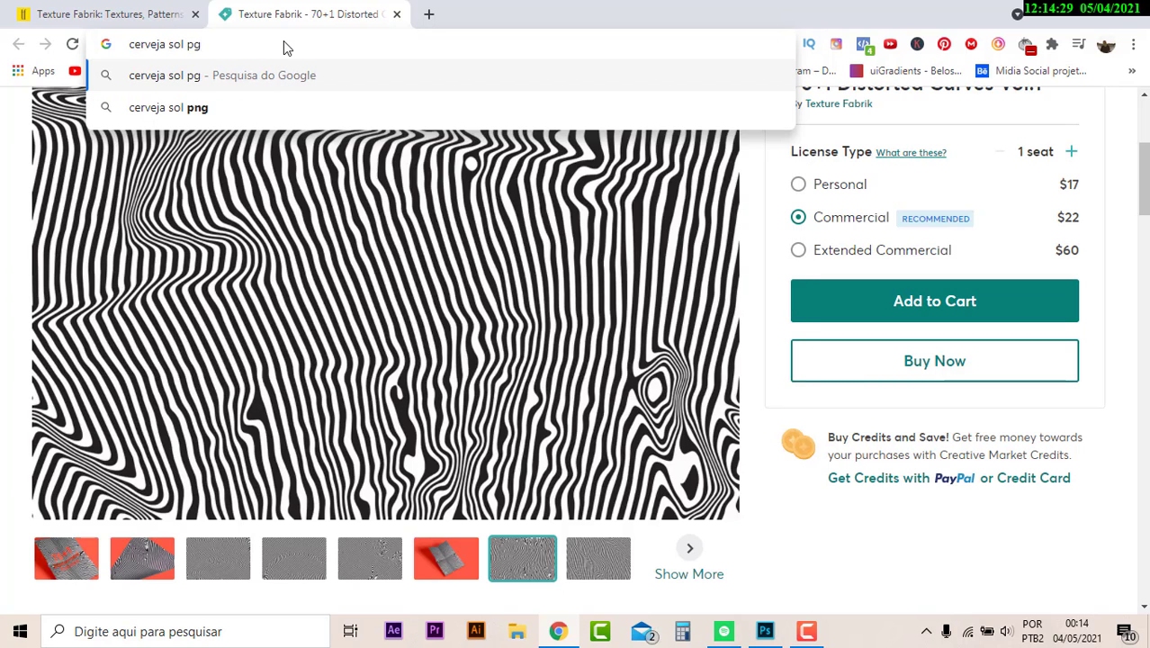
key("BackSpace")
type("ng")
key("Return")
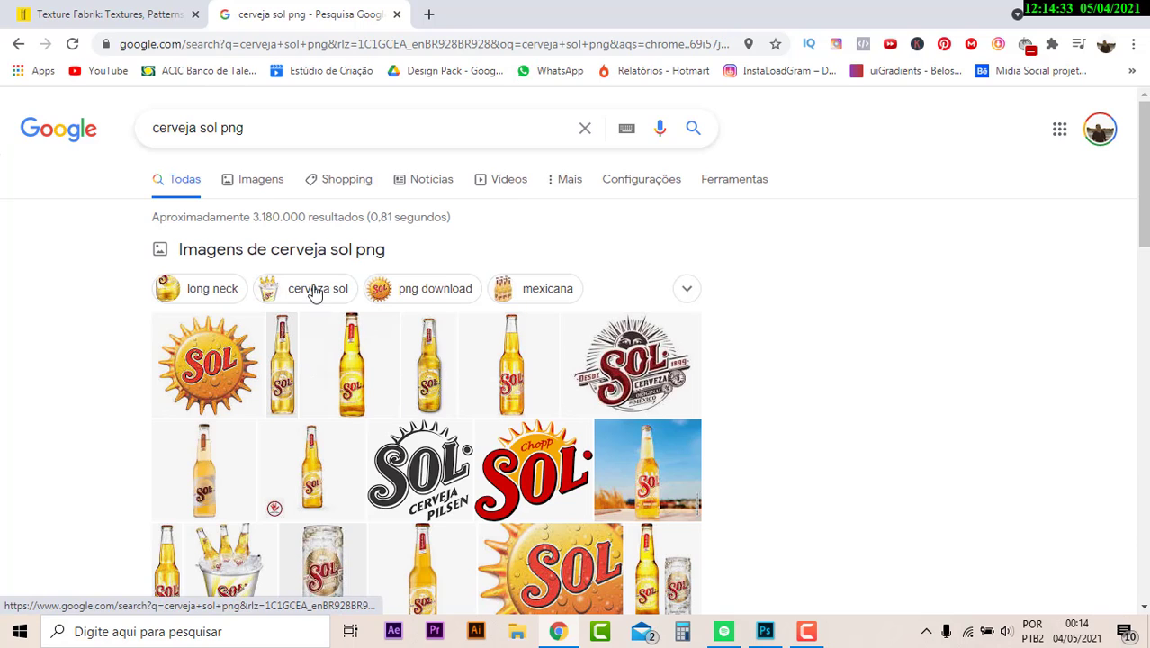
In image results, preview Sol bottles and copy the transparent Cerveja Pilsen Sol Garrafa 330ml picture.
left_click(252, 190)
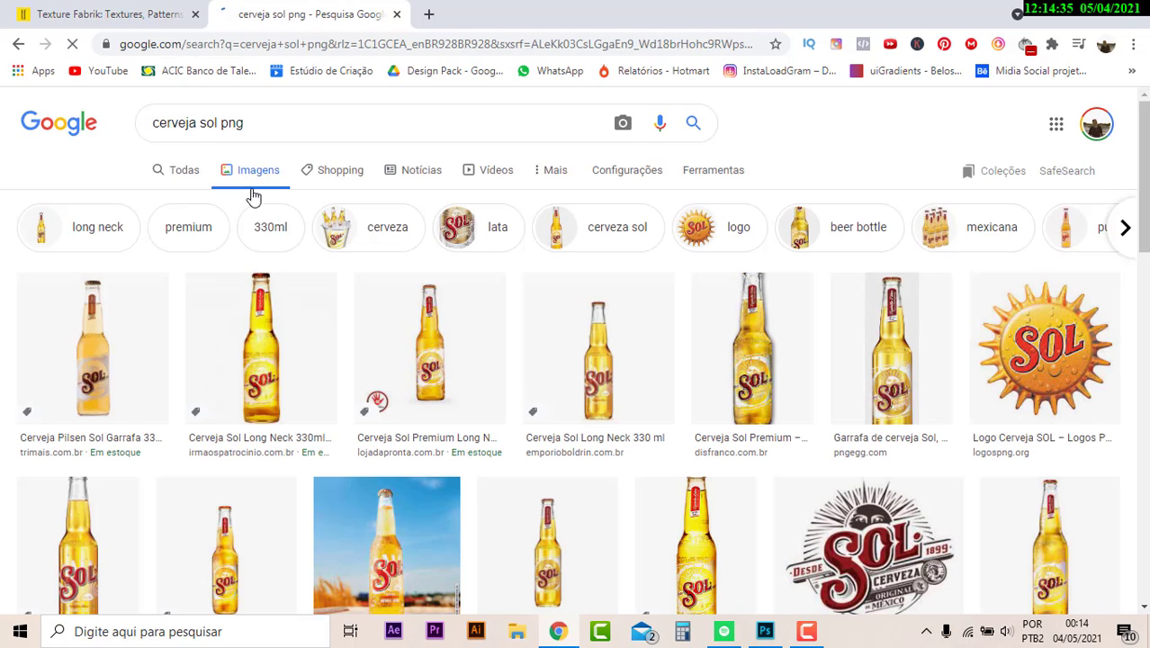
left_click(597, 359)
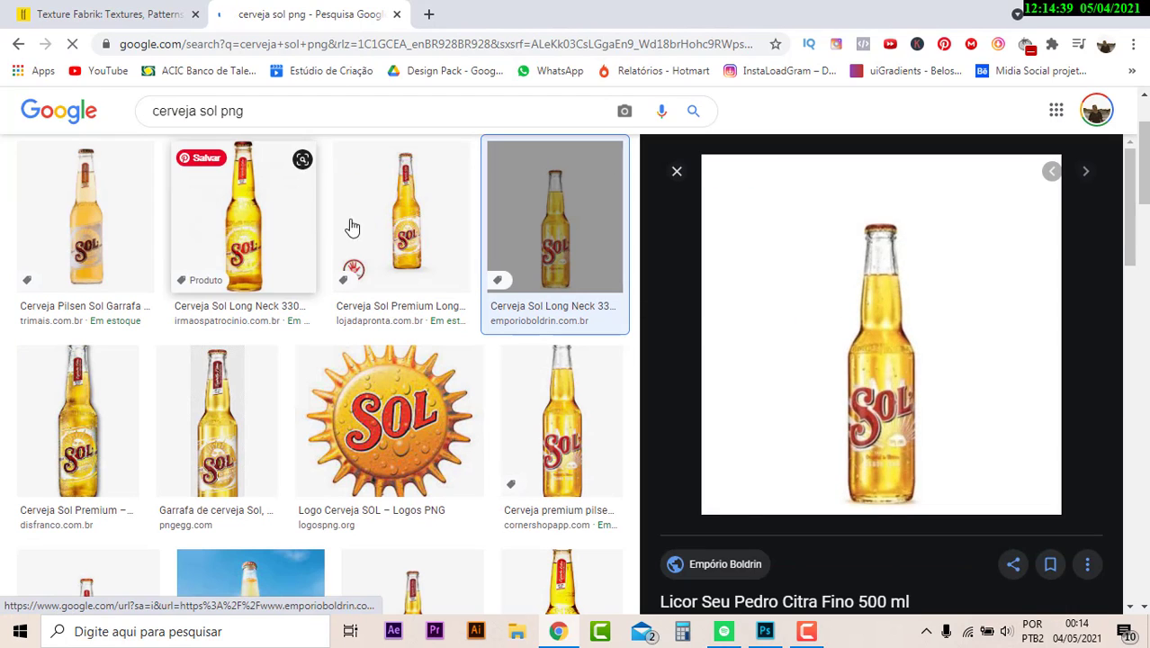
left_click(366, 224)
left_click(270, 227)
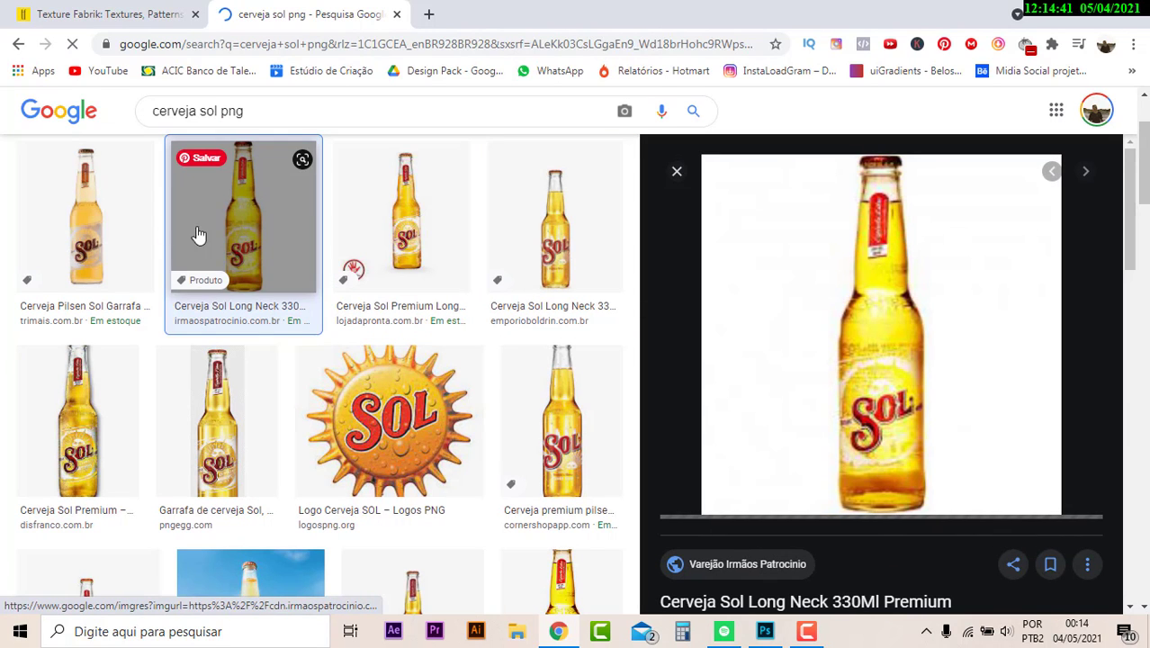
left_click(128, 217)
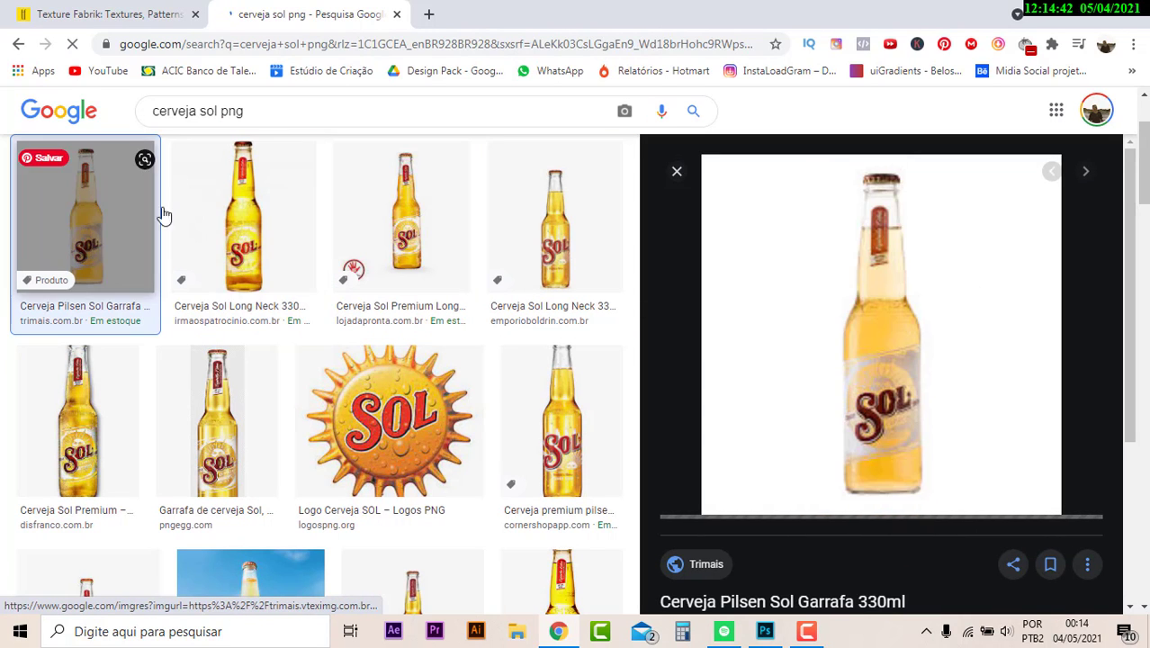
right_click(882, 298)
left_click(950, 493)
key("alt+Tab")
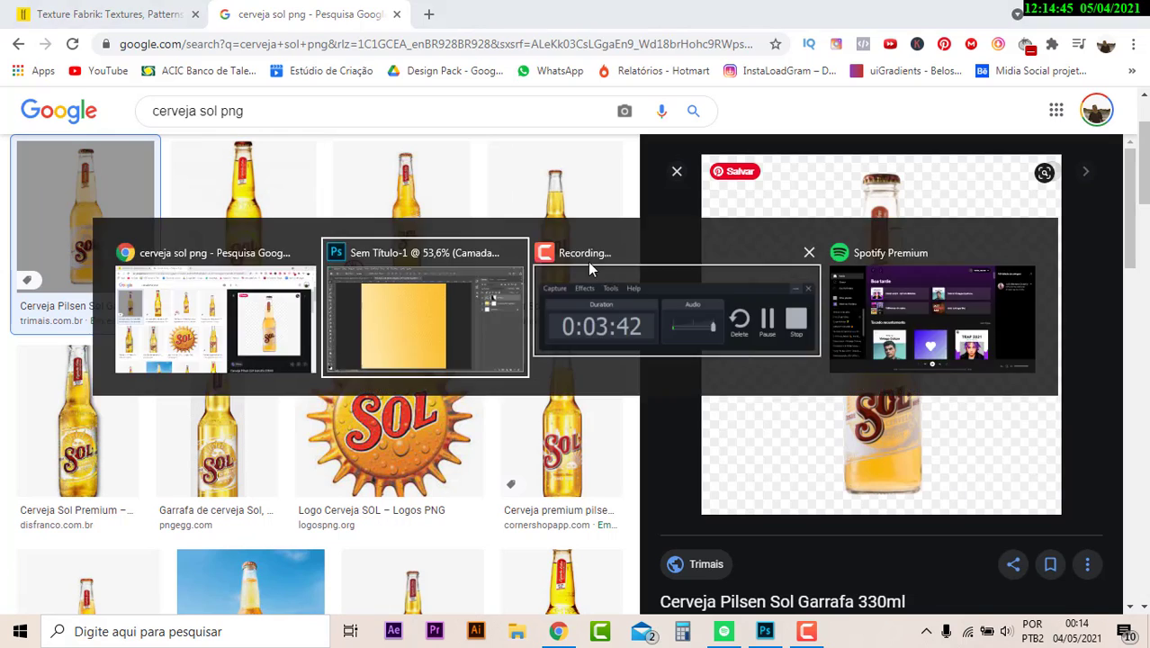
Paste the Sol bottle as Camada 2 and erase its black background with the Magic Eraser.
key("ctrl+v")
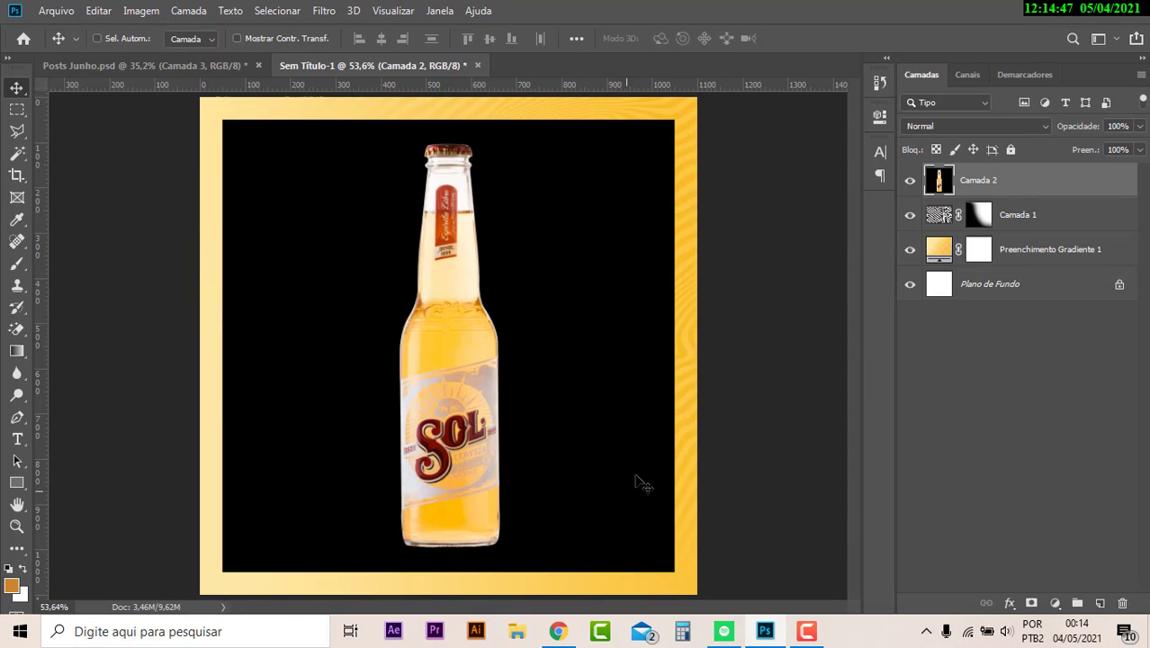
left_click(29, 334)
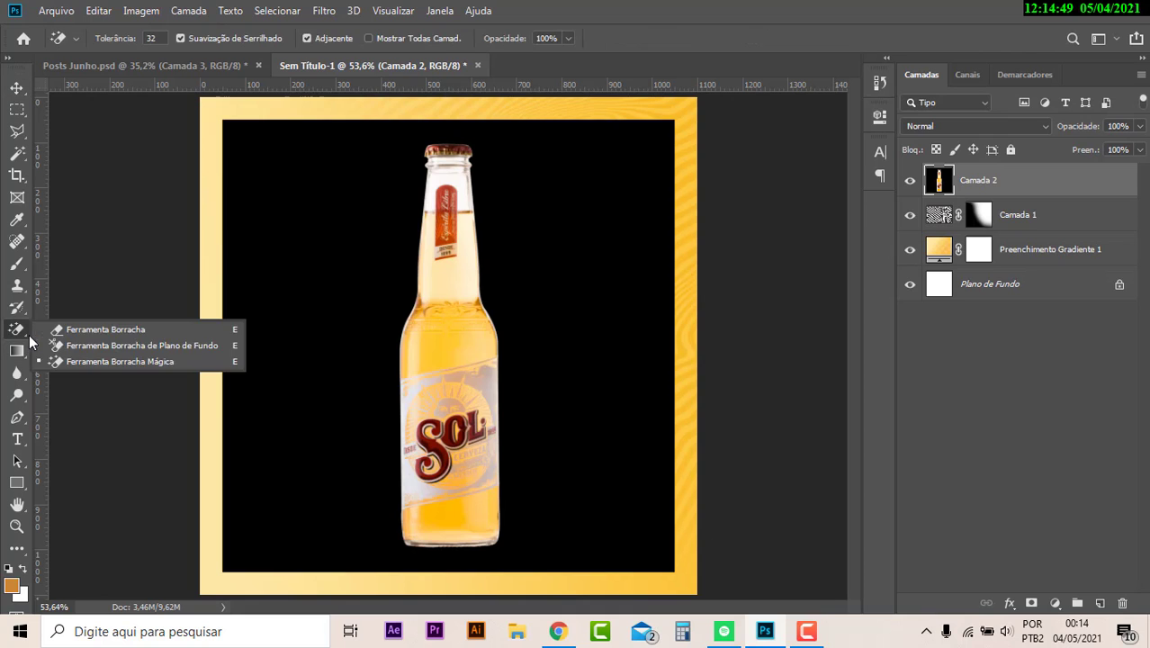
left_click(90, 363)
left_click(334, 264)
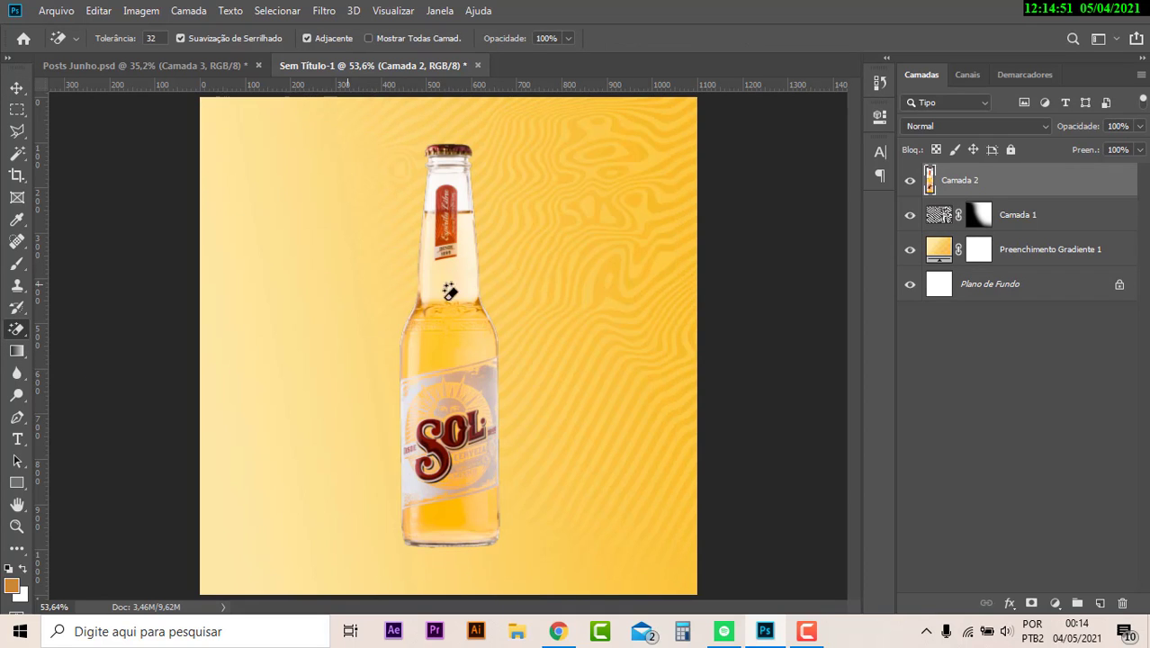
left_click(15, 91)
left_click(195, 71)
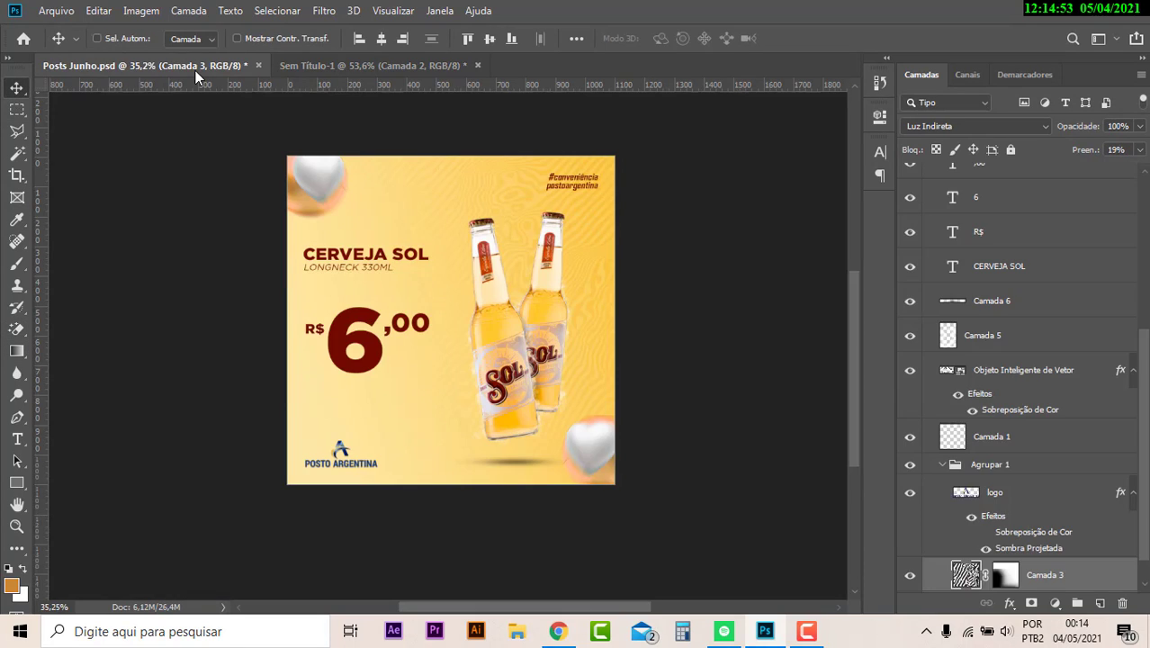
left_click(379, 69)
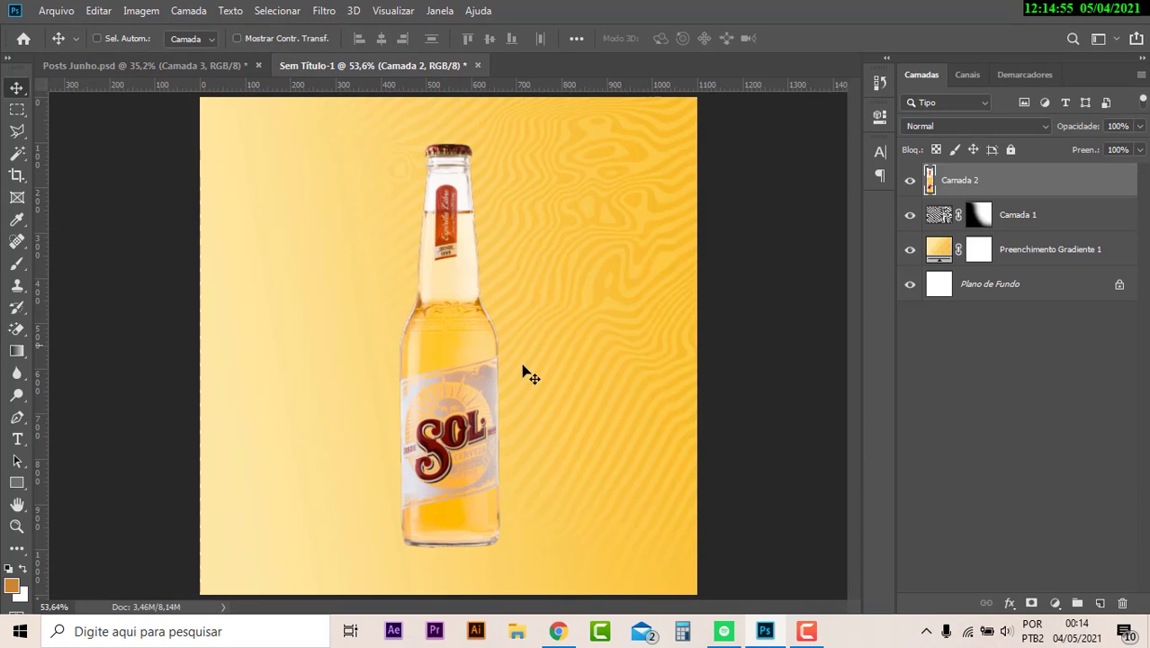
left_click(393, 10)
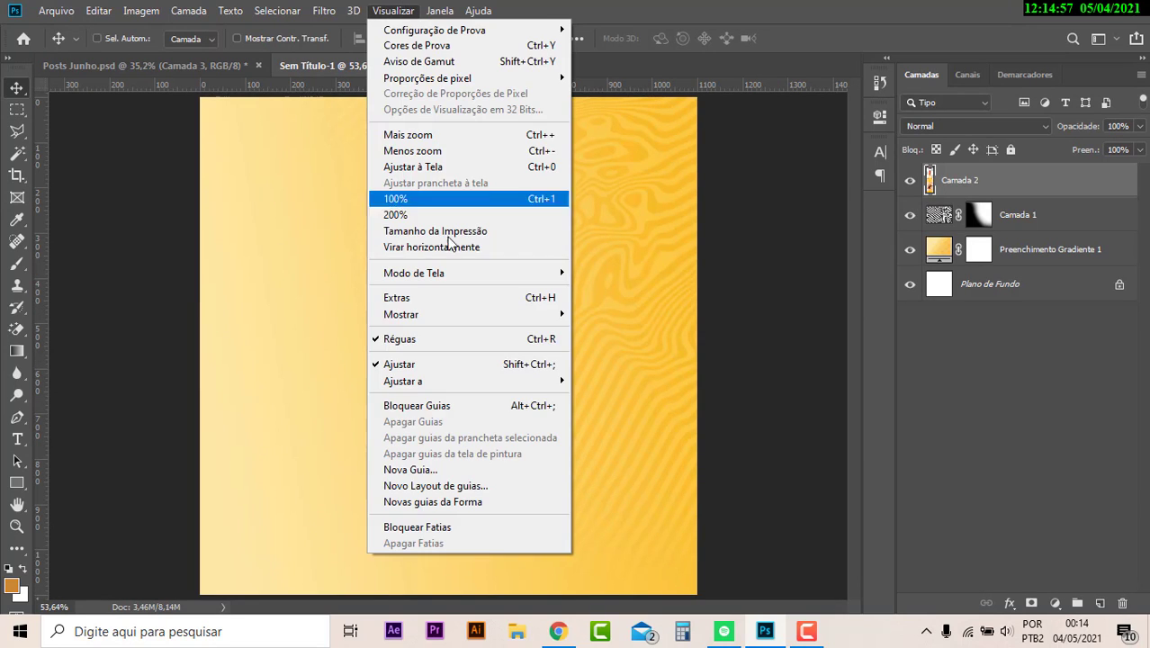
Add a 4-column, 4-row guide layout and move the bottle right of centre.
left_click(459, 483)
left_click(694, 124)
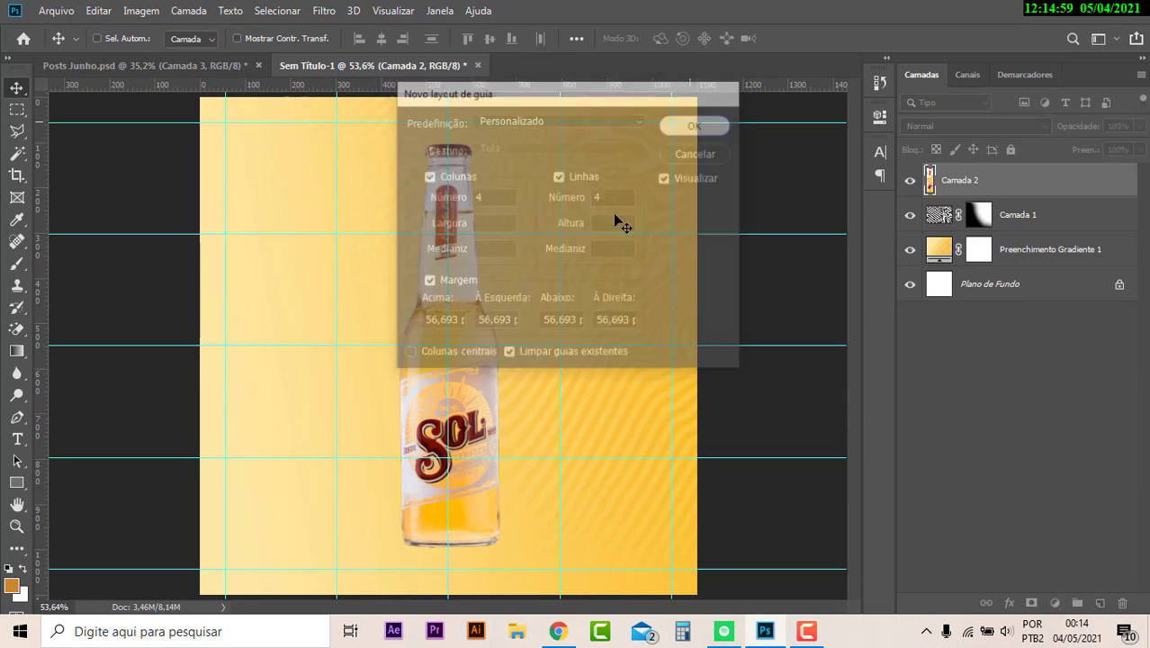
left_click_drag(465, 321, 551, 342)
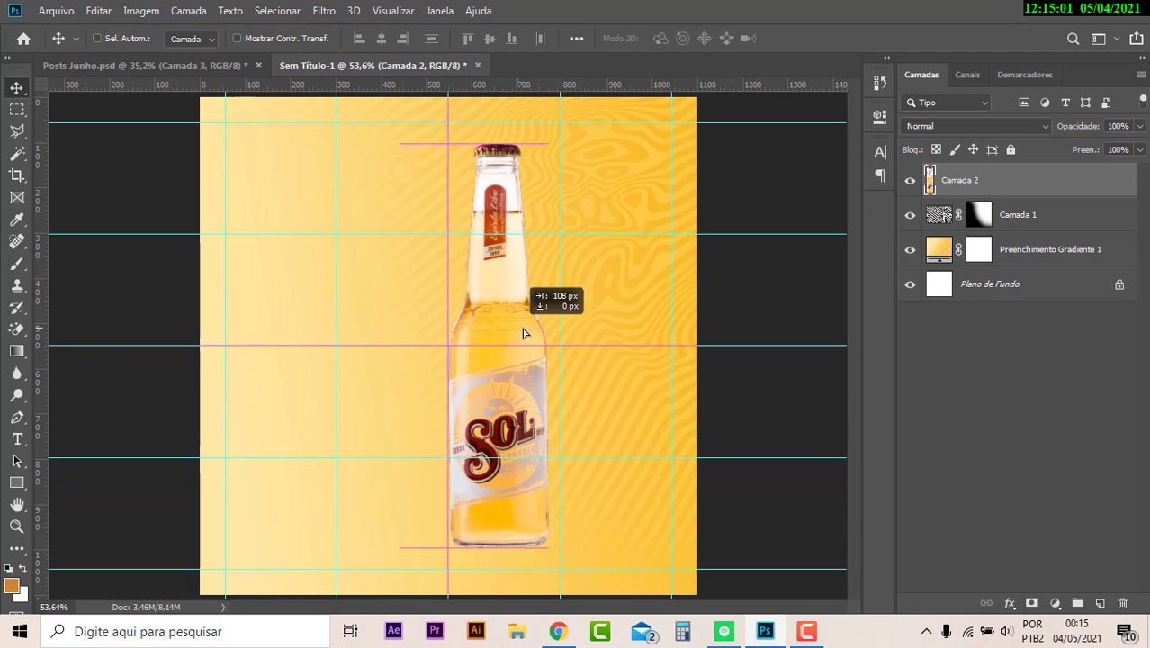
left_click(191, 67)
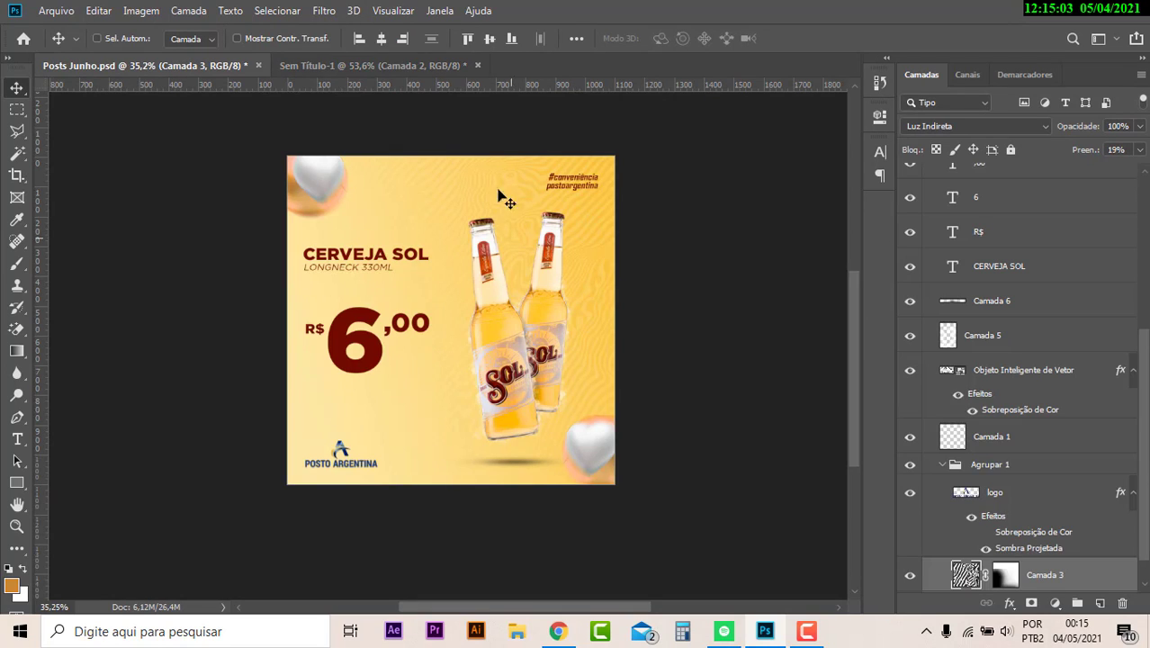
left_click(421, 65)
Scale the bottle to about 81%, tilt it, and nudge it down slightly.
key("ctrl+t")
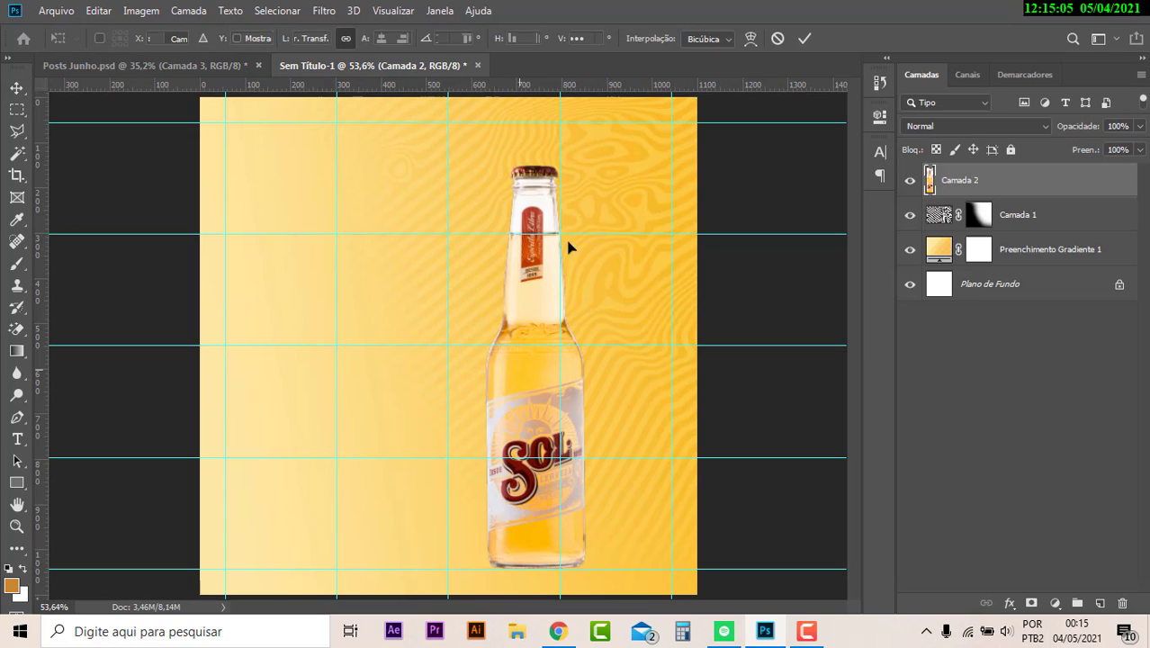
mouse_move(583, 176)
left_mouse_down()
mouse_move(547, 200)
mouse_move(545, 236)
mouse_move(583, 208)
left_mouse_up()
key("Return")
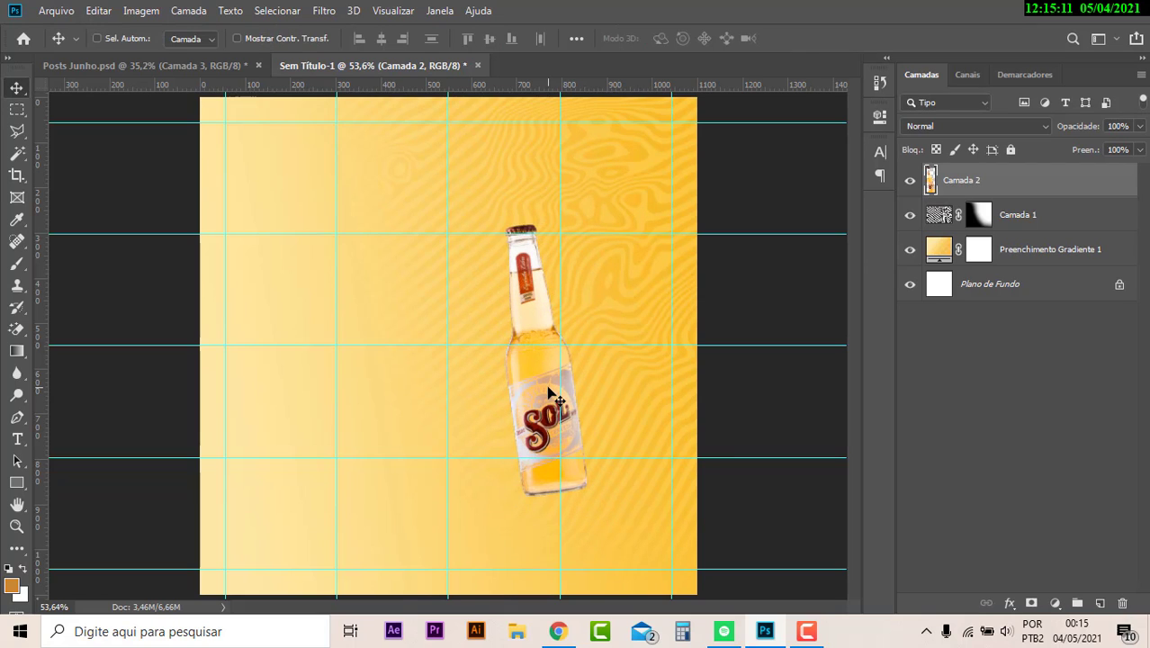
left_click_drag(565, 355, 567, 388)
Duplicate the bottle as Camada 2 copiar, placing it right of and beneath the original.
left_click(247, 72)
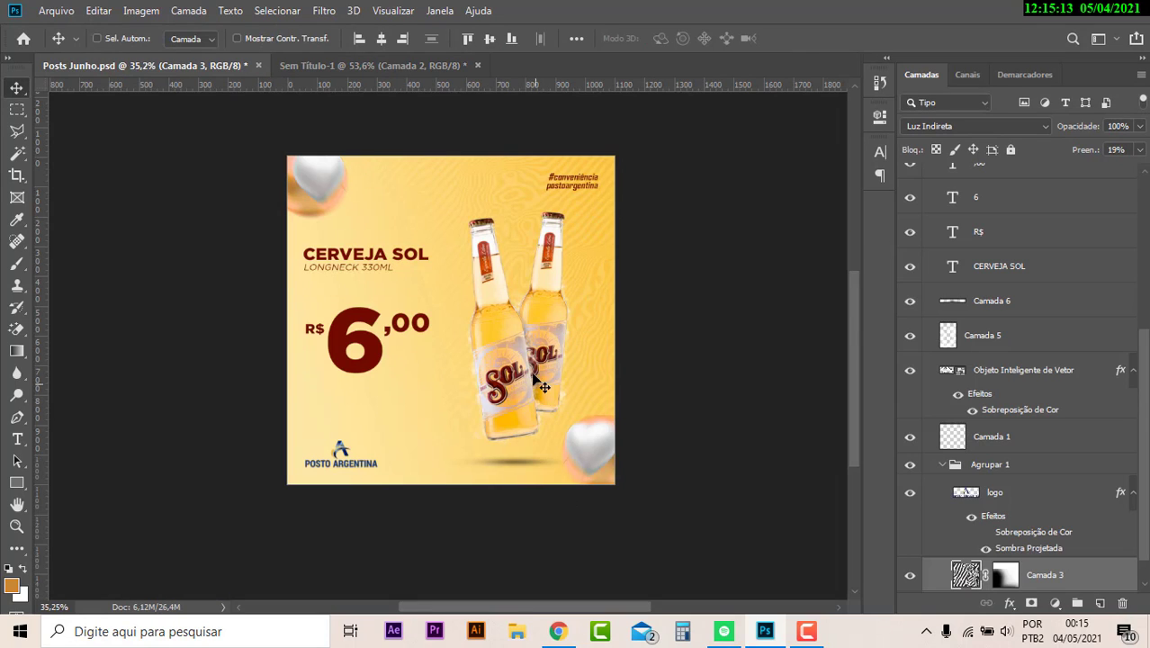
left_click(419, 72)
key("ctrl+j")
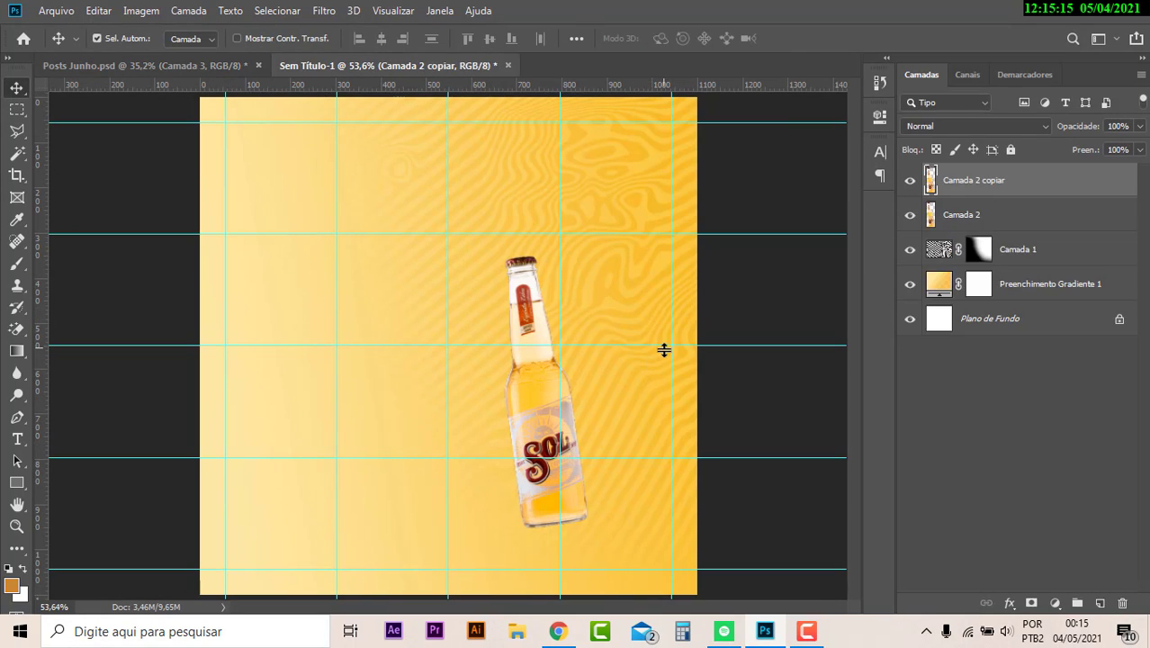
left_click_drag(546, 421, 602, 421)
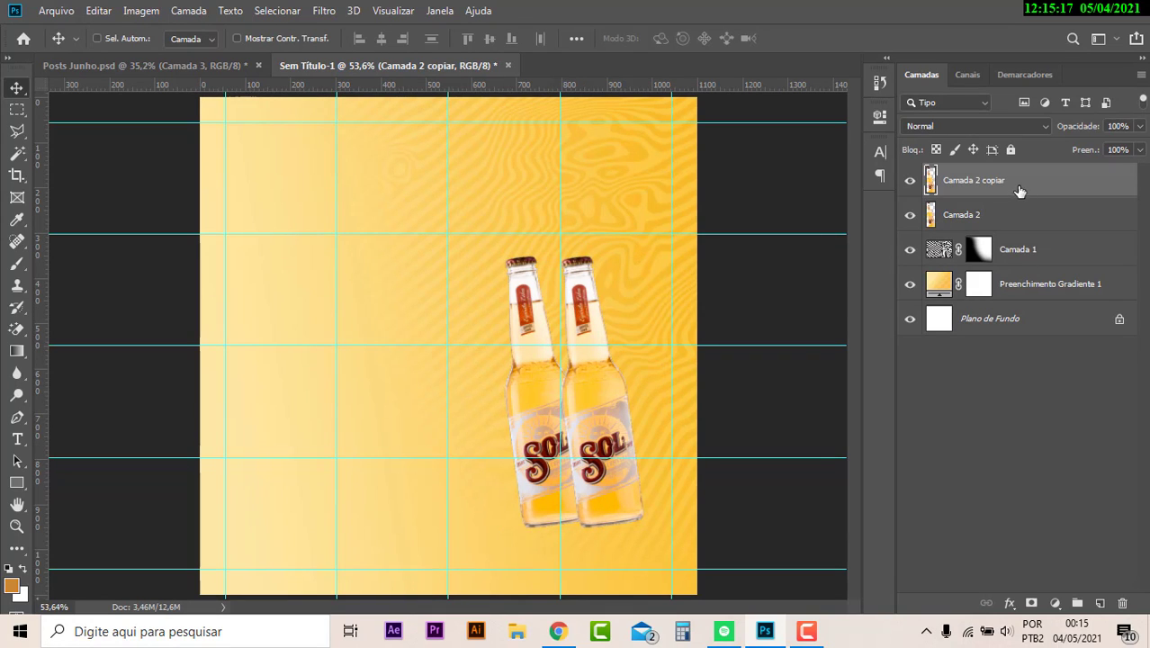
left_click_drag(1019, 191, 1021, 225)
Tilt the right bottle about 9.56° clockwise and shift it into position.
key("ctrl+t")
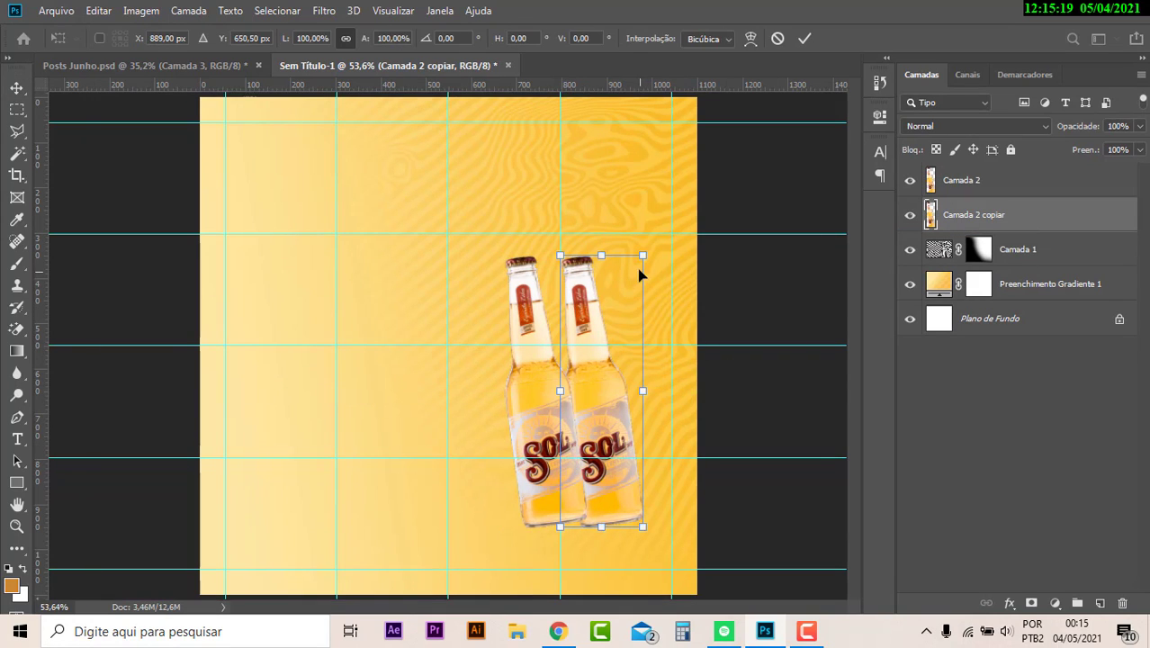
left_click_drag(638, 275, 699, 295)
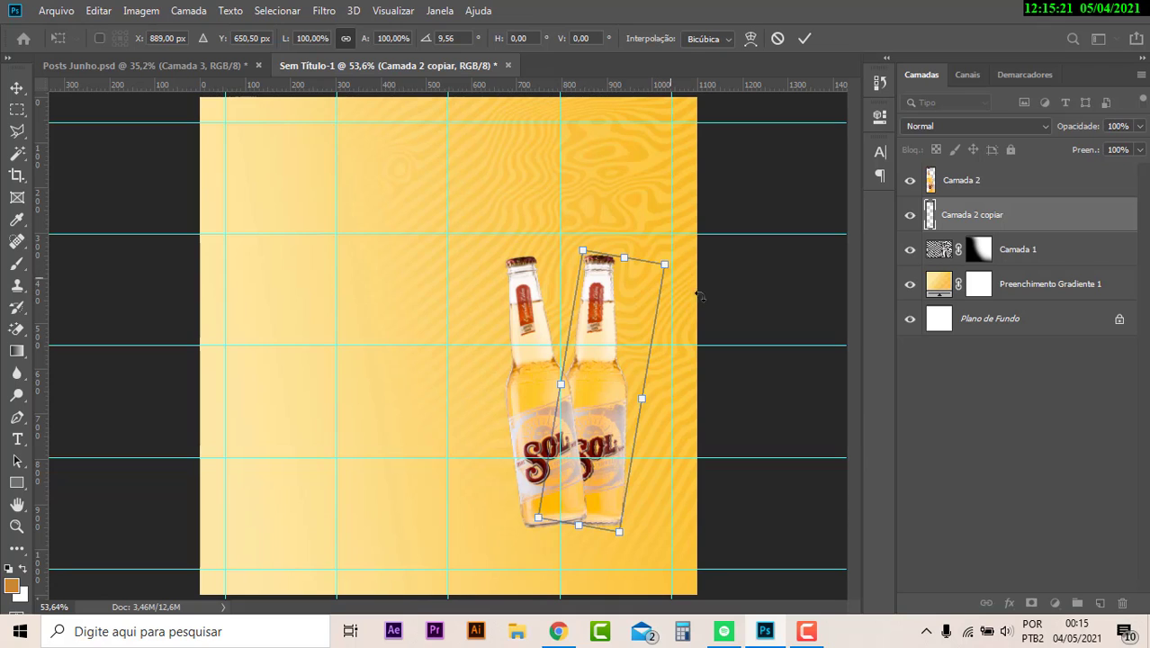
key("Return")
mouse_move(603, 397)
left_mouse_down()
mouse_move(606, 363)
mouse_move(601, 378)
left_mouse_up()
left_click(238, 75)
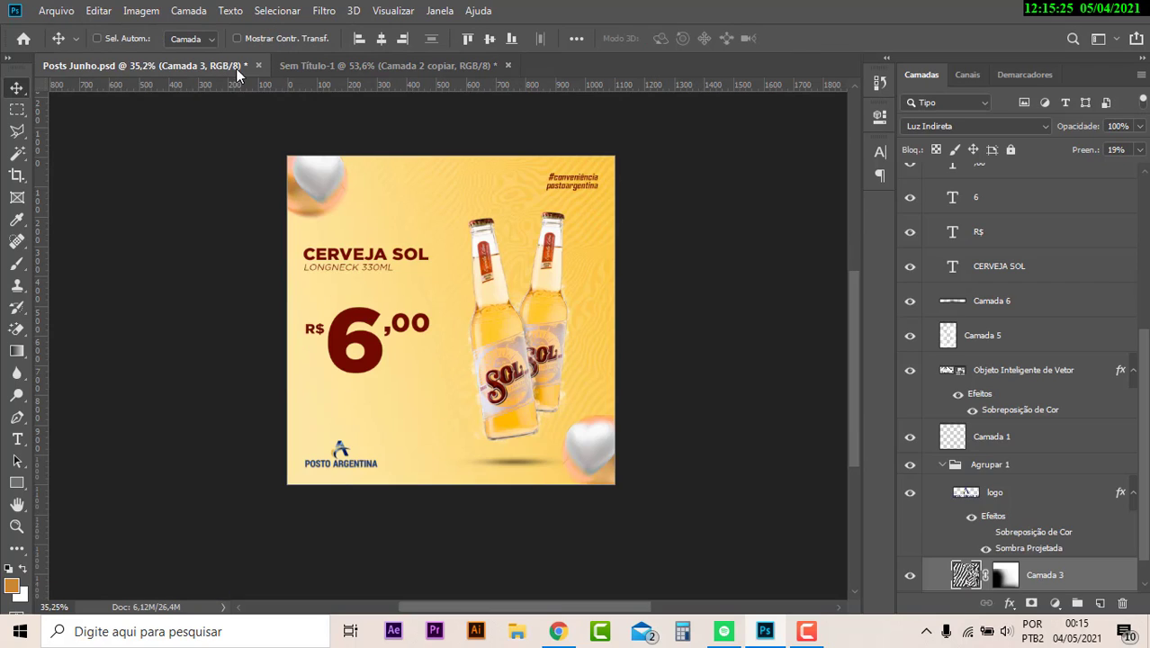
left_click(378, 69)
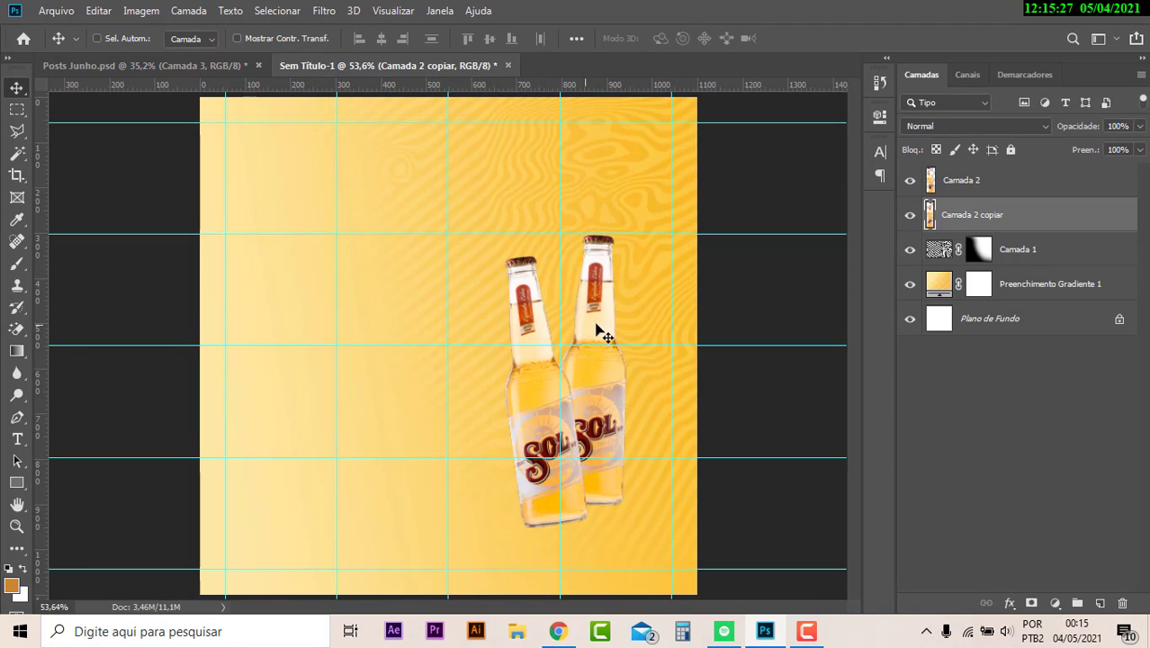
left_click_drag(595, 325, 594, 326)
Reduce the right bottle's tilt to 3.85° and nudge it right and down.
key("ctrl+t")
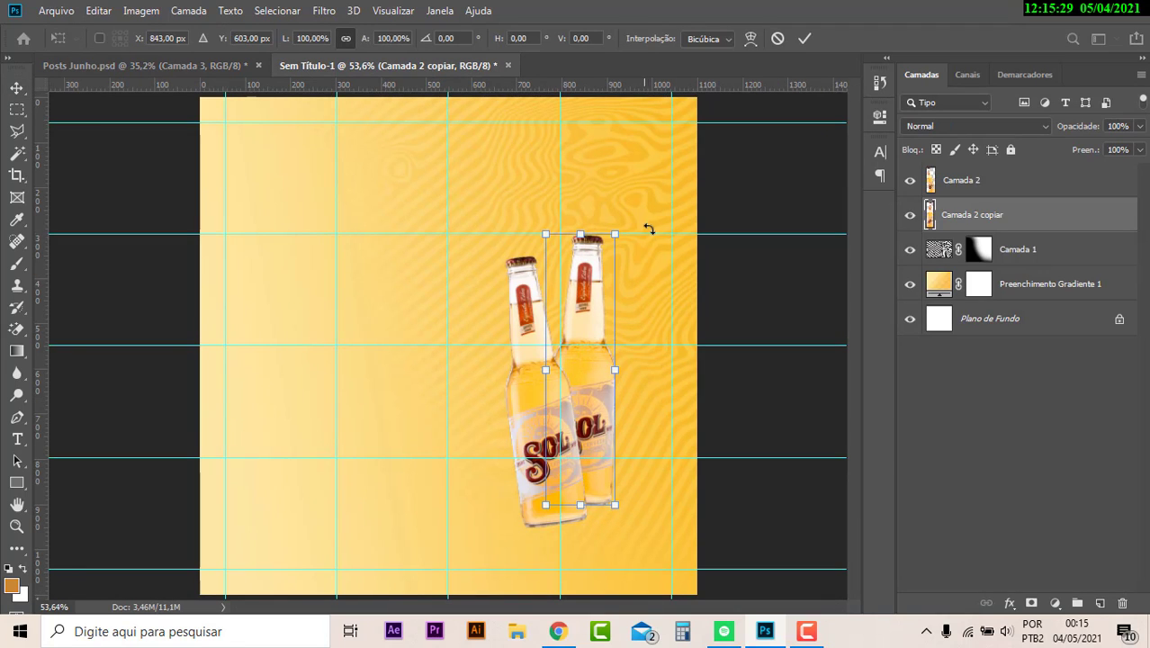
left_click_drag(650, 231, 660, 227)
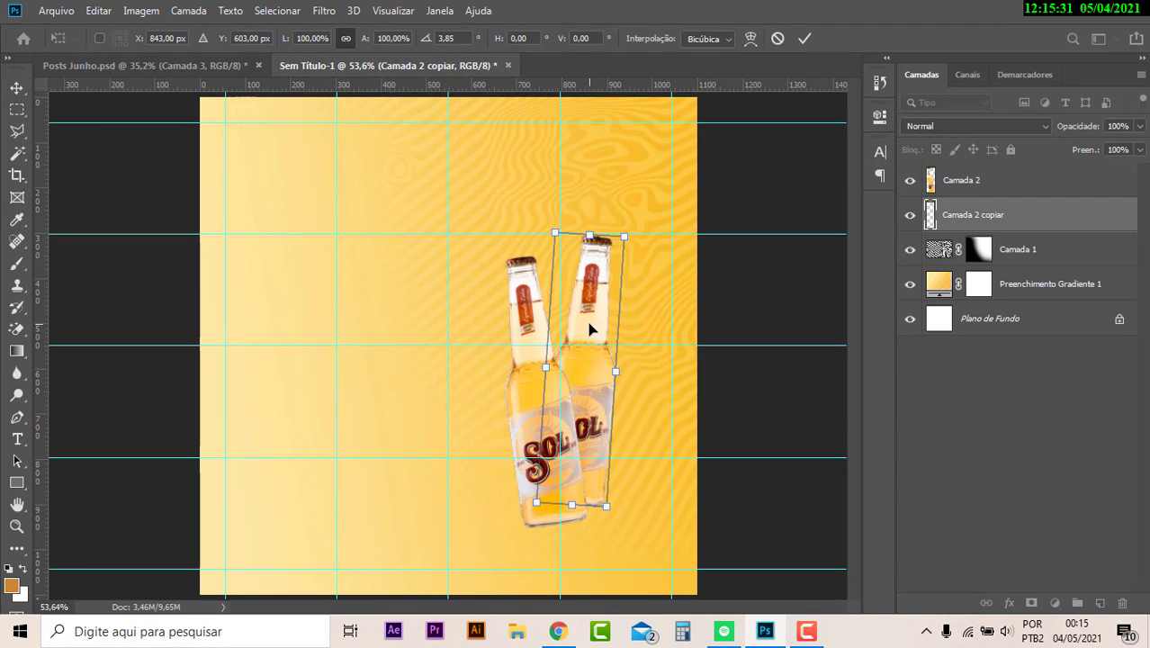
key("Return")
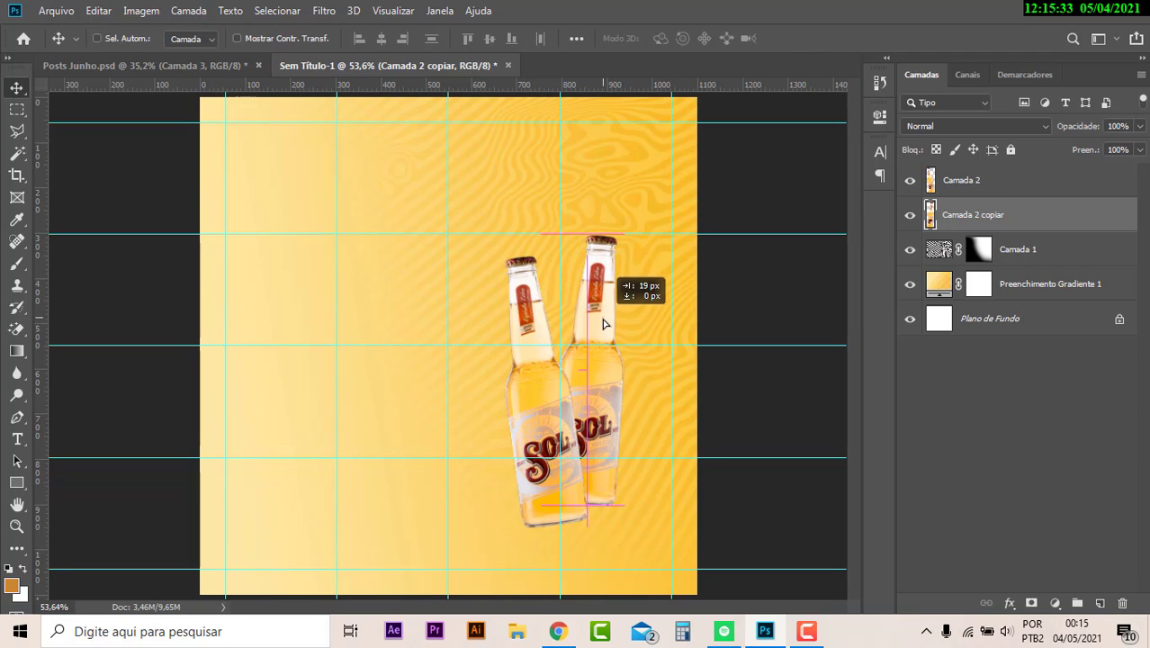
left_click_drag(603, 342, 612, 352)
left_click(193, 56)
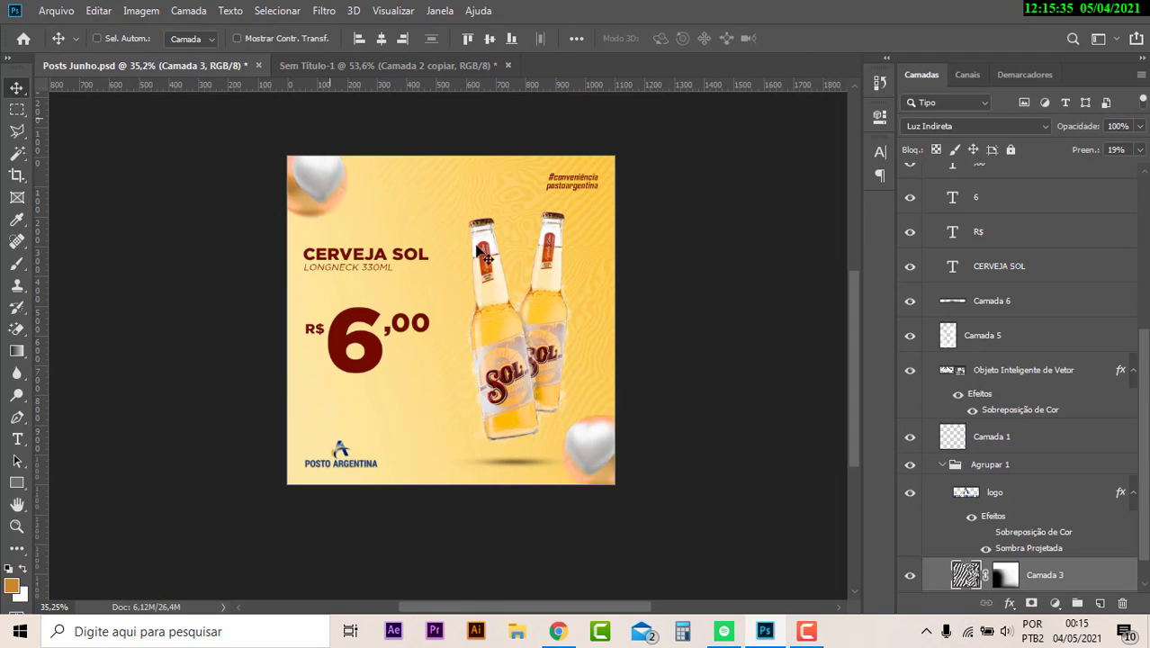
left_click(360, 65)
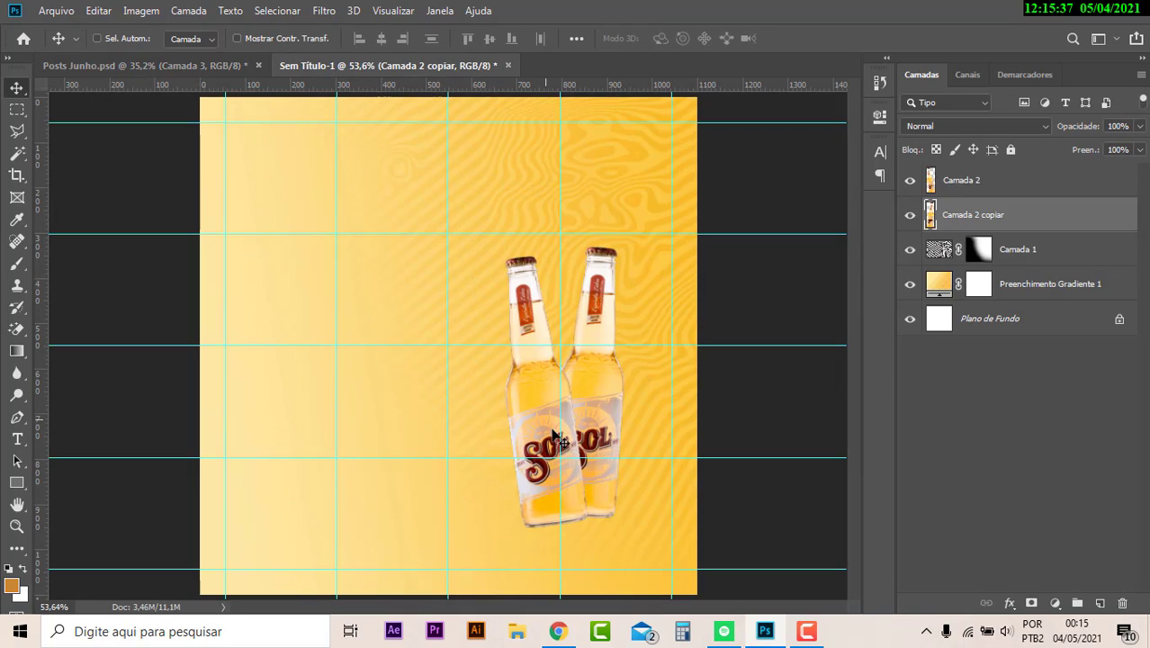
Enlarge the left bottle to about 114% and reposition the bottles relative to each other.
left_click(559, 440, "ctrl")
key("ctrl+t")
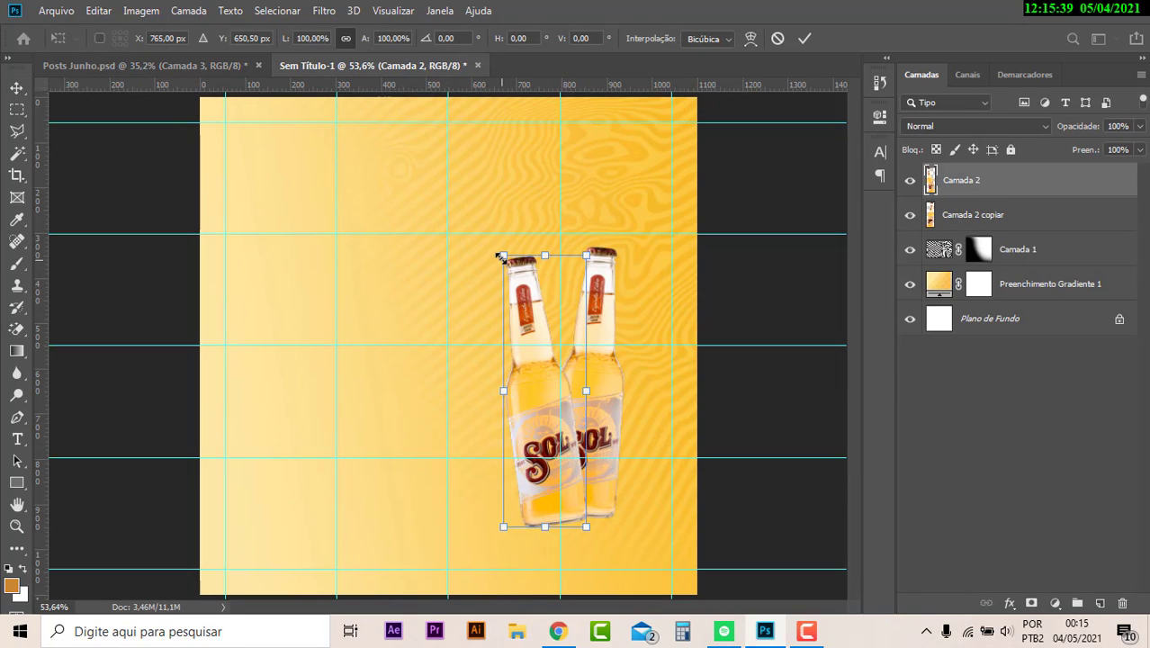
left_click_drag(499, 257, 479, 221)
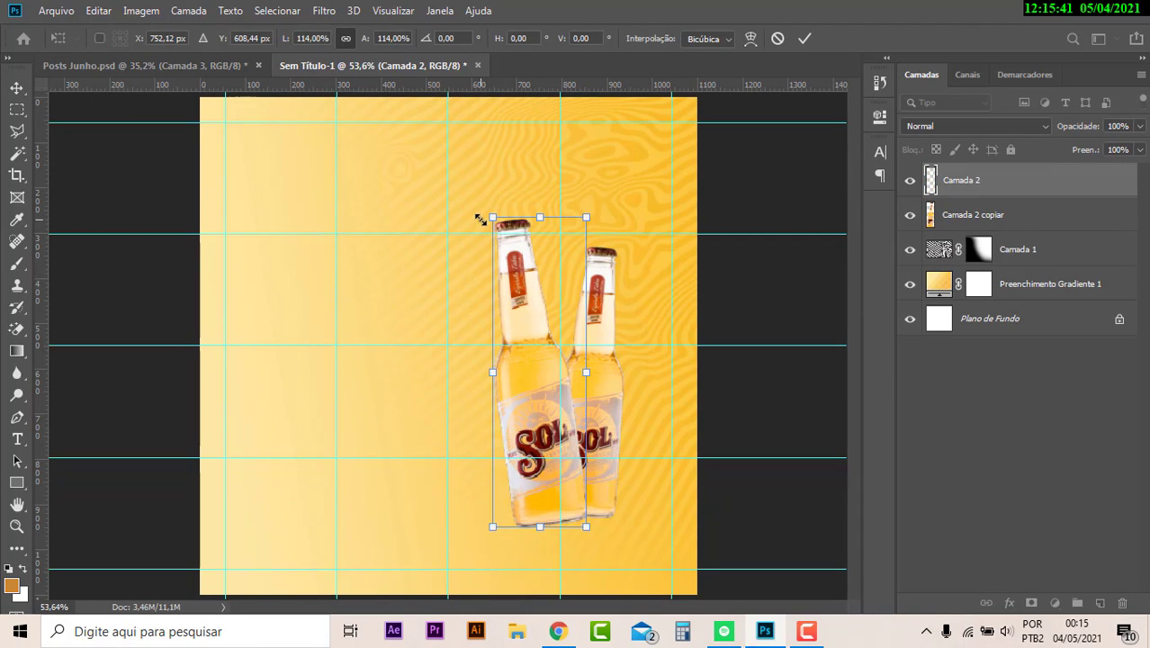
key("Return")
mouse_move(612, 411)
left_mouse_down()
mouse_move(604, 429)
mouse_move(604, 391)
left_mouse_up()
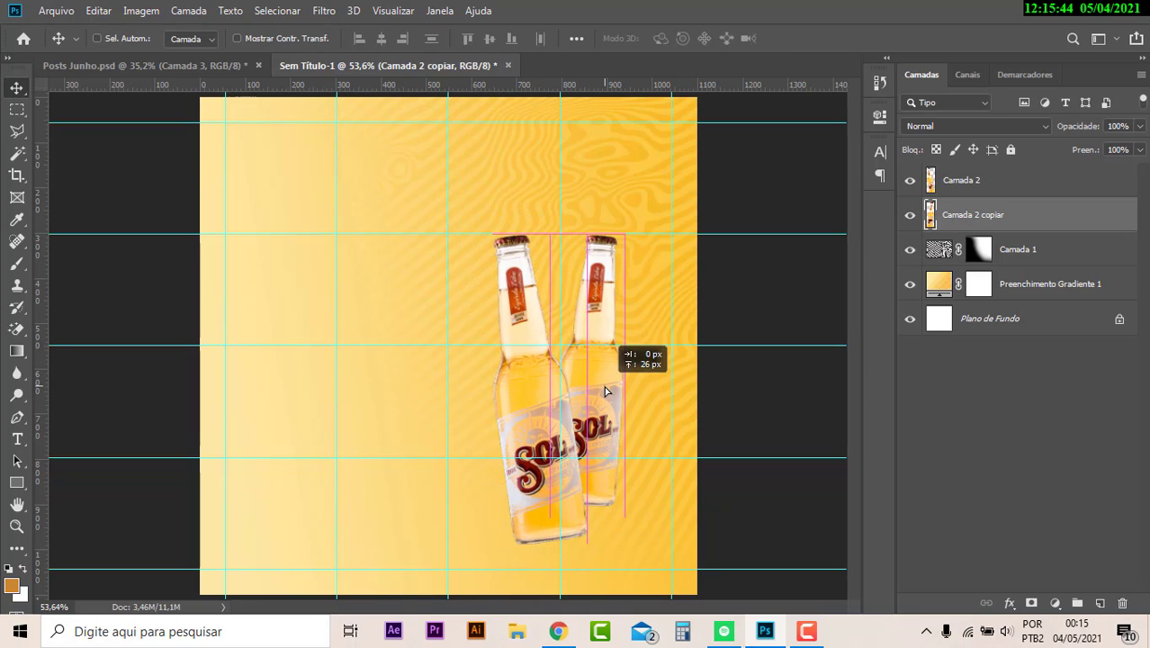
left_click(218, 57)
left_click(376, 65)
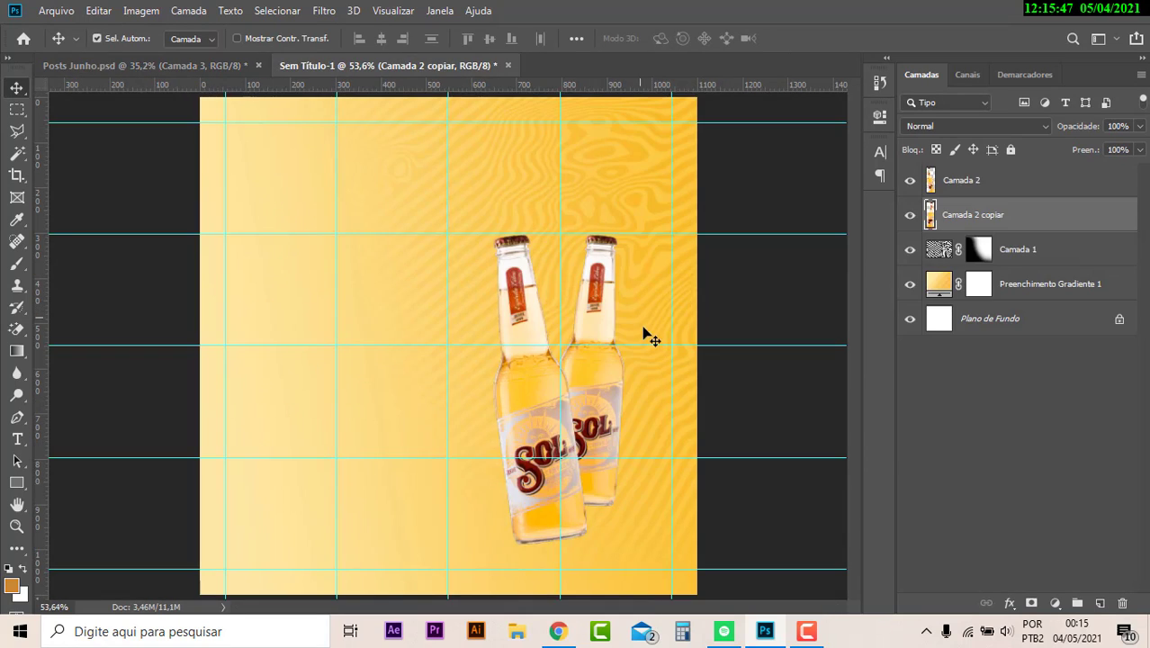
Shrink and tilt the right bottle a further 1.8°, then raise the left bottle about 17 px.
key("ctrl+t")
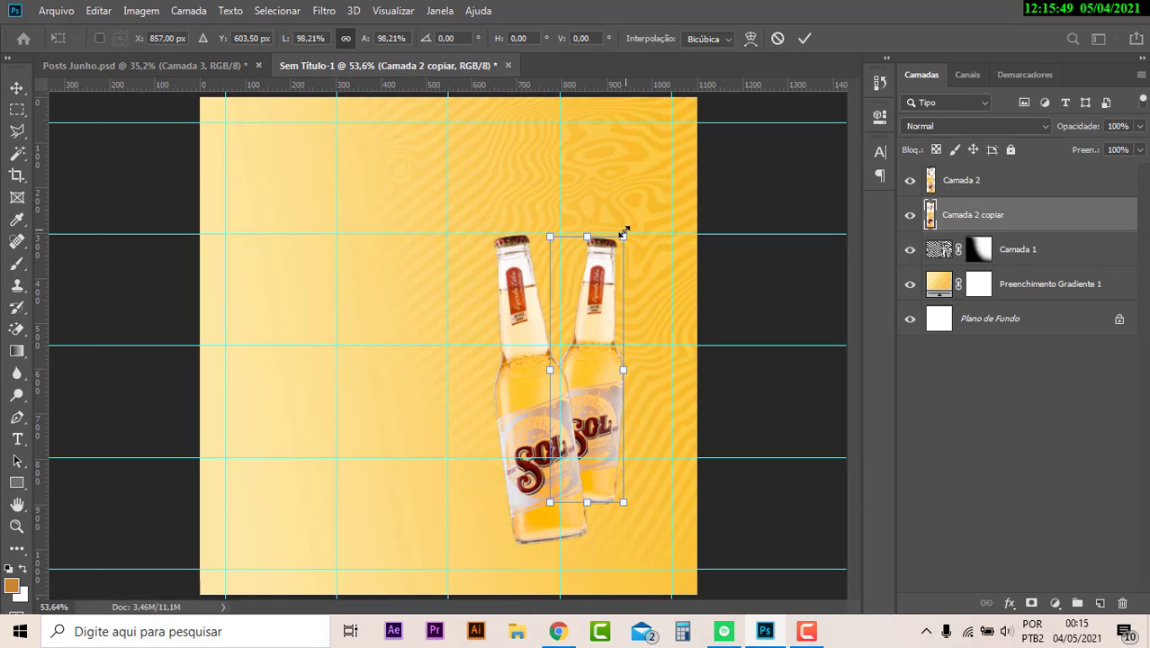
key("Return")
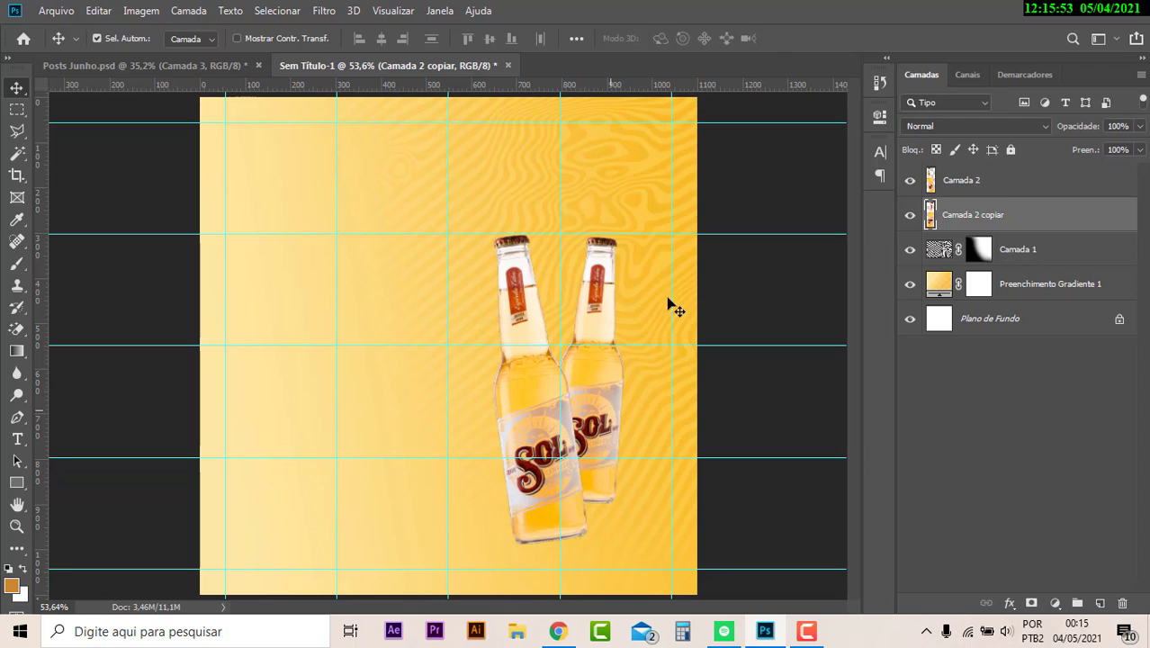
key("ctrl+t")
left_click_drag(634, 234, 657, 227)
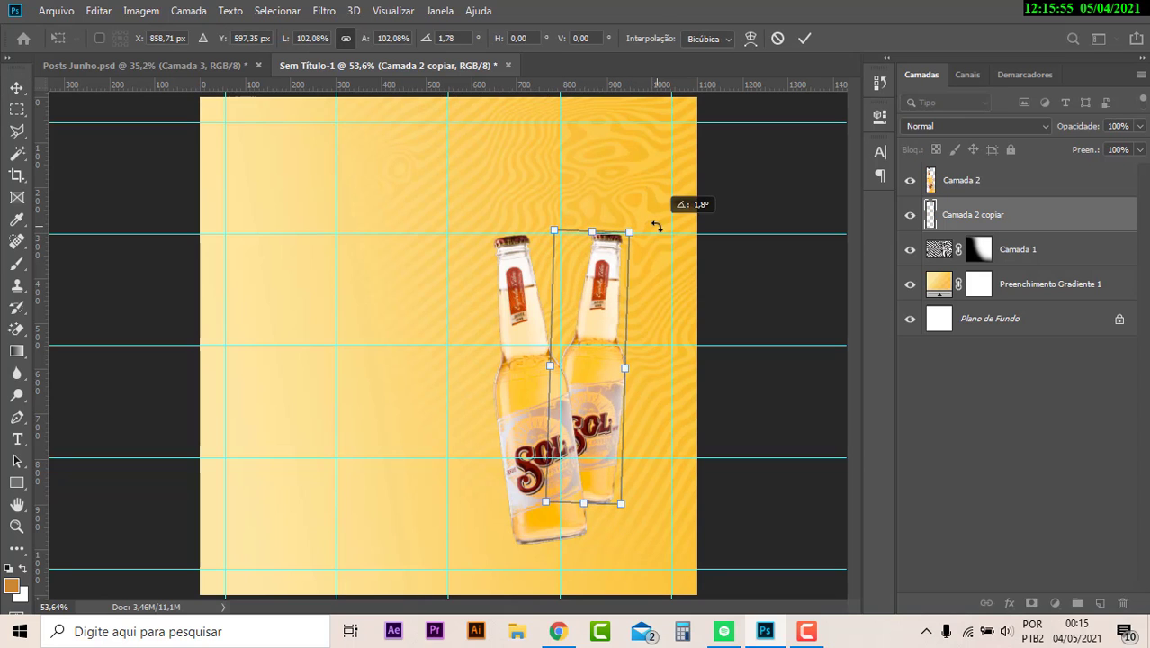
key("Return")
left_click_drag(616, 387, 617, 392)
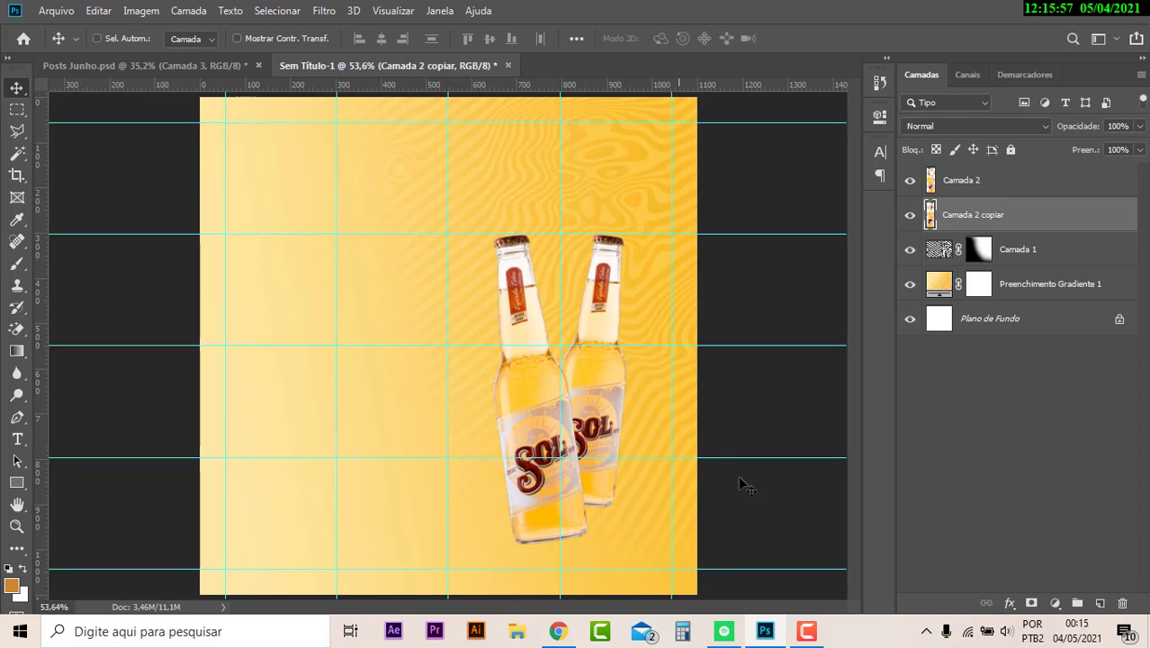
left_click(200, 69)
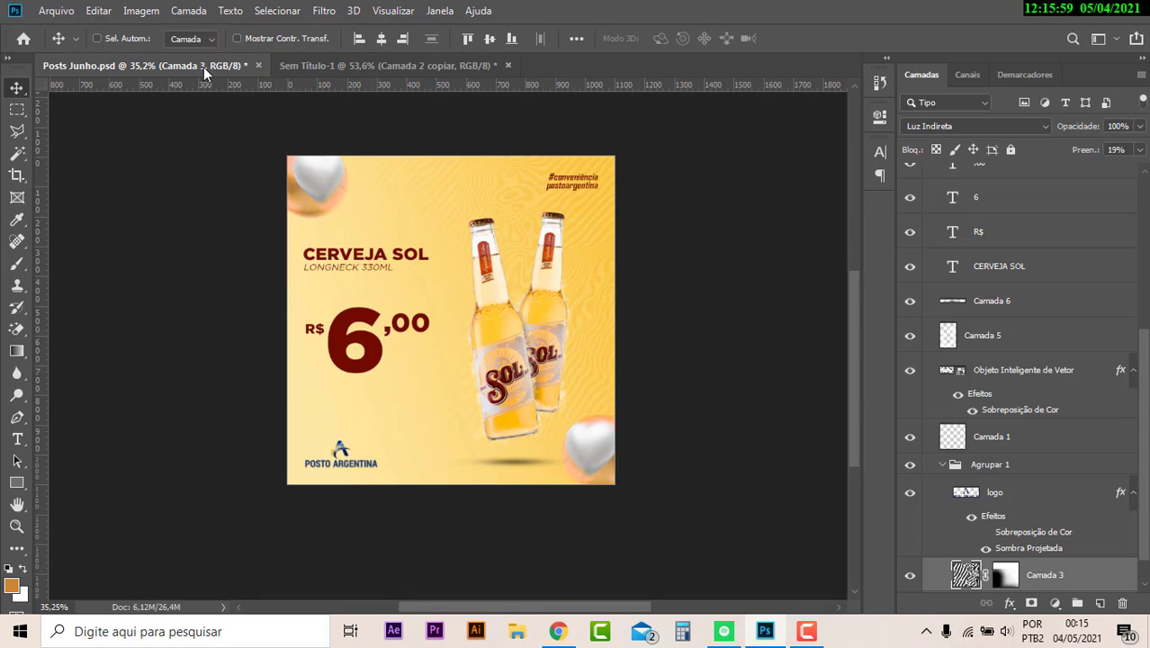
left_click(350, 72)
left_click_drag(555, 441, 532, 402)
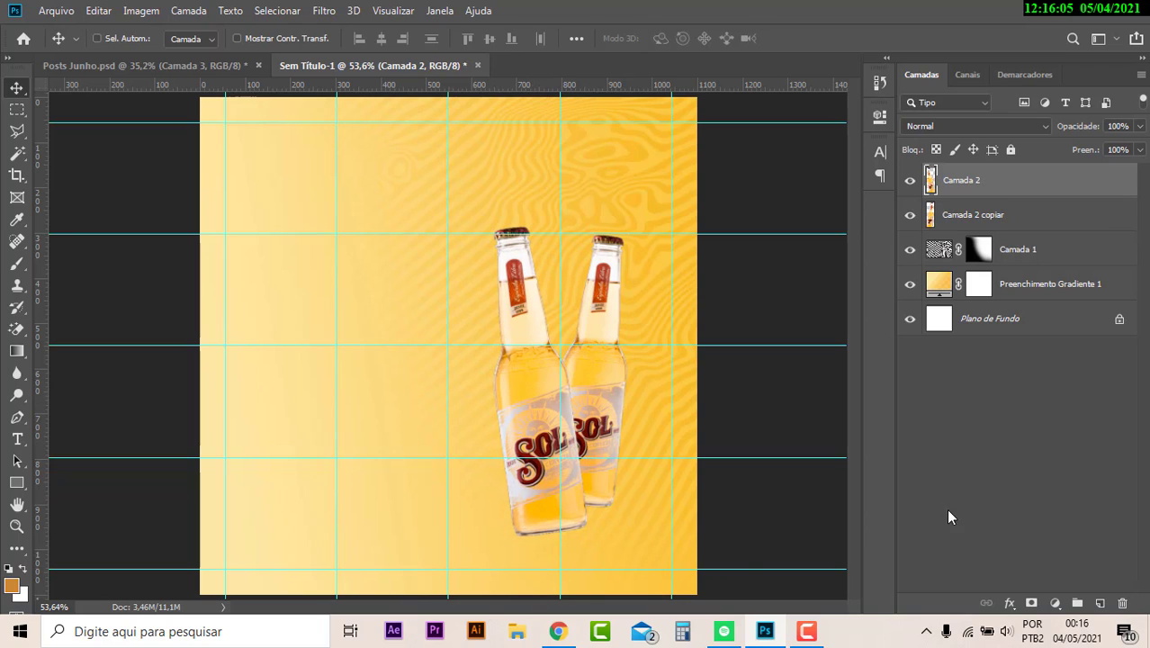
Add a new layer above Camada 2 copiar and set up a much smaller brush.
left_click(1057, 214)
left_click(1100, 603)
left_click(18, 264)
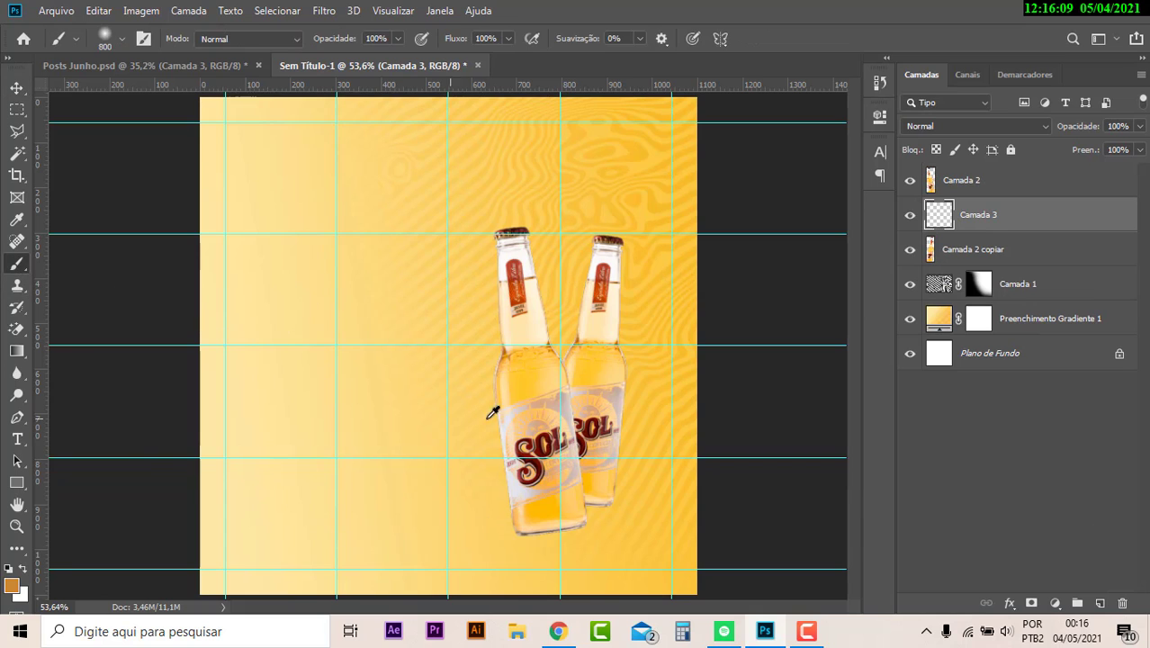
scroll(596, 330, "up", 5)
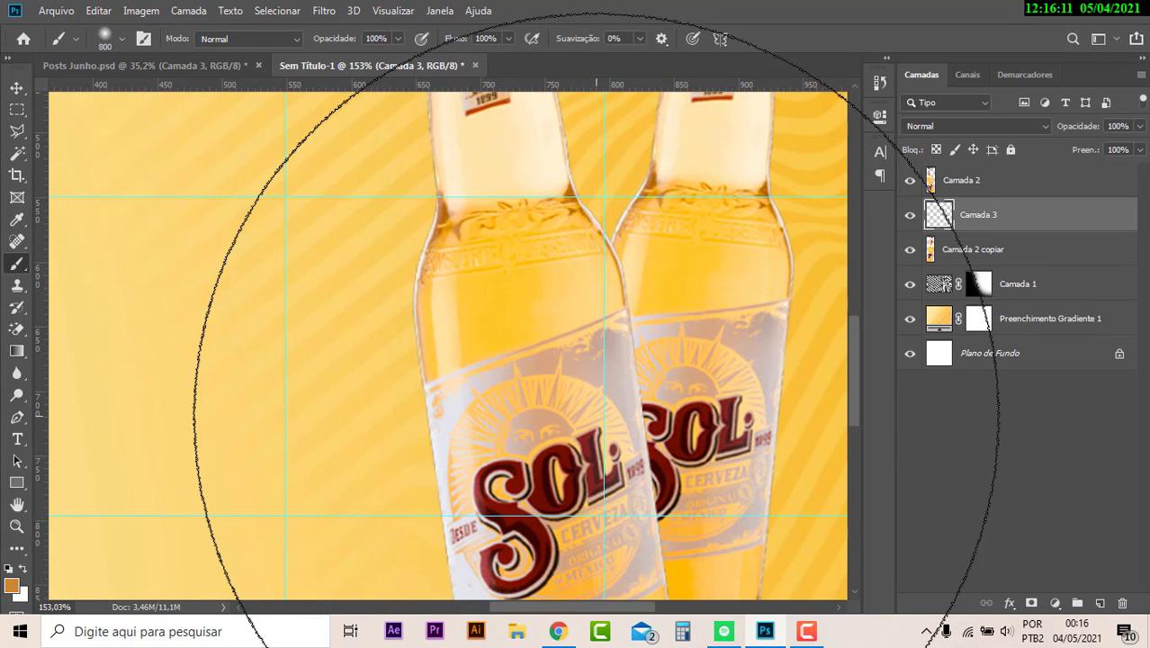
key("bracketleft")
key("bracketleft")
key("bracketleft")
key("bracketleft")
key("bracketleft")
key("bracketleft")
key("bracketleft")
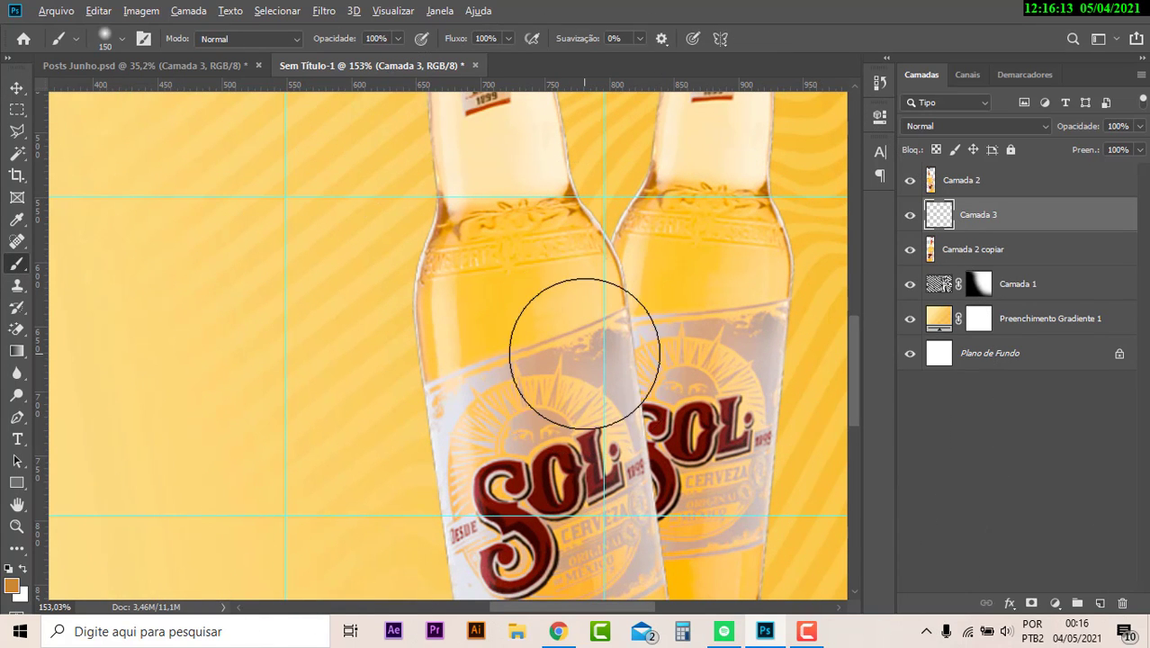
scroll(576, 346, "down", 2)
scroll(593, 346, "down", 1)
left_click(105, 39)
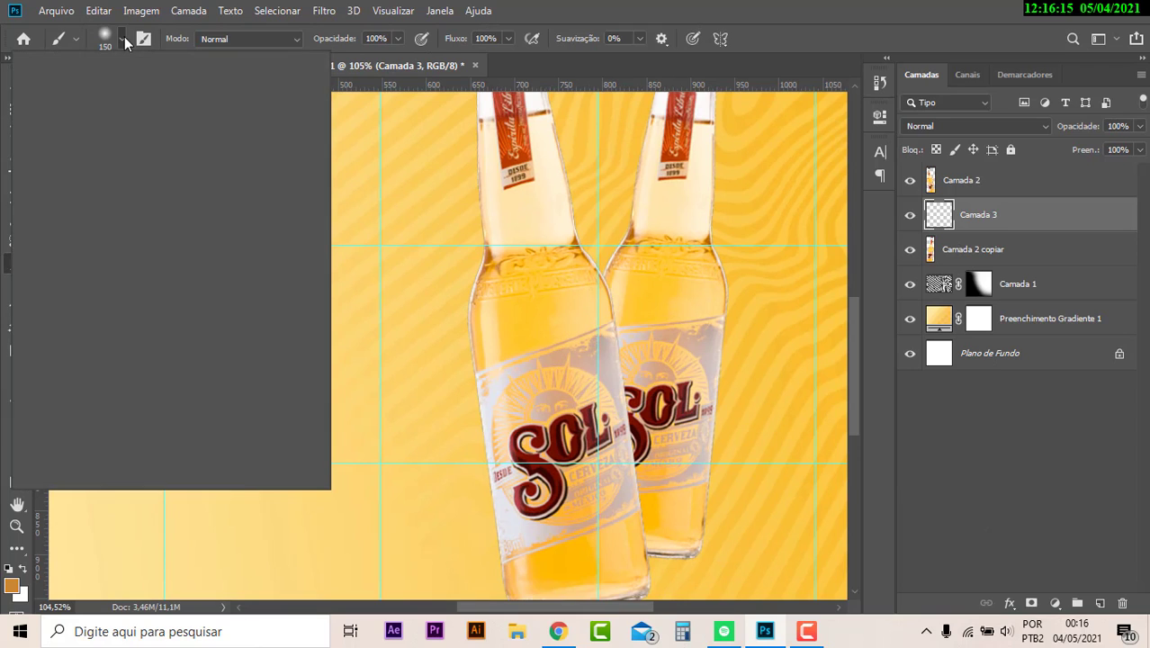
left_click(989, 227)
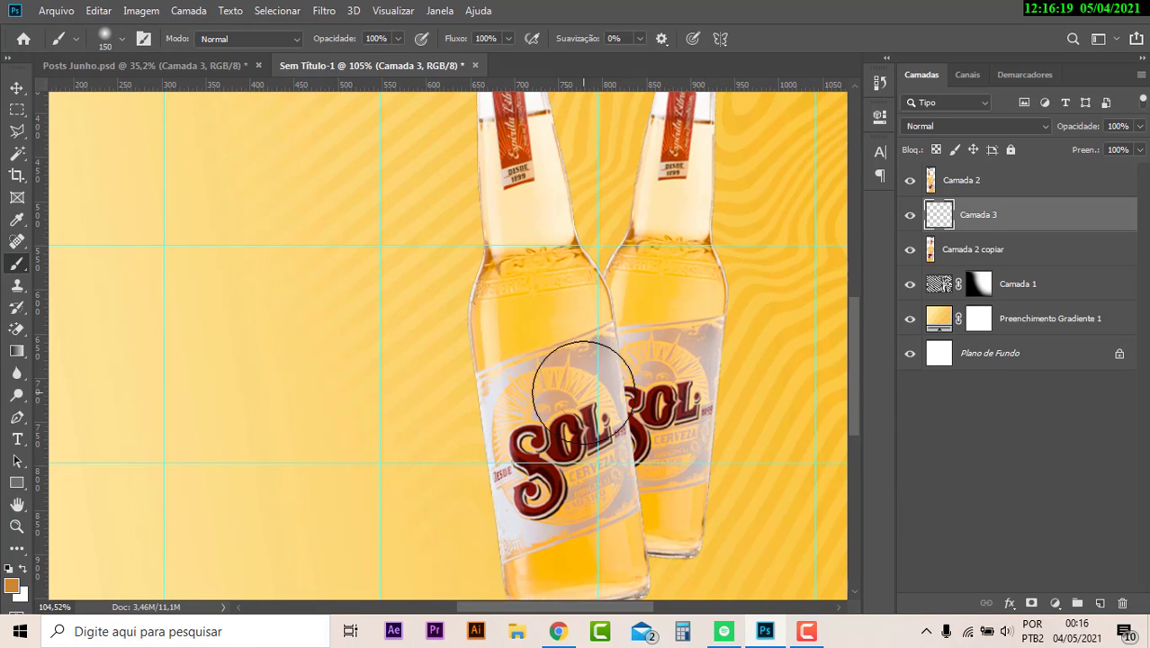
Paint dark shading strokes across the bottle labels, undoing and retrying several attempts.
left_click_drag(581, 336, 529, 420)
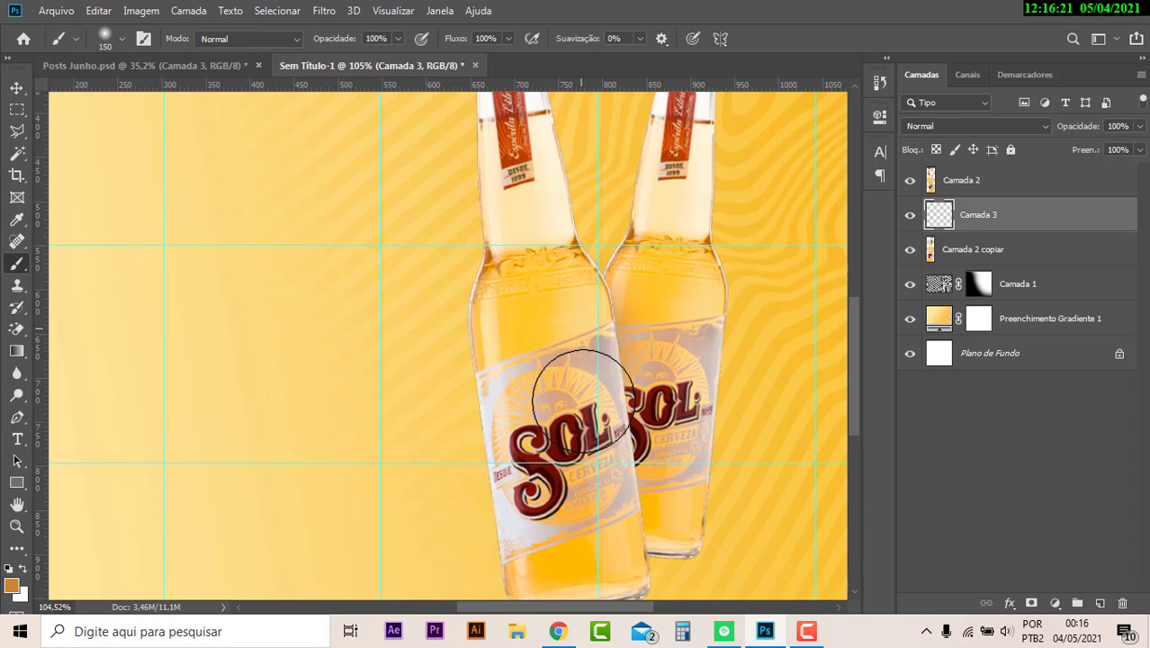
key("ctrl+z")
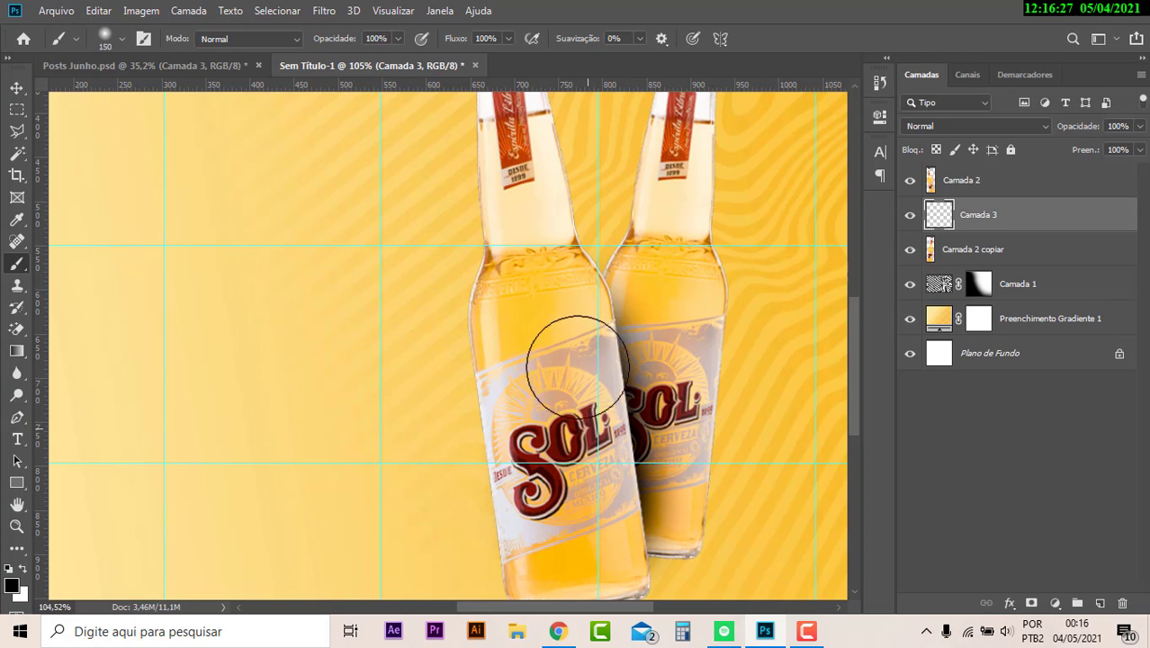
left_click_drag(590, 481, 608, 500)
key("ctrl+z")
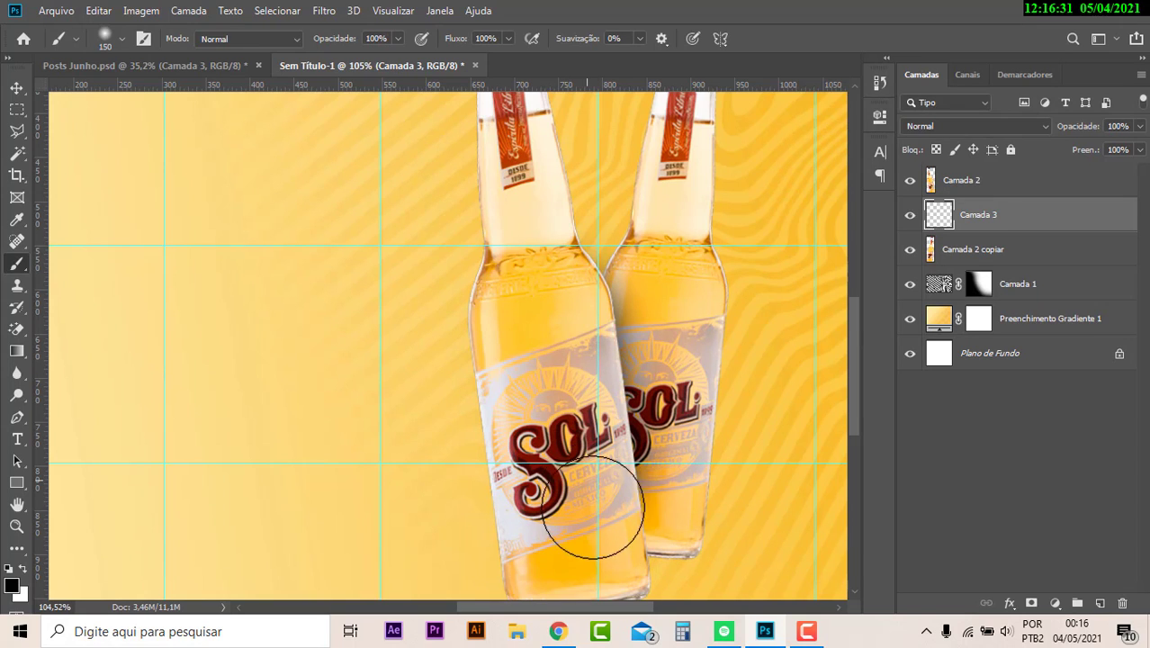
mouse_move(570, 333)
left_mouse_down()
mouse_move(531, 310)
mouse_move(590, 525)
left_mouse_up()
key("ctrl+z")
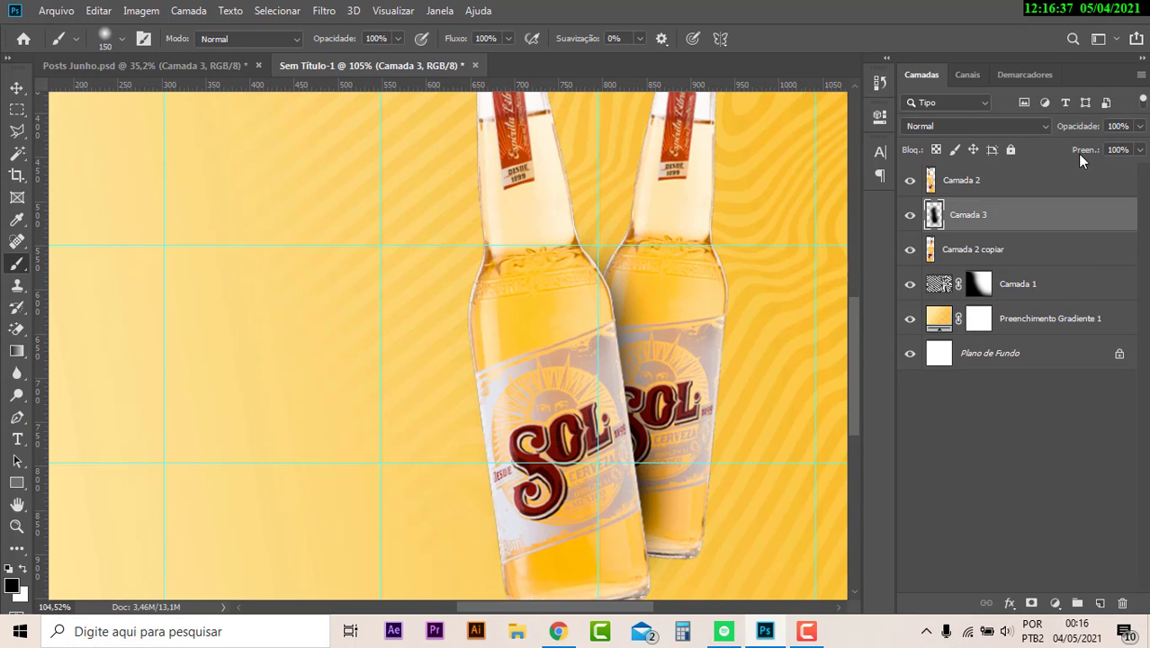
Lower the shading layer's fill to 63% and compare with the reference post.
left_click_drag(1080, 159, 1055, 159)
key("ctrl+0")
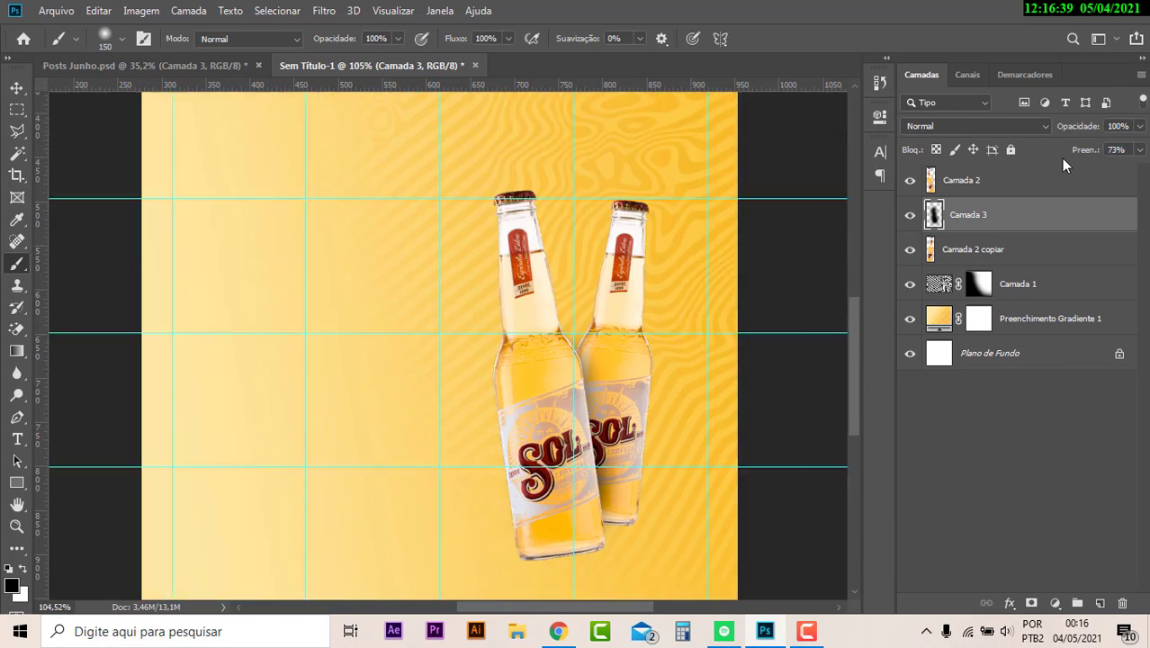
left_click(910, 215)
left_click(910, 215)
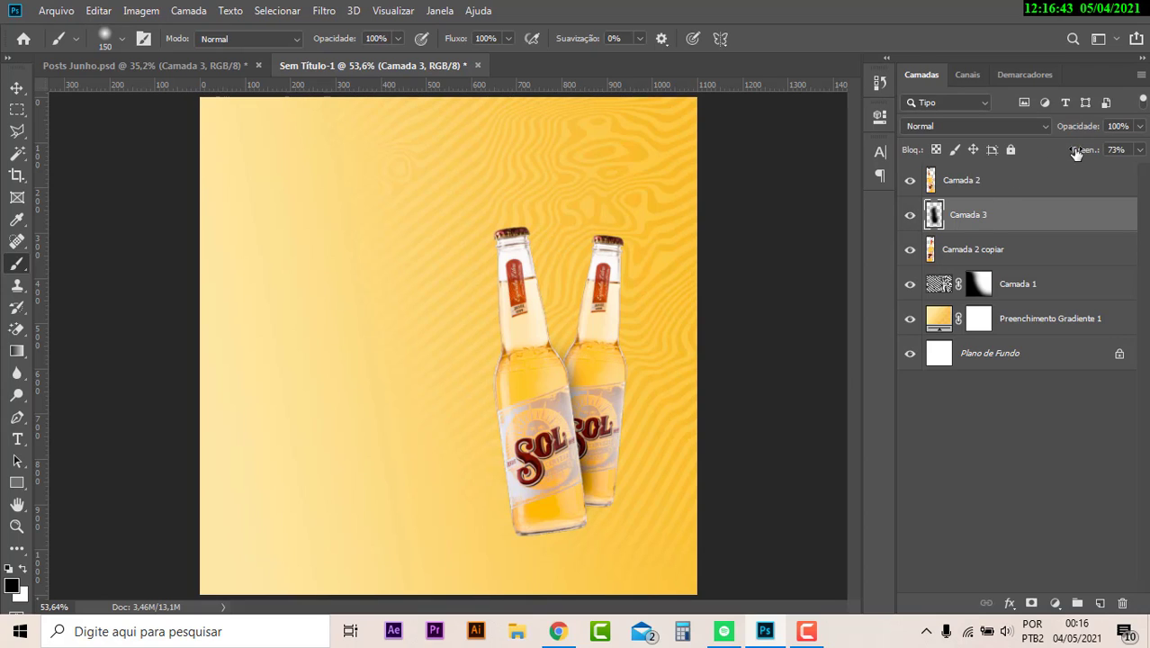
left_click_drag(1076, 152, 1074, 153)
left_click(177, 66)
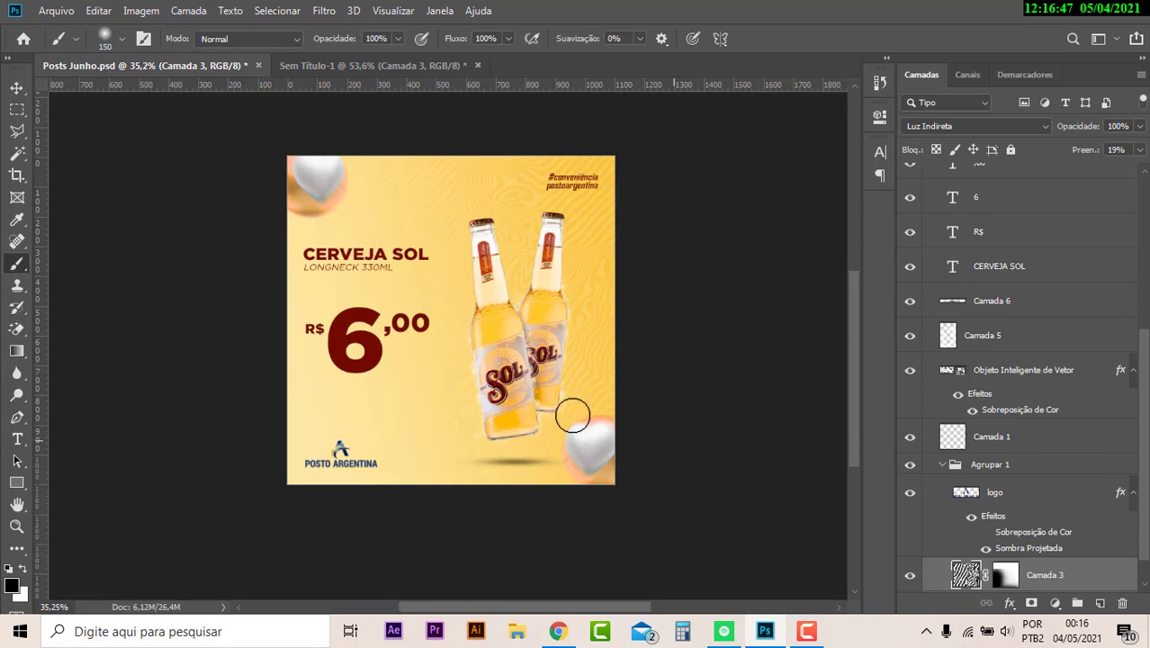
Set the brush to a flat elliptical soft tip at 300 px.
left_click(407, 65)
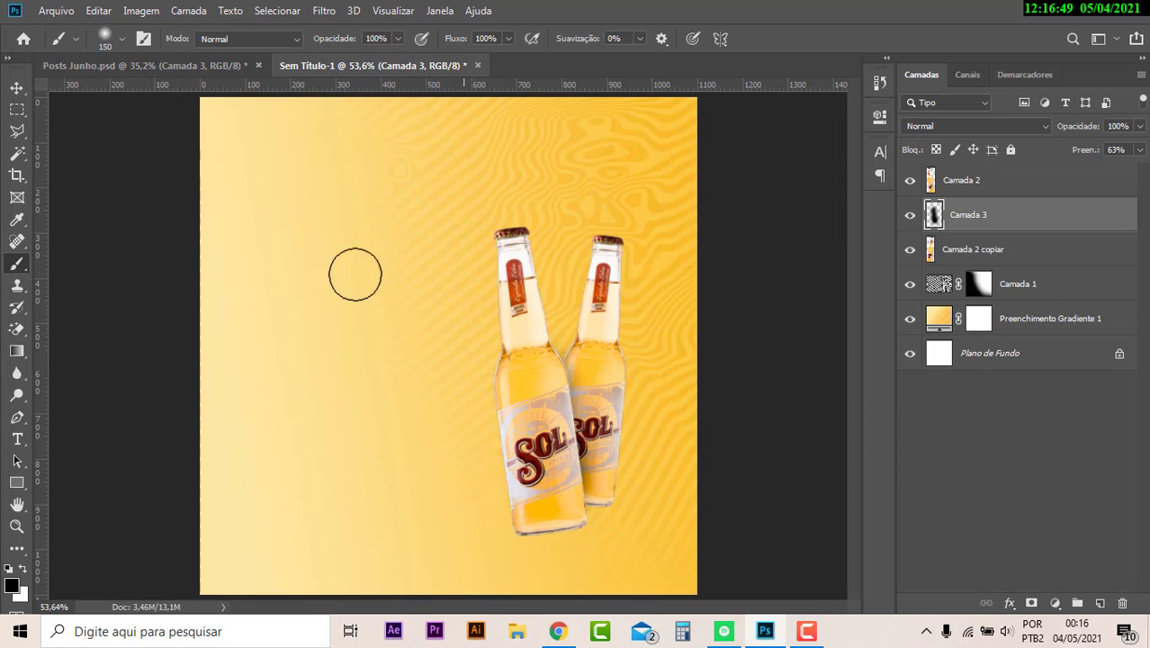
left_click(144, 65)
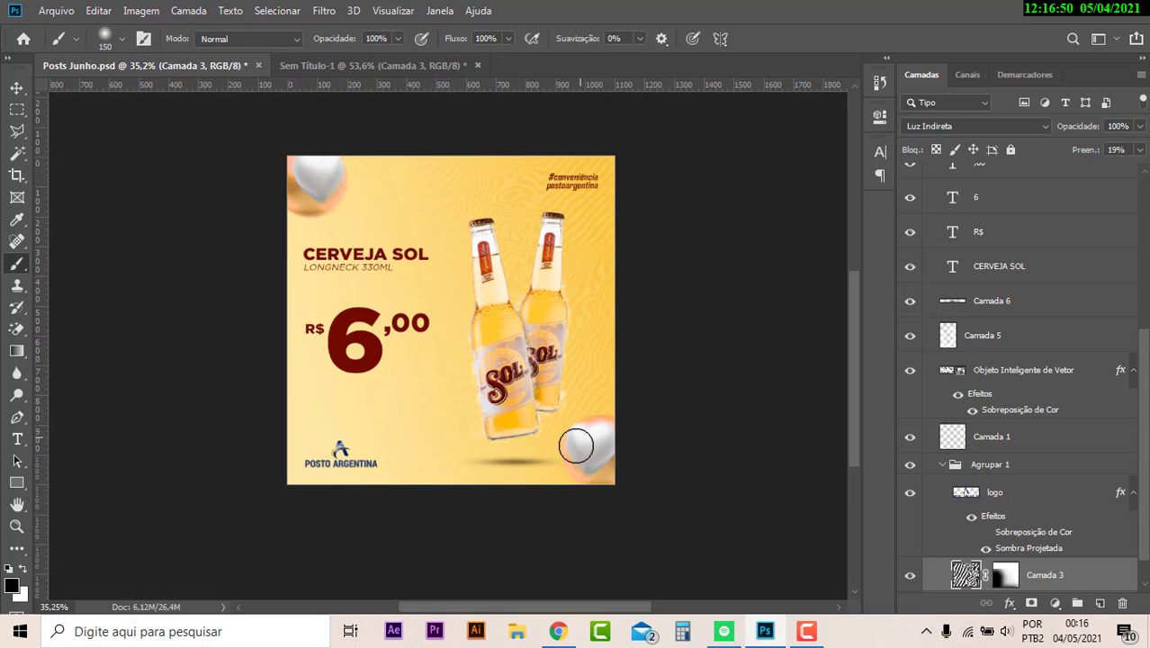
left_click(360, 64)
left_click(110, 45)
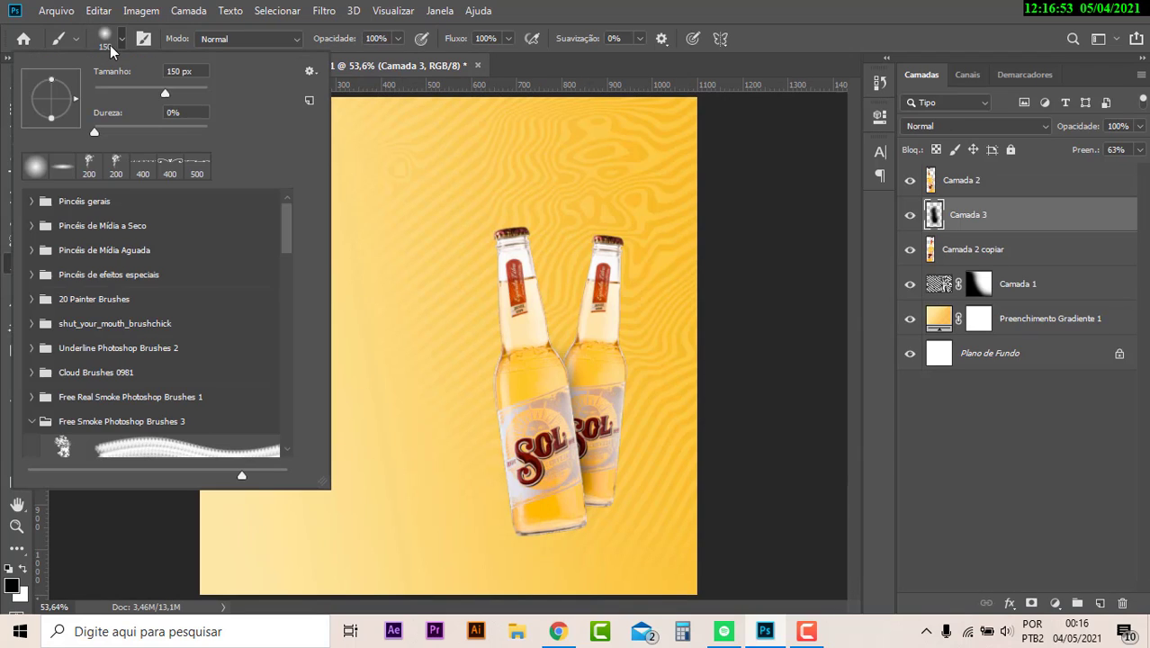
left_click(62, 171)
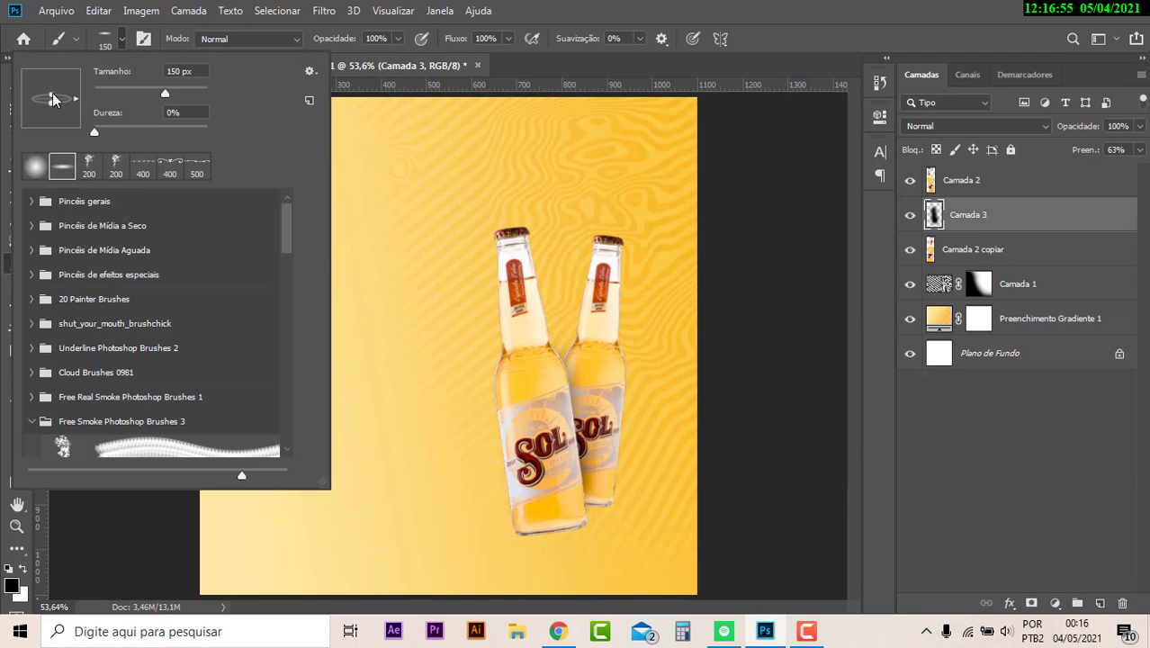
mouse_move(52, 99)
left_mouse_down()
mouse_move(58, 79)
mouse_move(55, 102)
left_mouse_up()
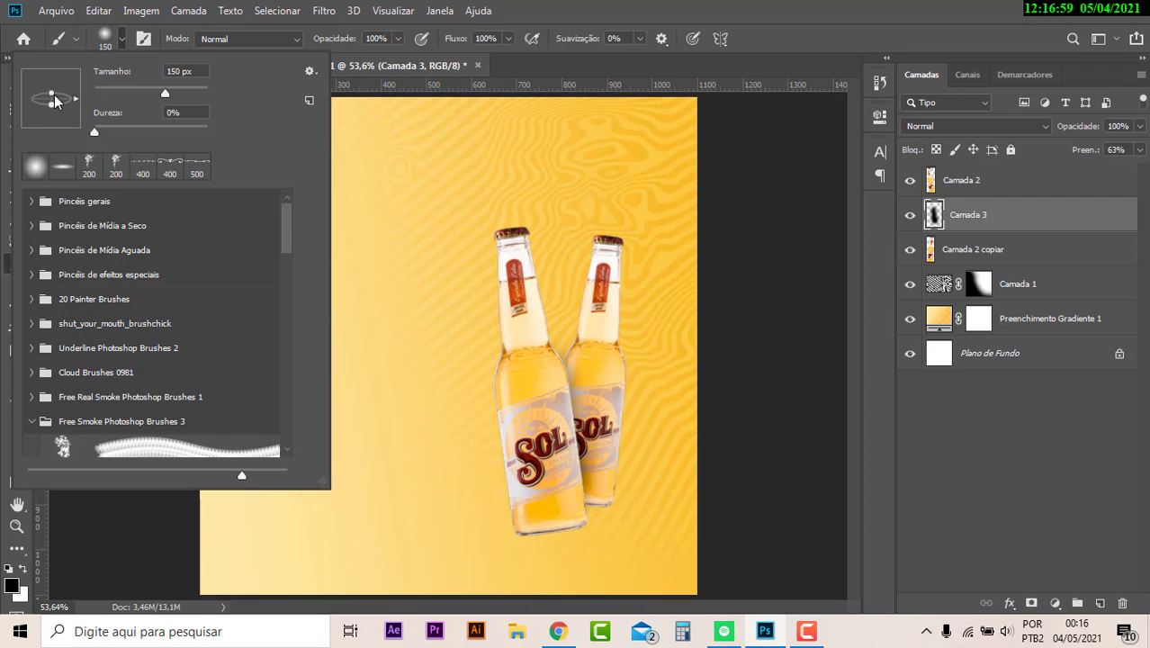
left_click(1041, 236)
scroll(559, 490, "down", 2)
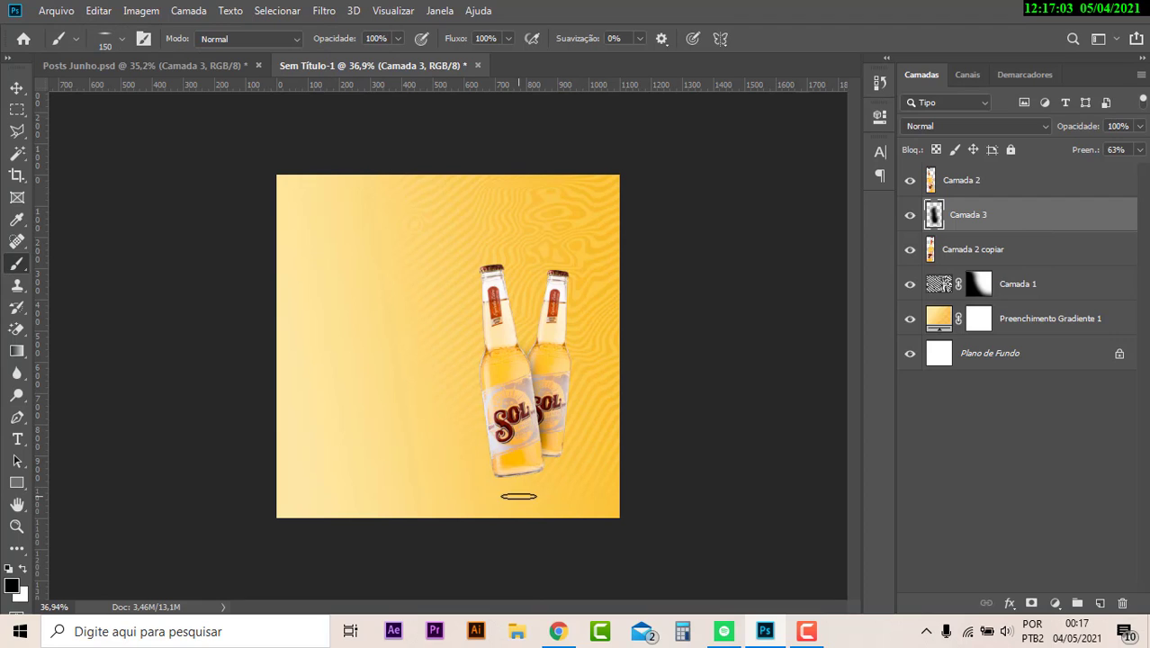
key("bracketright")
key("bracketright")
key("bracketright")
key("bracketright")
On a new layer above Camada 1, paint an oval shadow under the bottles and flatten it.
left_click(1037, 284)
left_click(1099, 603)
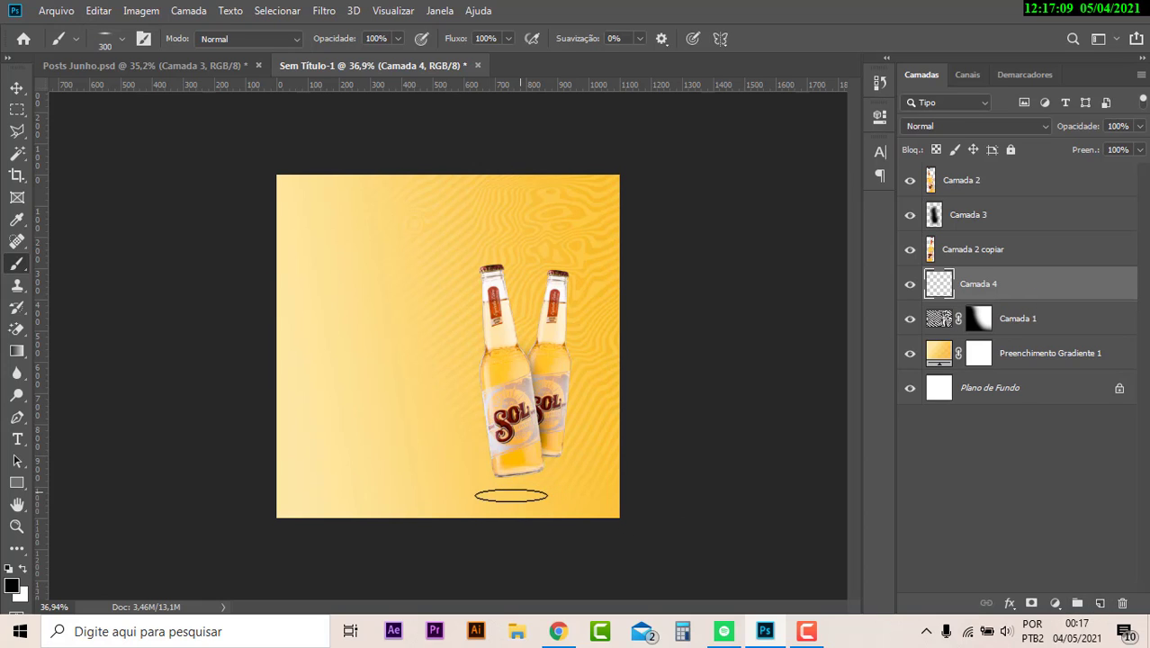
left_click_drag(494, 493, 534, 493)
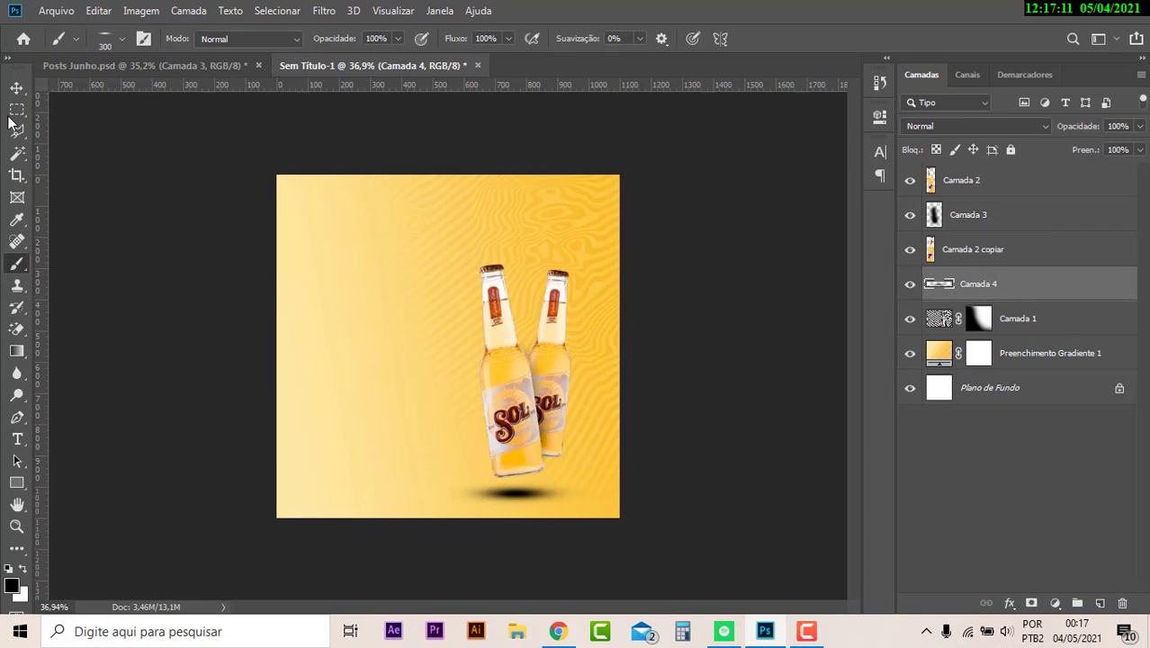
left_click(16, 87)
key("ctrl+t")
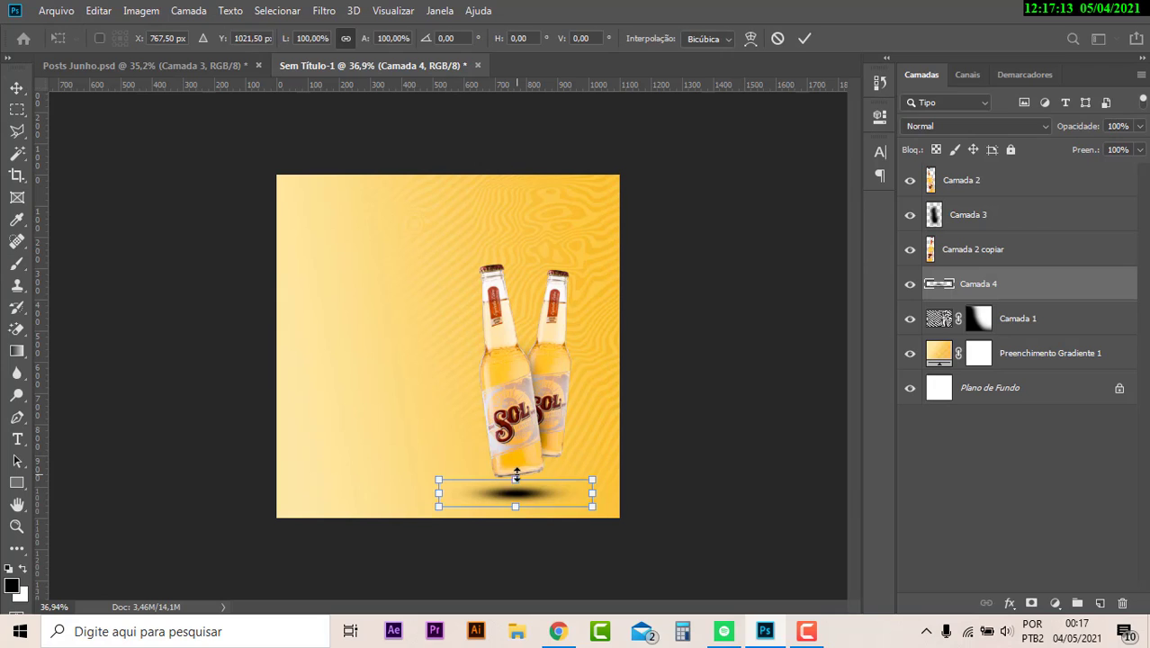
left_click_drag(515, 474, 517, 490)
key("Return")
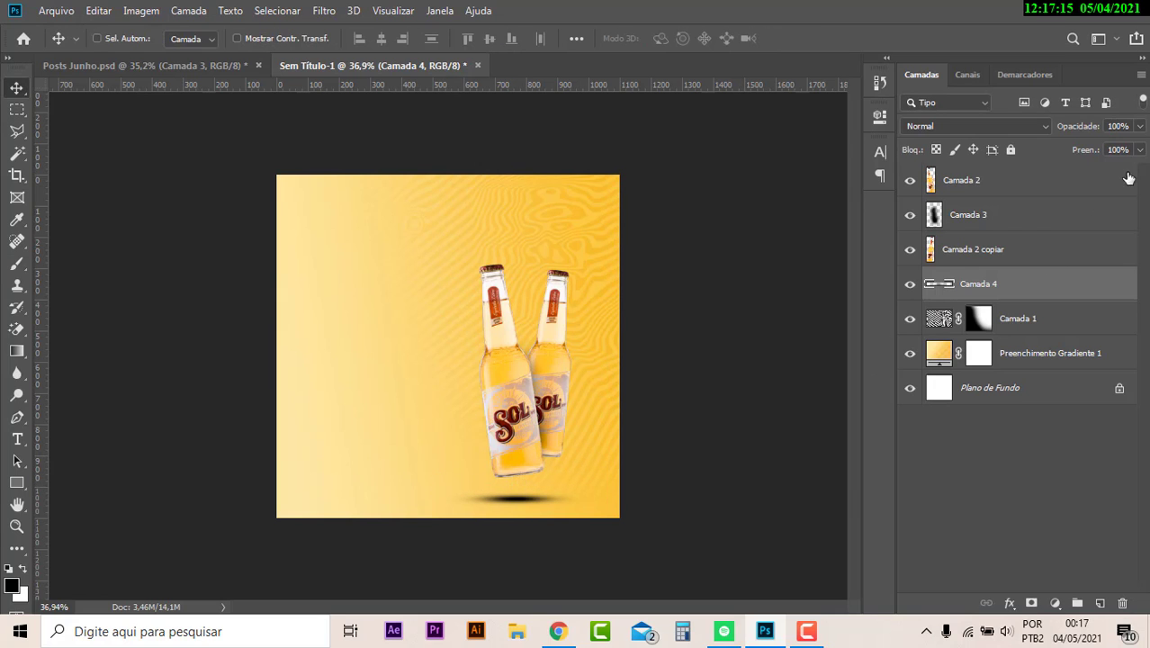
Fade the shadow layer's fill to 62% and nudge it into place under the bottles.
left_click_drag(1070, 152, 1058, 155)
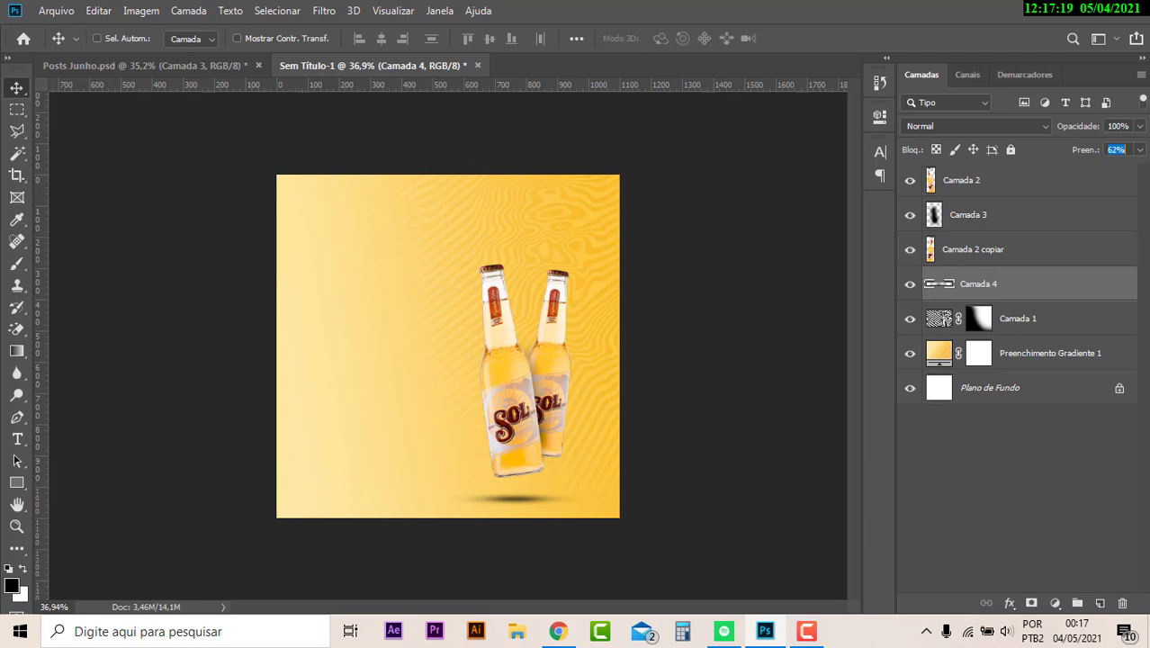
scroll(531, 537, "up", 3)
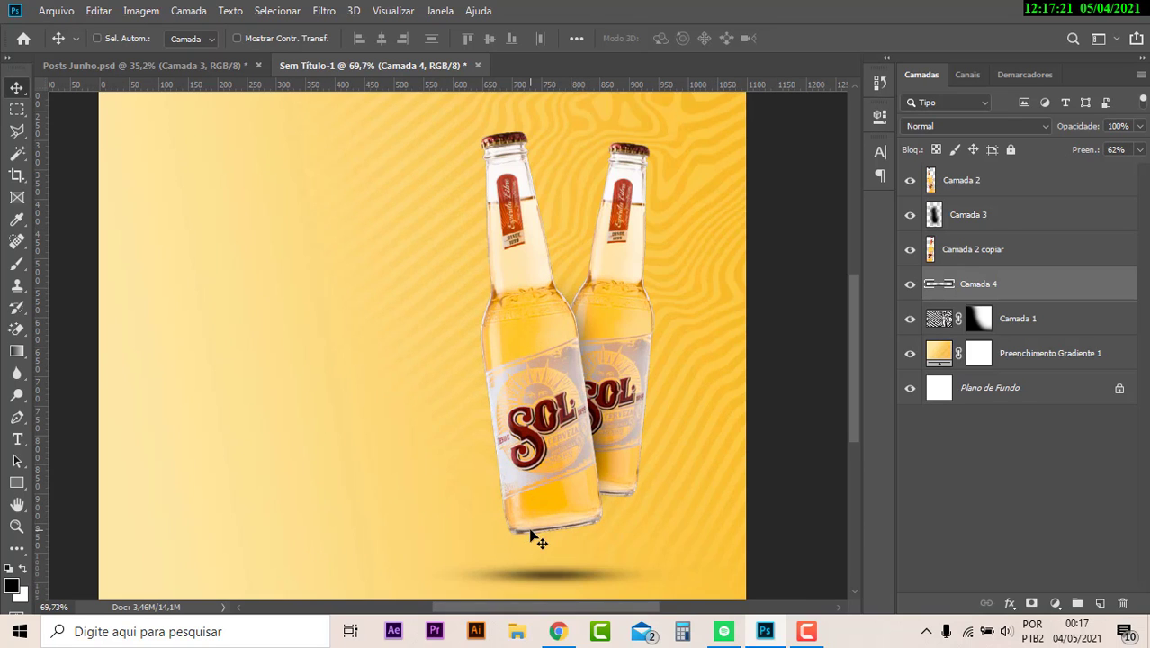
left_click_drag(570, 584, 593, 559)
scroll(593, 559, "down", 3)
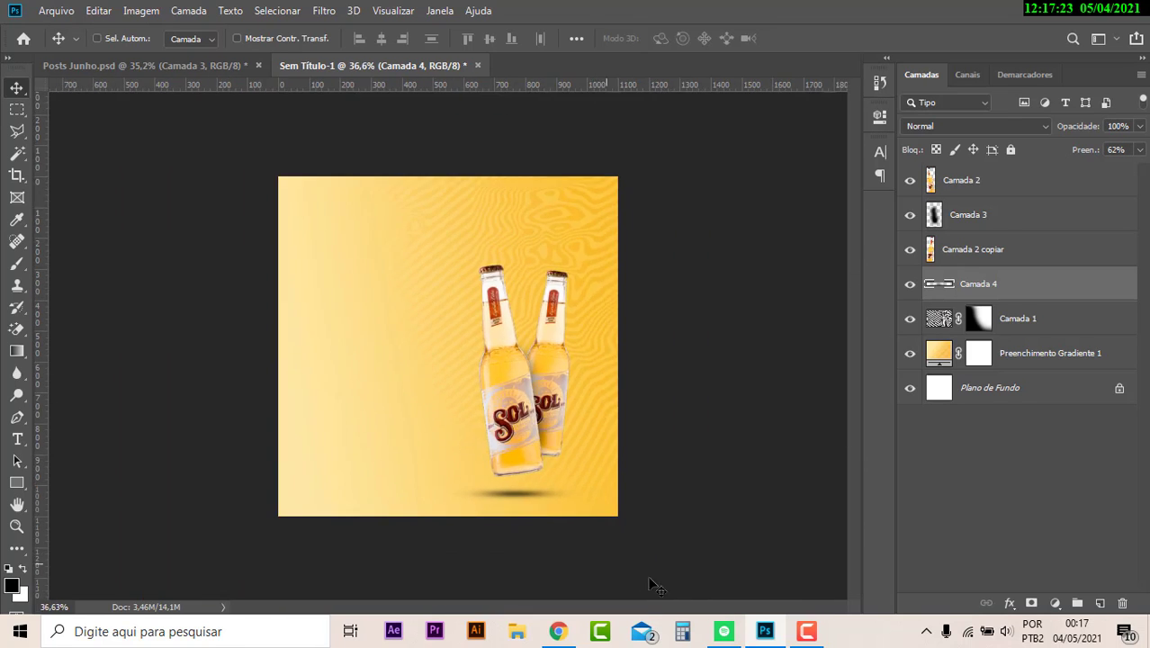
left_click(142, 66)
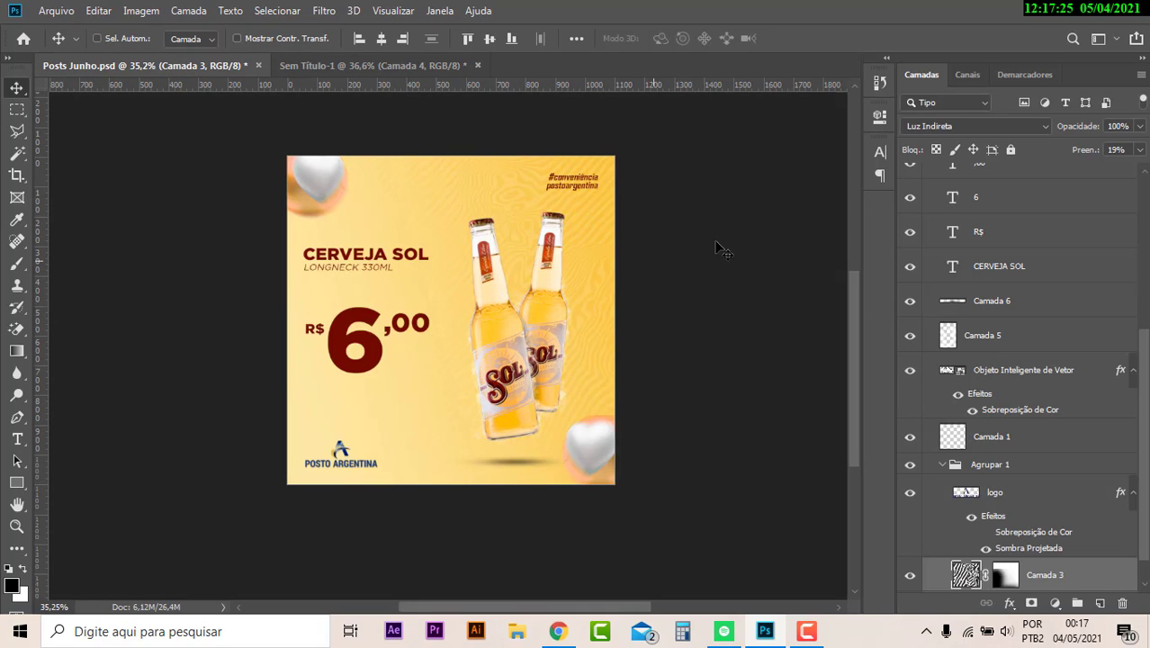
Group Camada 2, Camada 3, Camada 2 copiar and Camada 4 into a group named 'cerveja'.
left_click(396, 65)
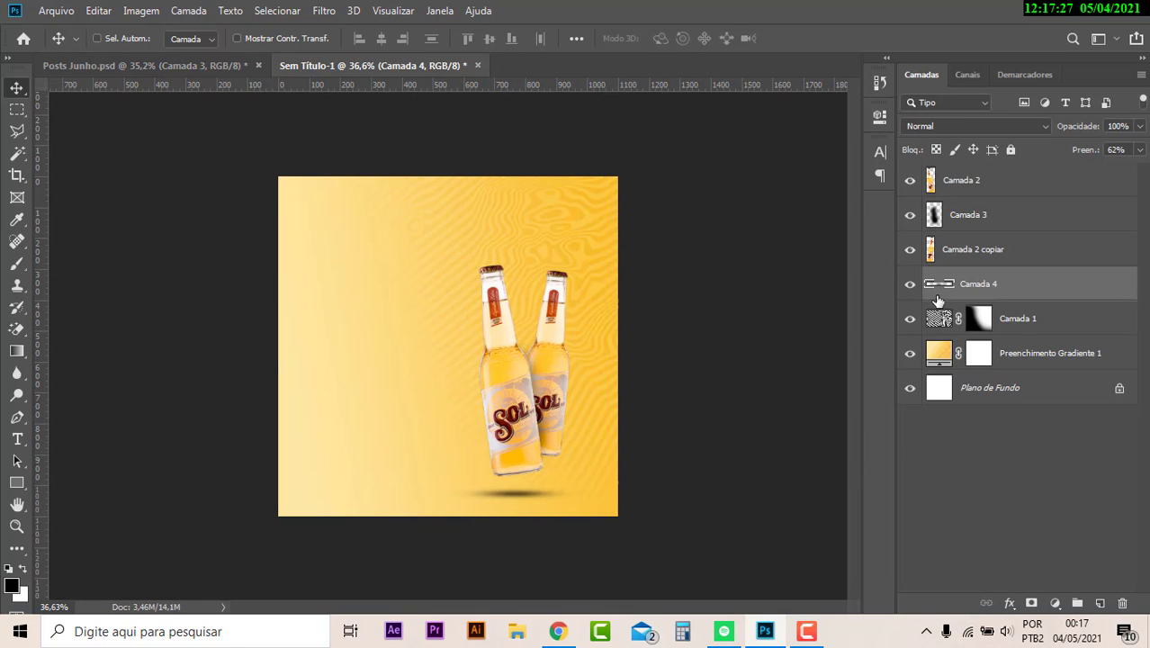
key("ctrl")
left_click(1029, 192, "ctrl")
left_click(1030, 215, "ctrl")
left_click(1028, 249, "ctrl")
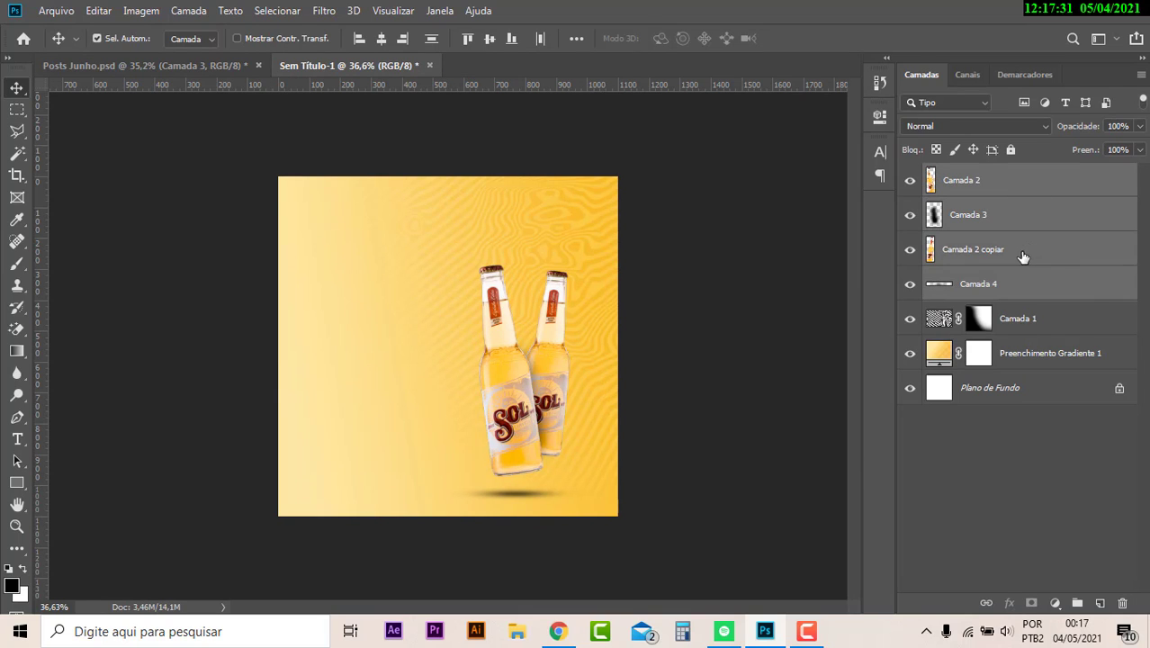
key("ctrl+g")
double_click(960, 173)
type("cerveja")
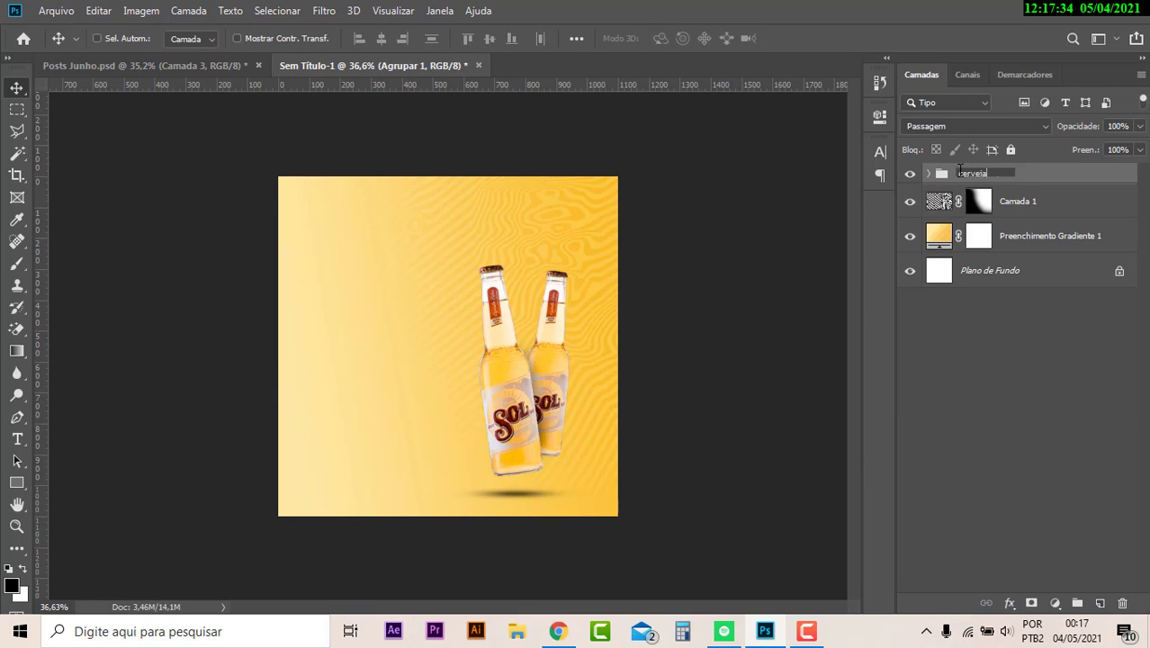
key("Return")
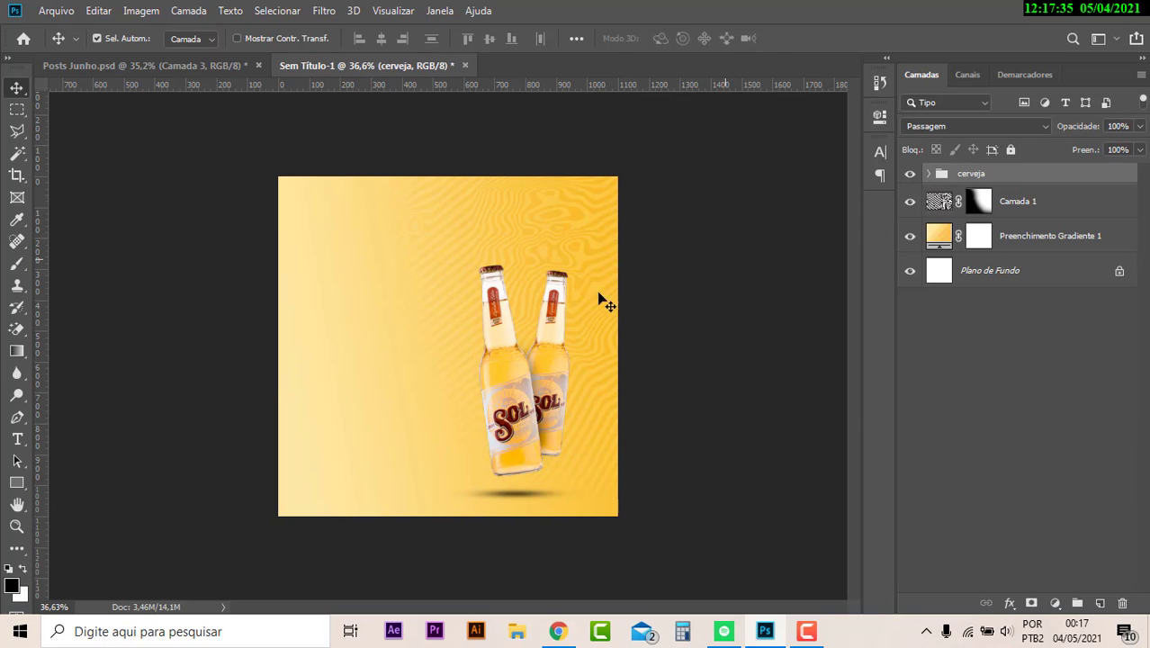
key("ctrl+t")
left_click_drag(437, 259, 421, 244)
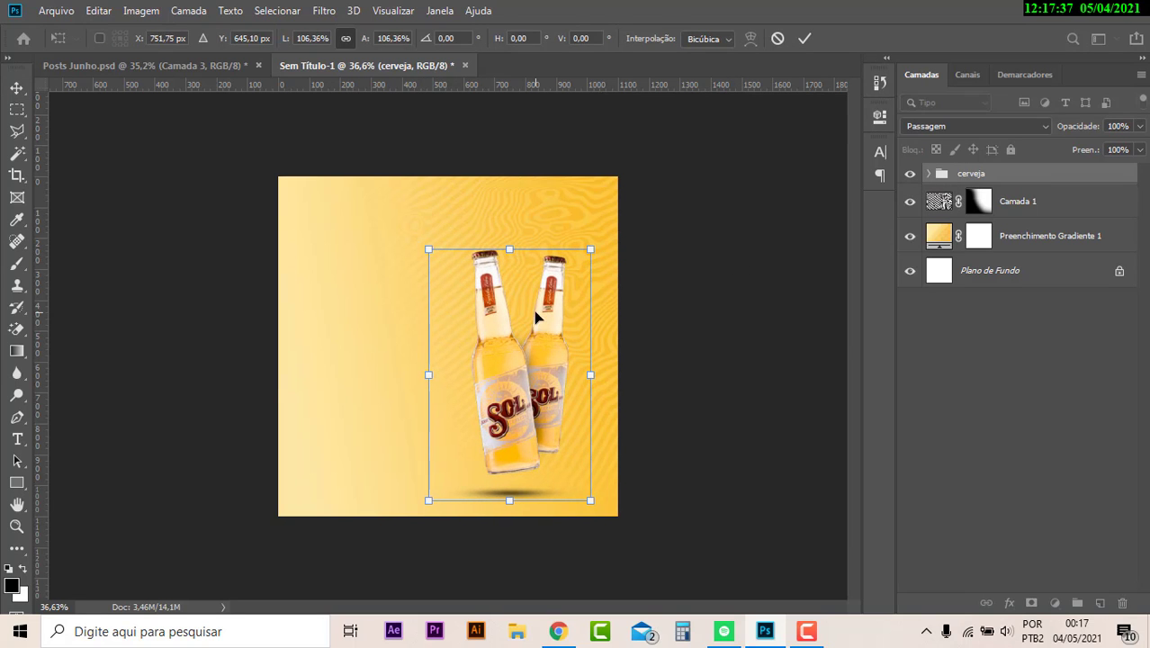
Scale the cerveja group to about 106%, move it right of centre, and show the guides.
left_click_drag(540, 315, 550, 303)
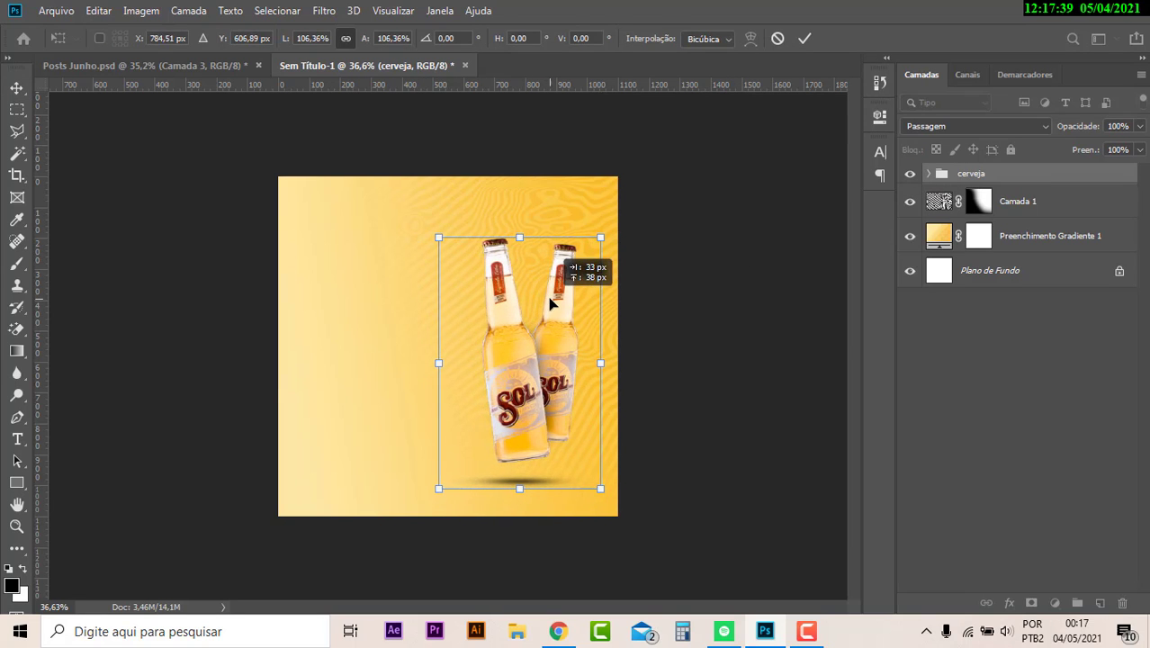
key("Return")
left_click(191, 67)
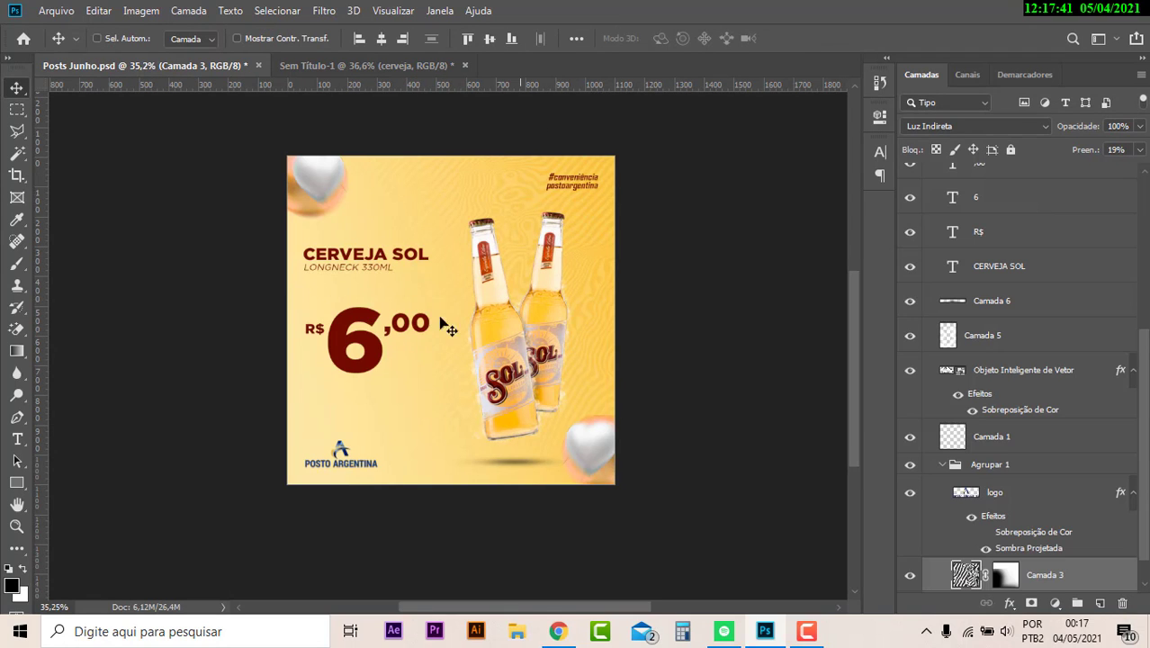
left_click(407, 65)
key("ctrl+semicolon")
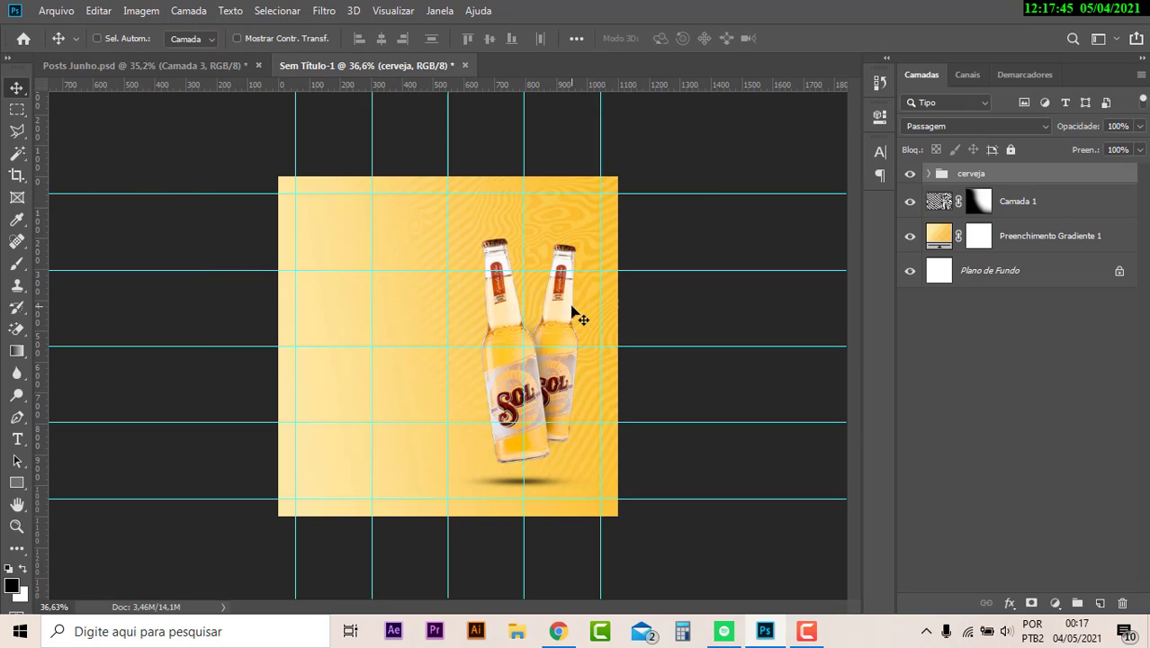
left_click_drag(565, 326, 560, 333)
Type a two-line heading, CERVEJA SOL over LONGNECK, at the poster's upper left.
left_click(17, 438)
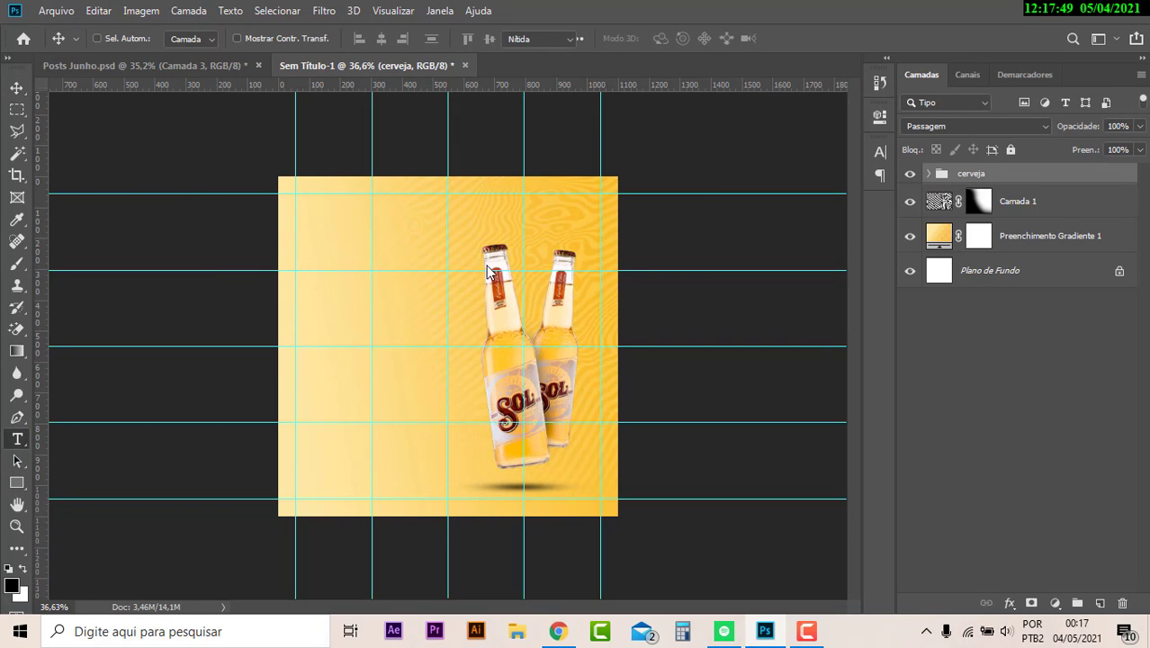
left_click(168, 67)
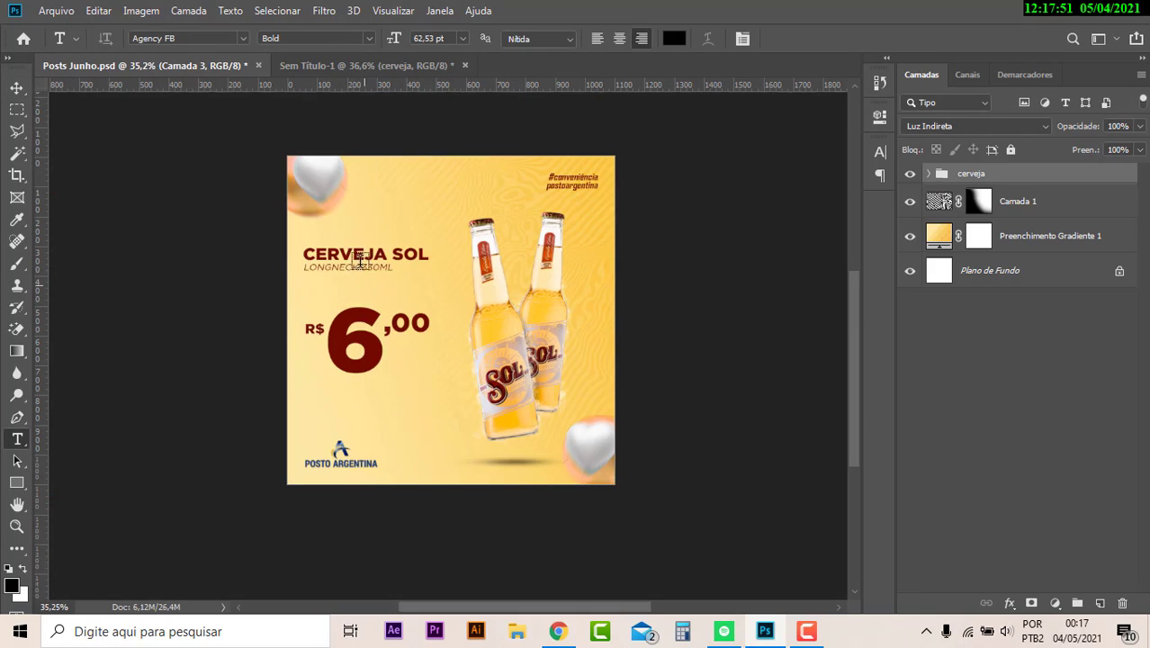
left_click(361, 67)
scroll(321, 258, "up", 2)
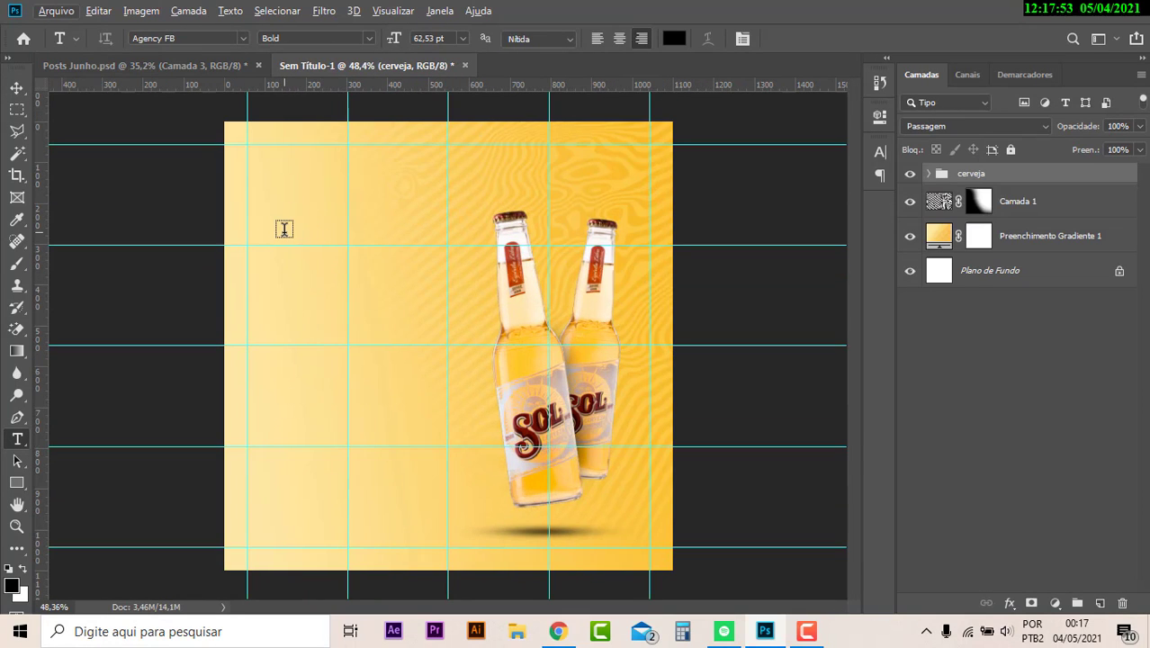
left_click(283, 228)
type("CE")
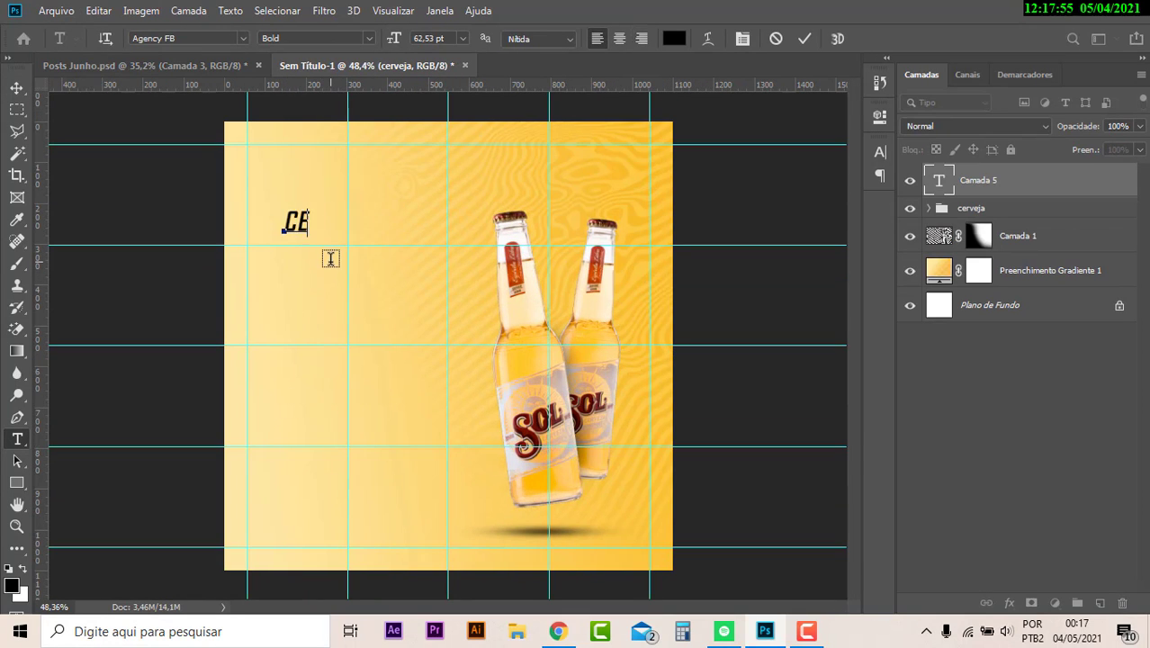
type("RVEJA")
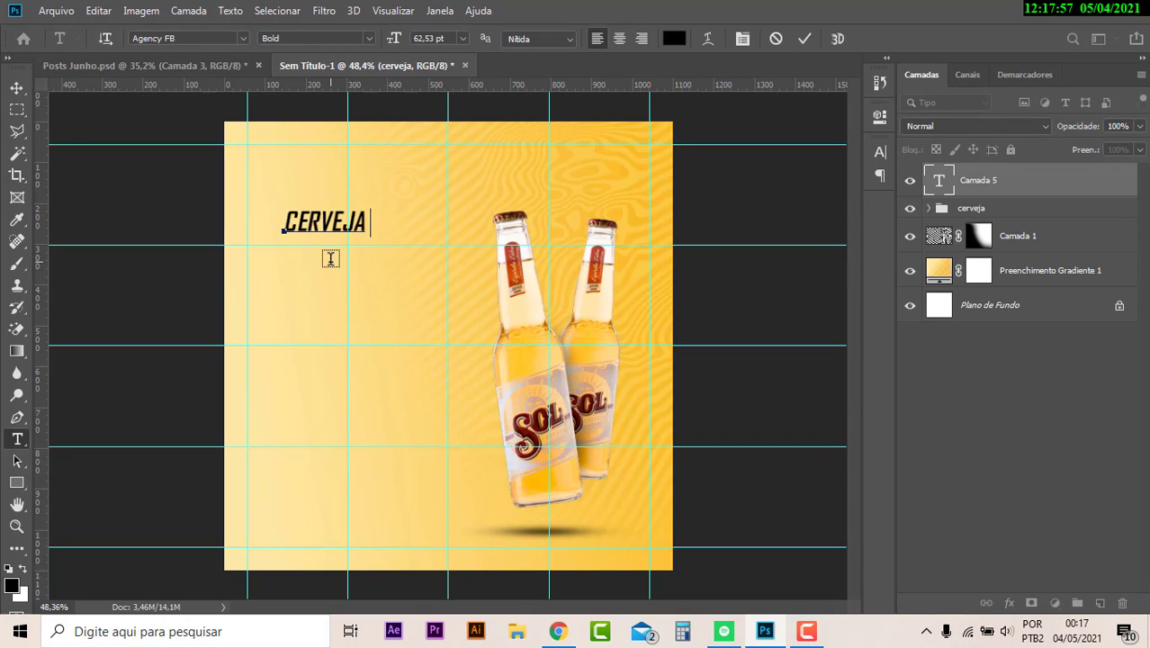
type("SPOL")
key("Return")
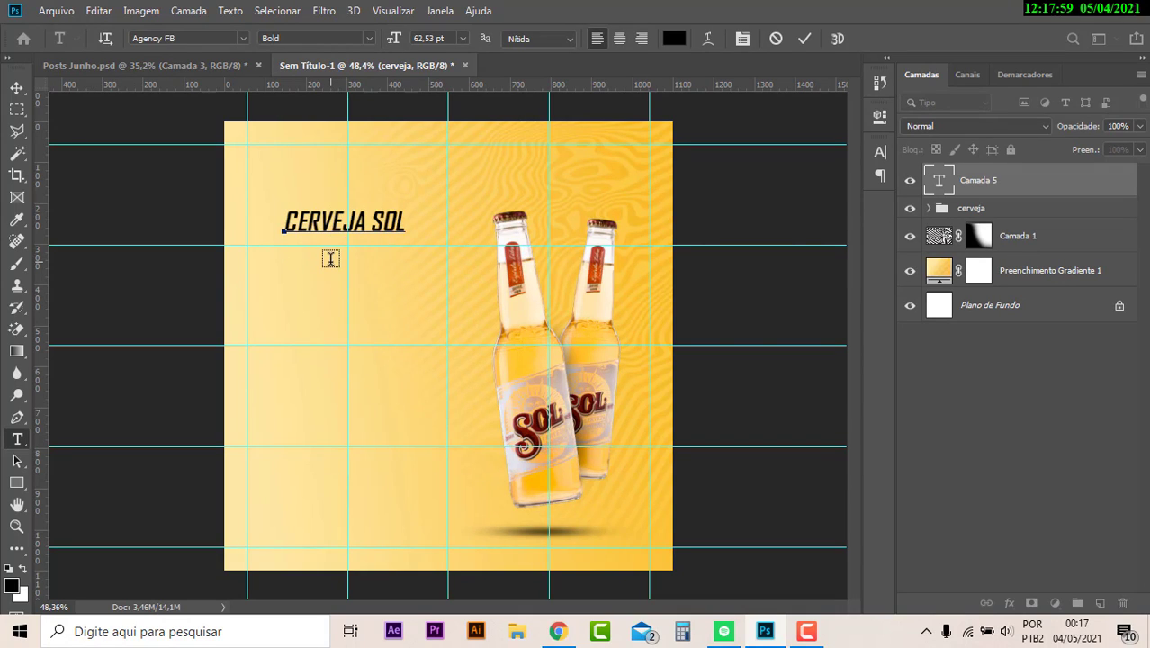
type("ONG")
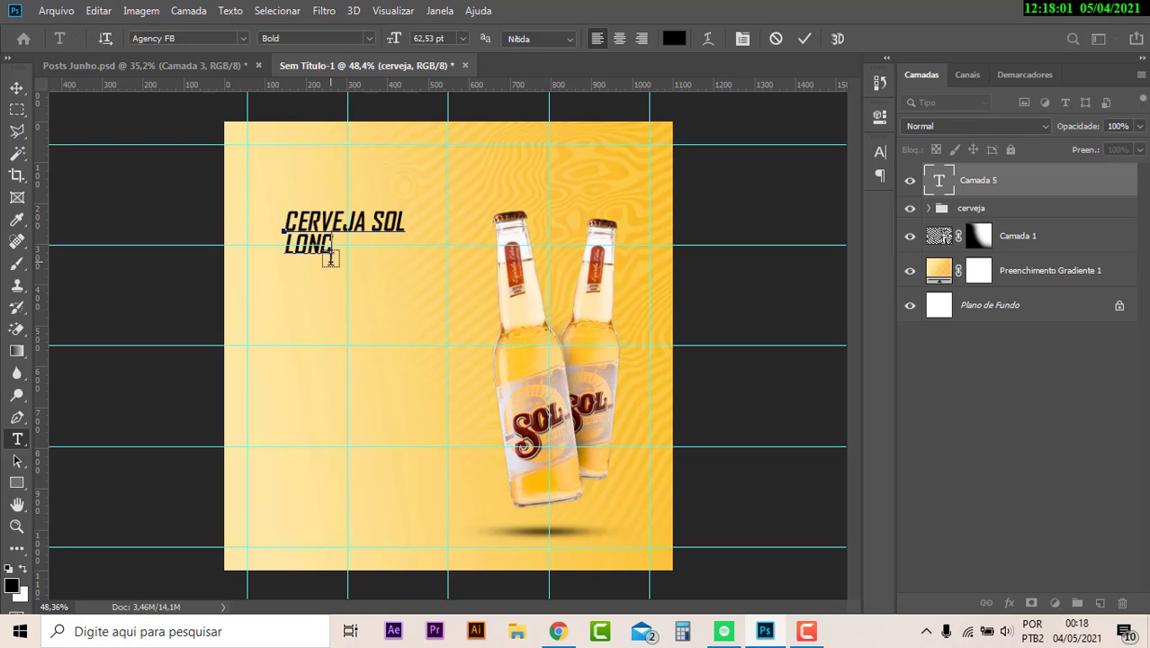
type("NEC")
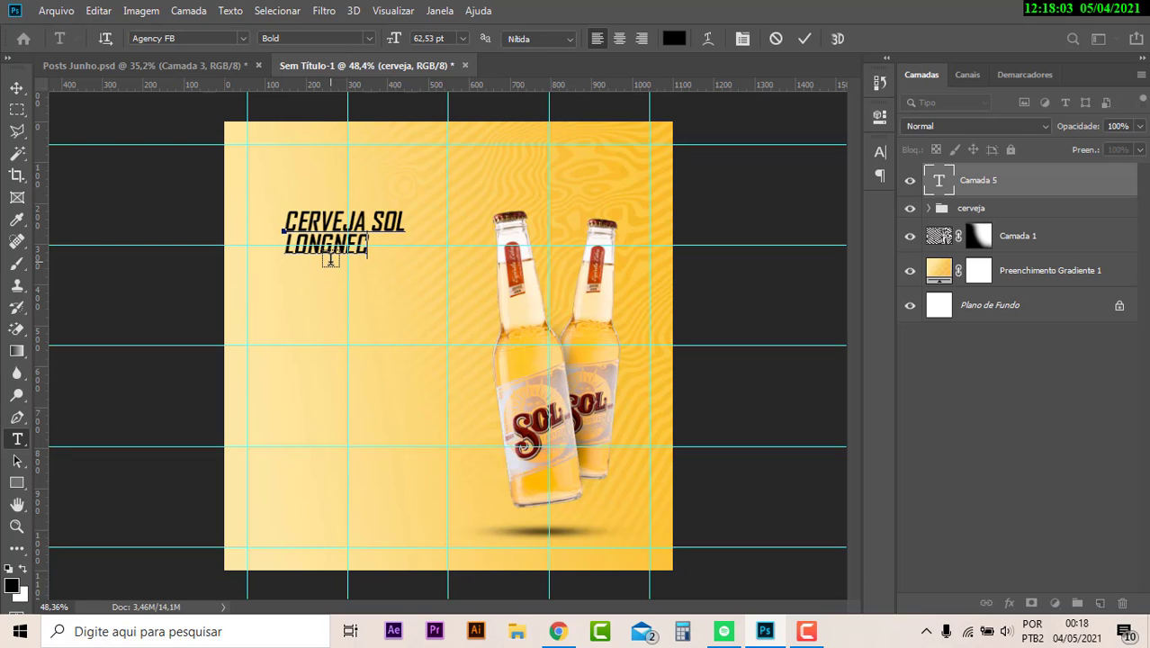
type("K 3")
Delete LONGNECK from the heading, shift it left onto the guide, and Alt-drag a copy below.
key("alt+Tab")
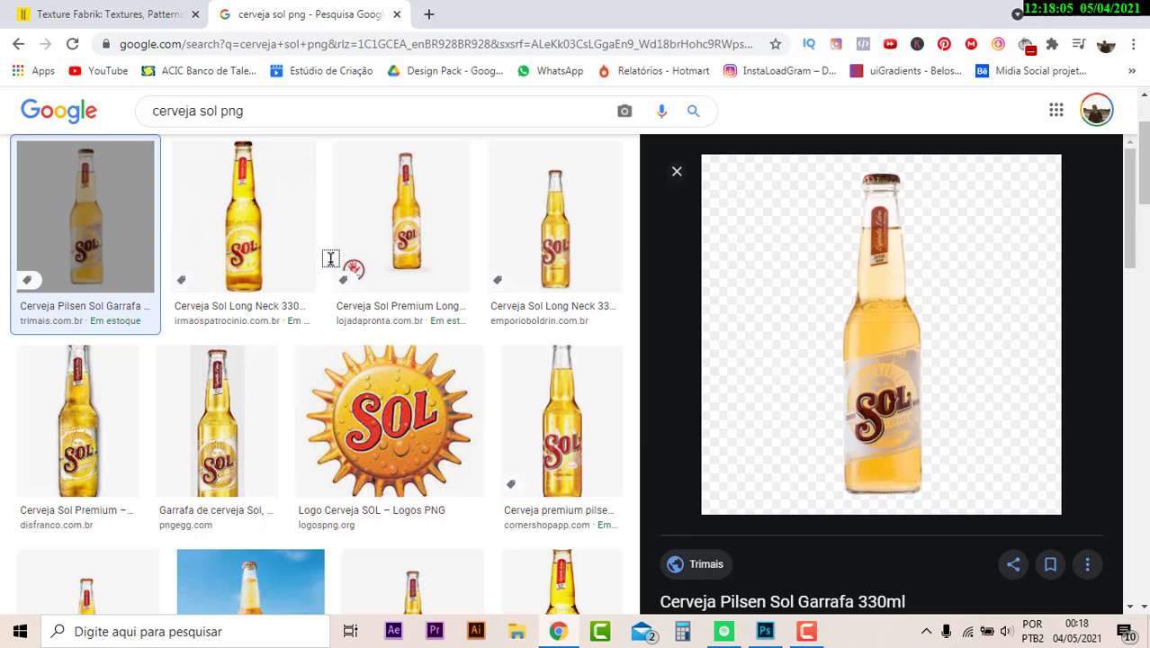
key("alt+Tab")
left_click(200, 66)
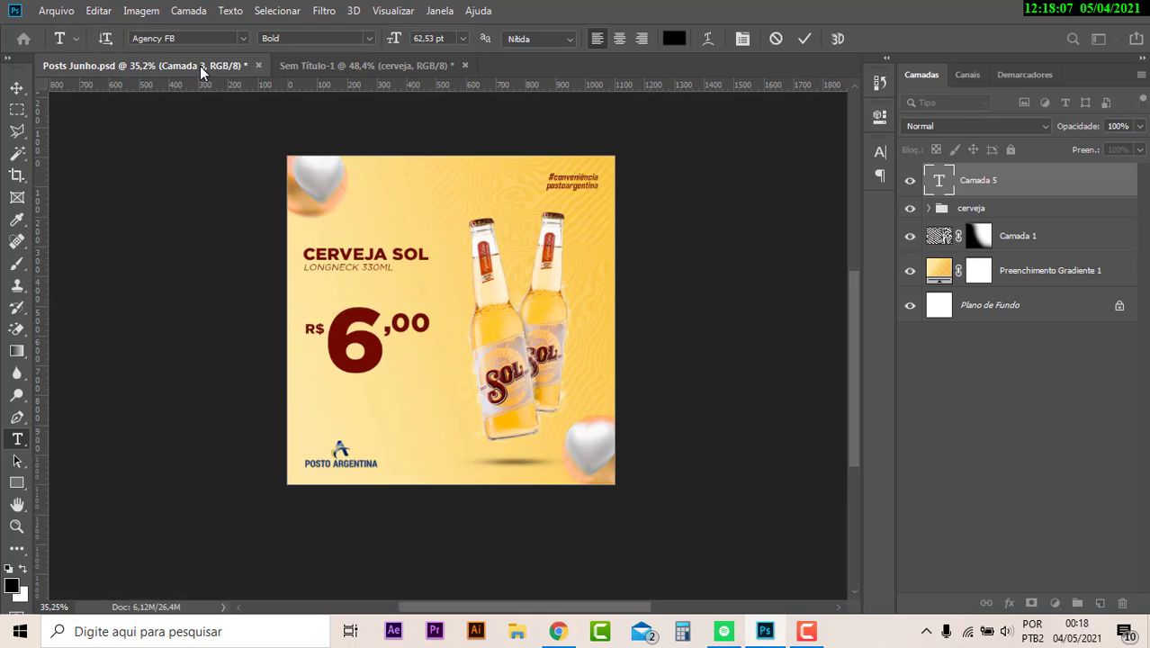
left_click(396, 67)
double_click(384, 248)
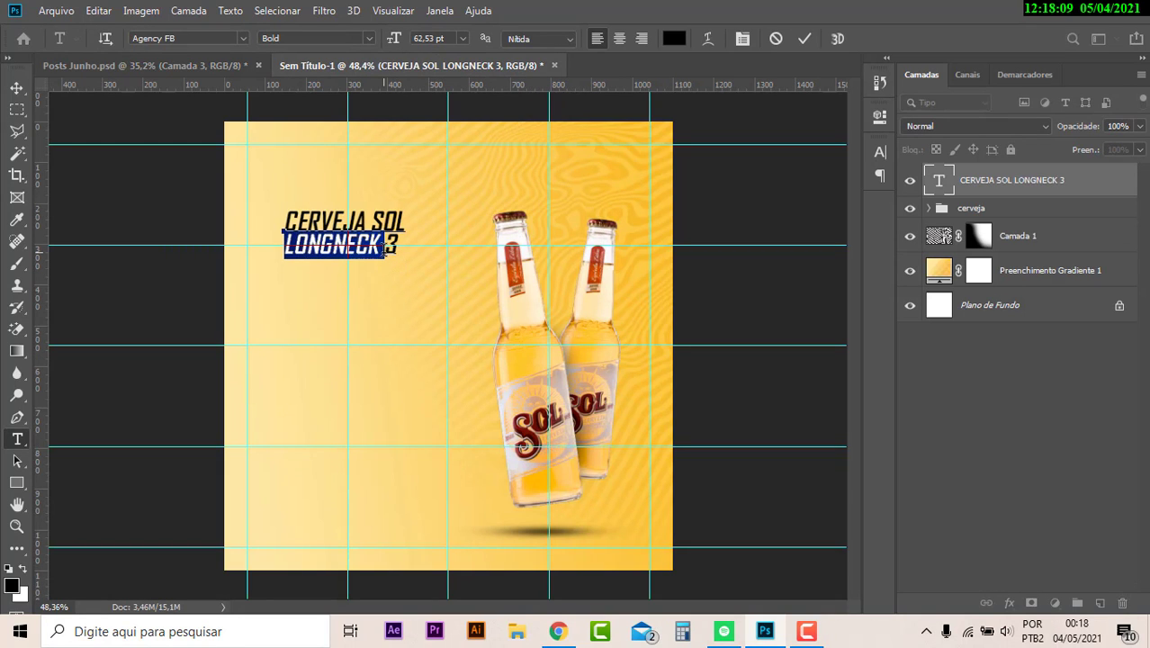
key("BackSpace")
key("BackSpace")
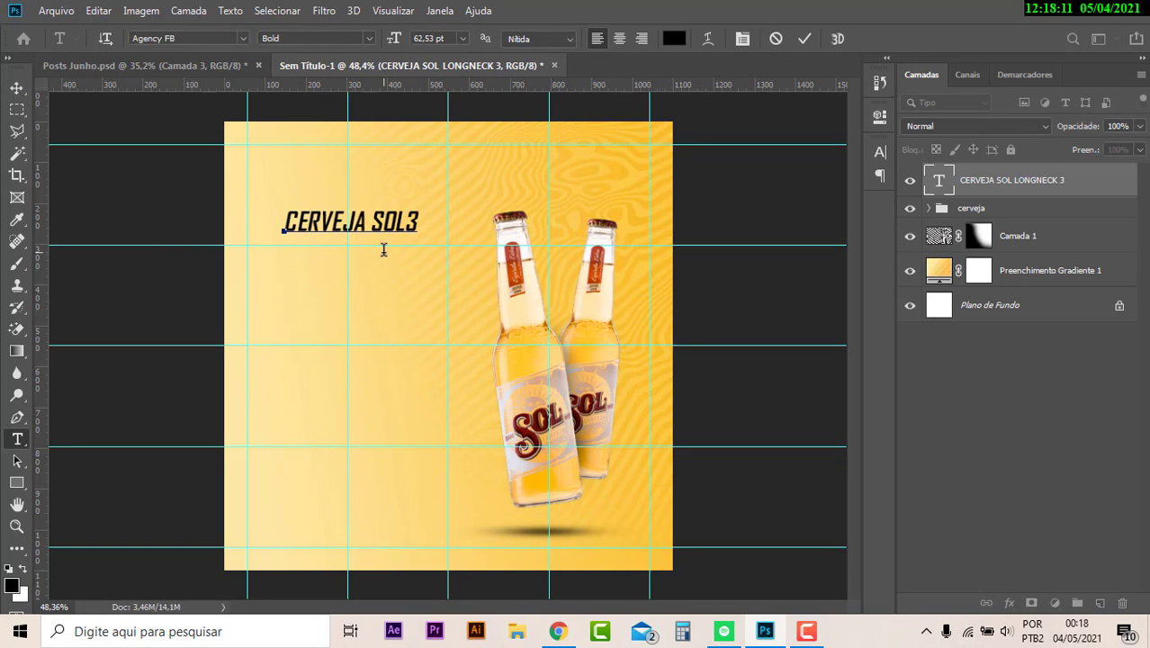
left_click(16, 87)
mouse_move(390, 228)
left_mouse_down()
mouse_move(352, 227)
mouse_move(353, 242)
left_mouse_up()
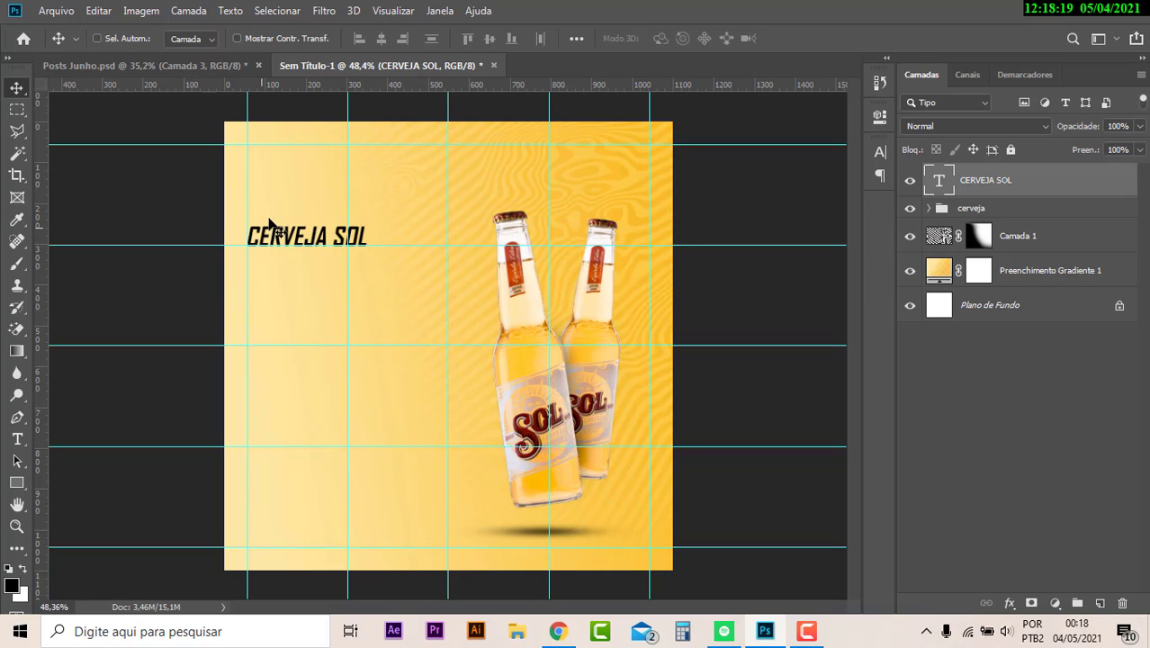
left_click_drag(305, 237, 326, 306)
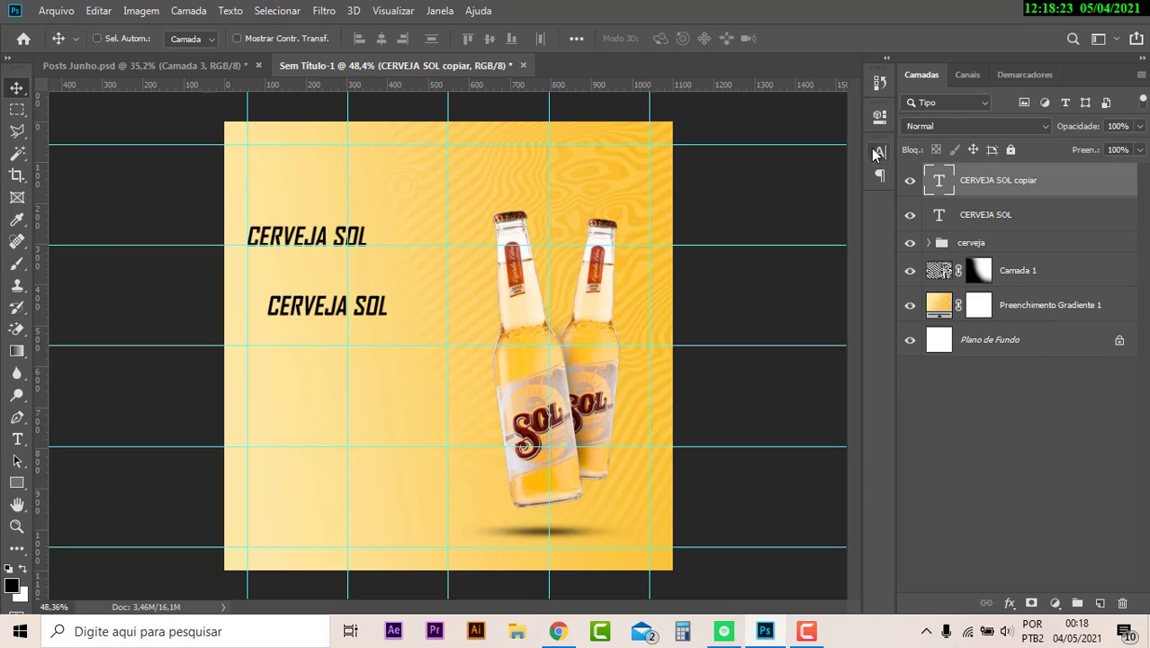
Set the original CERVEJA SOL heading to Gotham Black and turn off Faux Italic.
left_click(962, 216)
left_click(878, 150)
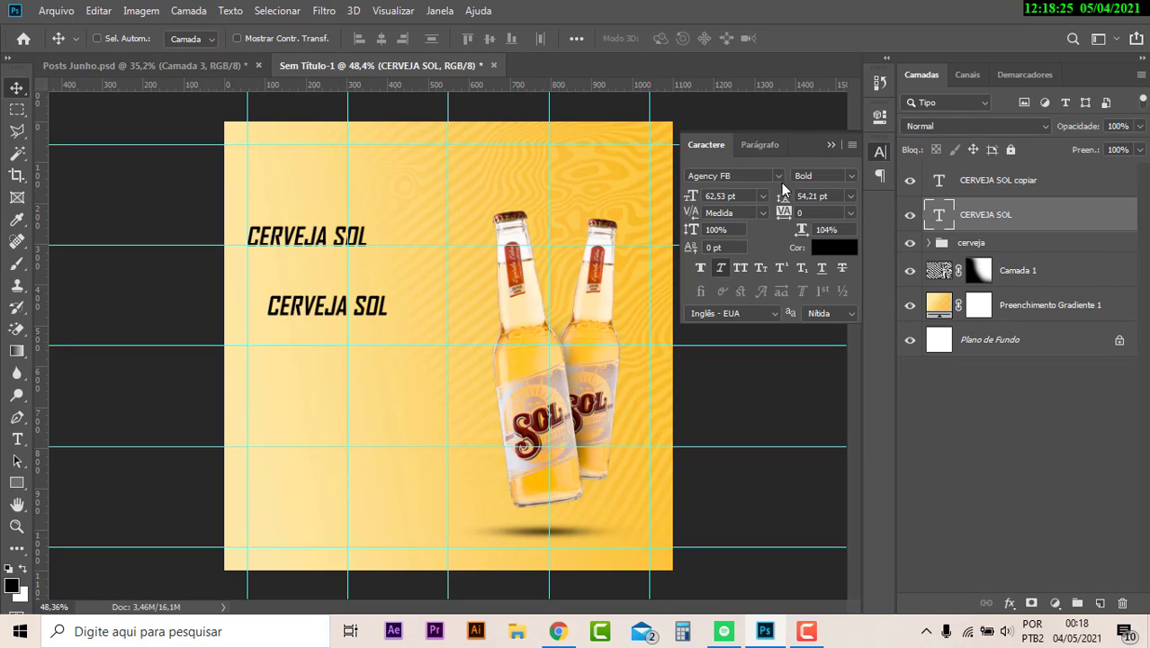
left_click(776, 173)
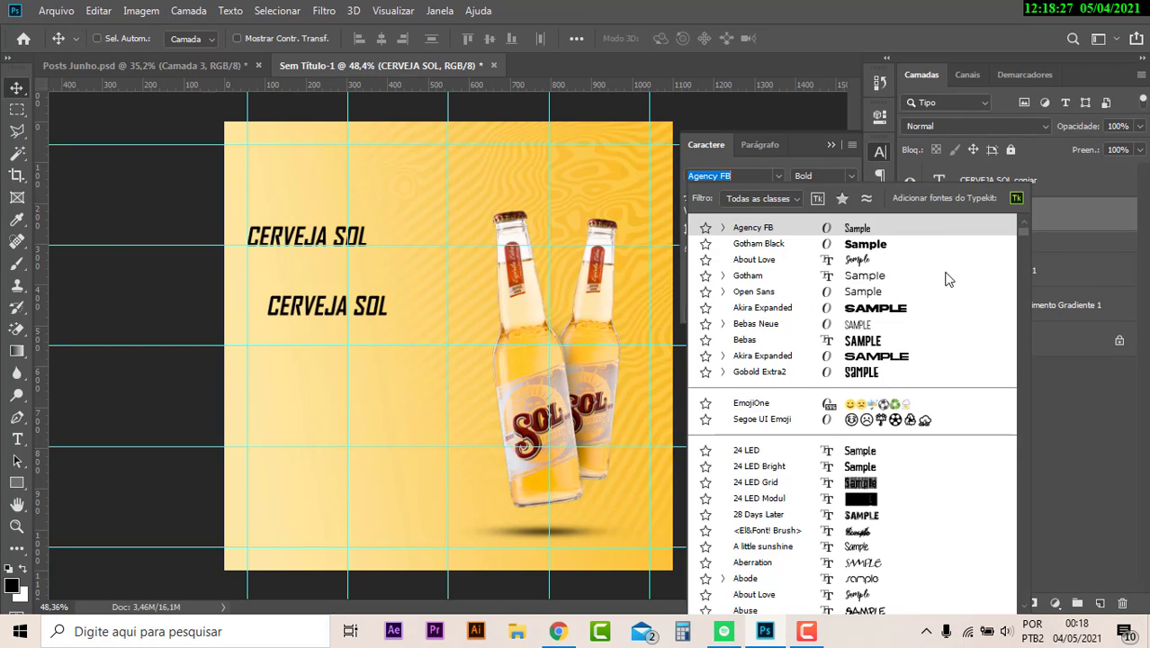
left_click(866, 243)
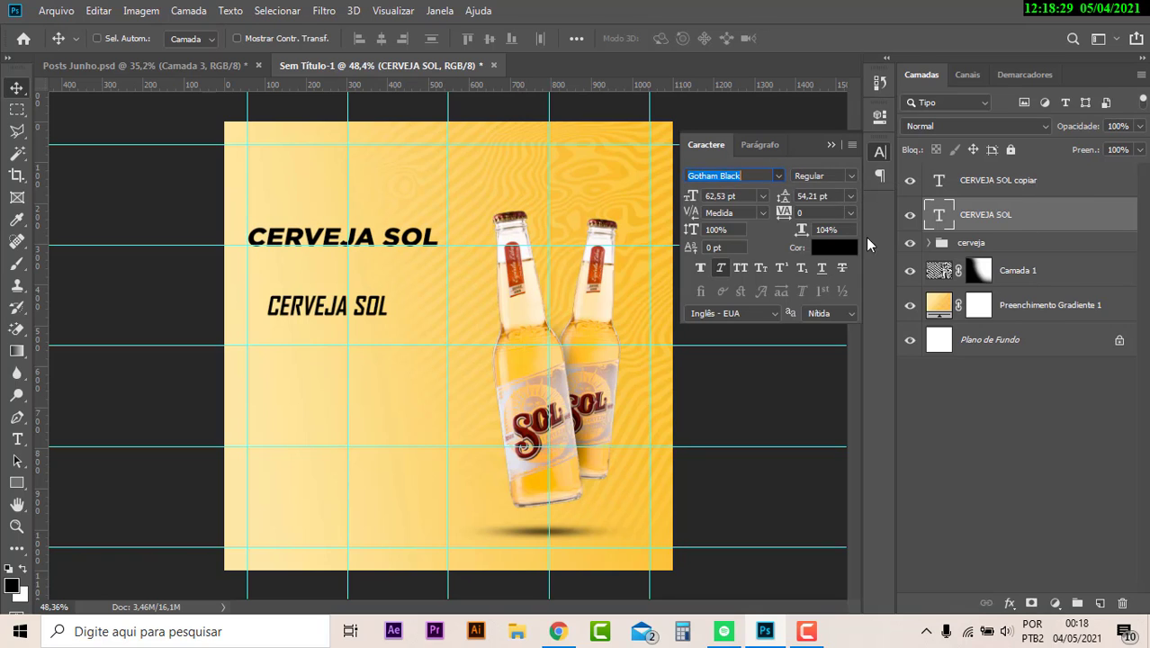
left_click(852, 175)
left_click(779, 176)
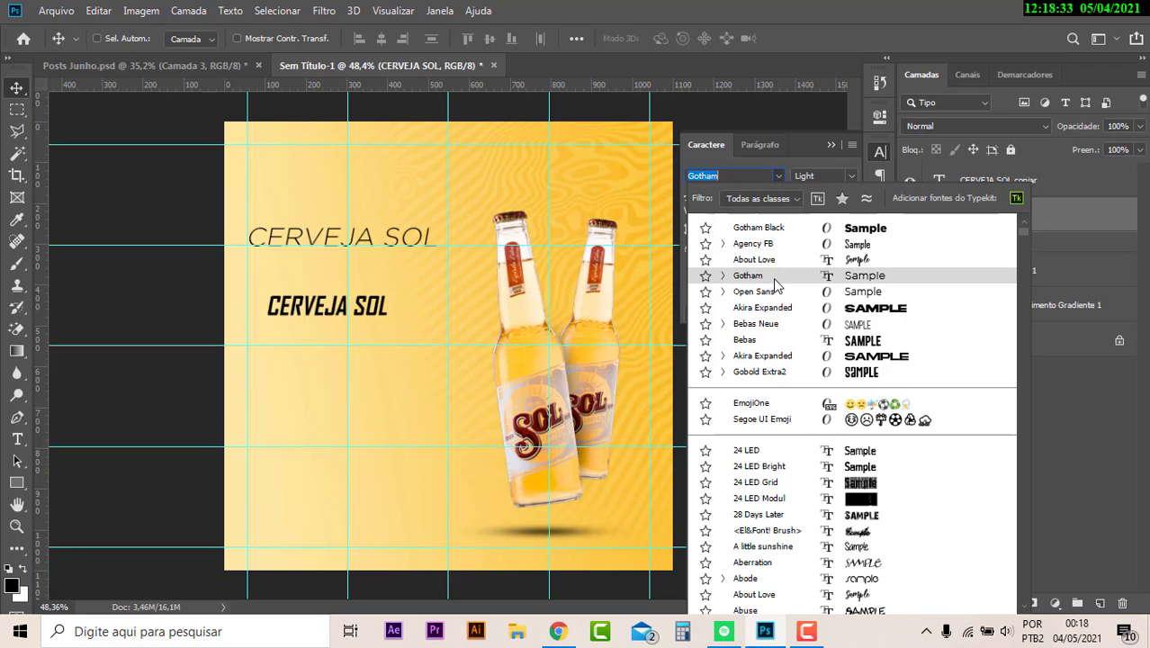
left_click(775, 283)
left_click(846, 177)
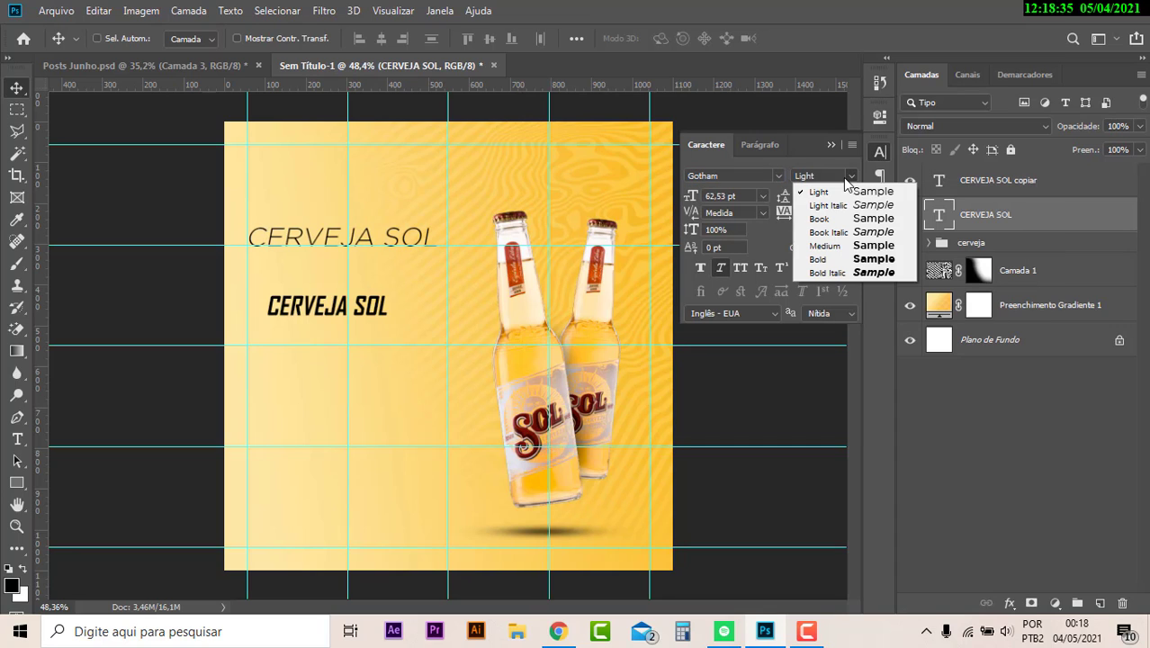
left_click(775, 174)
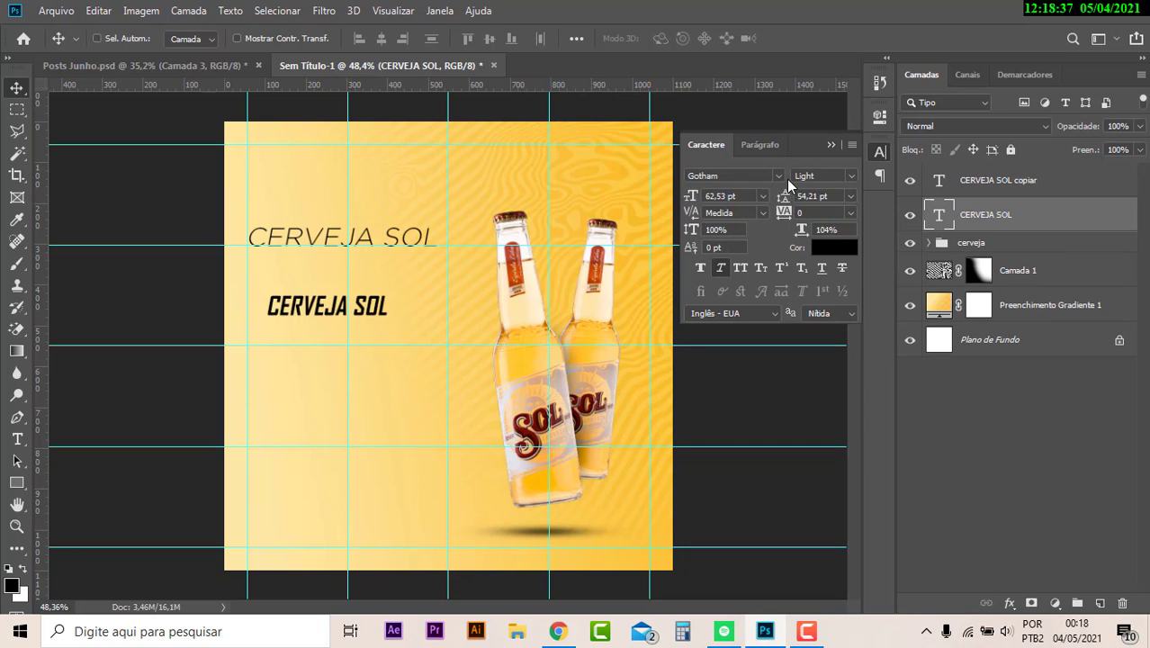
left_click(778, 175)
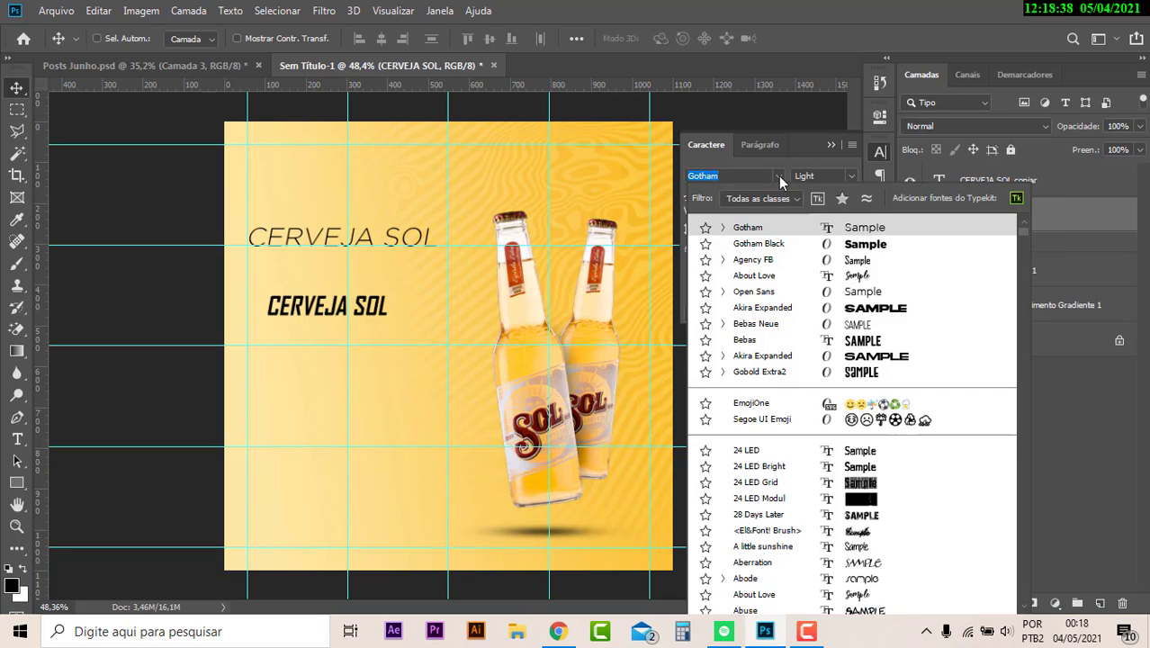
left_click(780, 243)
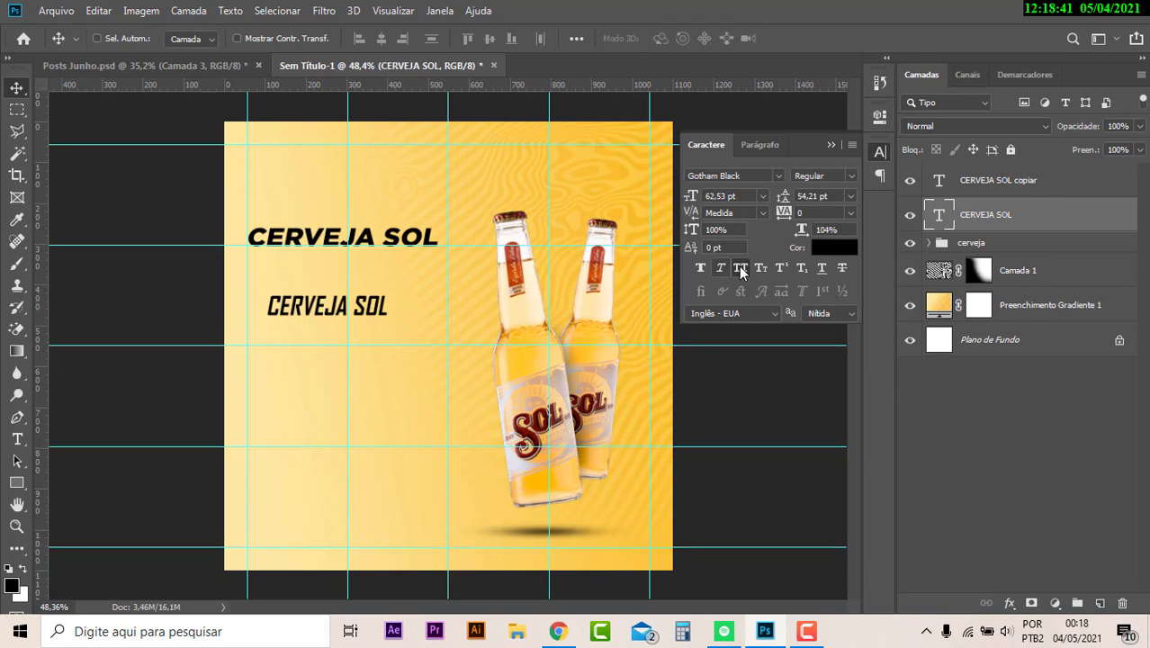
left_click(721, 268)
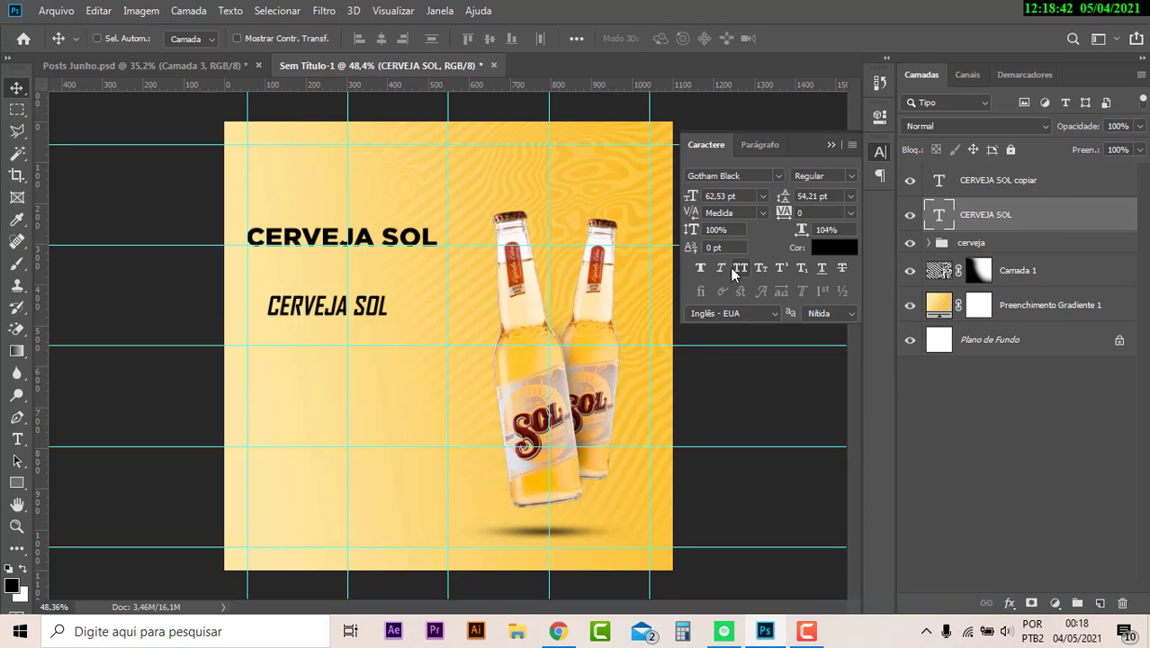
Bring the Character panel back up and open its text colour picker.
left_click(830, 146)
left_click(881, 152)
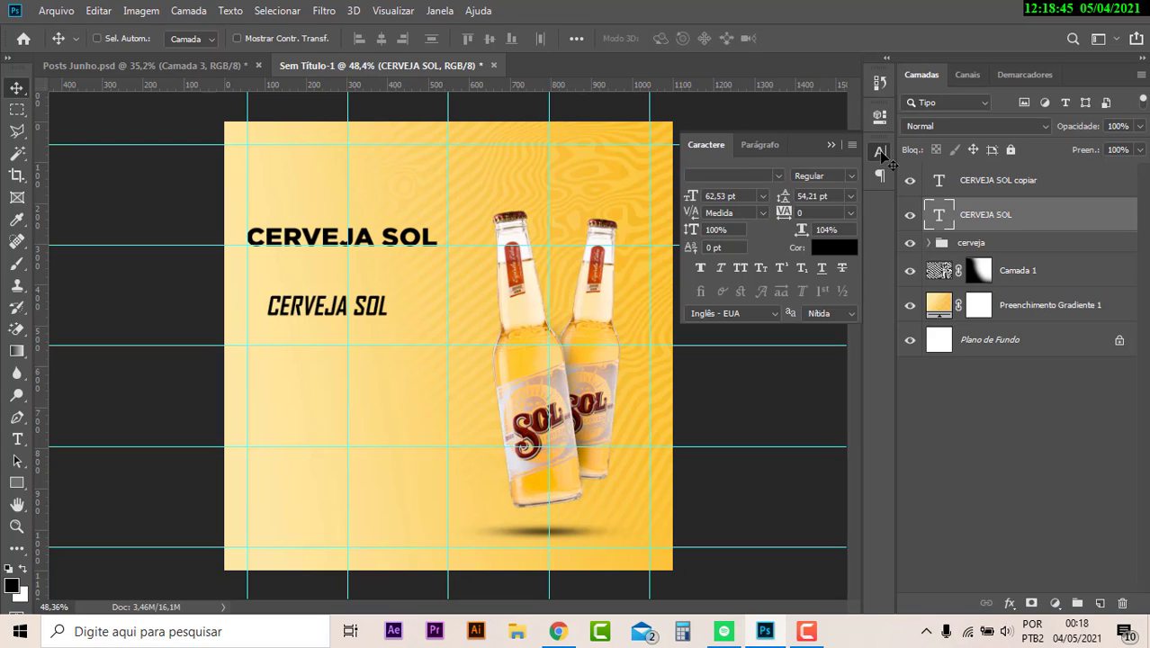
left_click(879, 153)
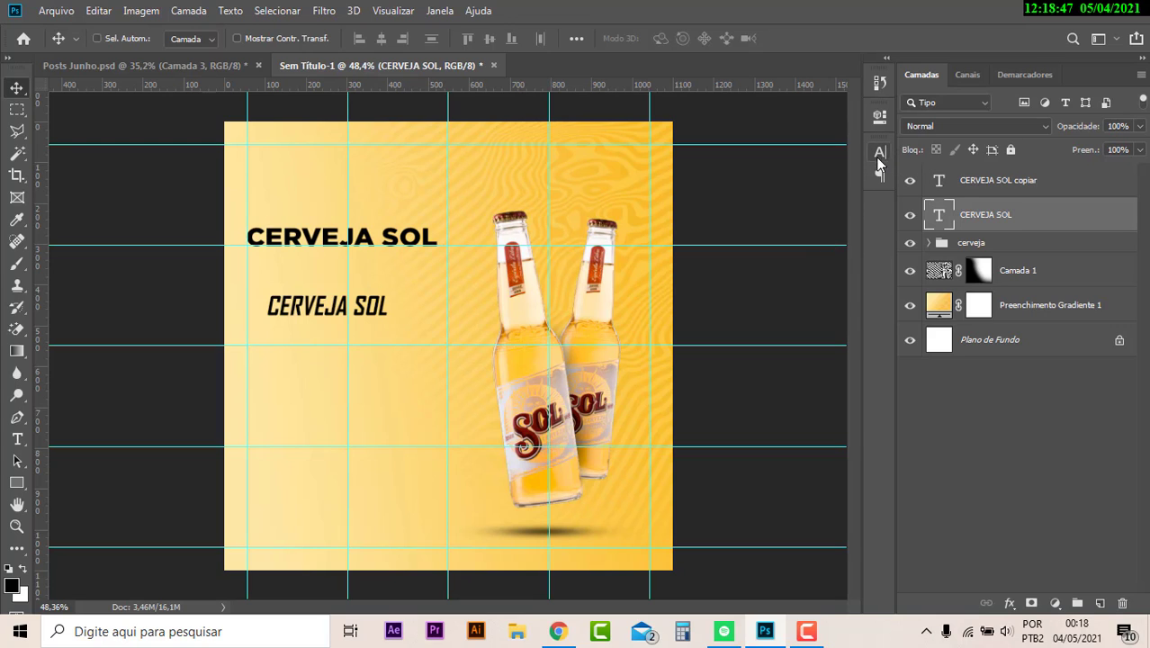
left_click(877, 156)
left_click(837, 248)
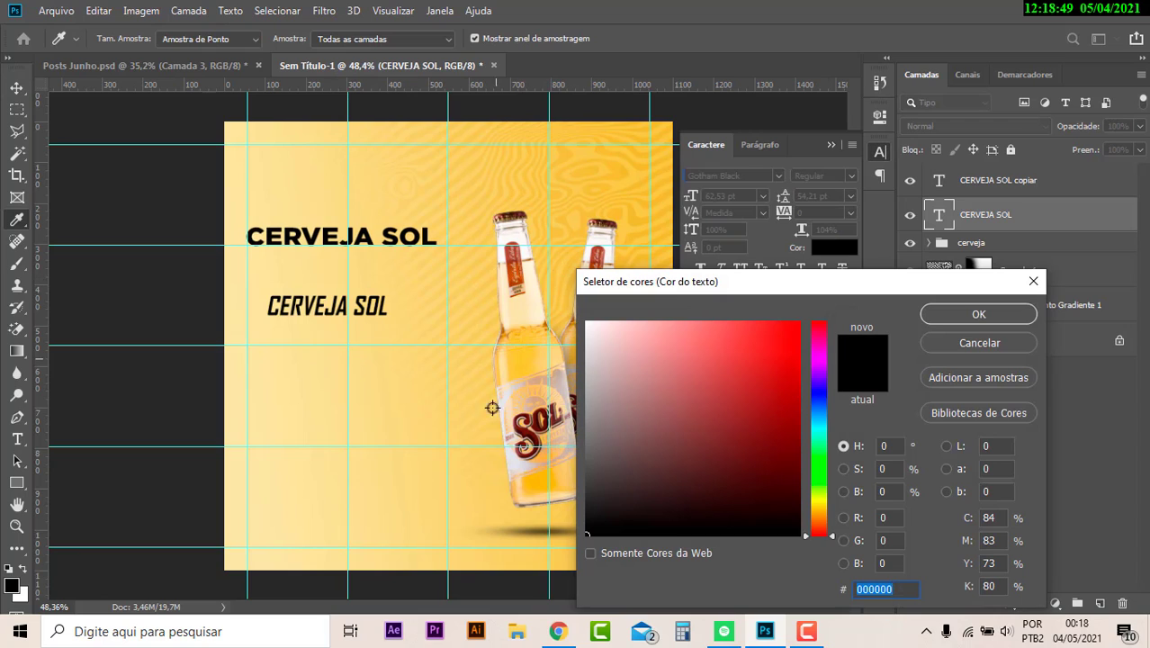
Sample the SOL logo red and settle on #6e0e04 for the top heading.
left_click(528, 440)
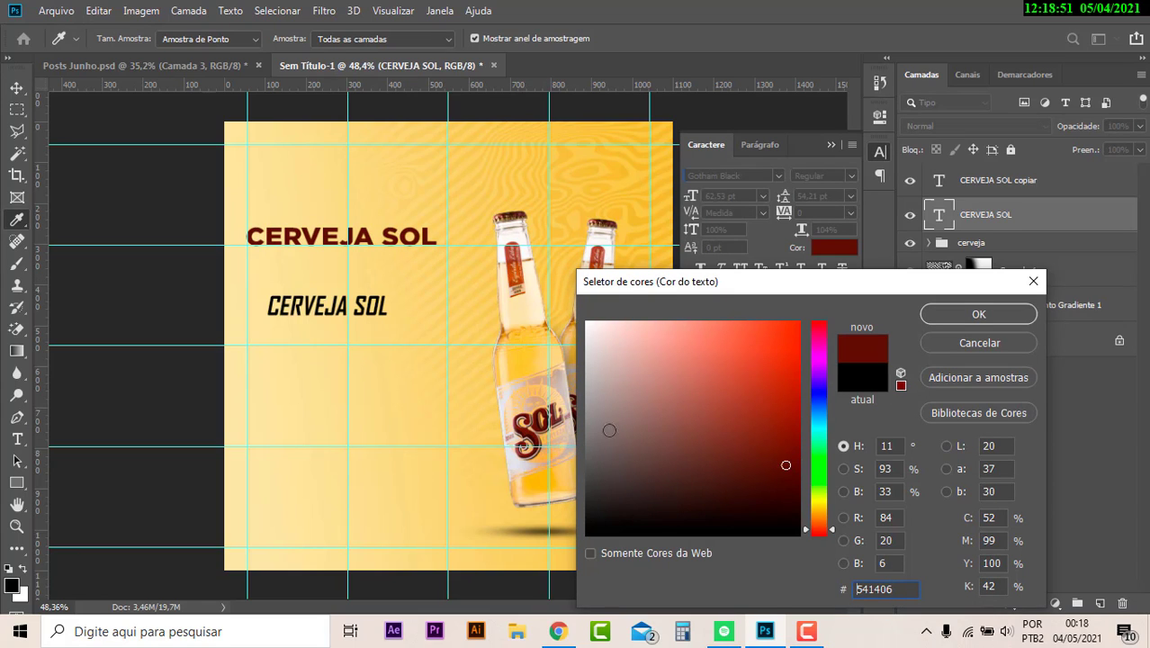
left_click(536, 423)
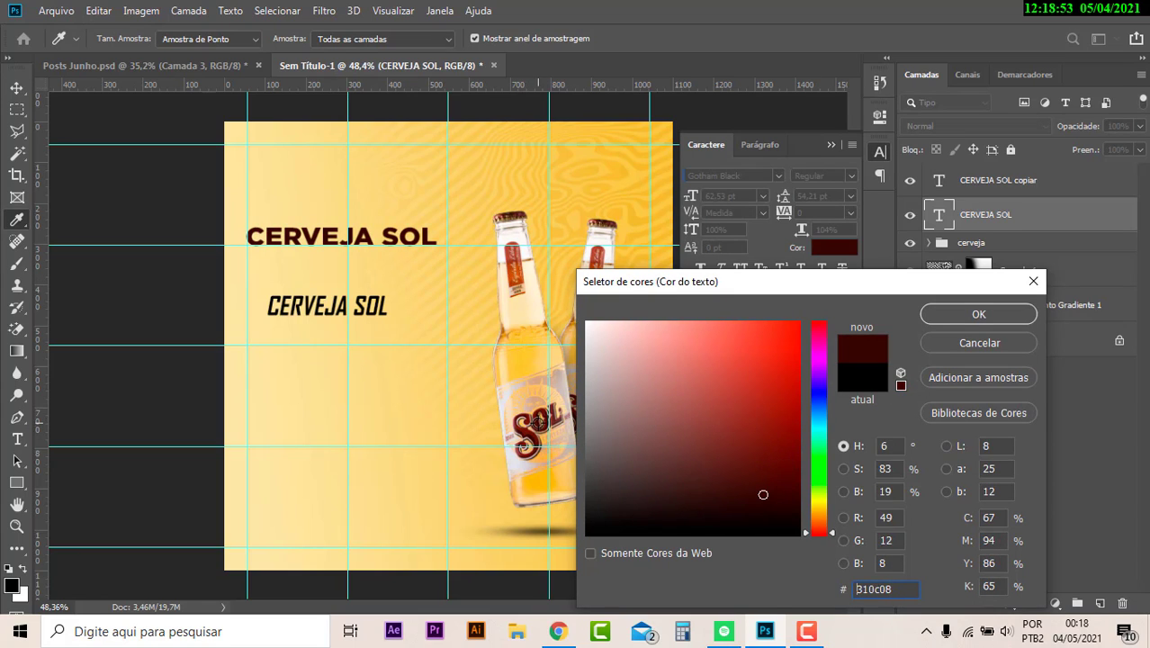
left_click(519, 420)
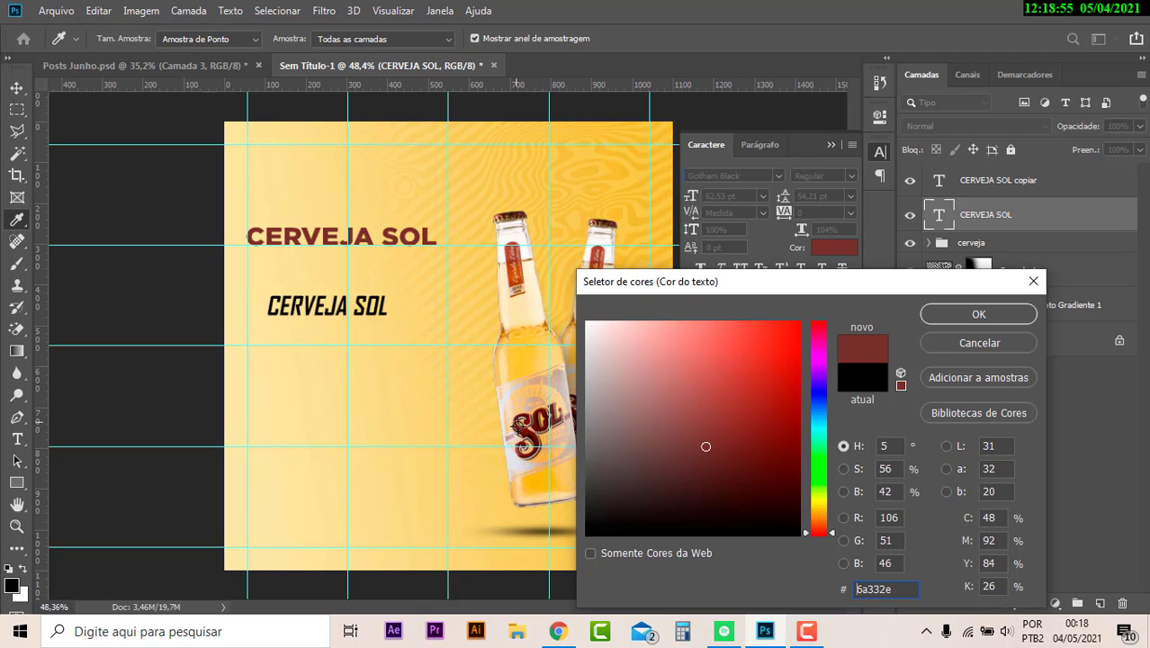
left_click(528, 440)
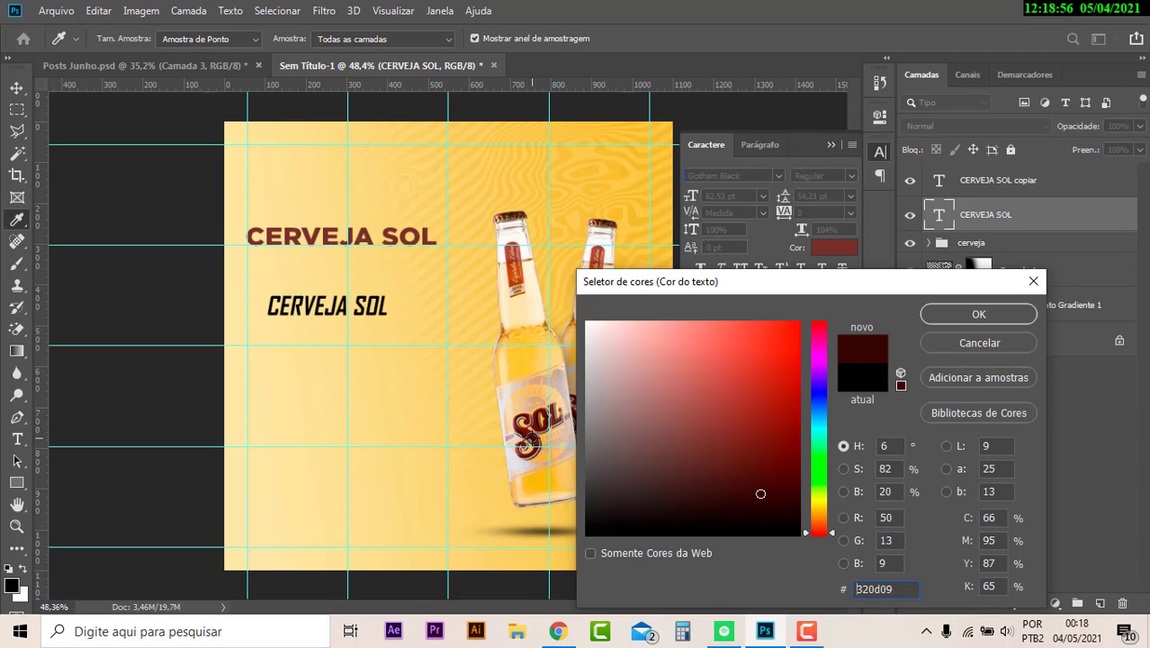
left_click(947, 315)
key("v")
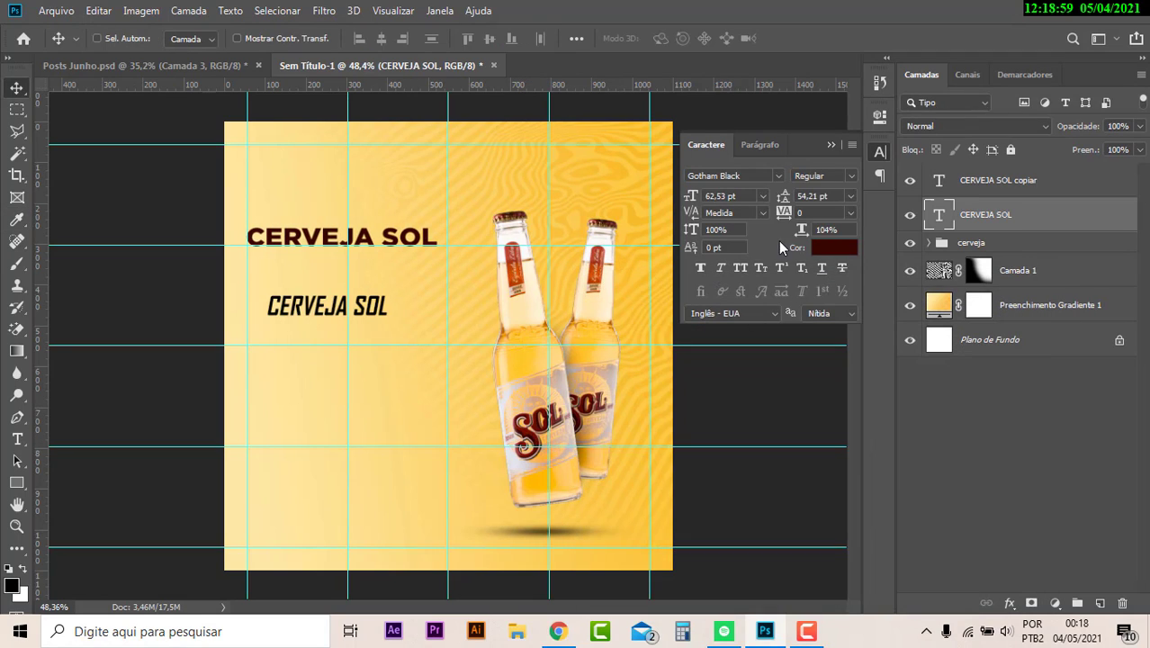
left_click(820, 251)
left_click(792, 443)
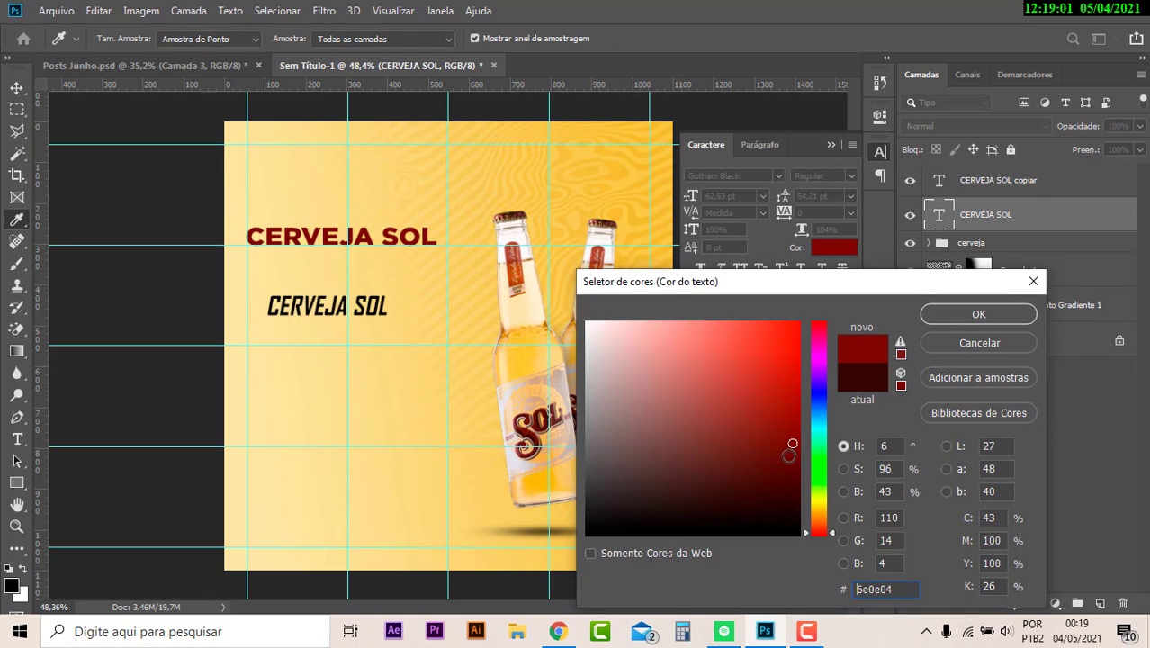
left_click(977, 314)
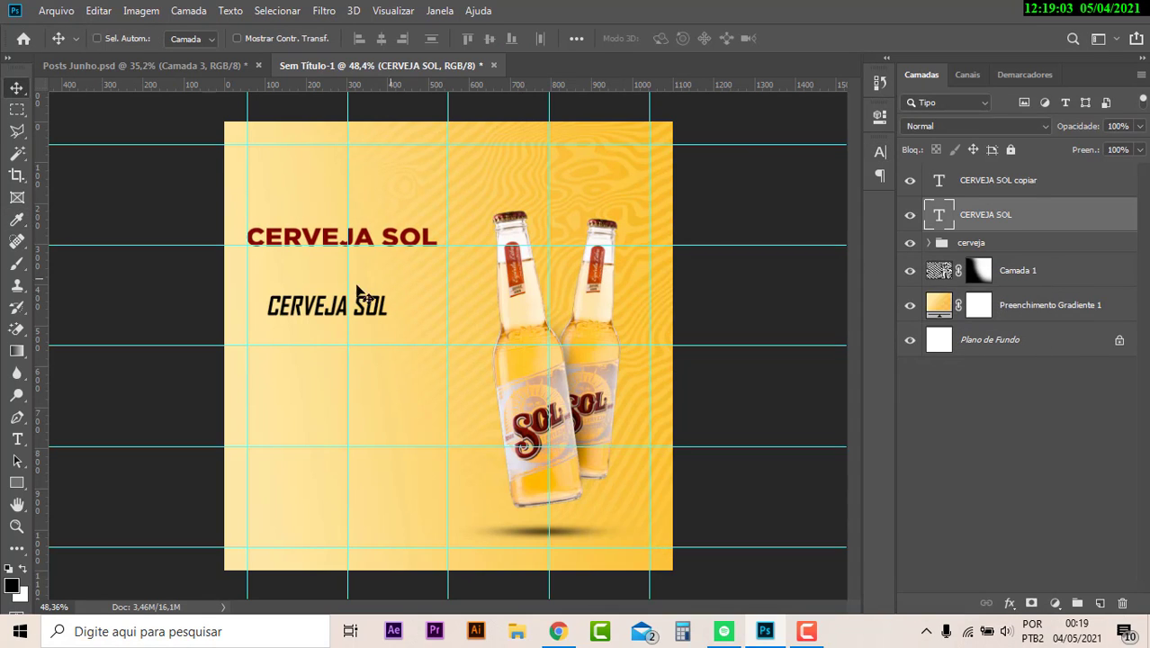
scroll(331, 302, "up", 2)
Retype the copied heading as LONG NECK.
scroll(331, 302, "up", 1)
left_click(385, 332, "ctrl")
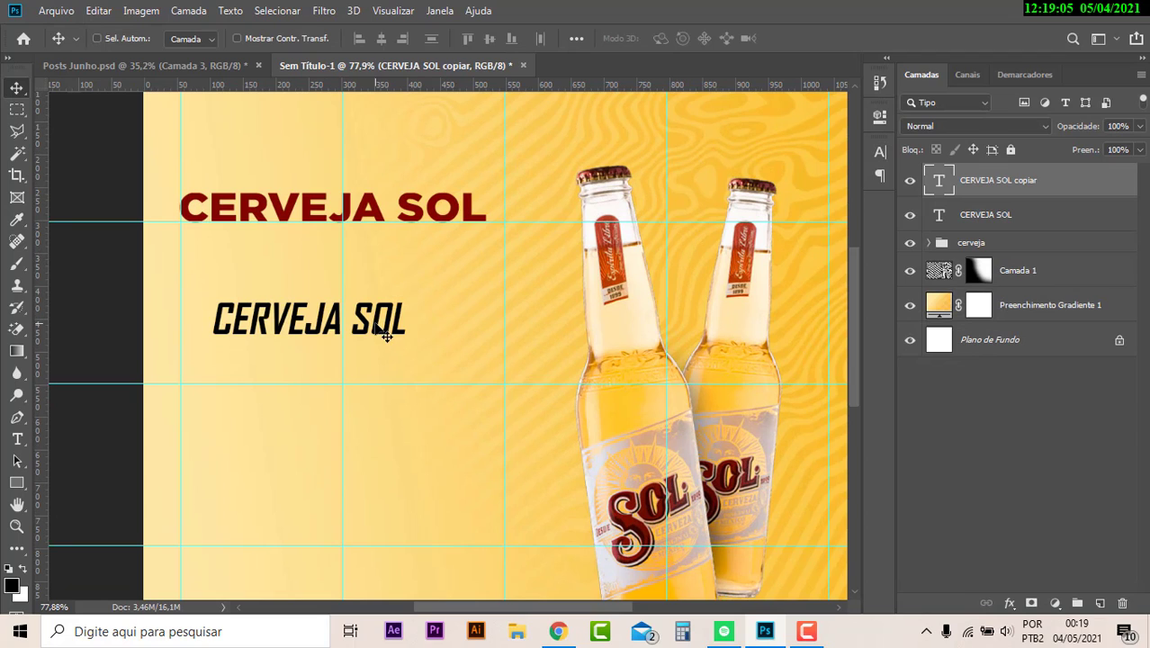
double_click(385, 334)
key("ctrl+a")
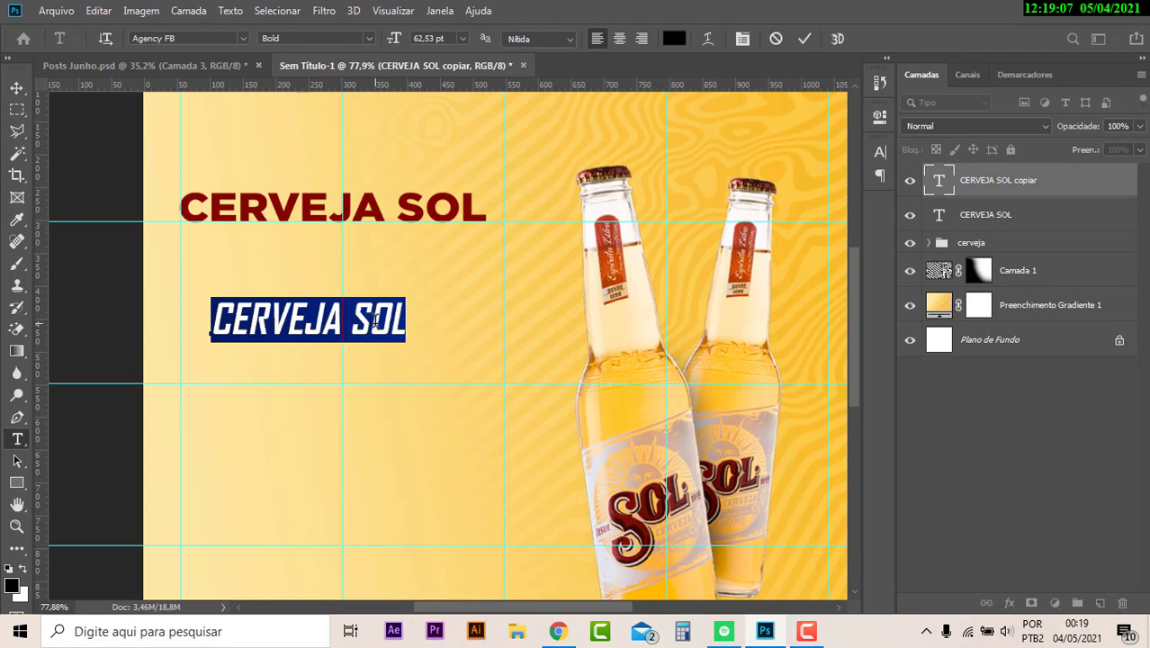
type("LONG N")
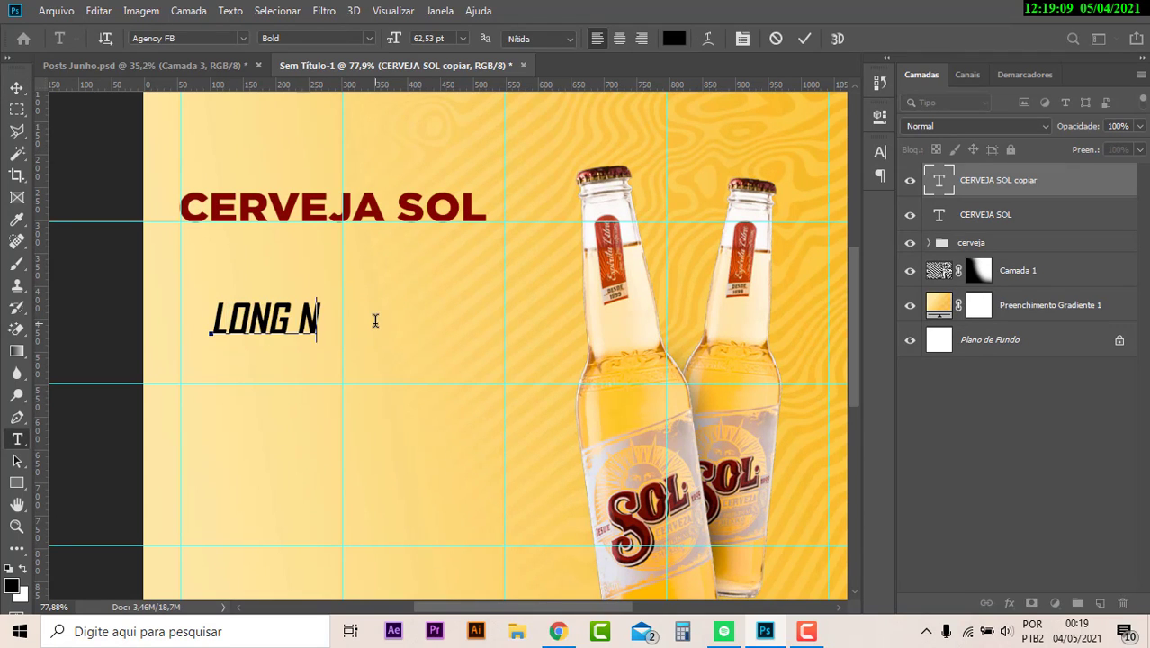
type("ECK")
key("Left")
key("Left")
key("Left")
key("Delete")
key("Delete")
key("Delete")
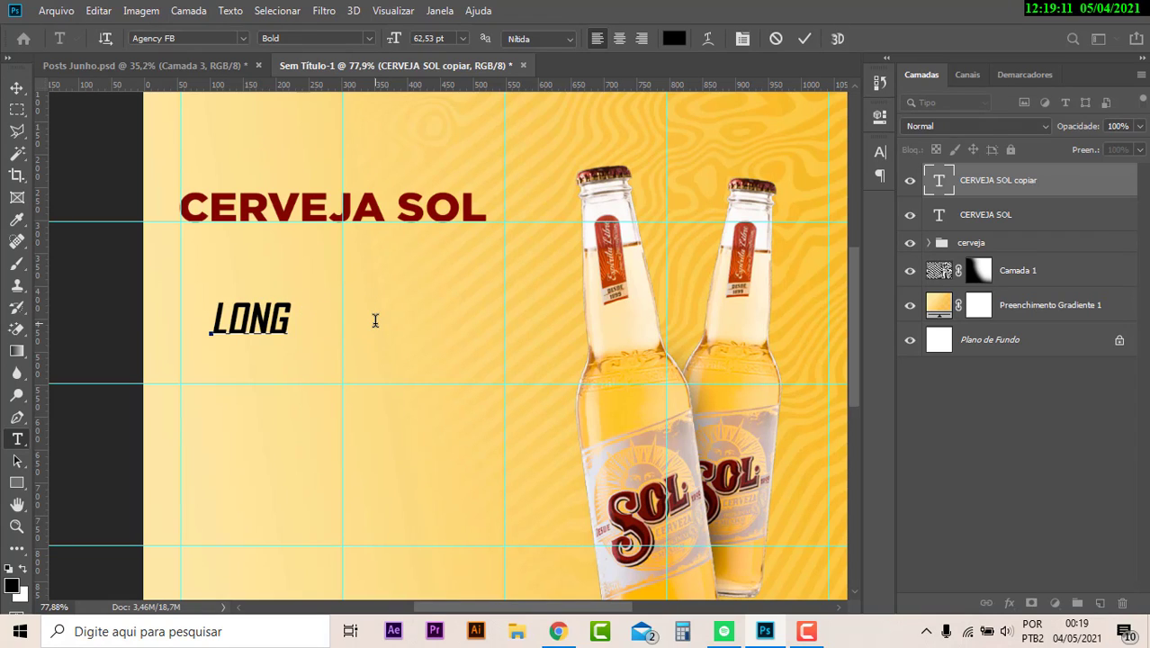
type("NECK")
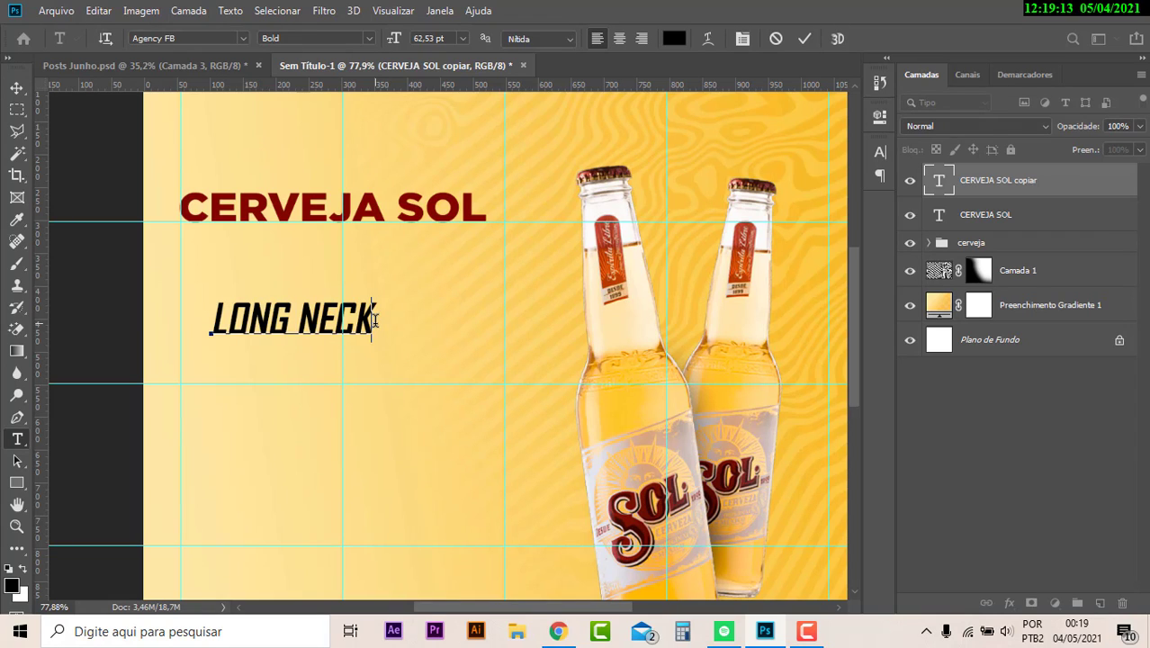
left_click(17, 87)
Compare with the references, then move LONG NECK up just under CERVEJA SOL.
left_click(77, 67)
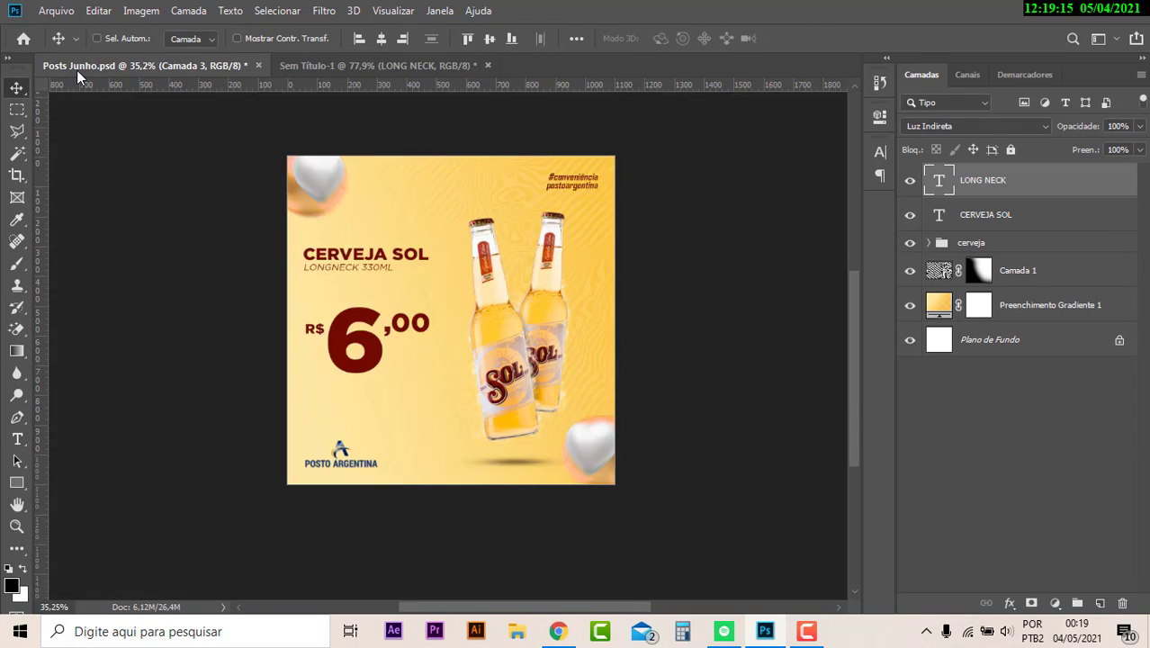
left_click(340, 65)
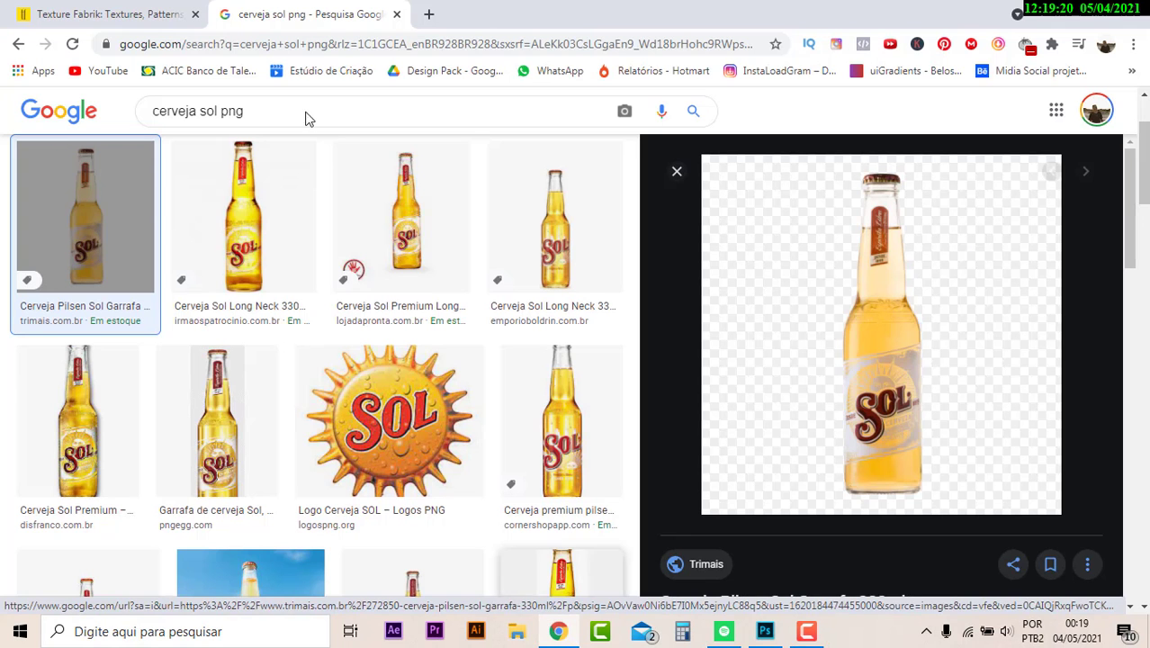
left_click(558, 630)
left_click(286, 101)
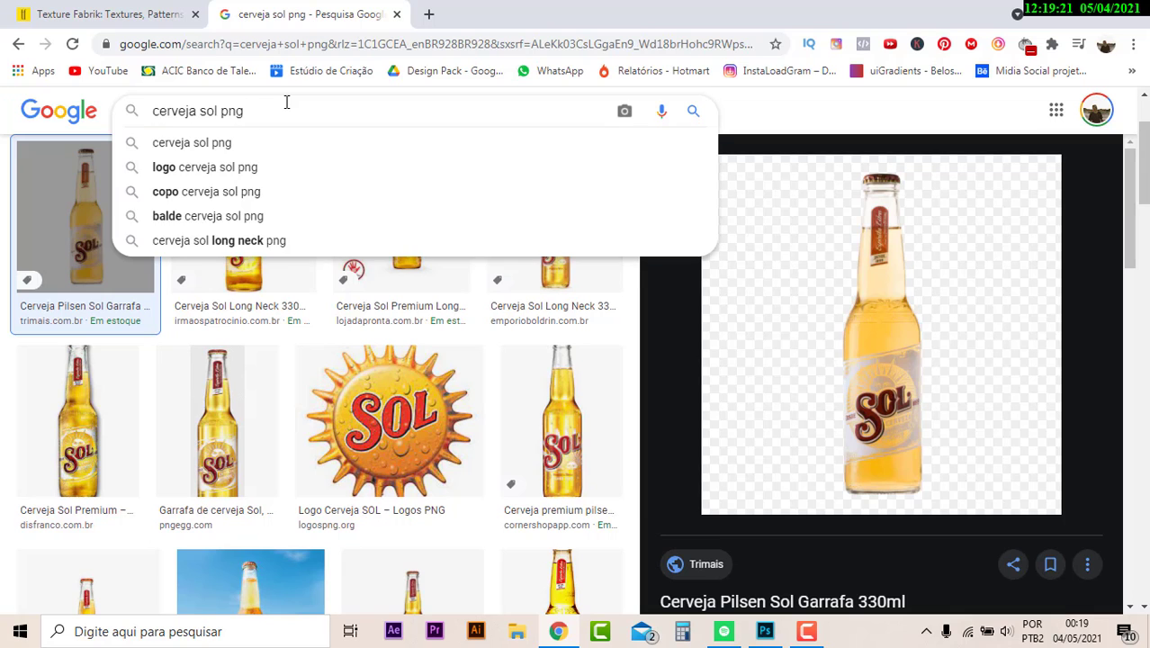
type("L")
key("alt+Tab")
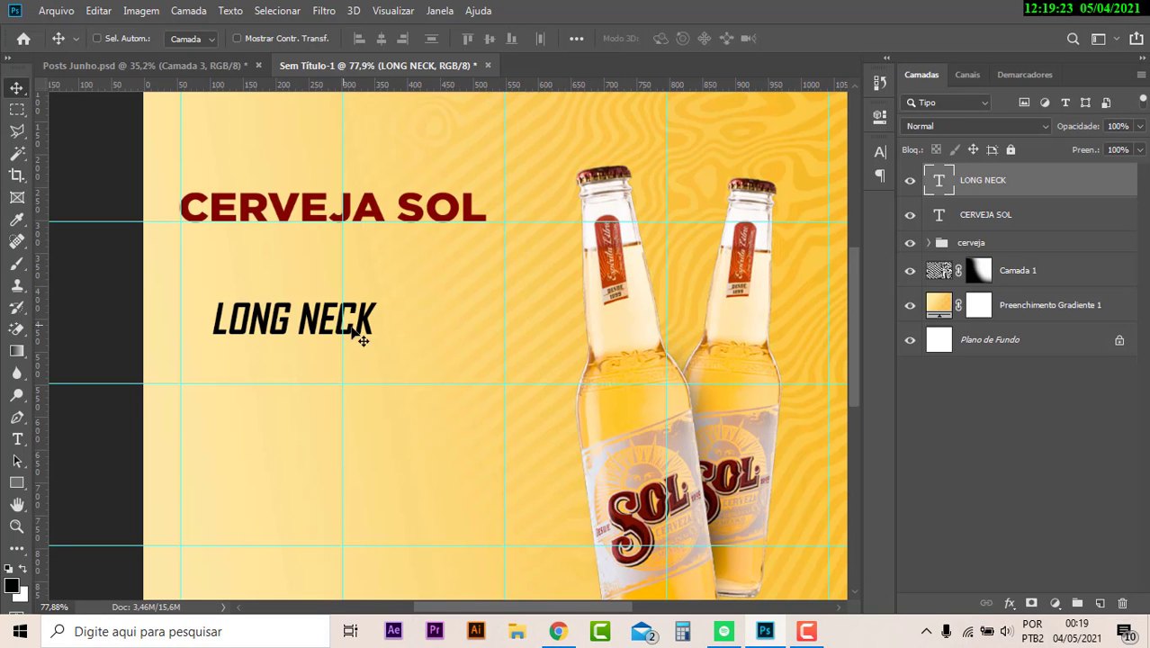
key("t")
left_click(356, 319)
triple_click(356, 319)
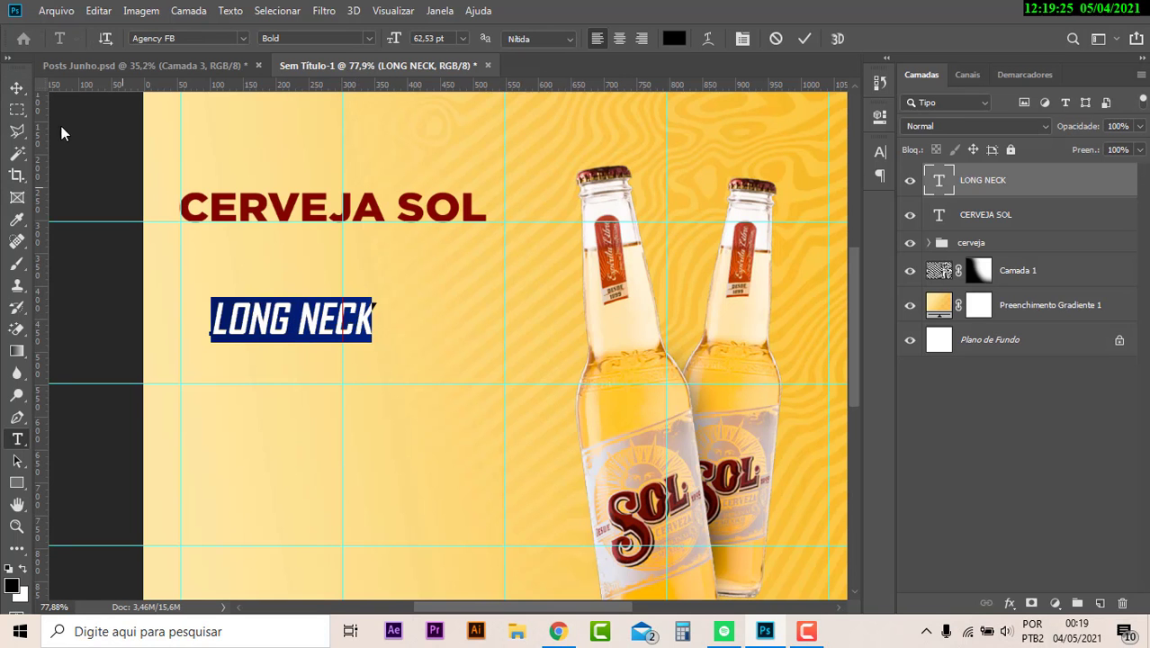
left_click(17, 88)
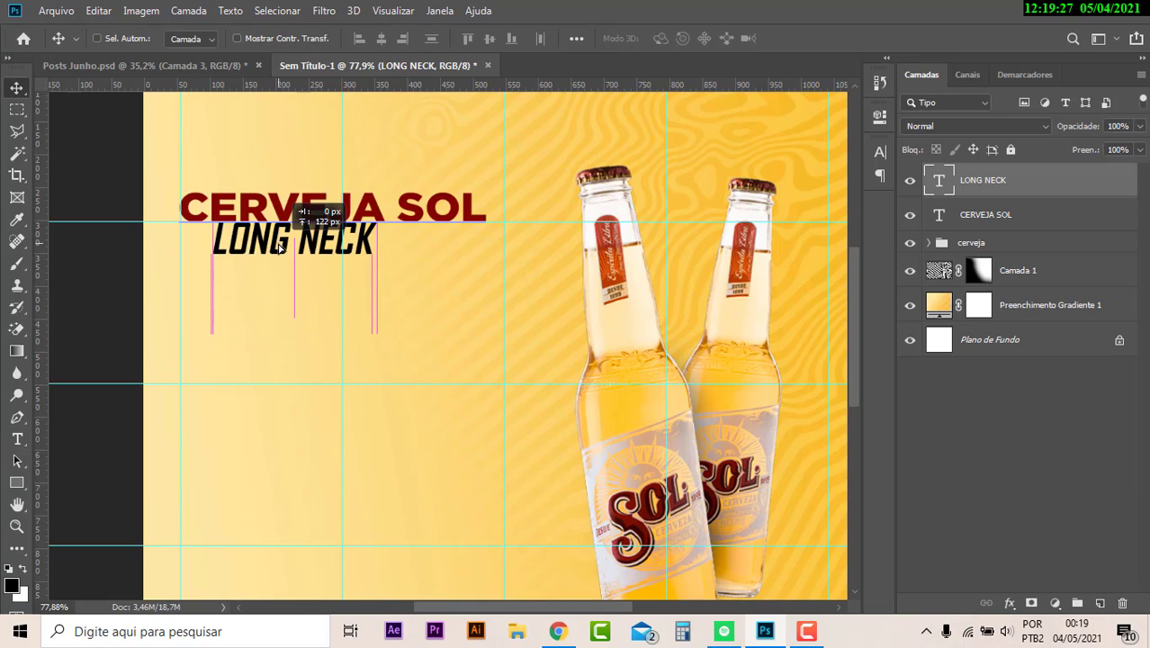
left_click_drag(270, 326, 270, 258)
Set LONG NECK to Gotham Book and colour it with the title's dark red.
left_click(882, 151)
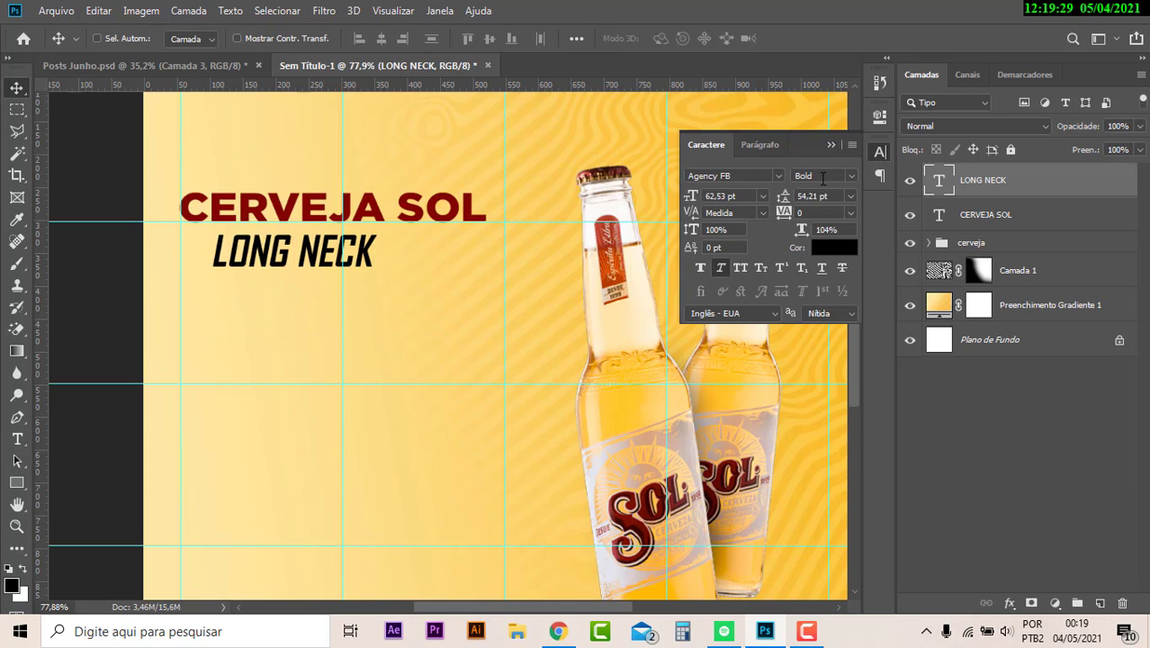
left_click(779, 175)
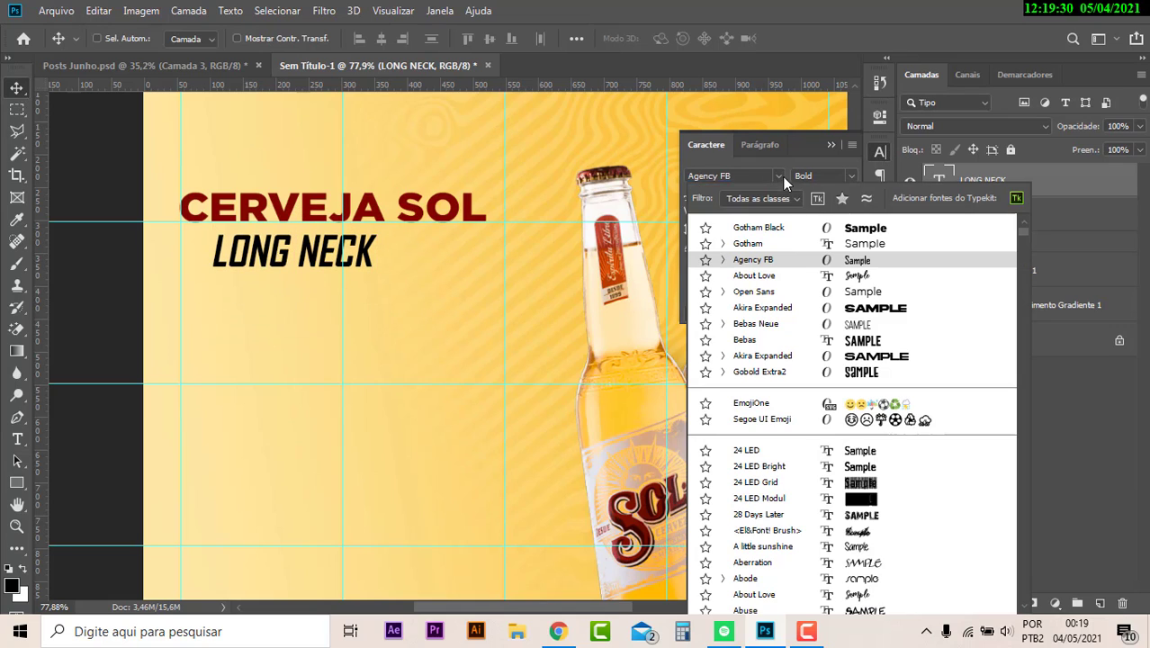
left_click(788, 243)
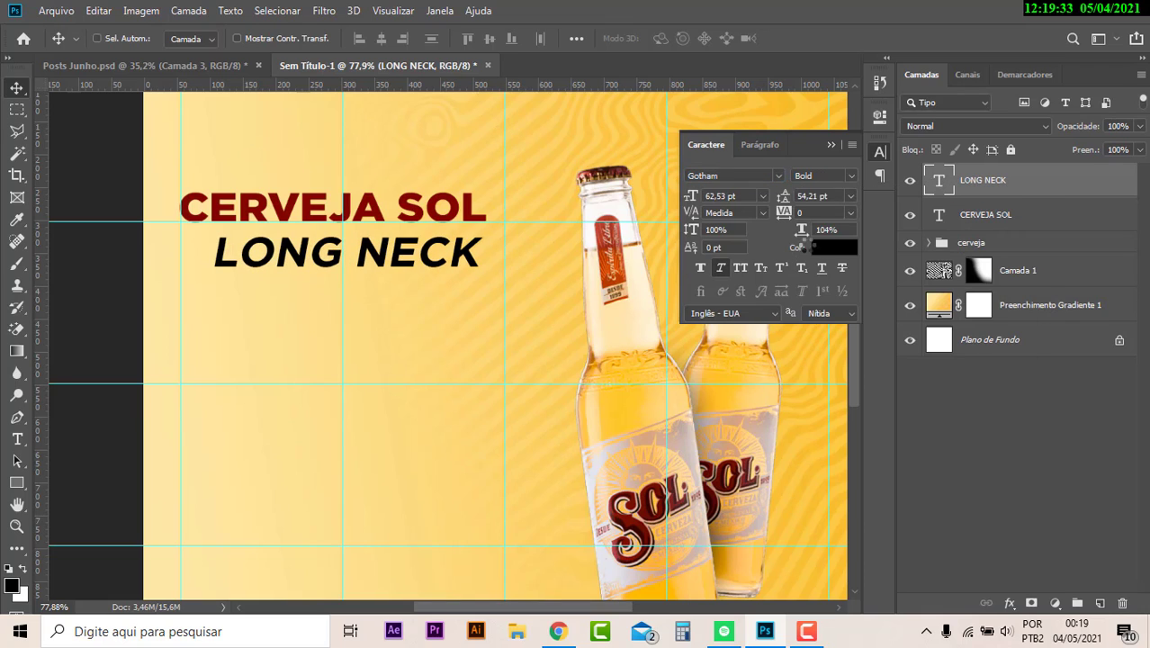
left_click(850, 176)
left_click(834, 223)
left_click(834, 247)
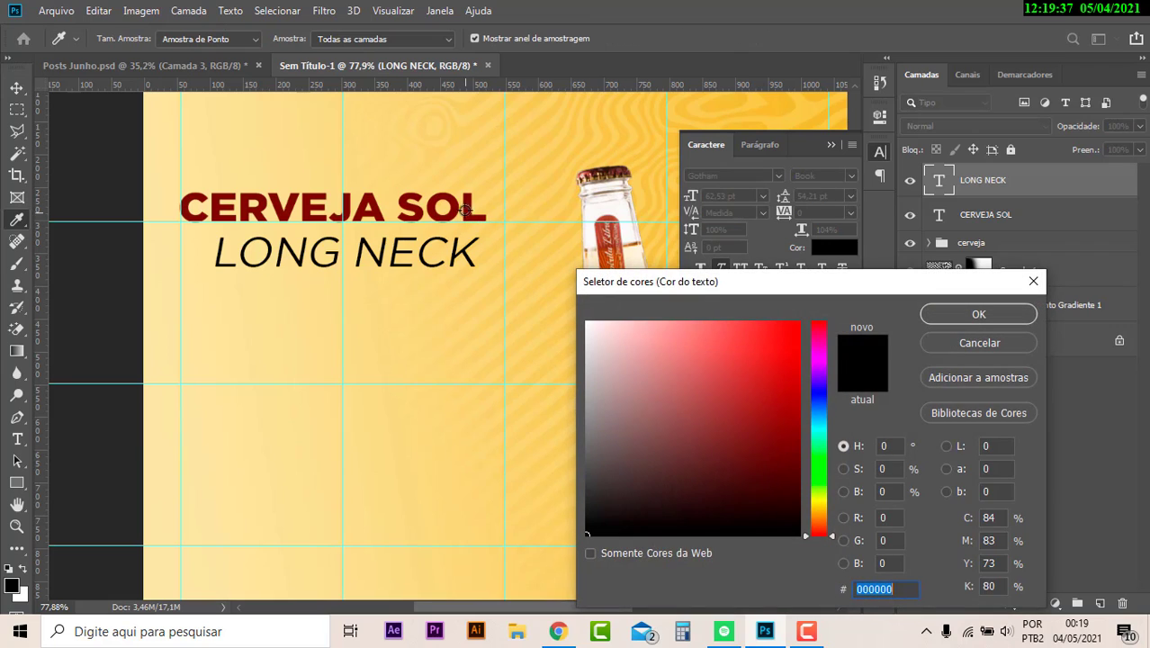
left_click(455, 205)
left_click(979, 314)
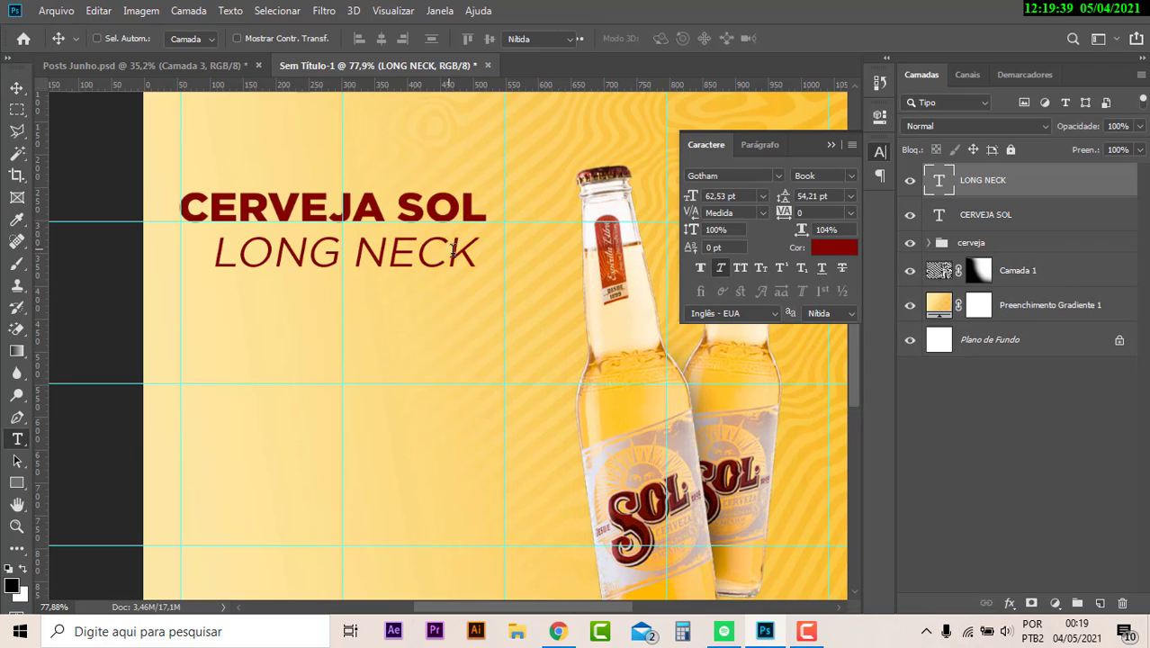
Append 330ML to the subtitle so it reads LONG NECK 330ML.
type(" 35")
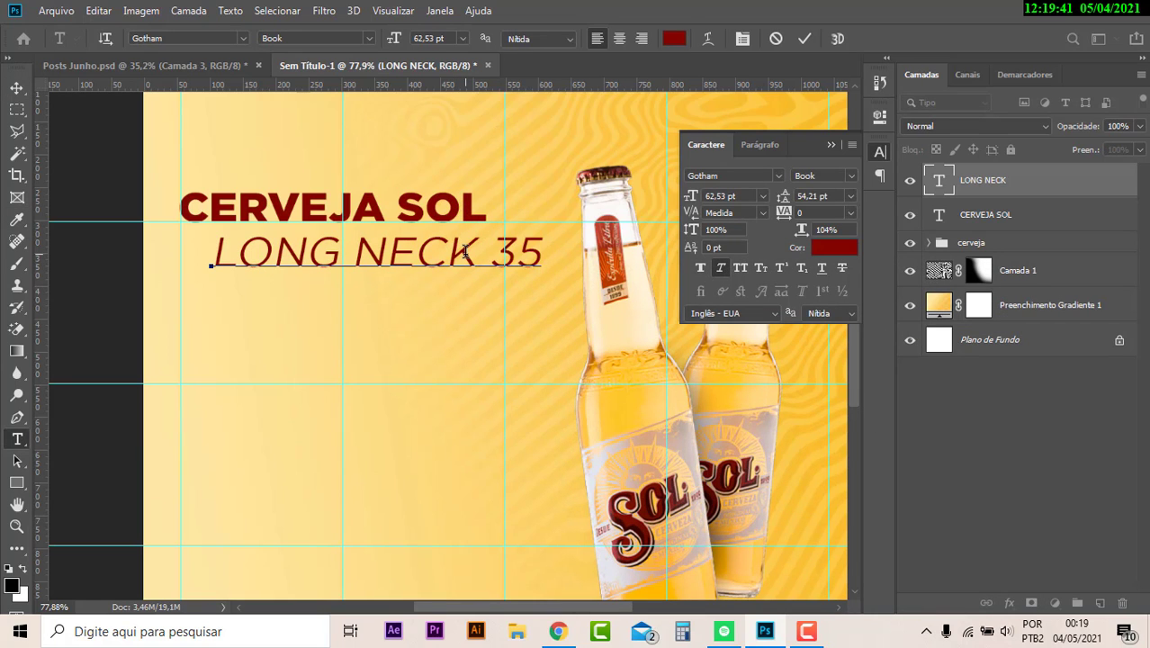
key("Delete")
type("30")
type("ML")
left_click(16, 87)
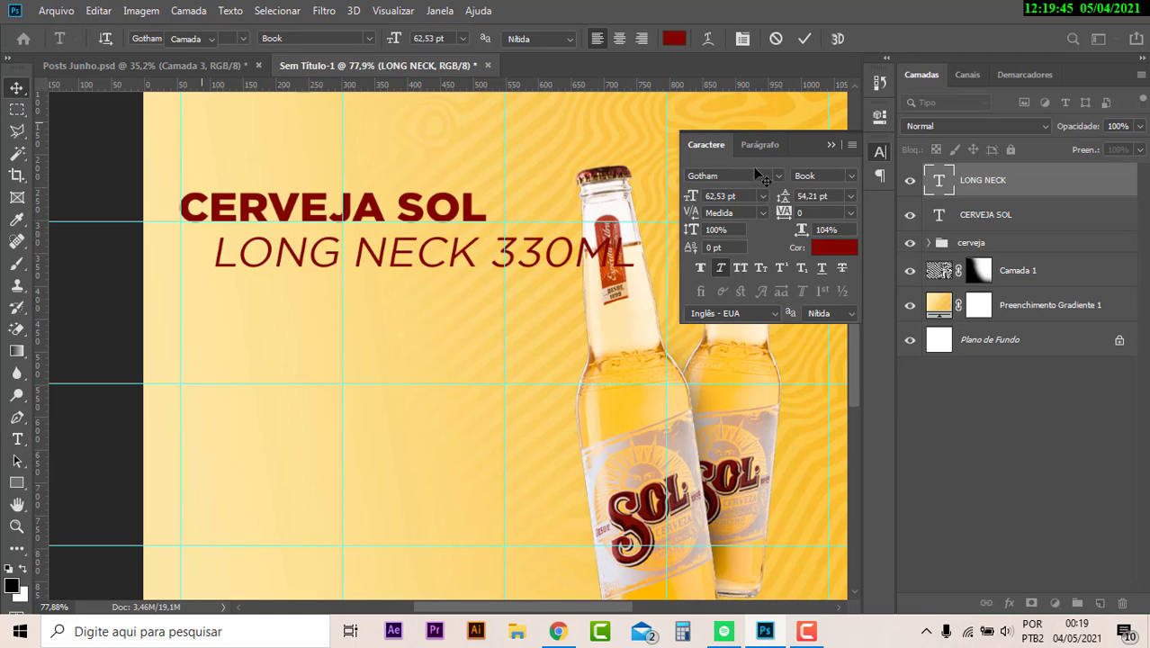
left_click(831, 144)
Shrink LONG NECK 330ML, align it under CERVEJA SOL, and hide the guides.
key("ctrl+t")
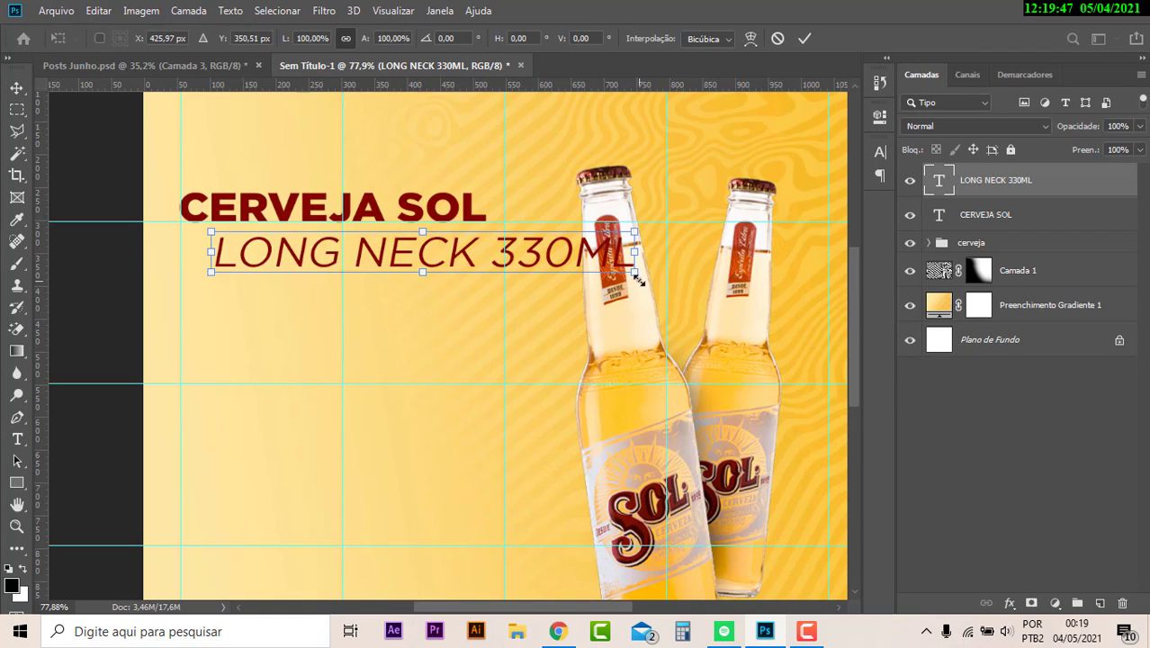
left_click_drag(635, 265, 415, 250)
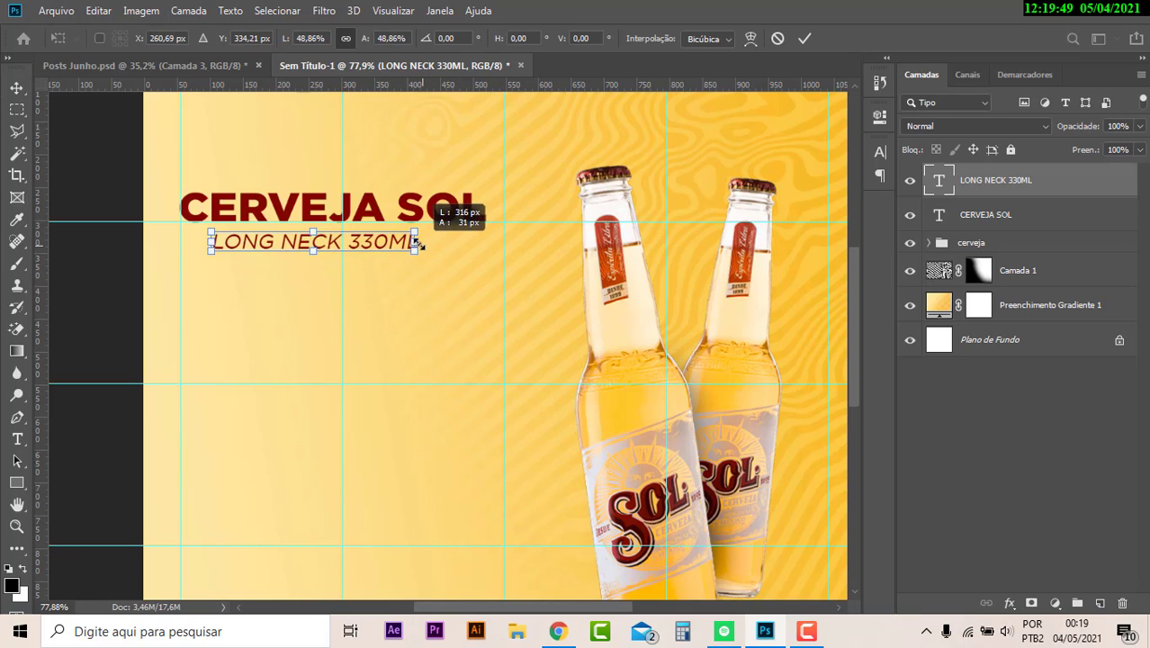
key("Return")
left_click_drag(296, 246, 263, 247)
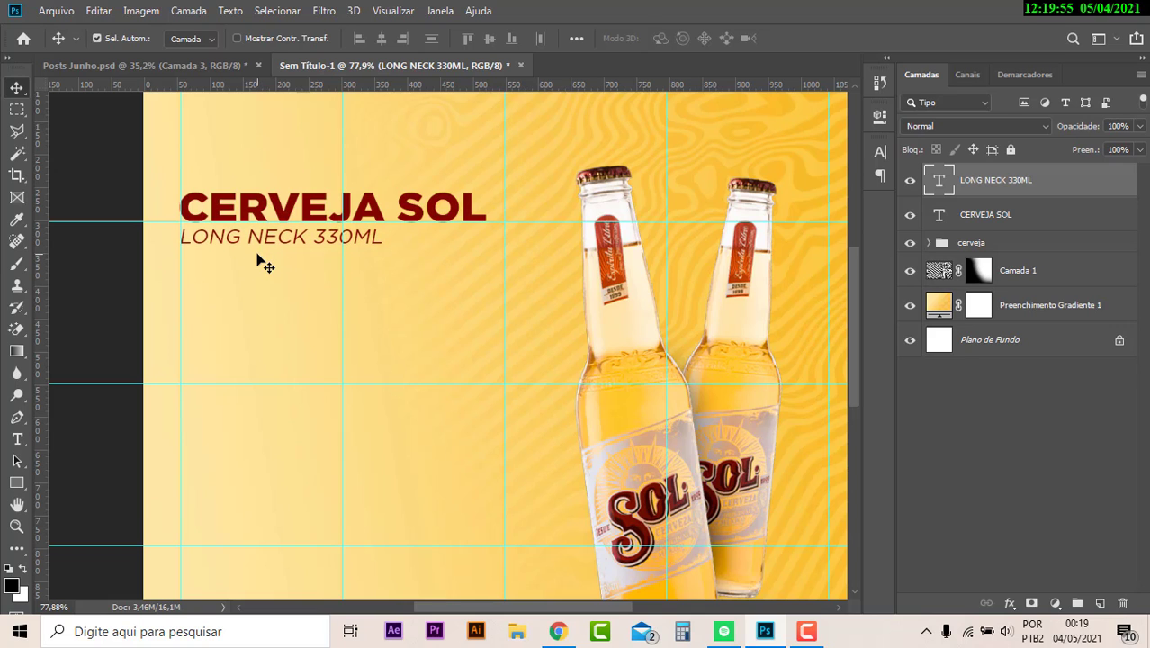
scroll(264, 262, "down", 3)
key("ctrl+semicolon")
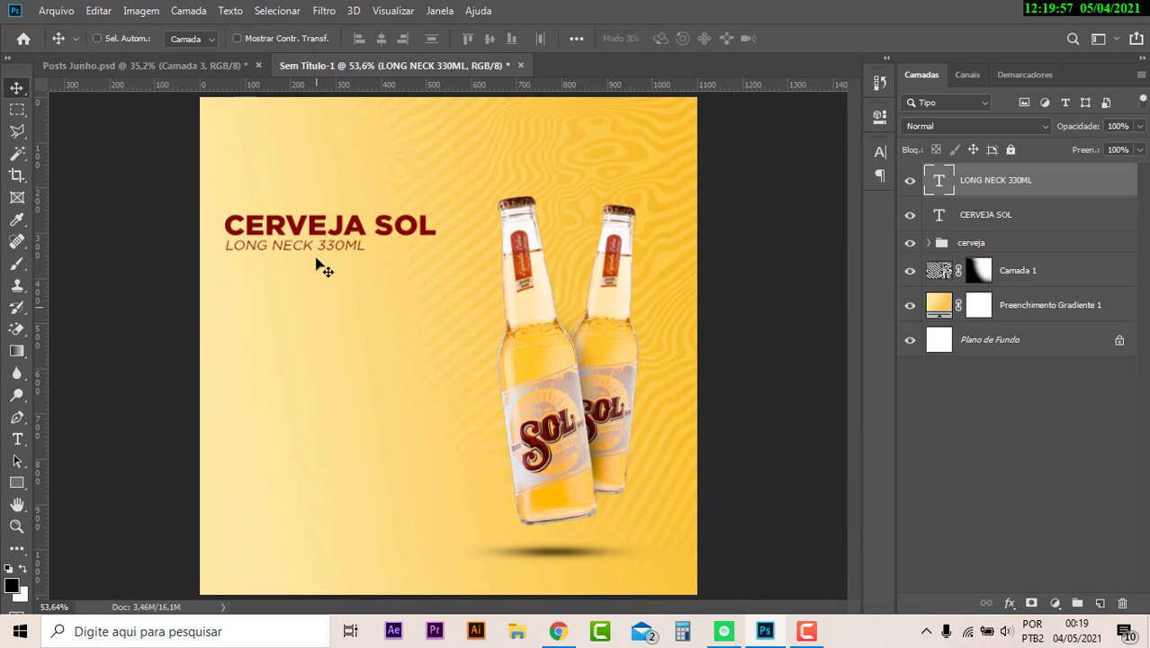
Check the heading font against the Posts Junho reference and show the guides again.
left_click(878, 153)
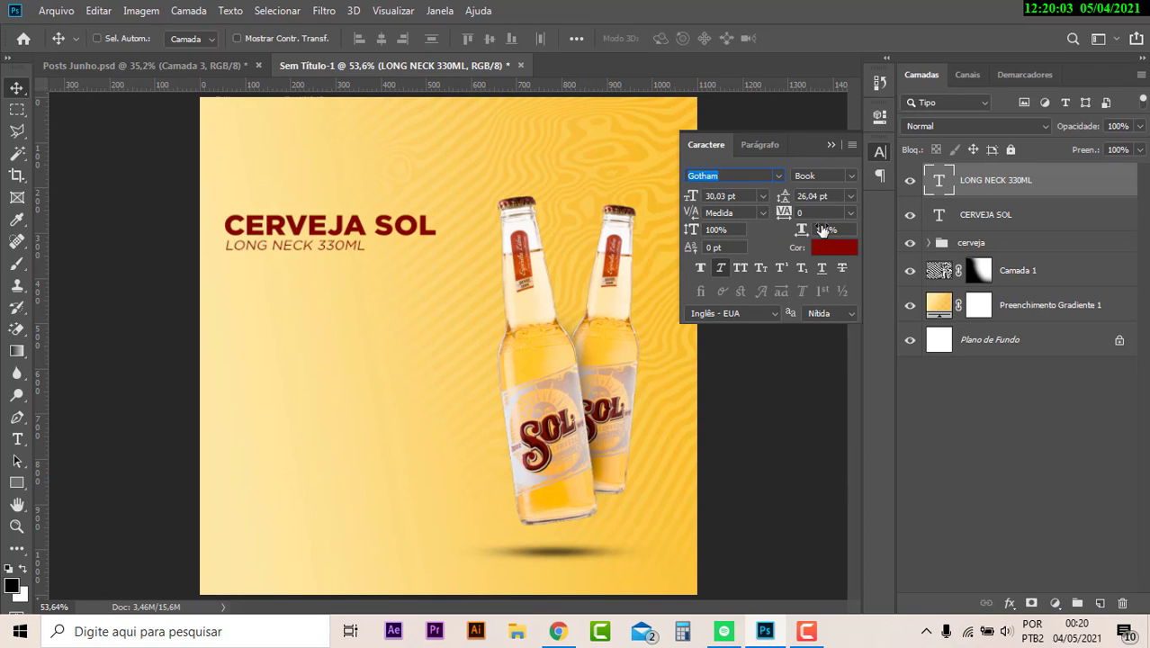
left_click(831, 144)
left_click(198, 65)
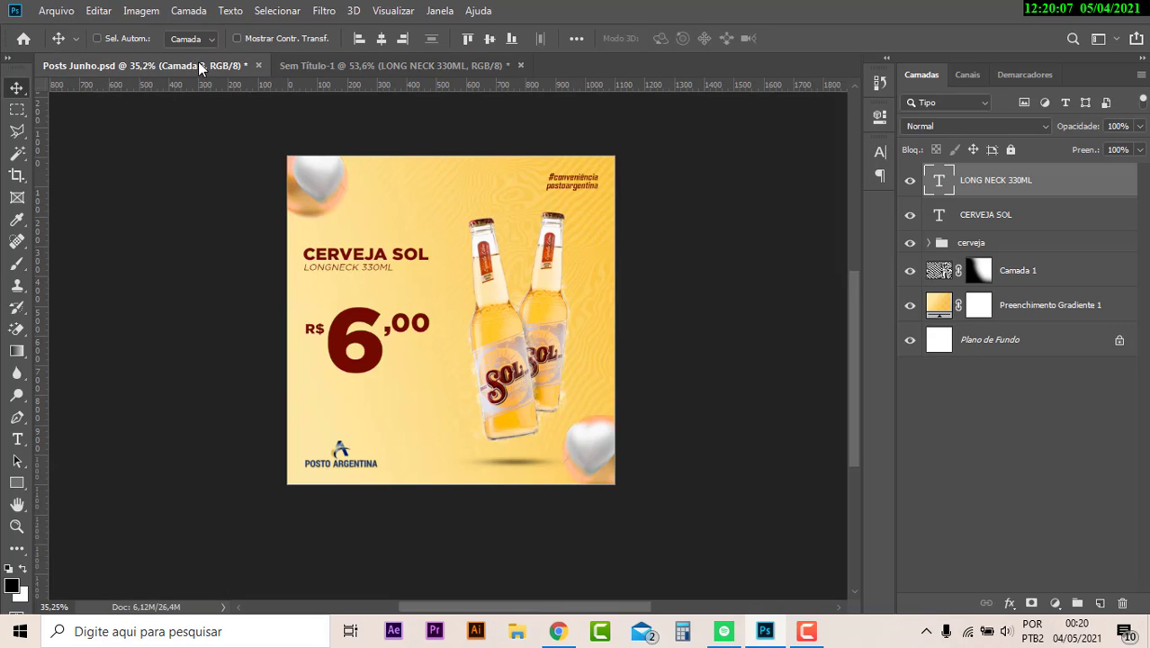
left_click(355, 71)
scroll(240, 216, "up", 2)
scroll(238, 223, "up", 1)
key("ctrl+semicolon")
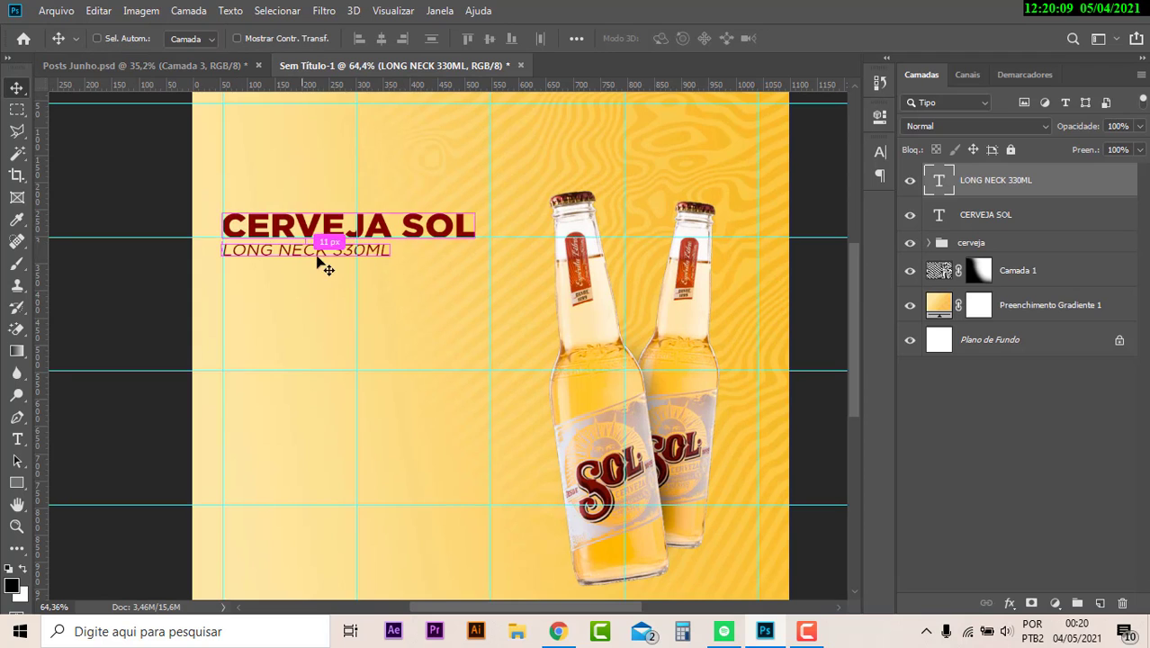
scroll(324, 256, "down", 2)
Duplicate the CERVEJA SOL title with Ctrl+J, move it mid-left, and retype it as R$.
left_click(321, 232, "ctrl")
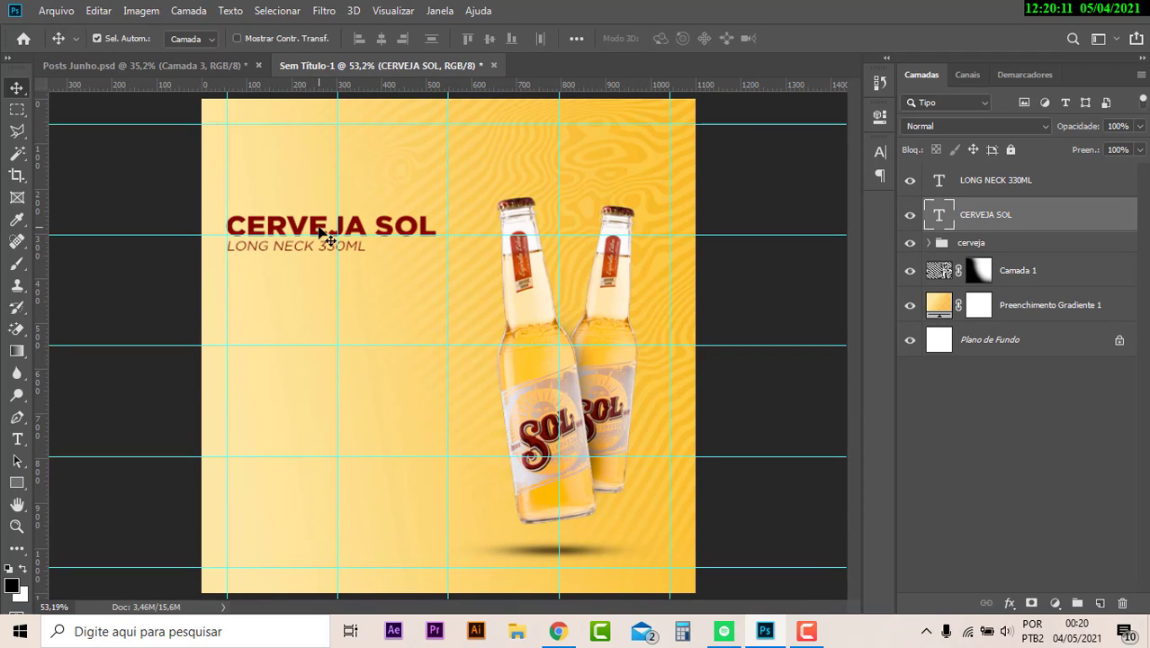
key("ctrl+j")
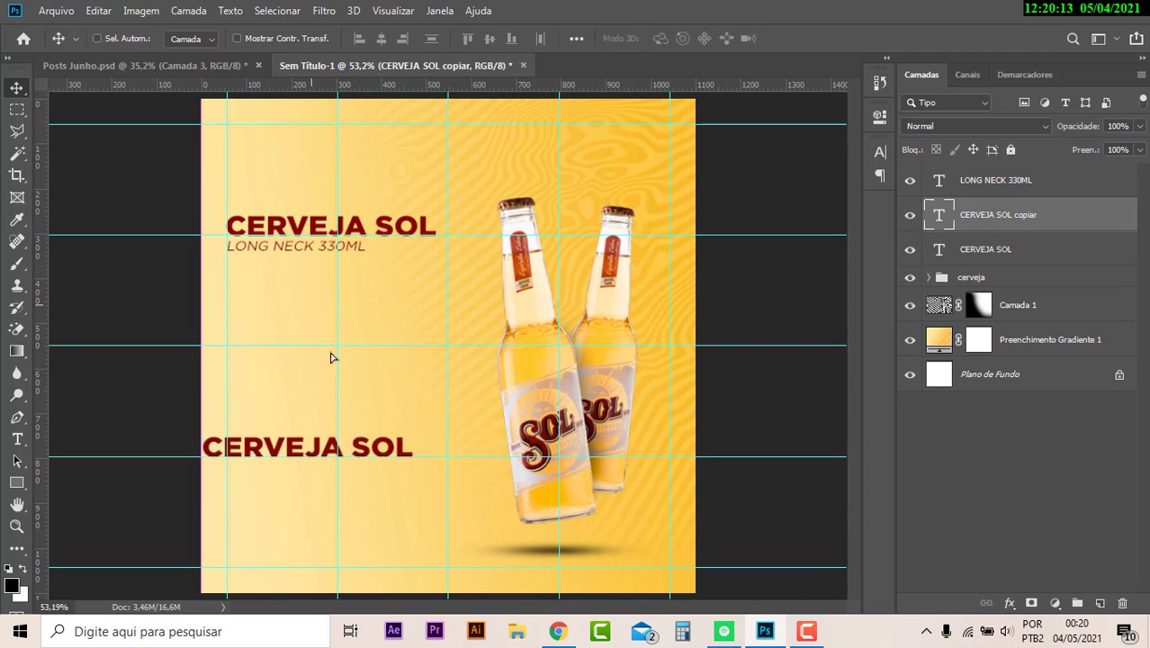
left_click_drag(309, 291, 316, 571)
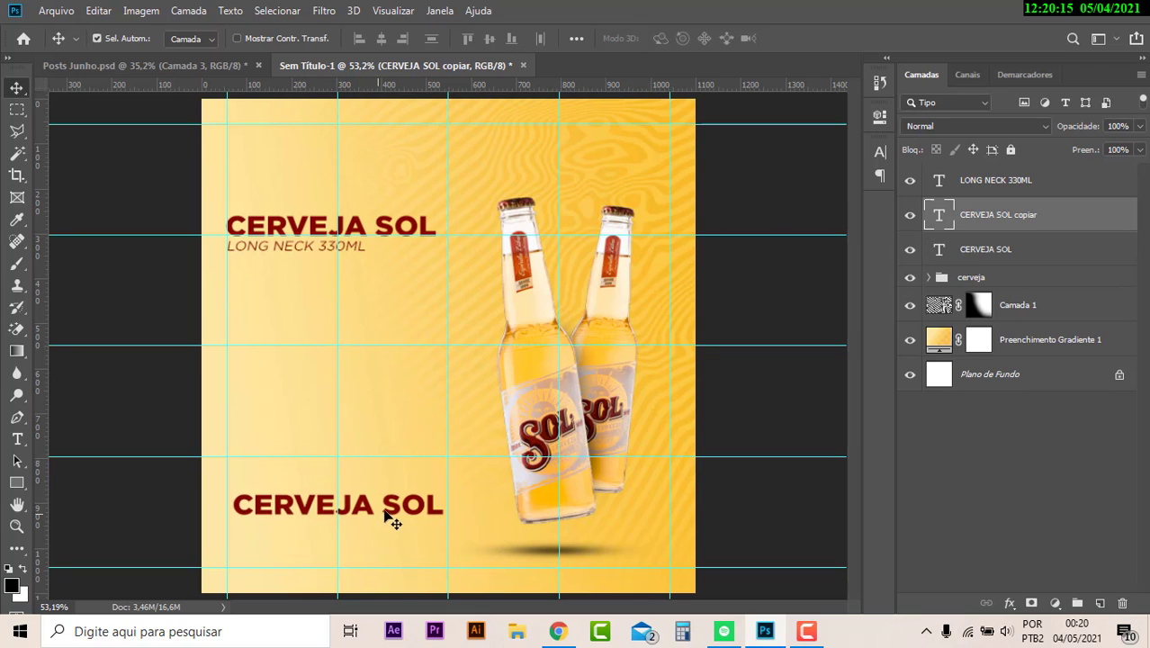
left_click_drag(390, 517, 381, 371)
double_click(382, 364)
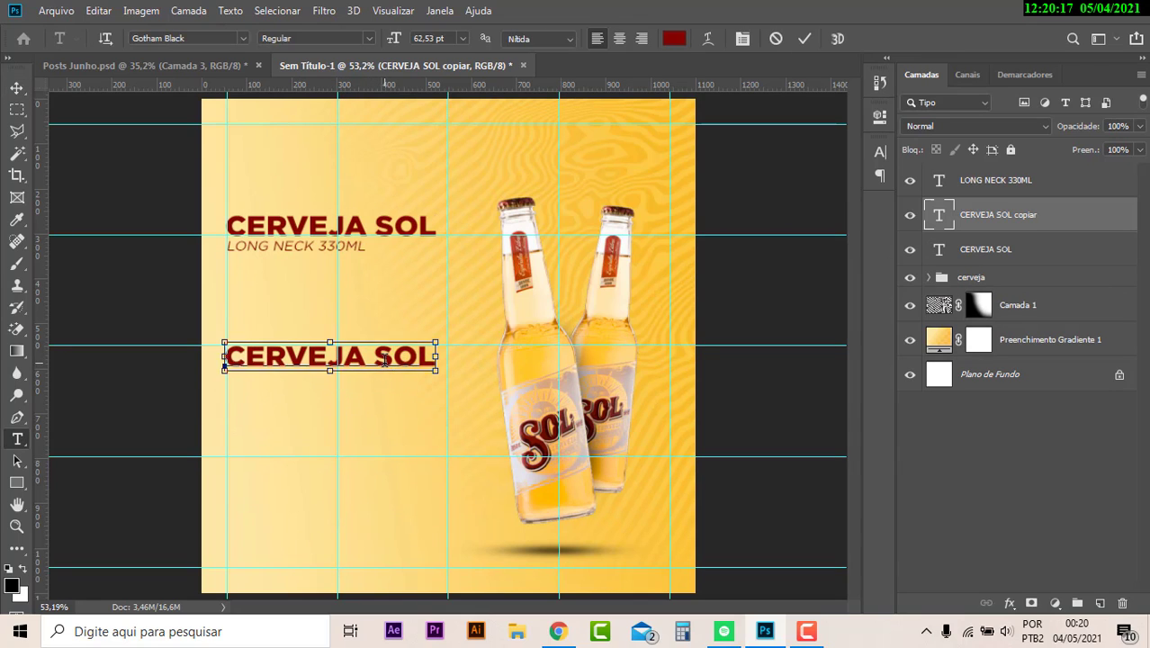
type("R")
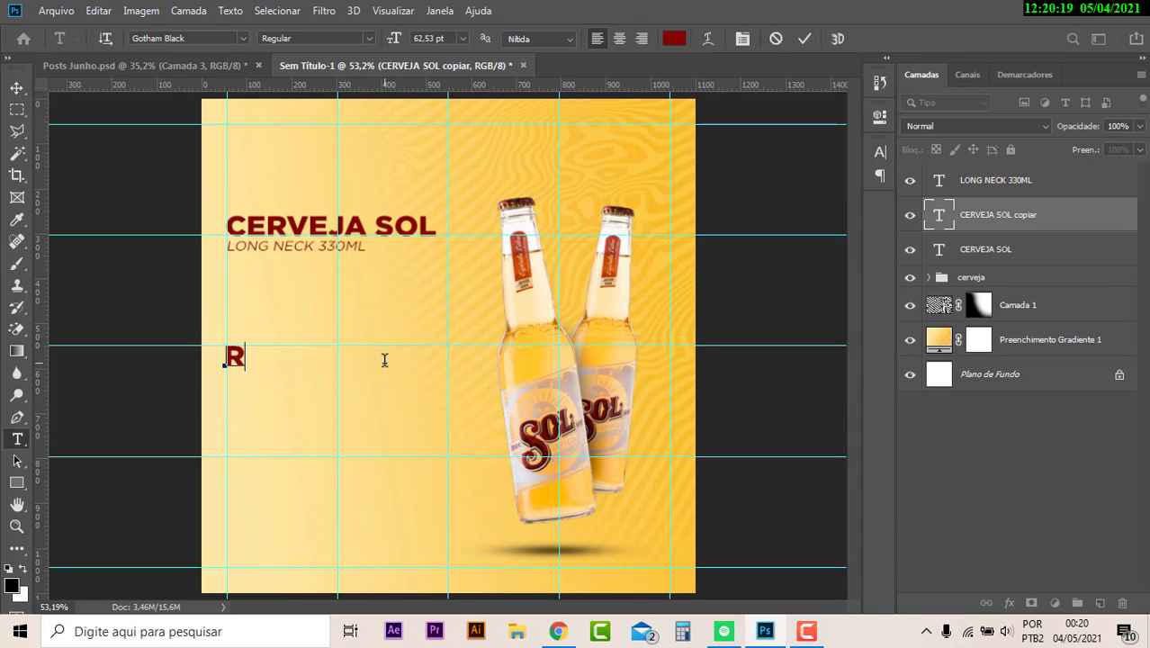
type("$")
left_click(18, 90)
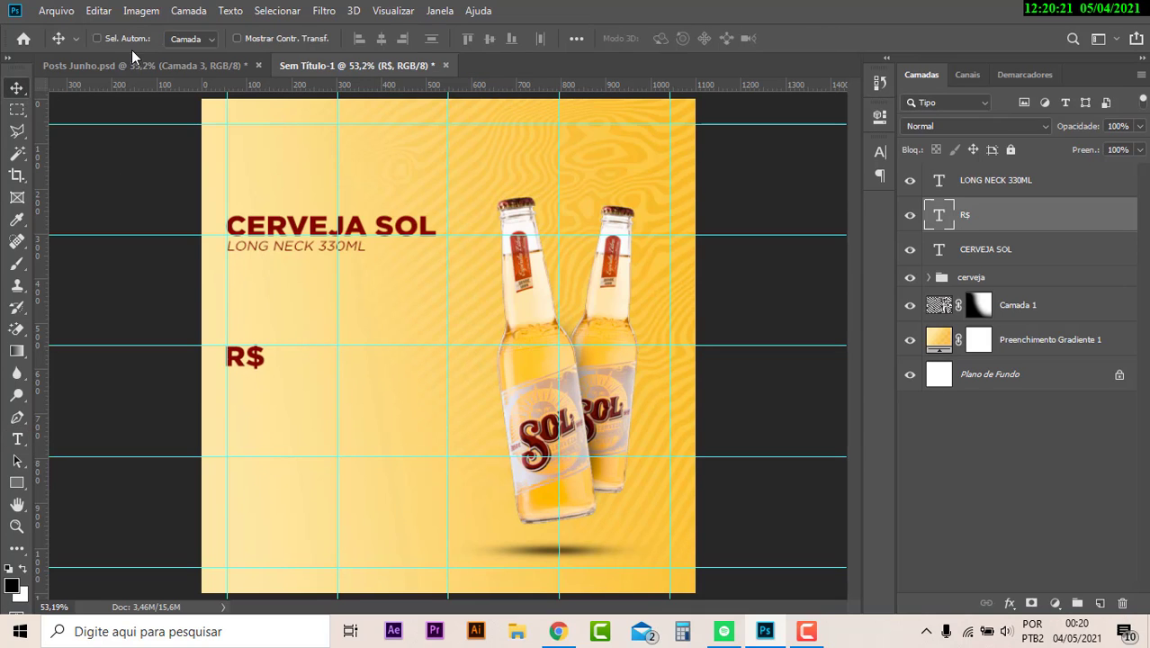
Shrink the R$ label to about 59% with Free Transform.
left_click(131, 58)
left_click(338, 65)
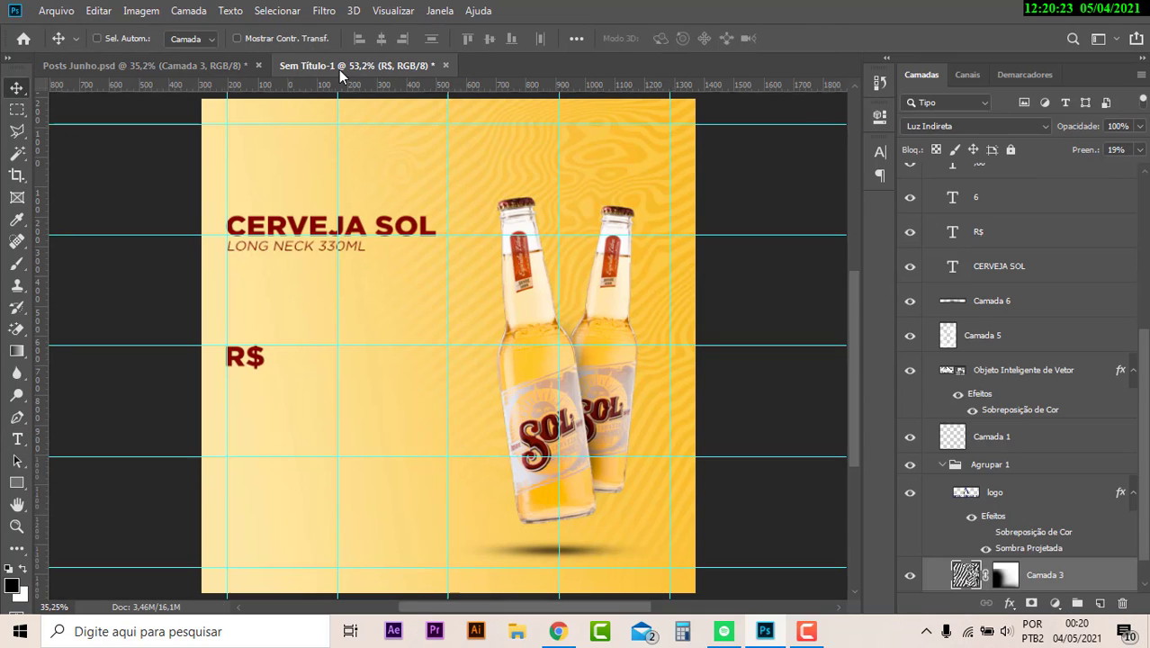
key("ctrl+t")
left_click_drag(268, 371, 260, 369)
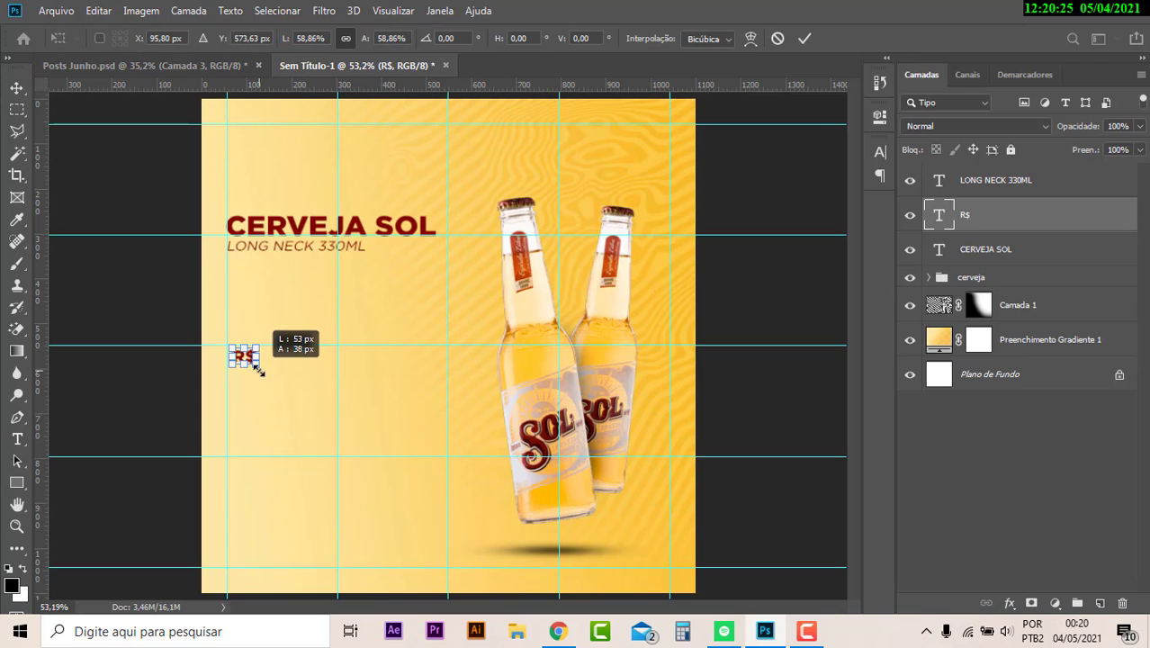
key("Return")
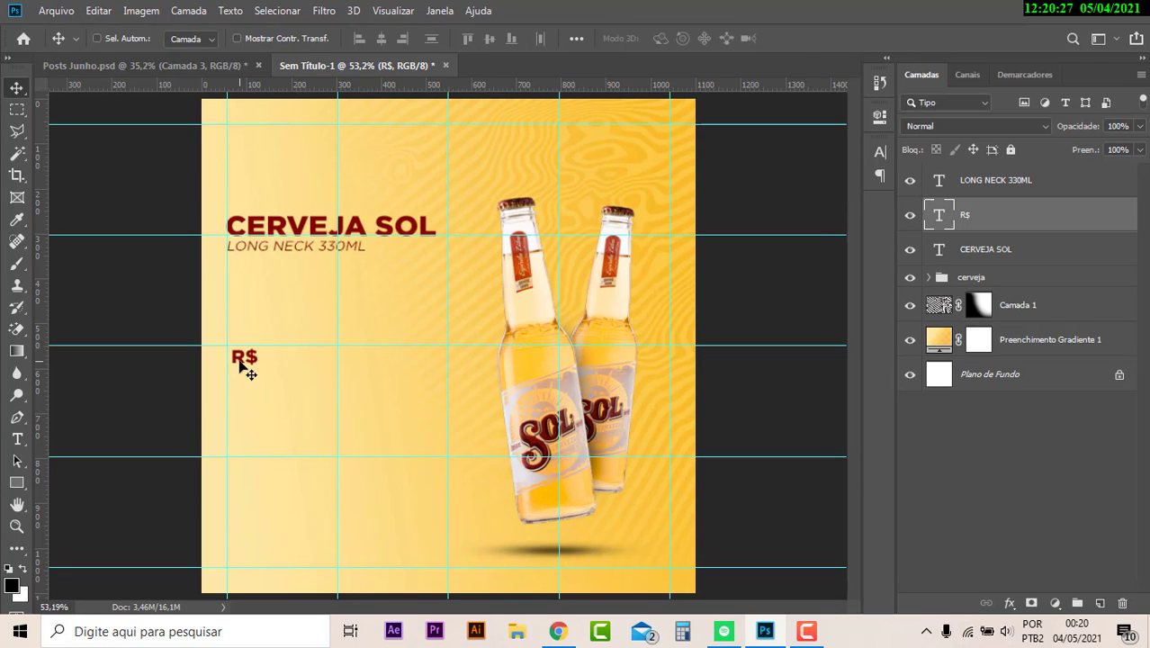
Copy R$, retype it as 6, enlarge it into a big numeral beside R$.
left_click_drag(244, 359, 337, 437)
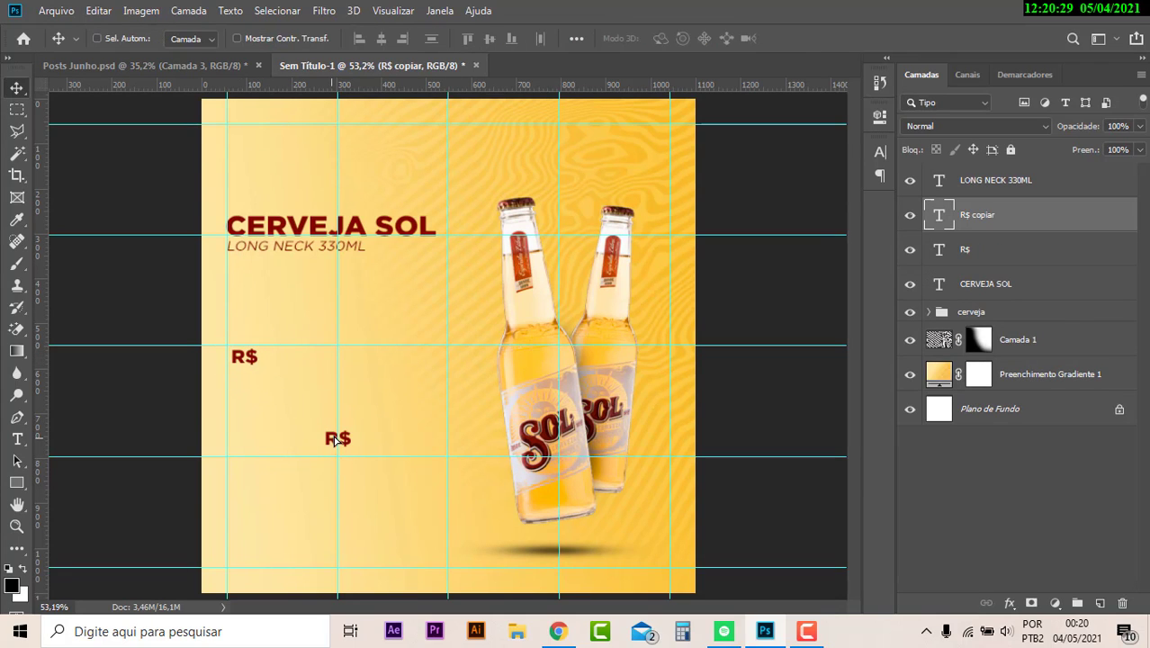
key("t")
double_click(340, 431)
type("6")
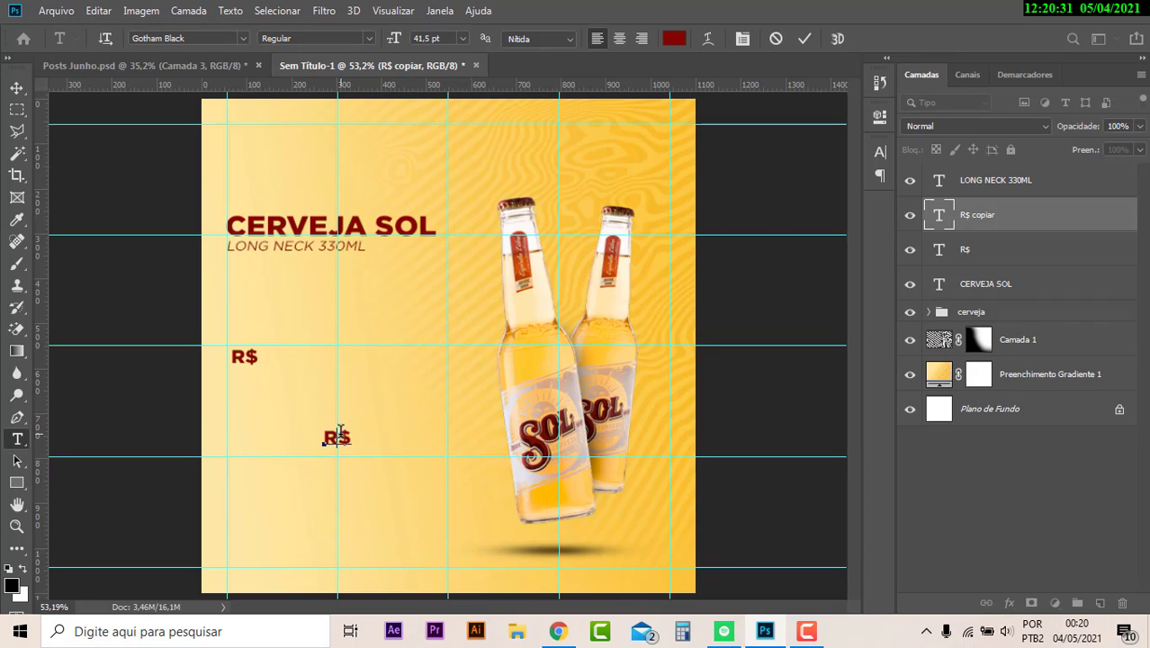
left_click(16, 87)
key("ctrl+t")
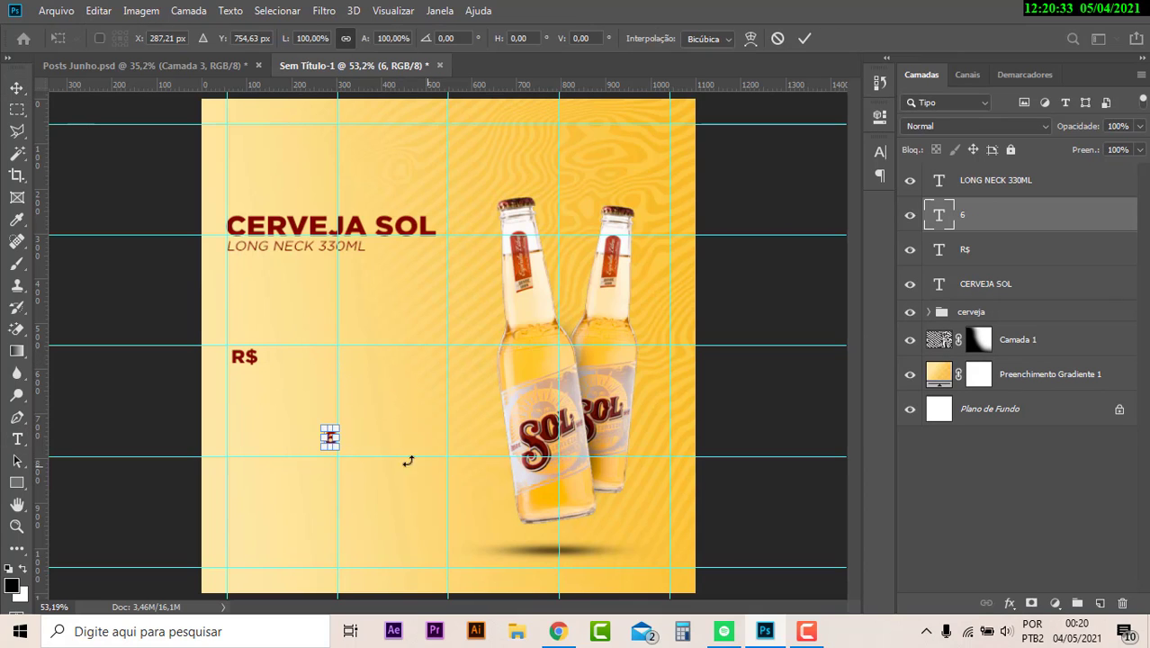
left_click_drag(342, 444, 425, 578)
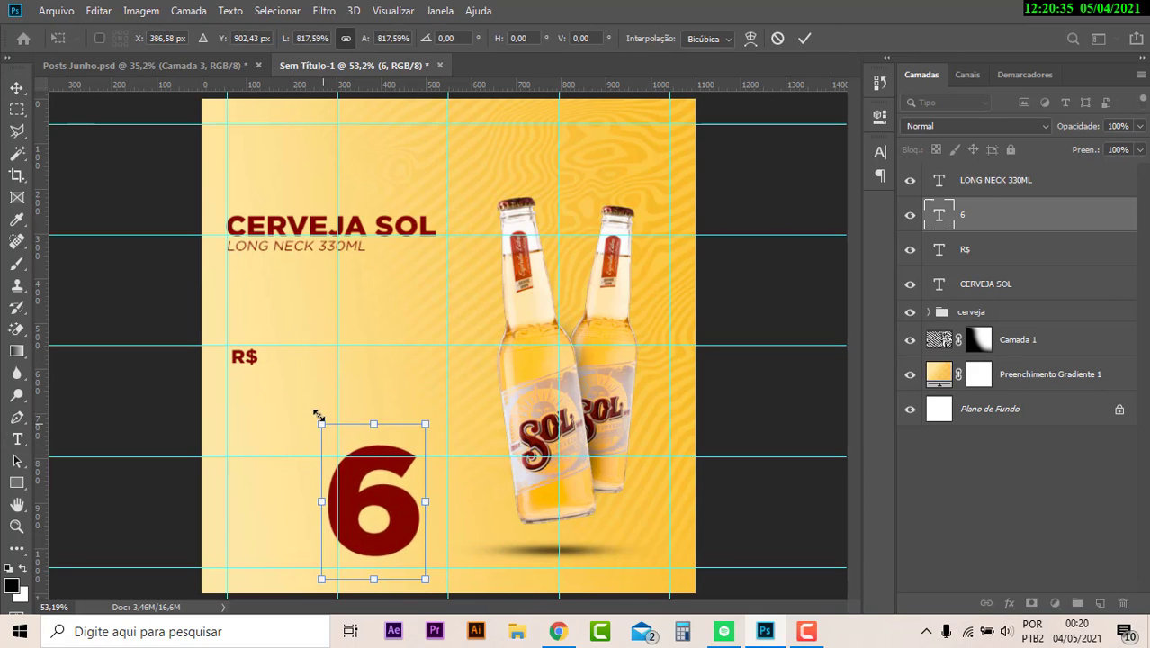
left_click_drag(362, 520, 305, 424)
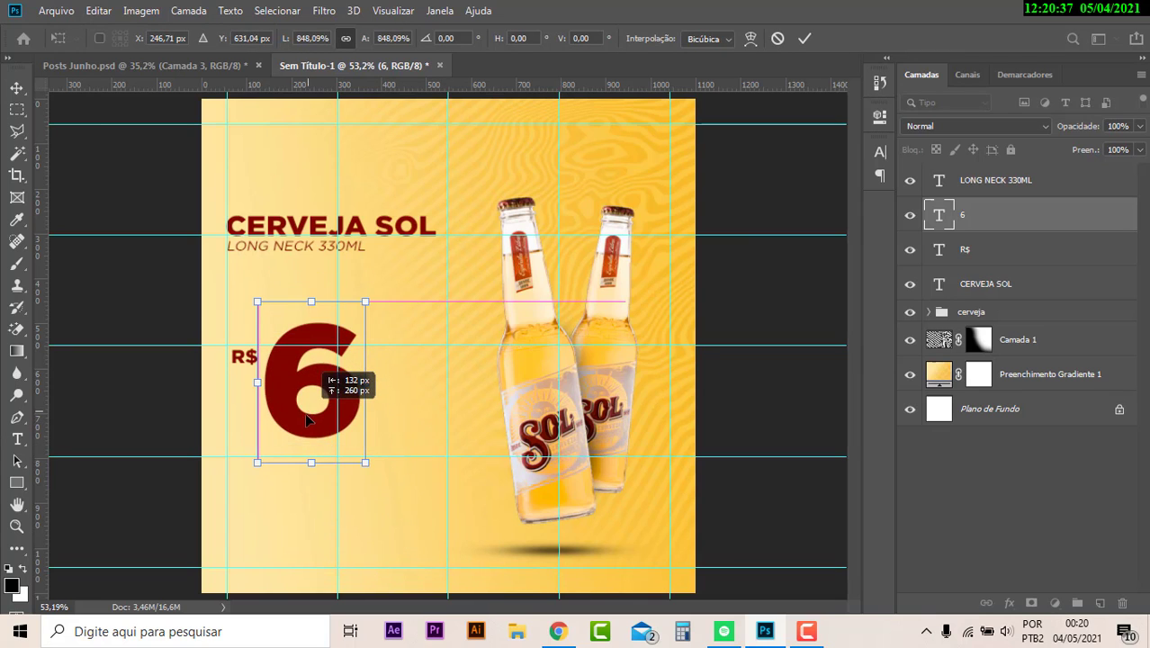
key("Return")
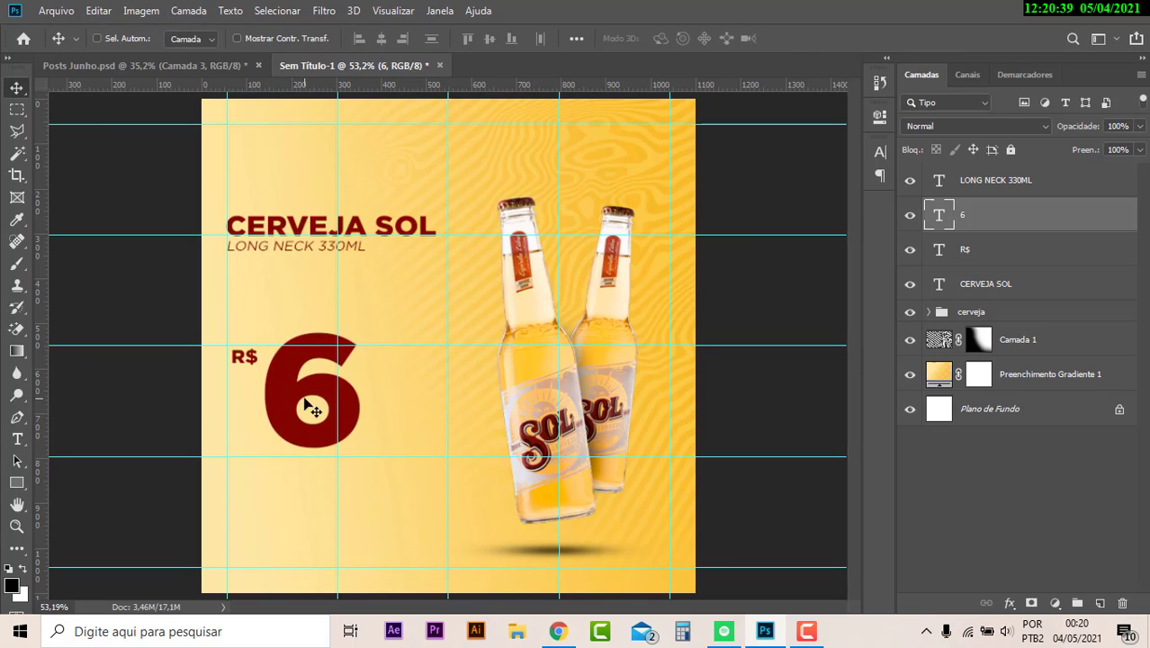
Make a ,00 copy of the 6, shrink it to about a quarter, and raise it beside the 6.
left_click_drag(304, 405, 421, 402)
double_click(418, 398)
type("6")
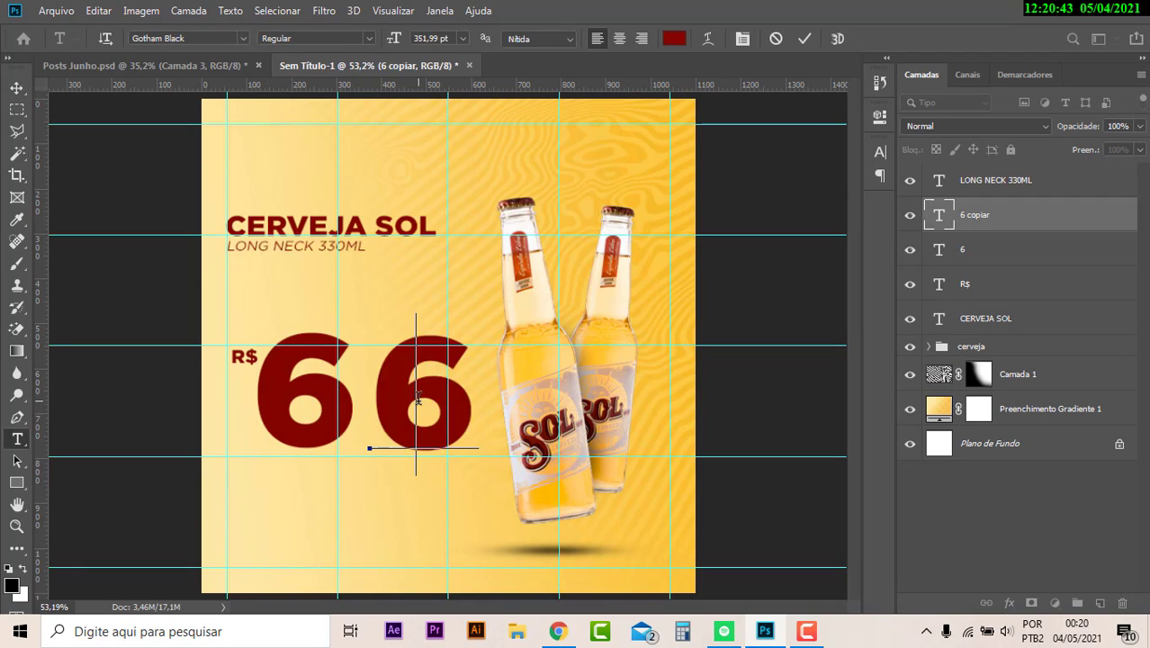
type(",00")
left_click(13, 87)
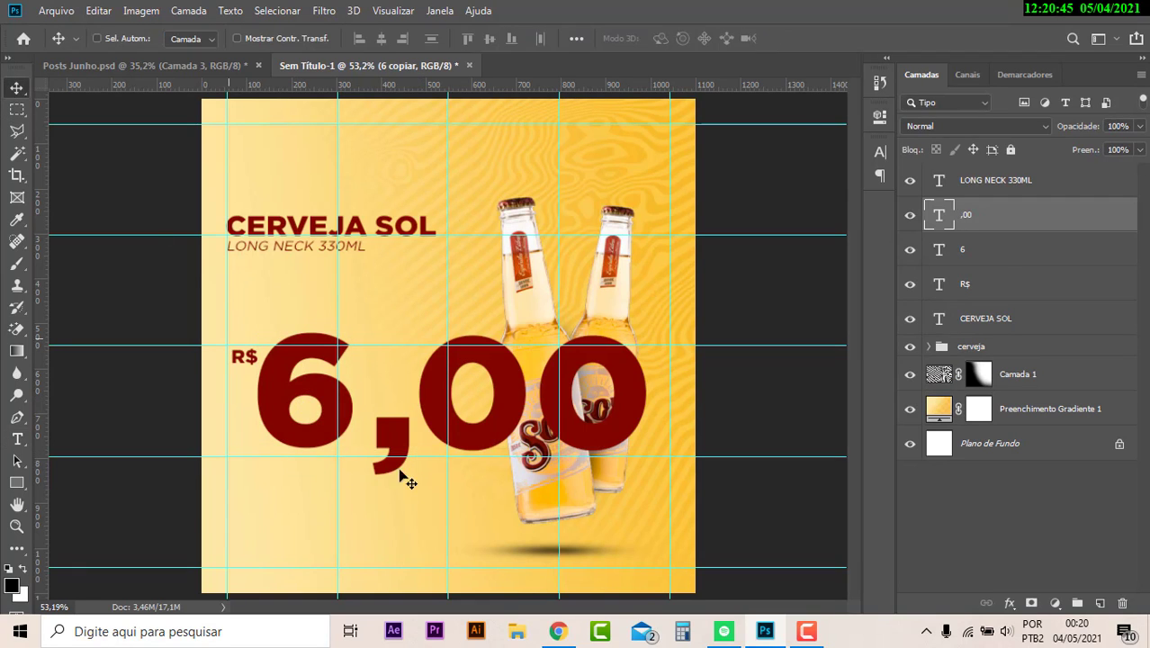
key("ctrl+t")
left_click_drag(621, 472, 418, 373)
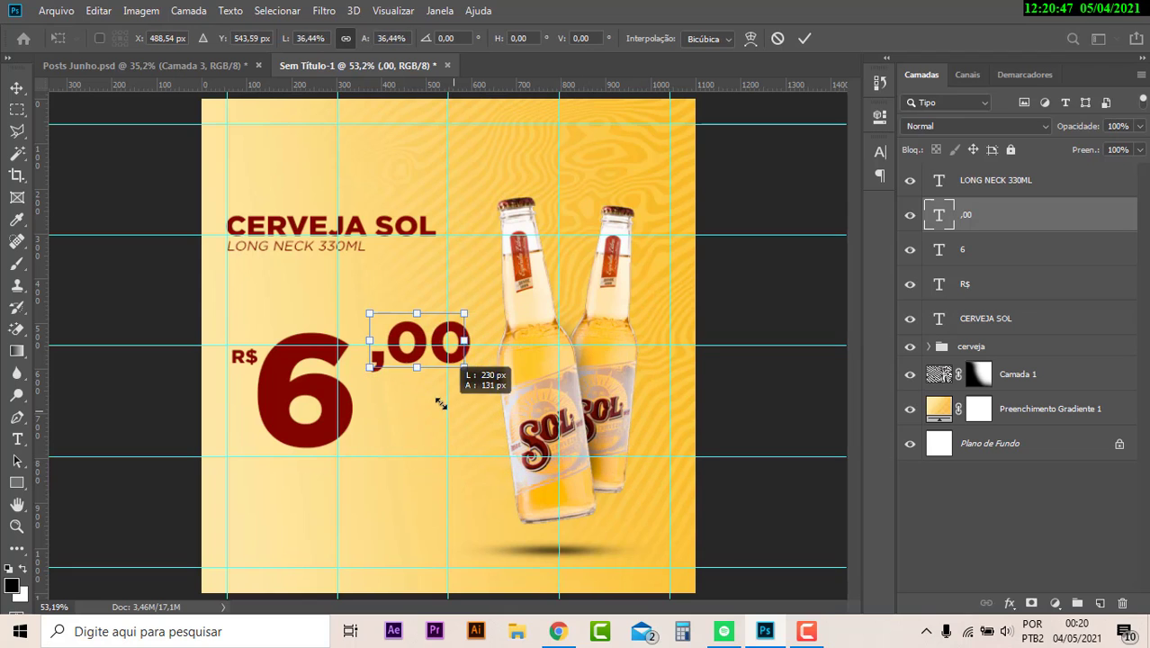
key("Return")
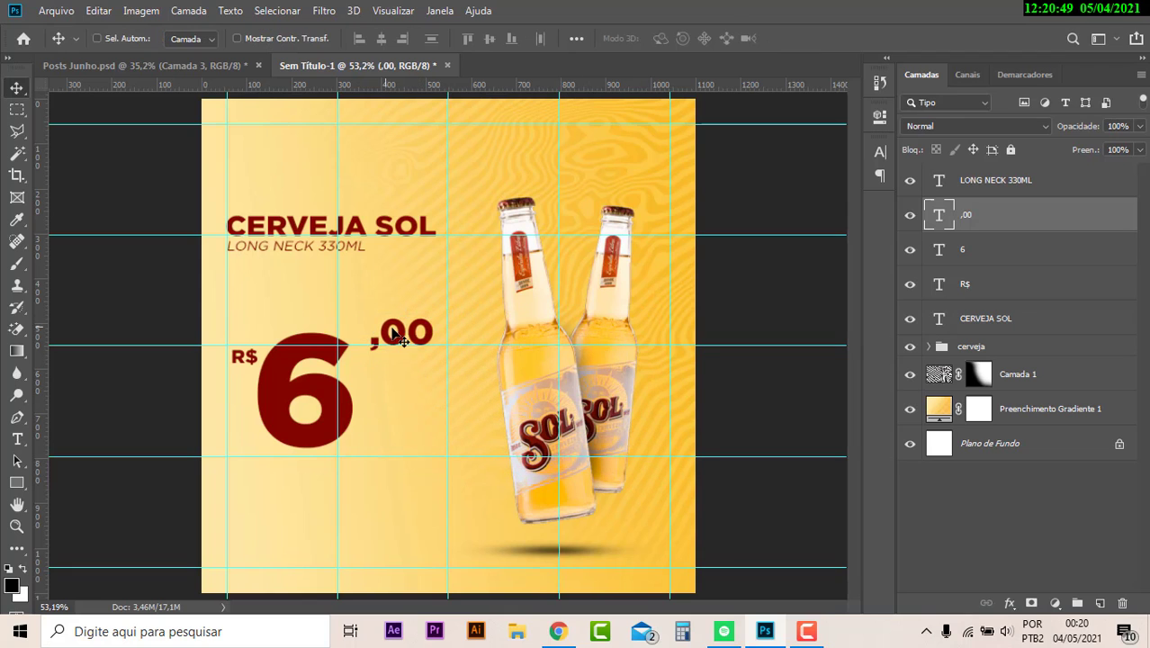
left_click_drag(409, 333, 383, 362)
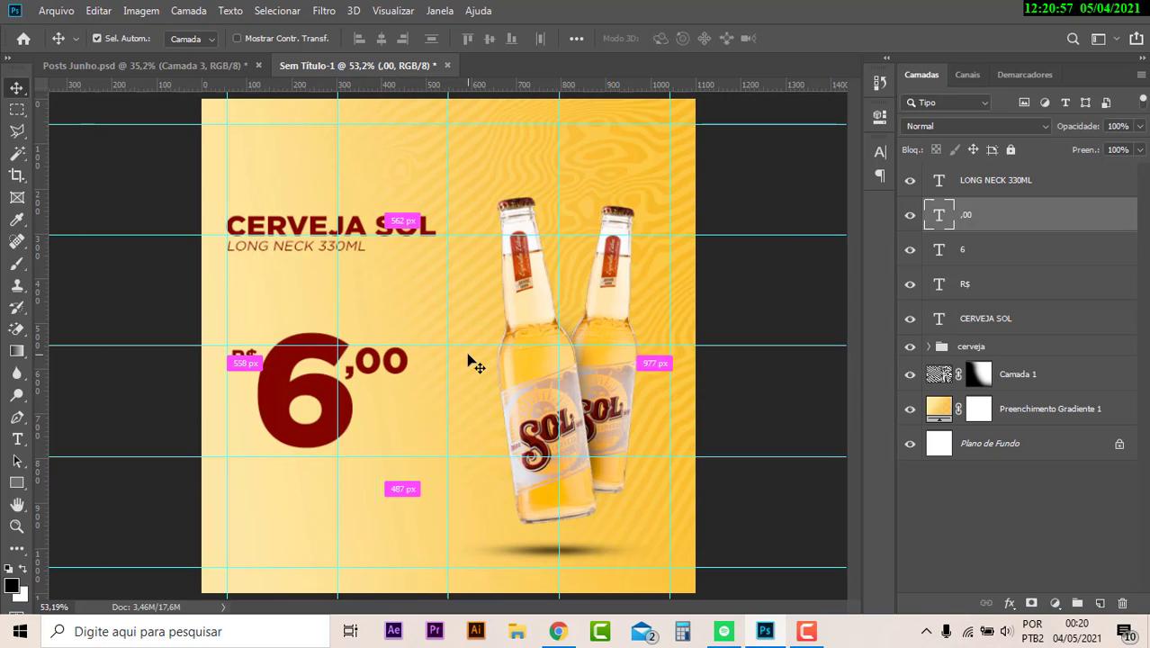
Hide the guides and compare the price layout with the Posts Junho reference.
key("ctrl+semicolon")
left_click(155, 65)
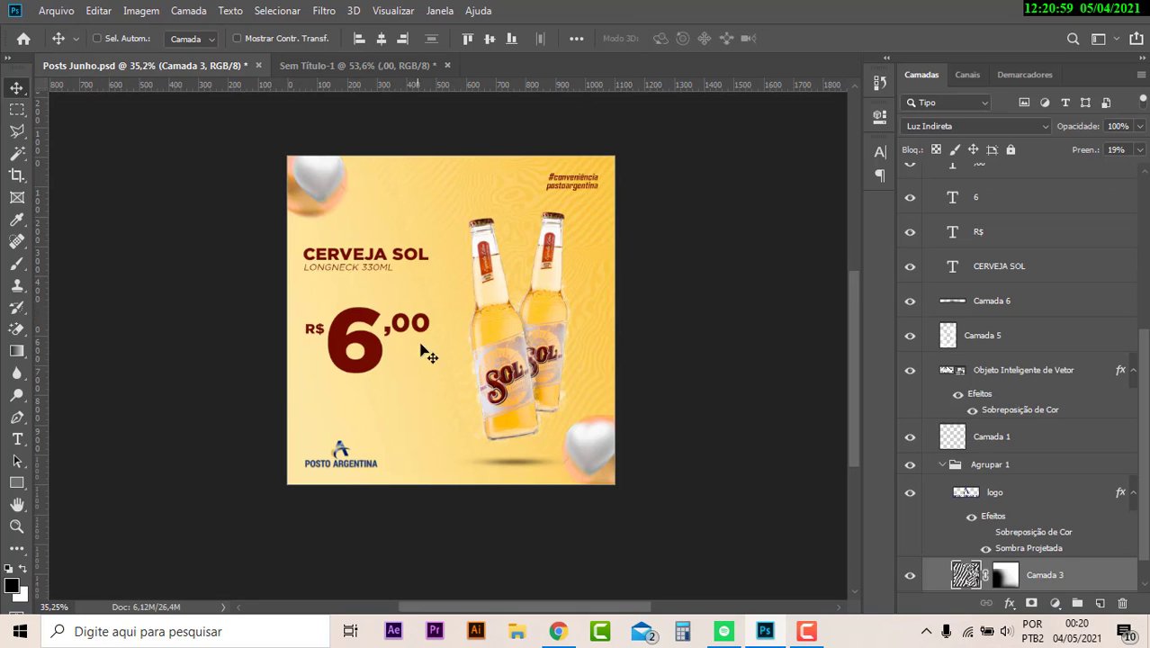
left_click(378, 65)
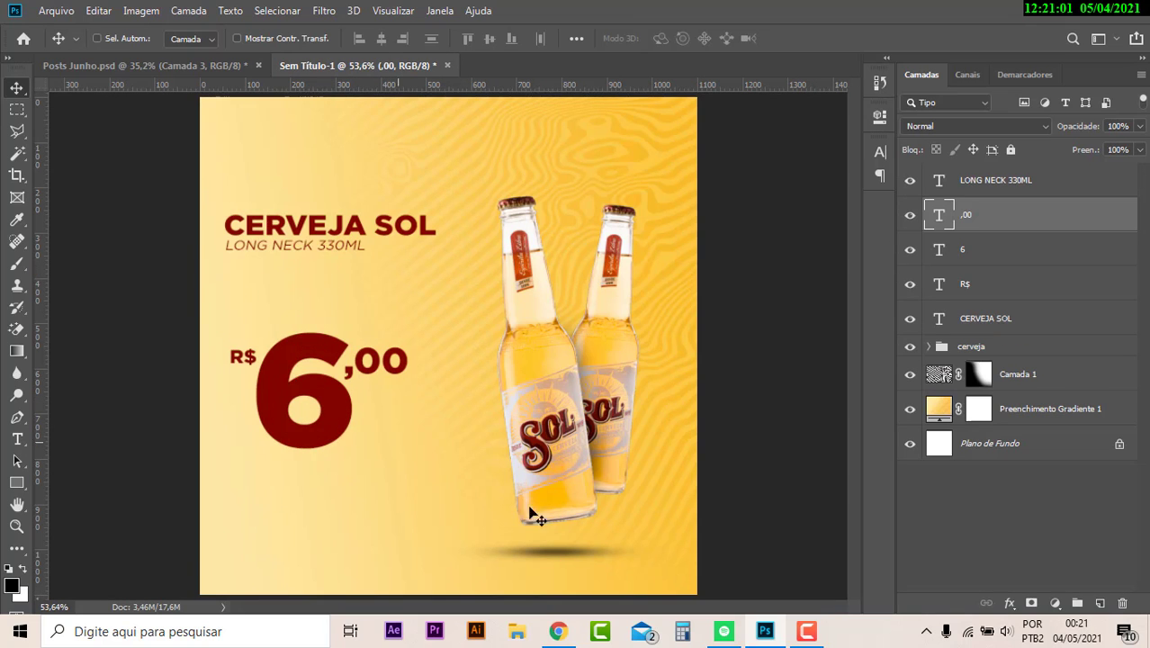
left_click(194, 66)
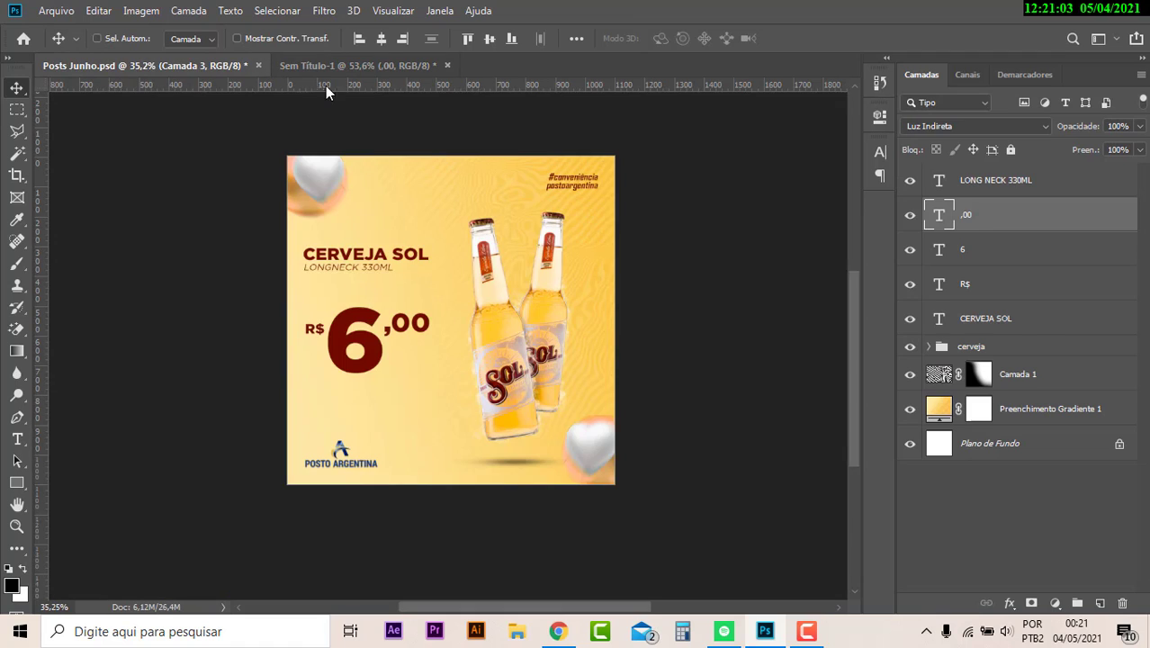
left_click(380, 67)
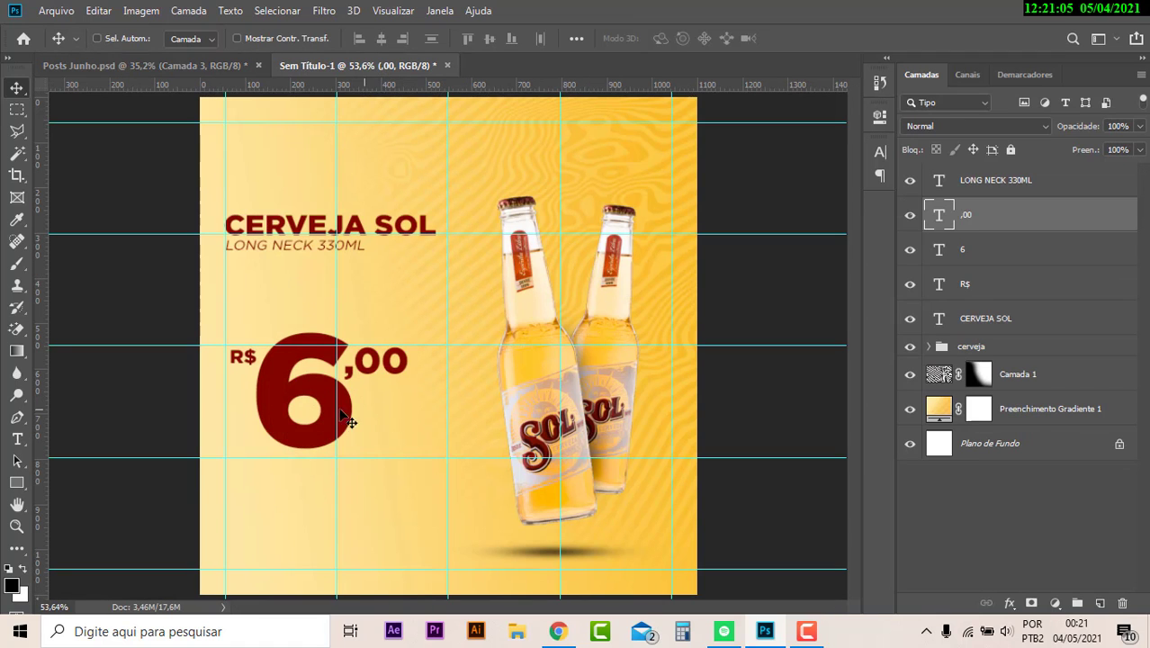
Group the R$, 6 and ,00 layers into a group named PREÇO.
left_click(1003, 251, "shift")
left_click(1008, 285, "shift")
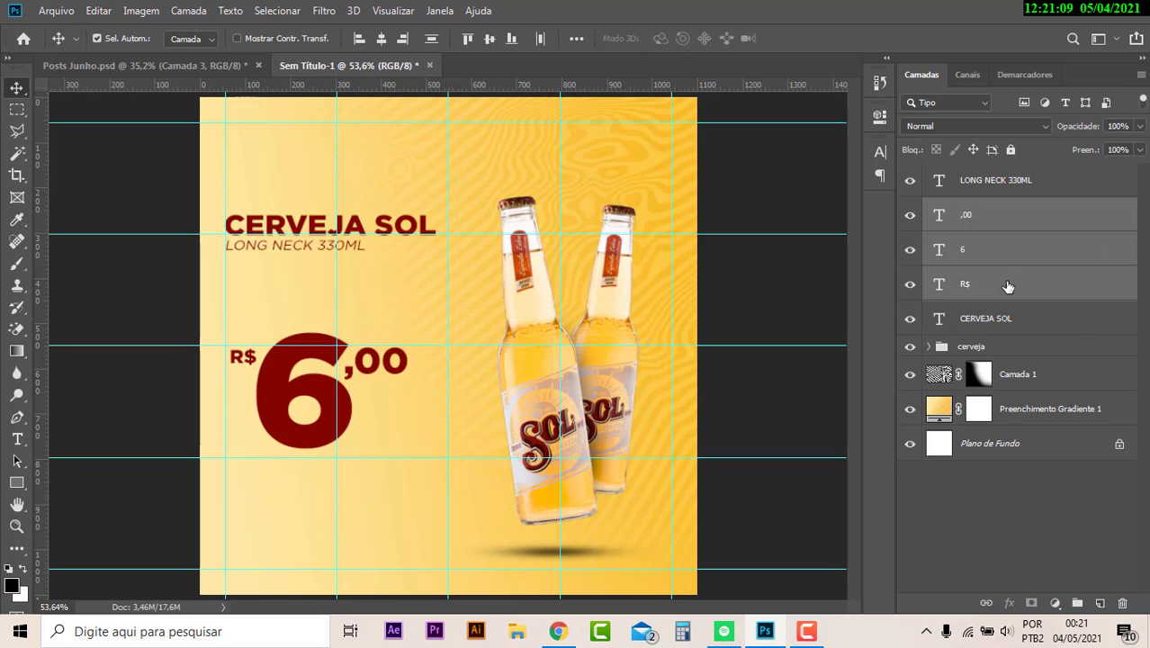
key("ctrl+g")
double_click(969, 207)
type("PRECO")
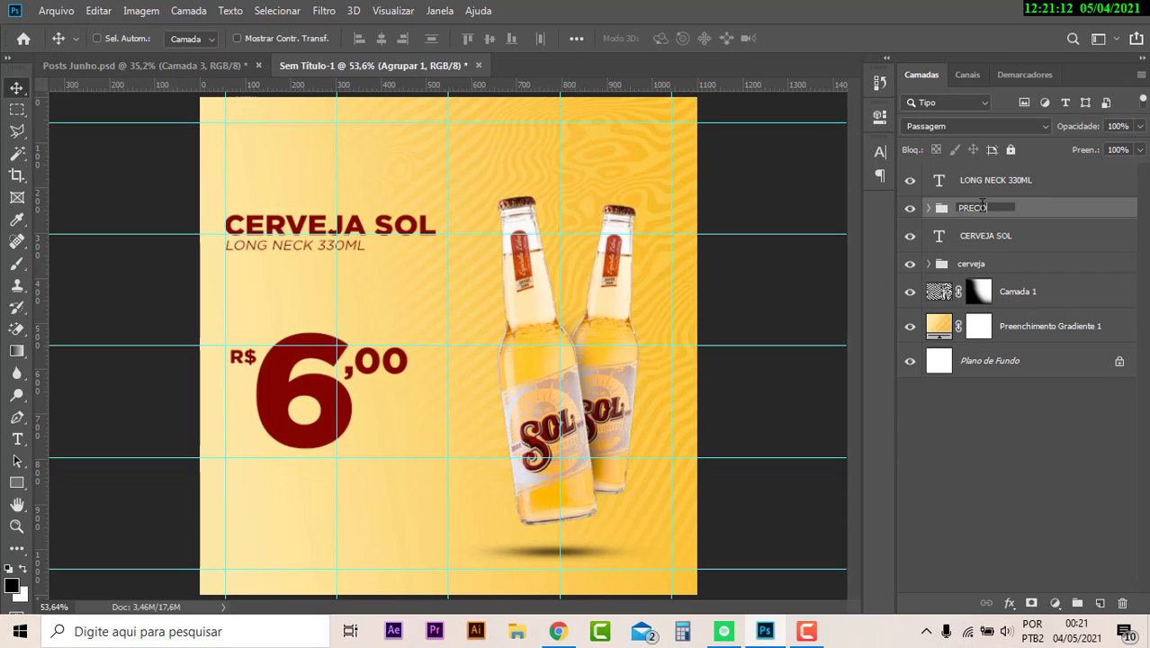
key("Return")
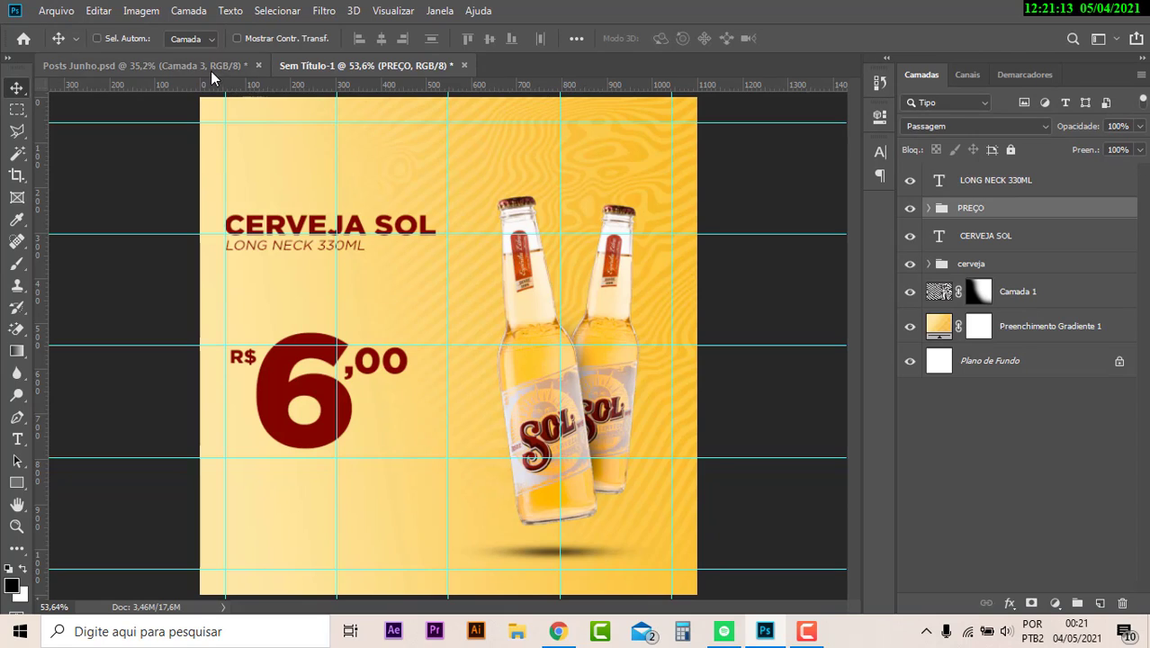
Shift the PREÇO price slightly up-left, checking it against the reference.
left_click(210, 65)
left_click(386, 66)
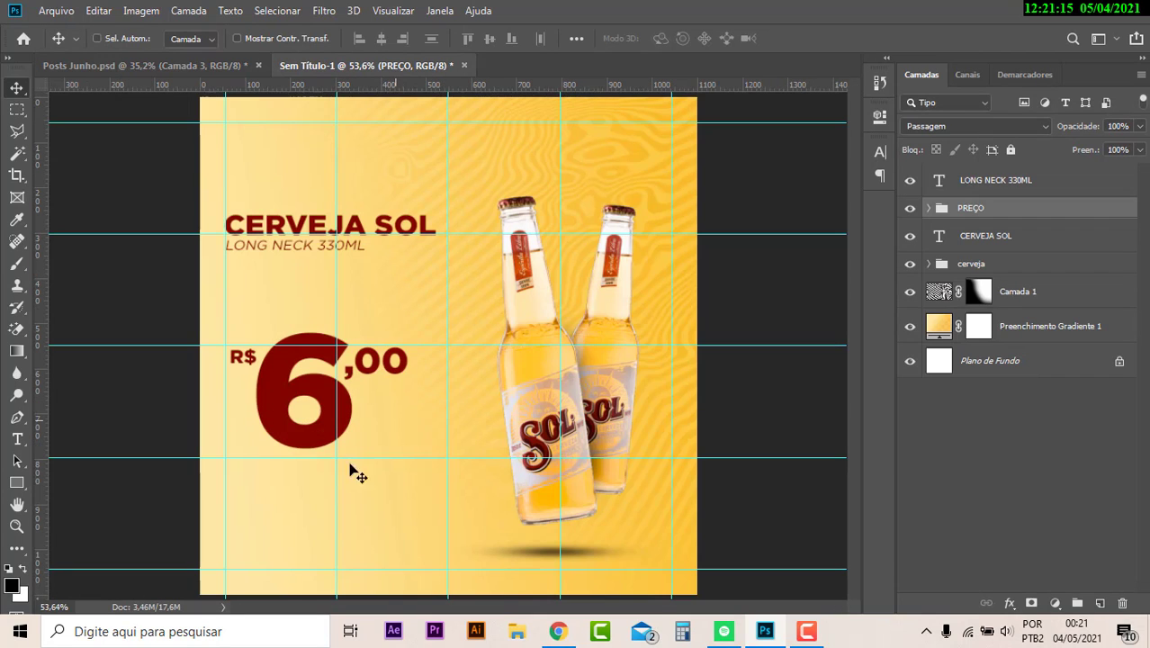
mouse_move(322, 427)
left_mouse_down()
mouse_move(316, 377)
mouse_move(286, 384)
left_mouse_up()
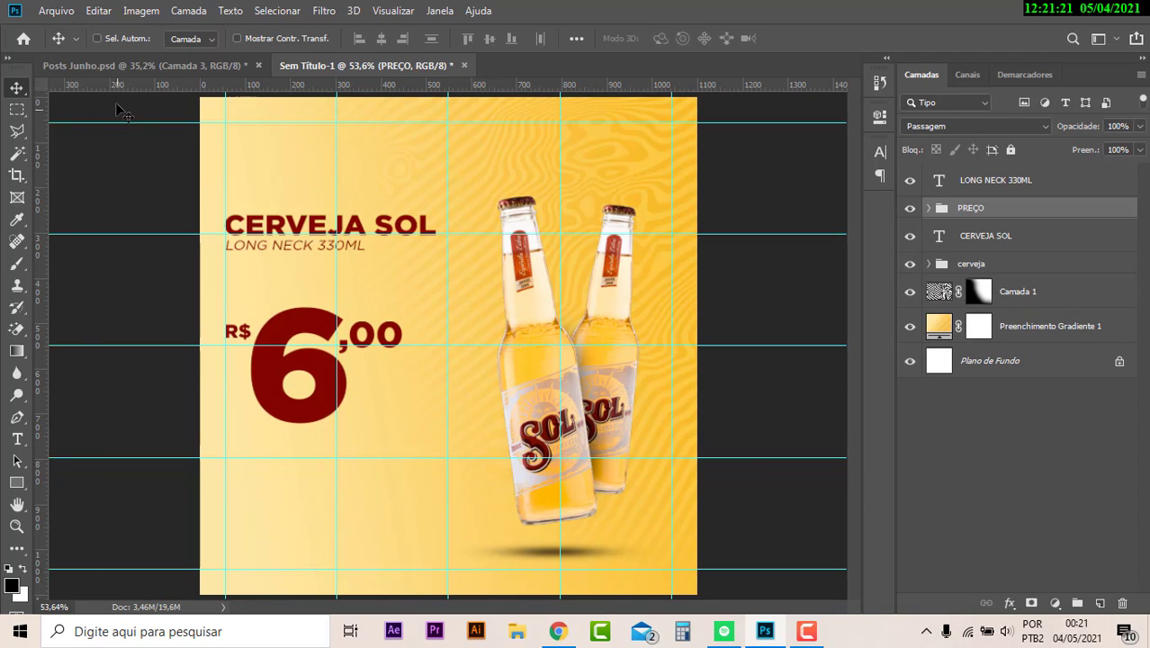
left_click(196, 70)
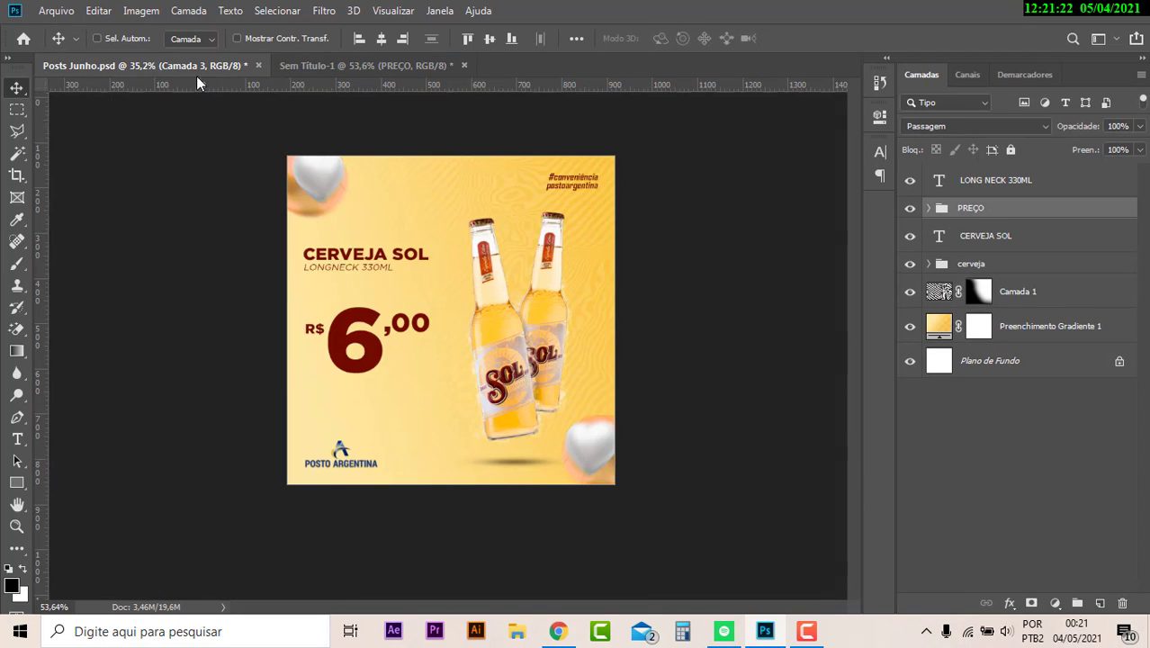
left_click(400, 70)
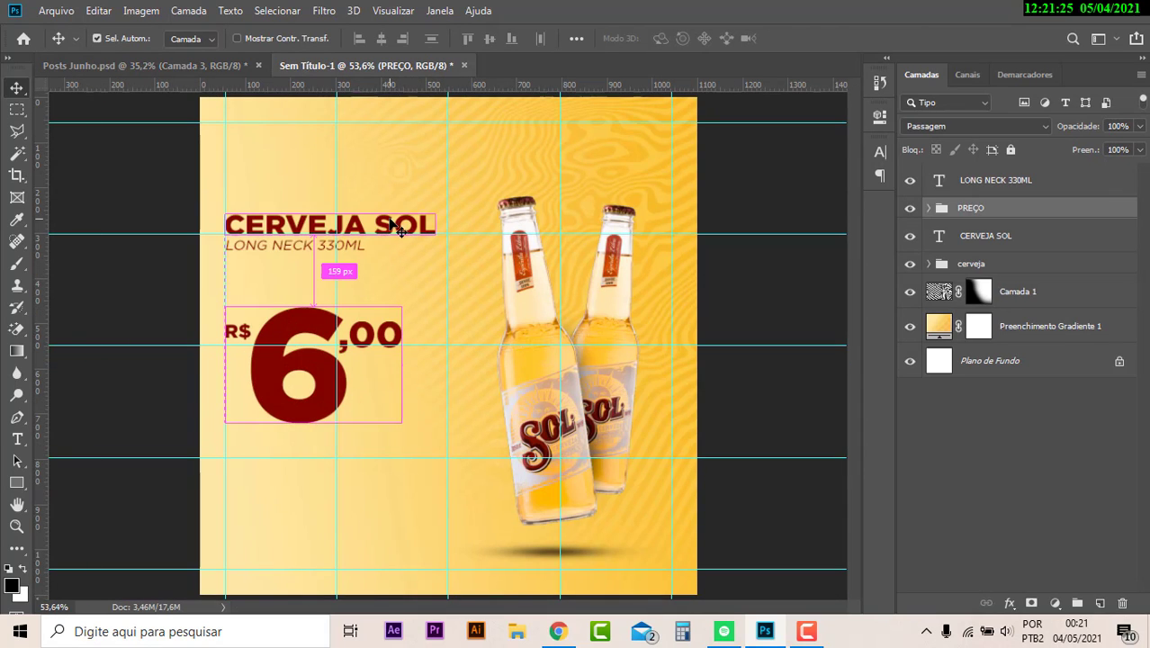
Copy CERVEJA SOL to the top right and retype it as #CONVENIENCIA POSTODOSEUCLIENTE on two lines.
left_click_drag(383, 233, 630, 143)
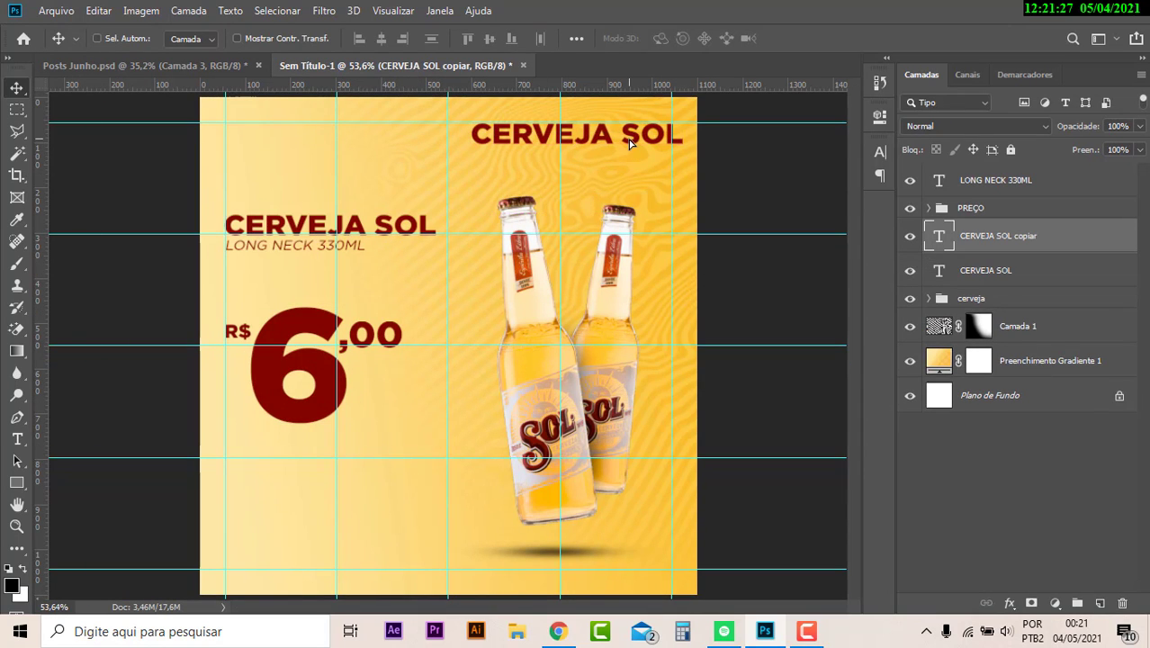
double_click(629, 137)
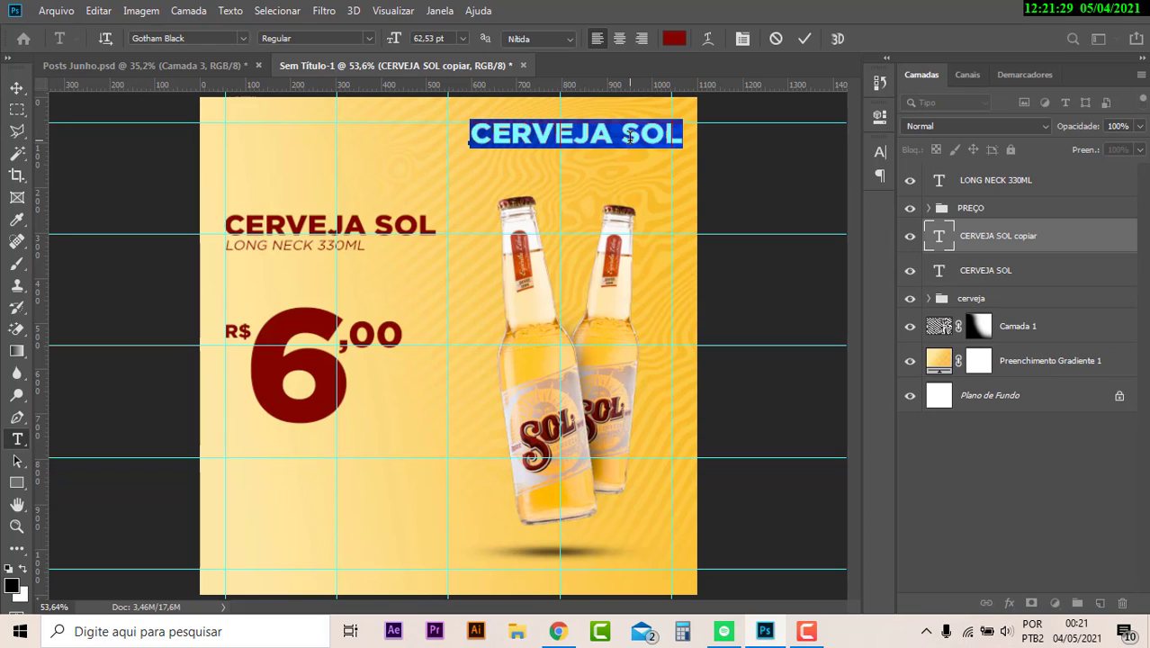
type("#CONVE")
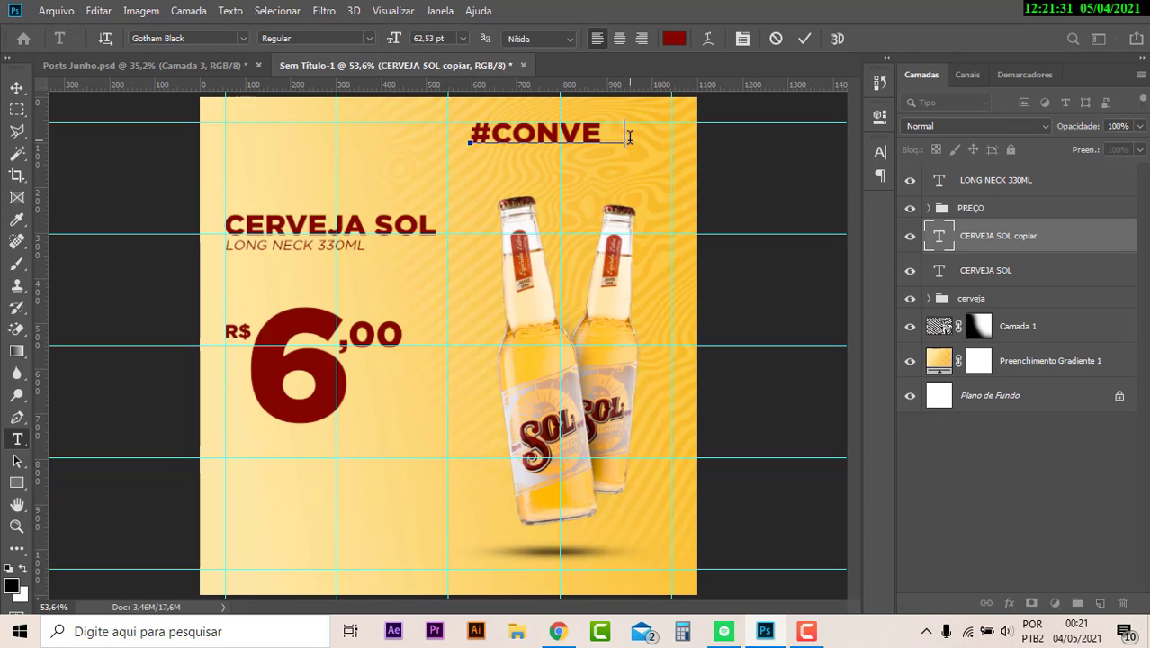
type("NIENC ")
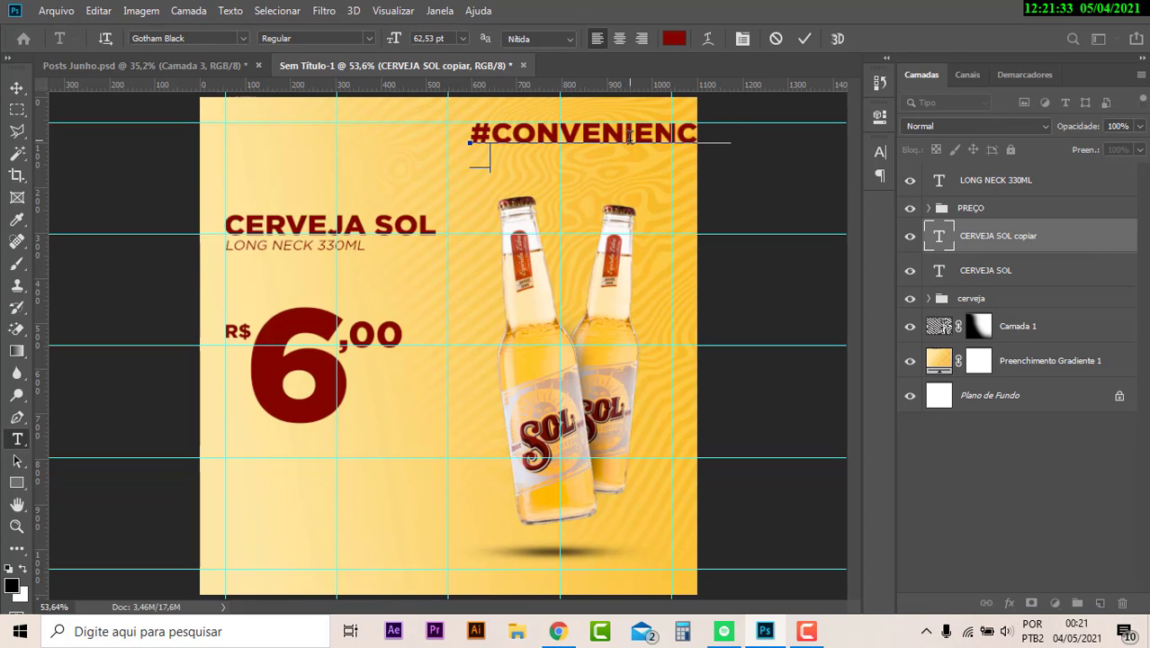
type("POSTOD")
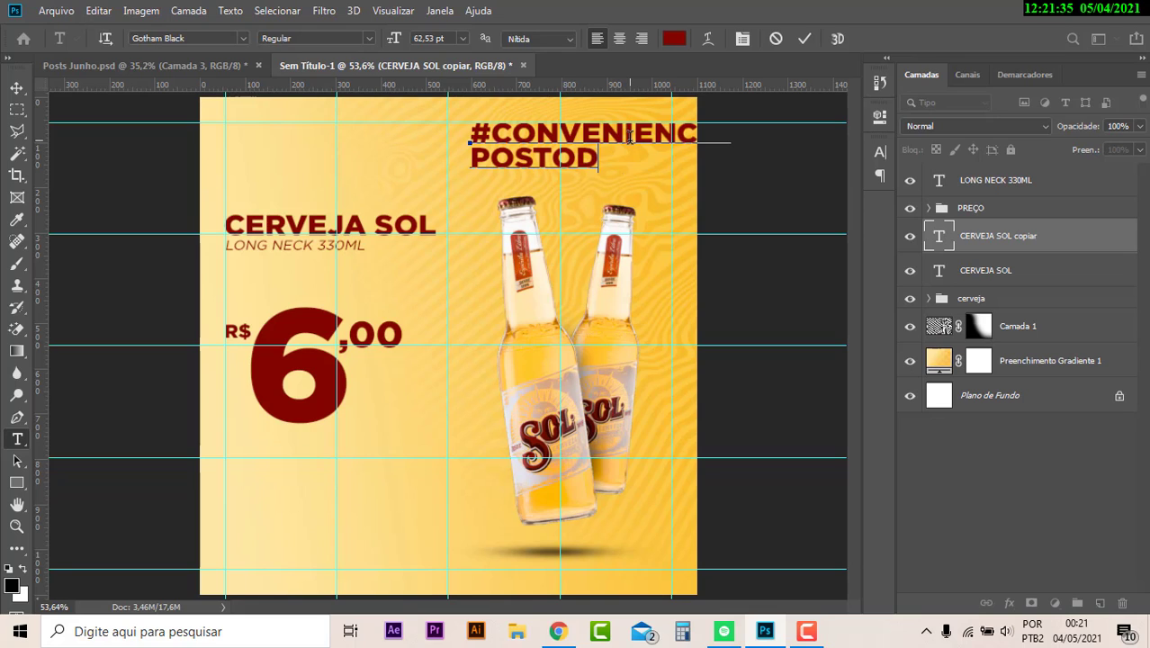
type("OSEUC")
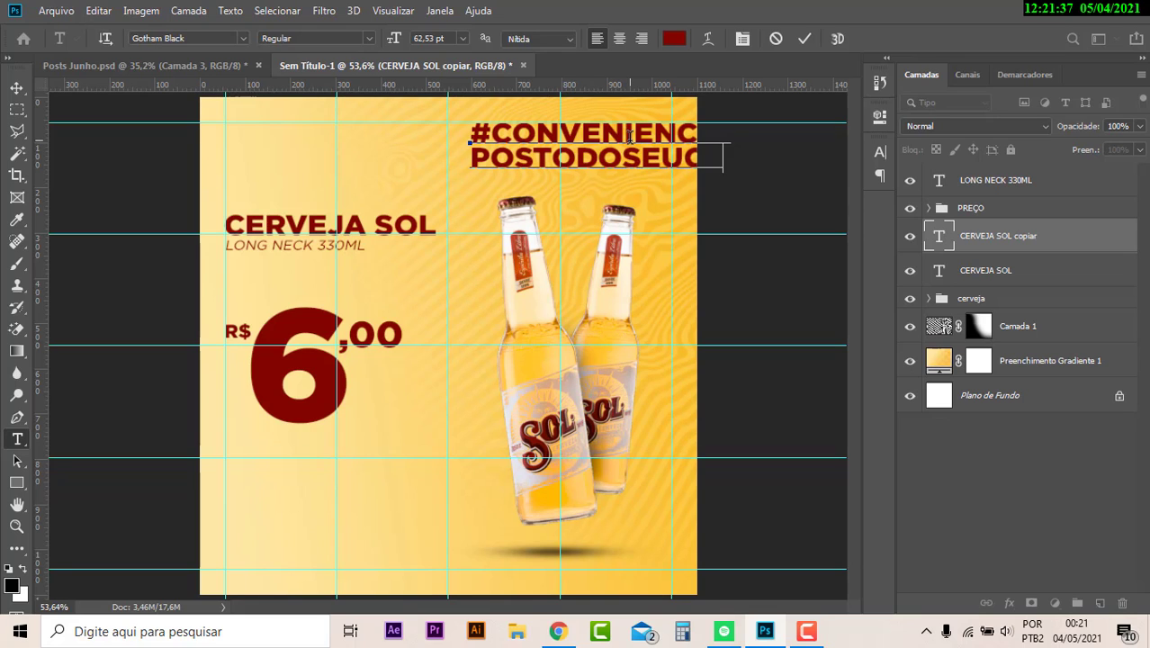
left_click(16, 87)
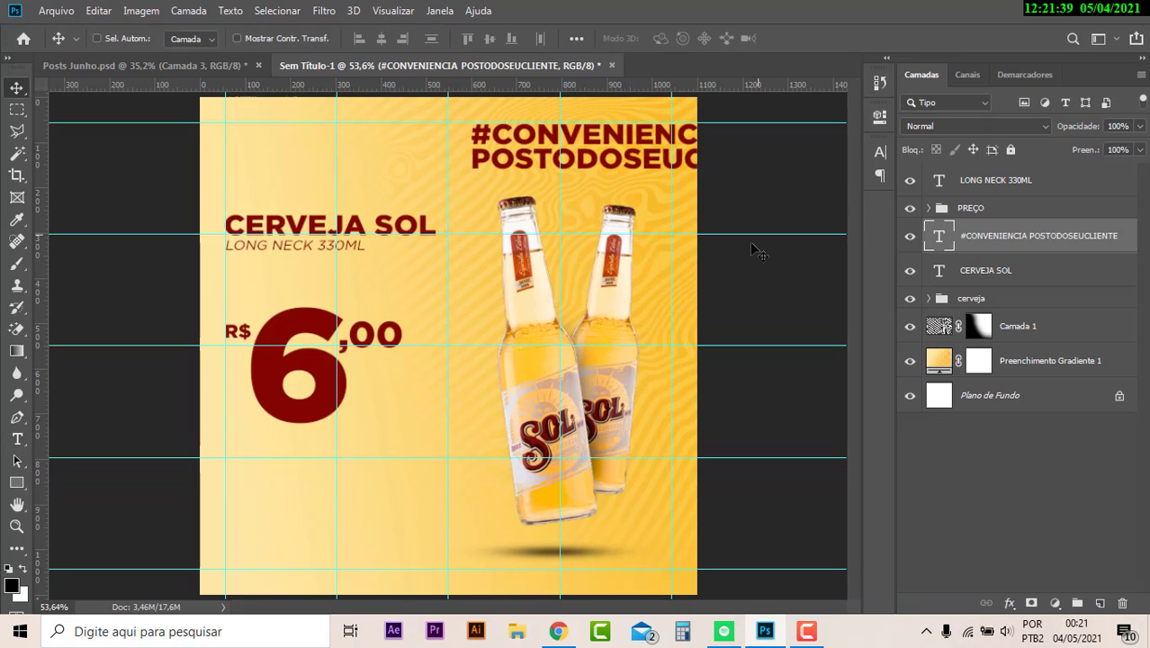
Shrink the hashtag, right-align it, and move it to the top-right corner.
left_click_drag(812, 171, 613, 202)
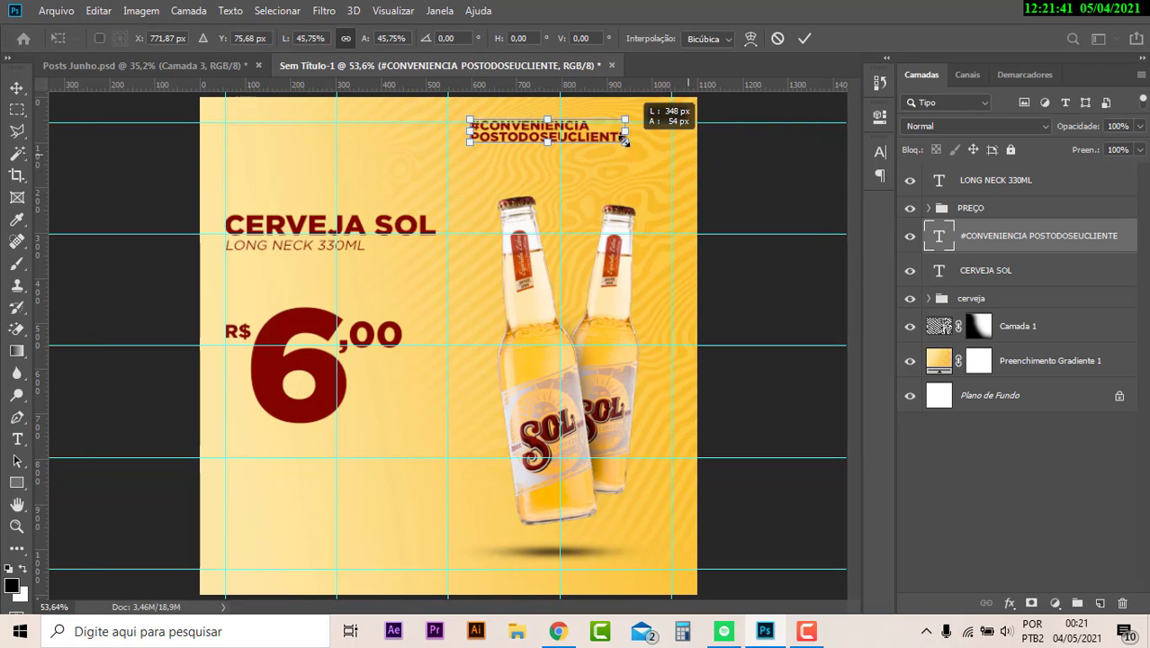
key("Return")
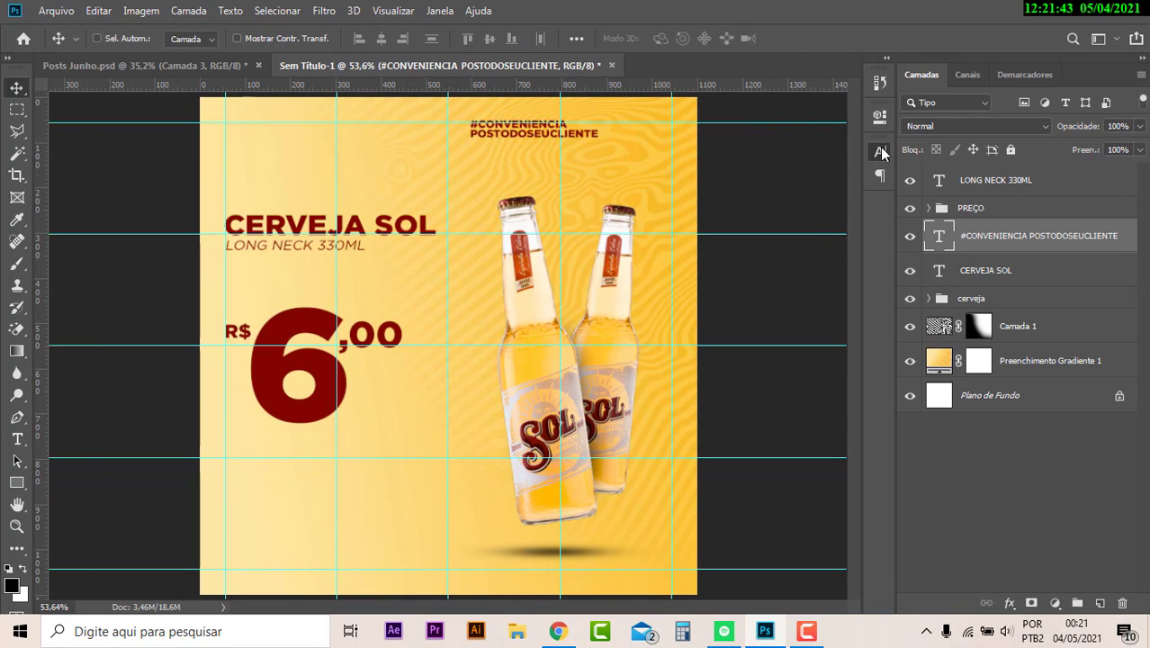
left_click(879, 149)
left_click(760, 146)
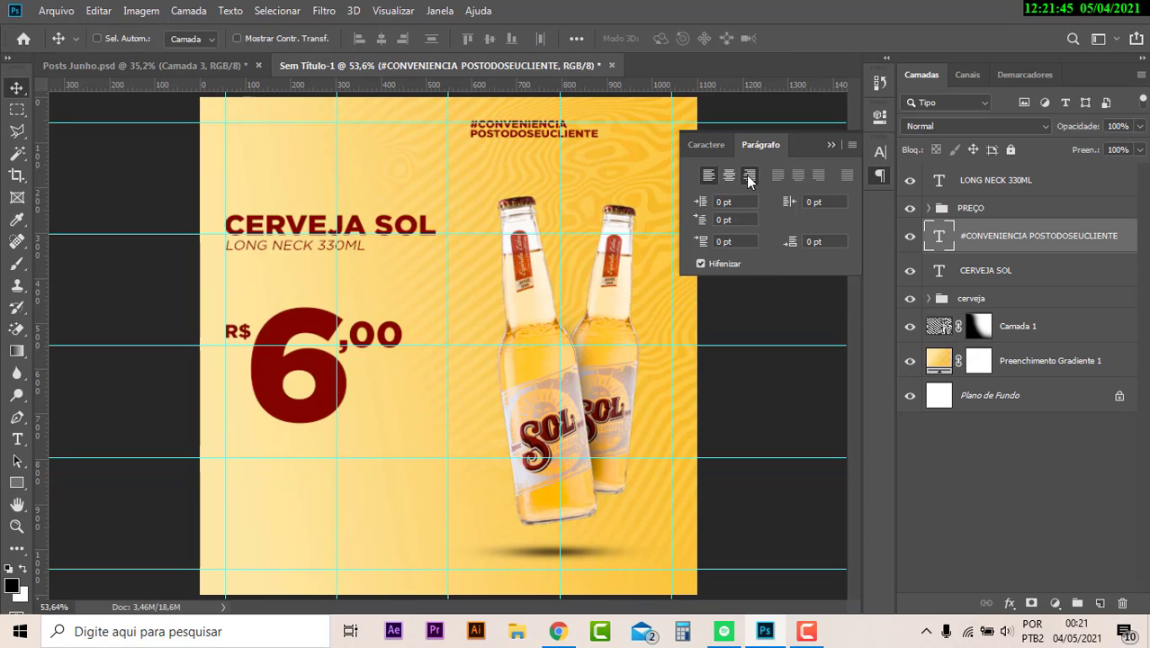
left_click(748, 176)
left_click(831, 145)
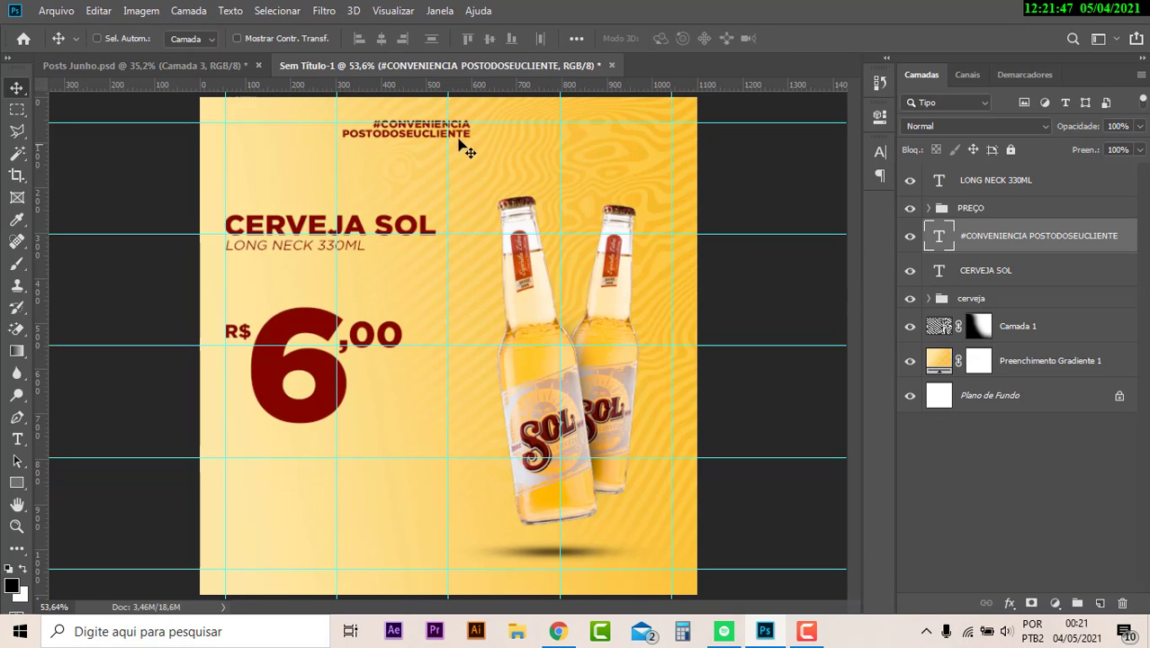
left_click_drag(461, 145, 658, 140)
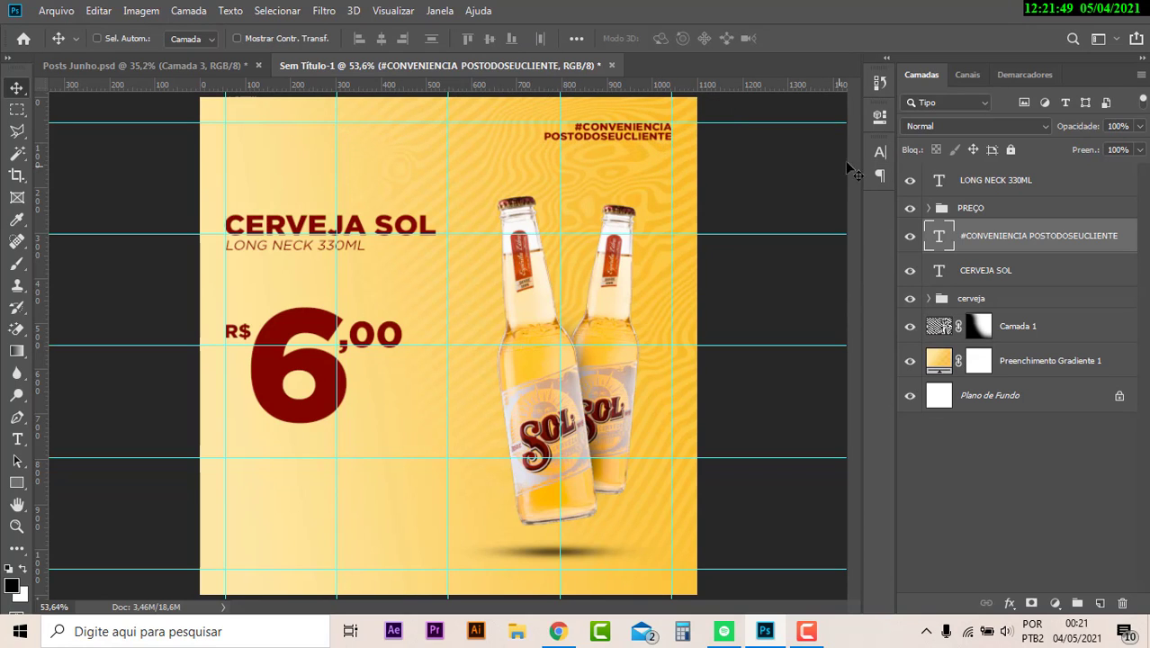
Set the hashtag font to Agency FB and enlarge it to about 140%.
left_click(878, 154)
left_click(778, 176)
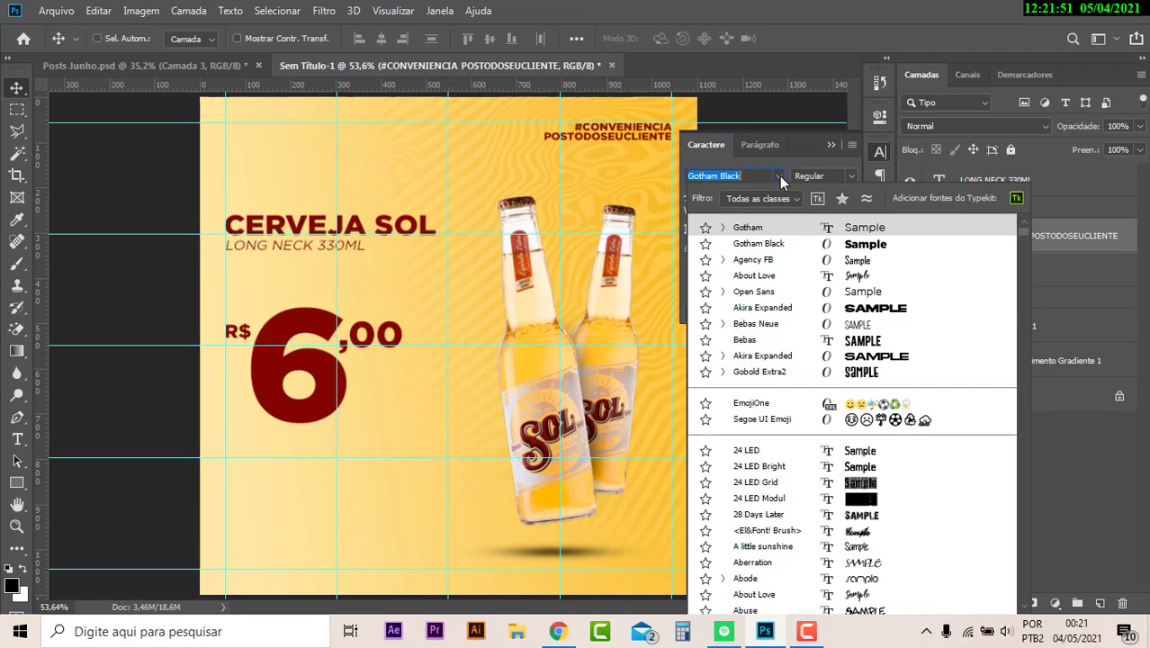
left_click(765, 260)
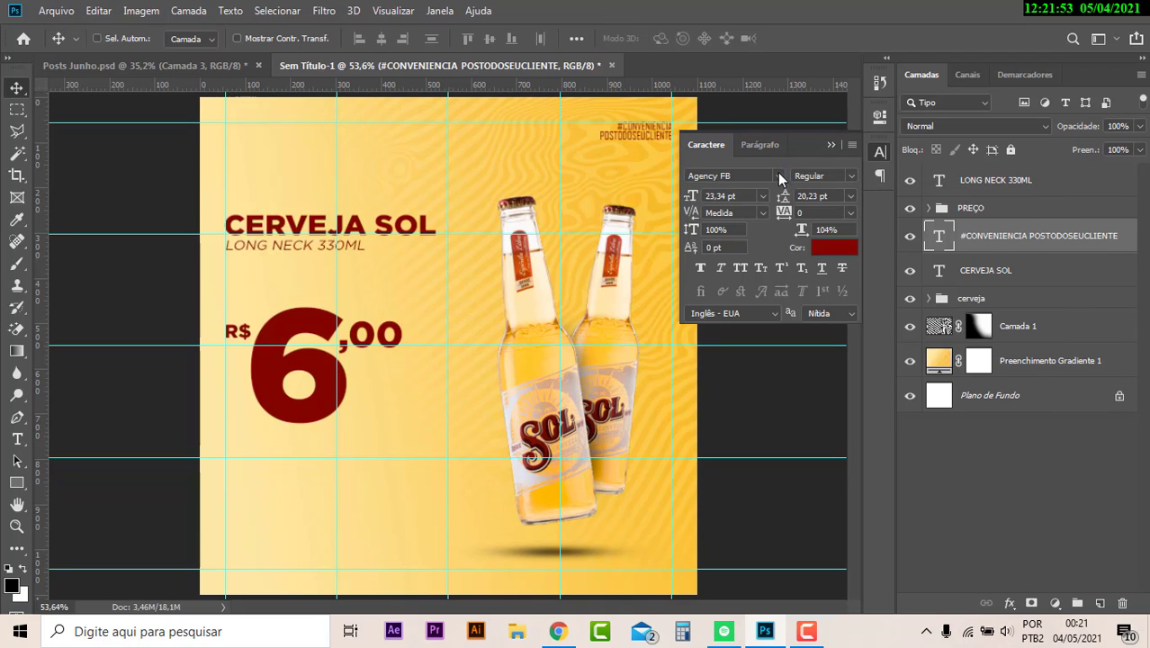
left_click(828, 146)
key("ctrl+t")
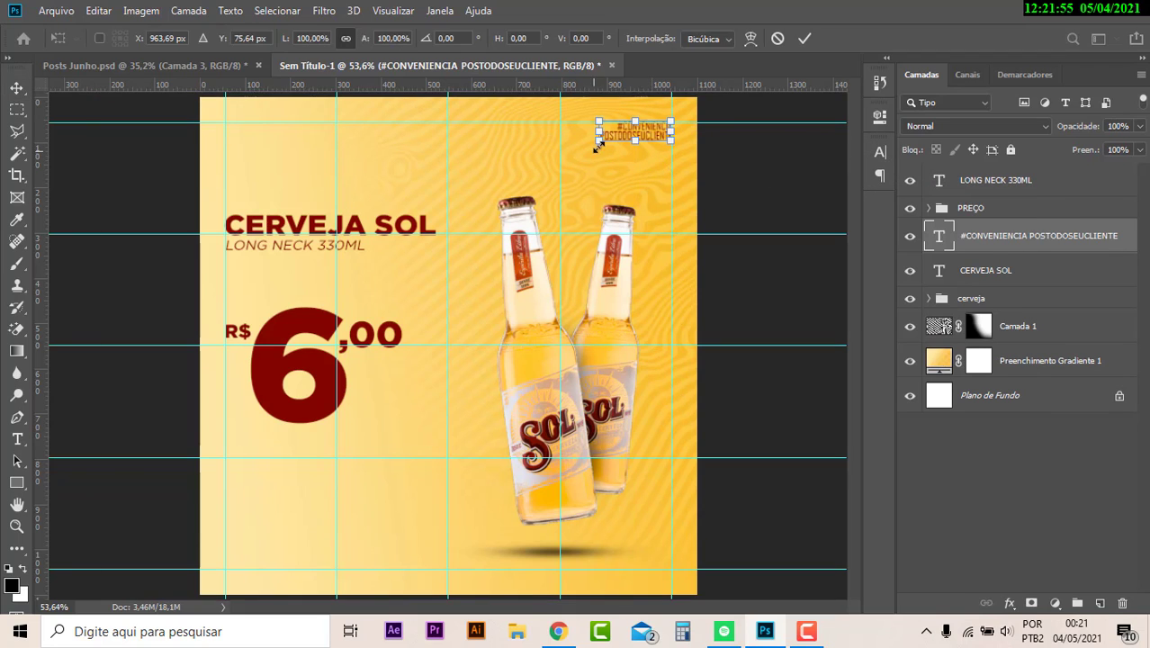
left_click_drag(599, 141, 570, 154)
key("Return")
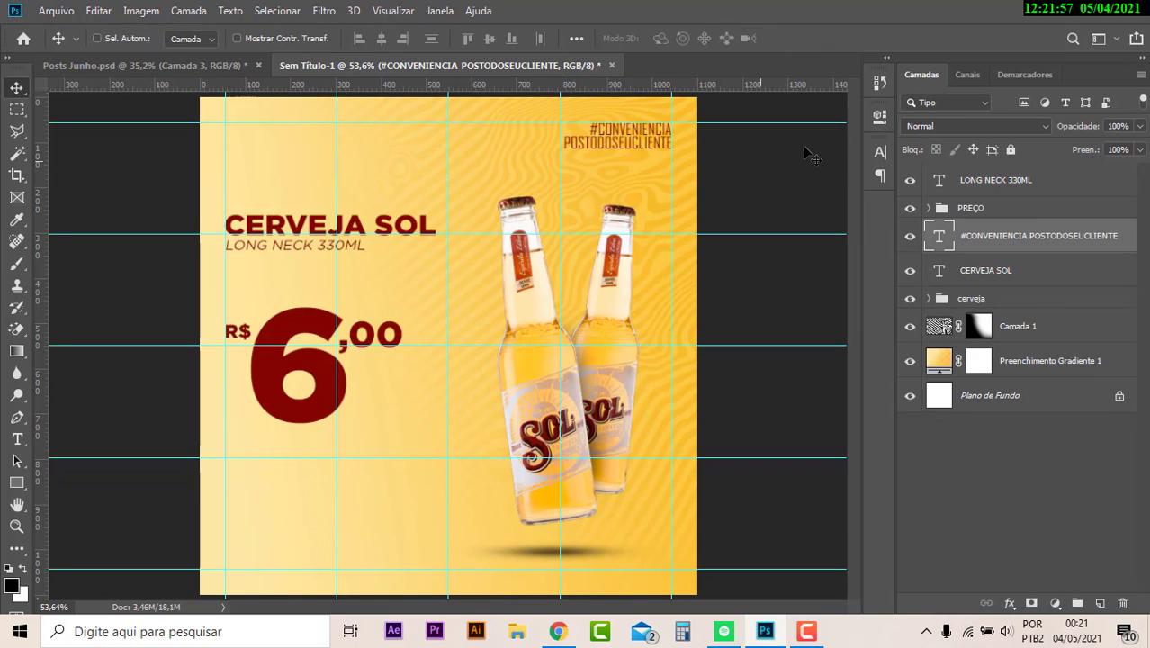
Change the hashtag's font style to Bold.
left_click(877, 151)
left_click(849, 176)
left_click(809, 206)
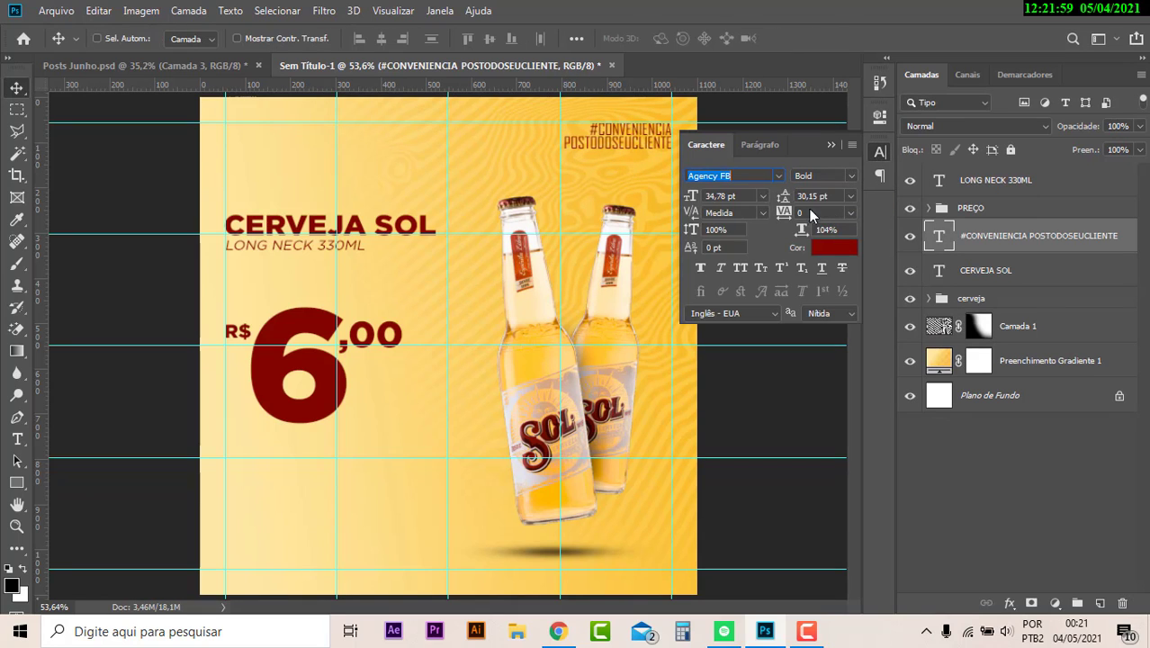
left_click(17, 88)
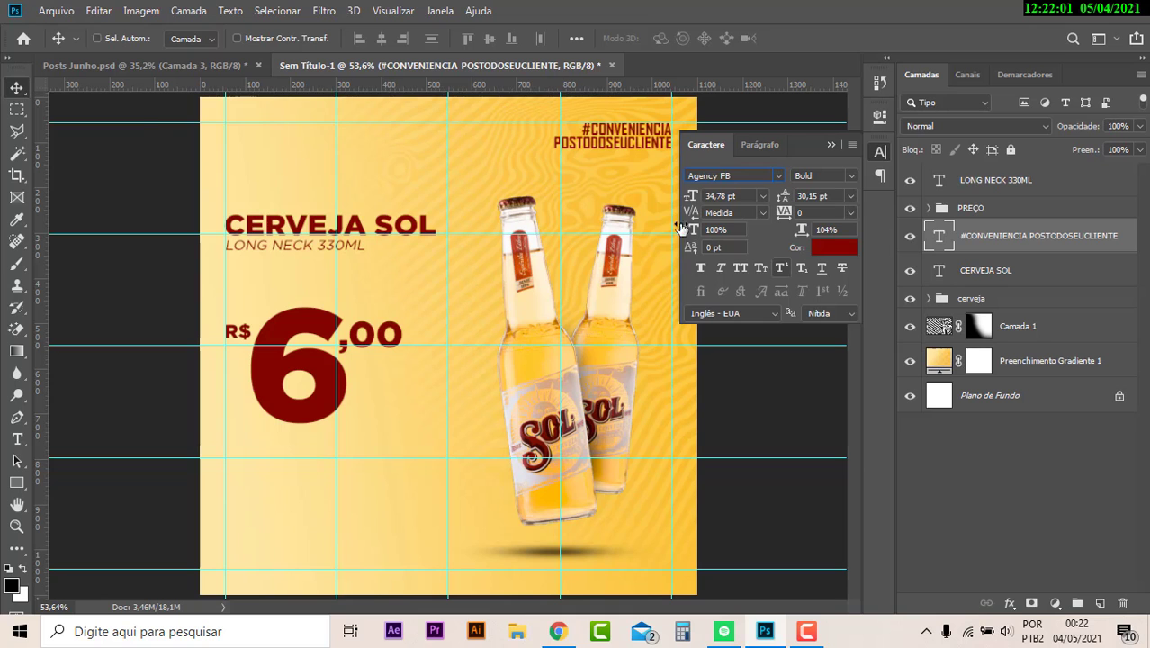
Re-enter the hashtag text, dismiss the save prompt, and hide guides to preview the design.
key("t")
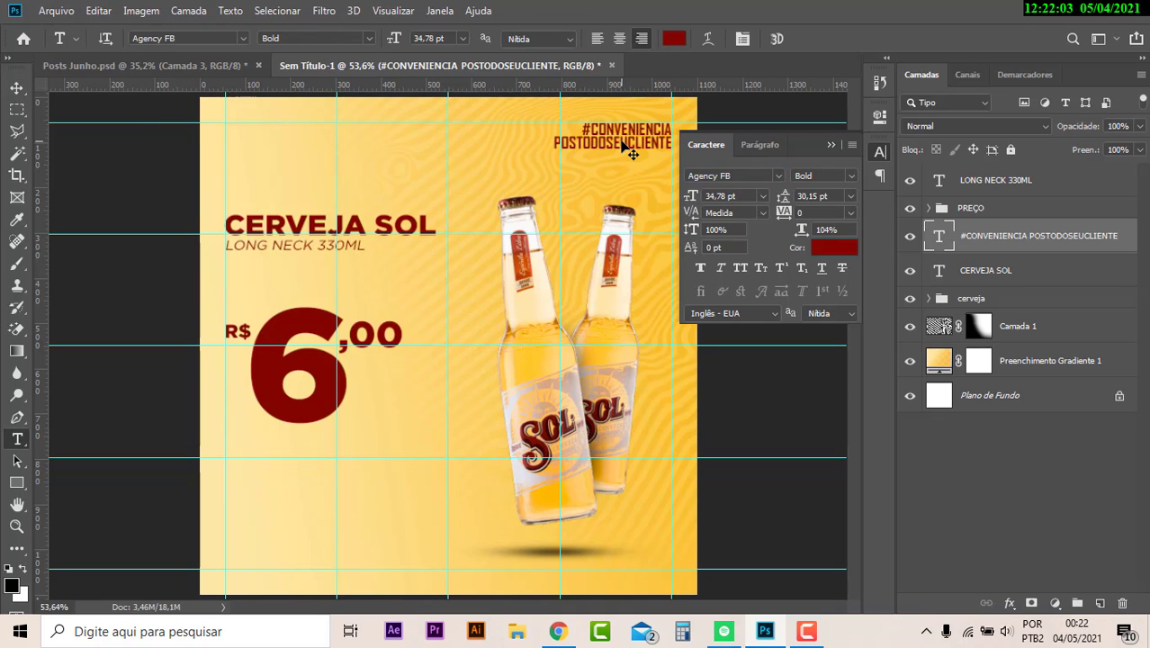
double_click(621, 142)
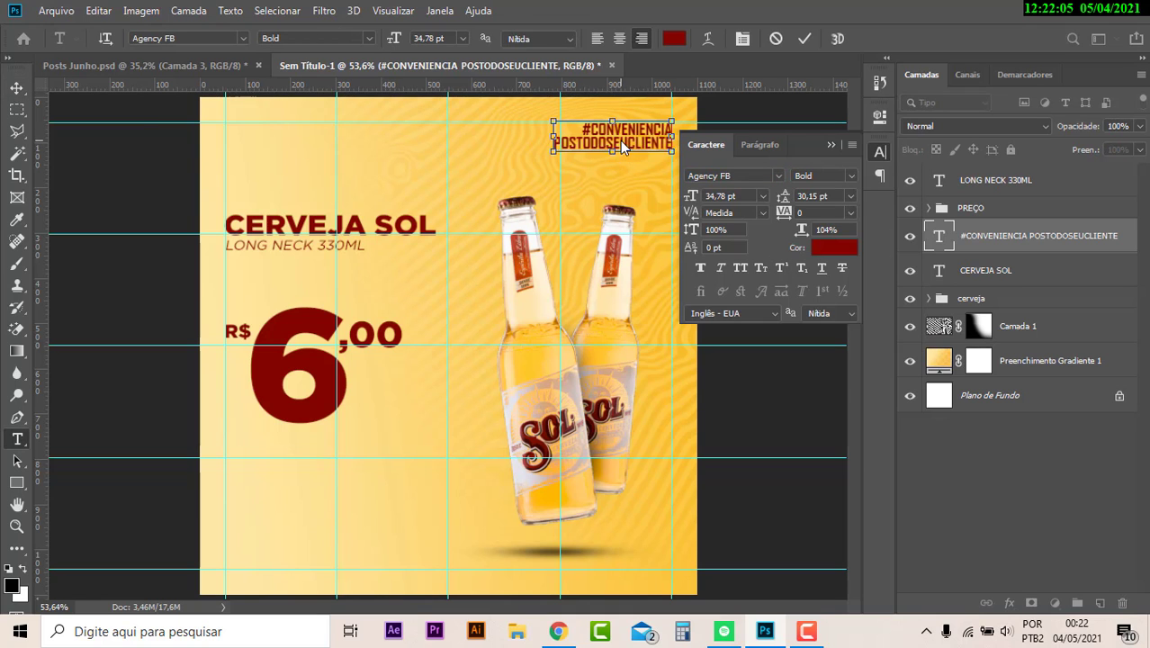
key("ctrl+s")
key("Escape")
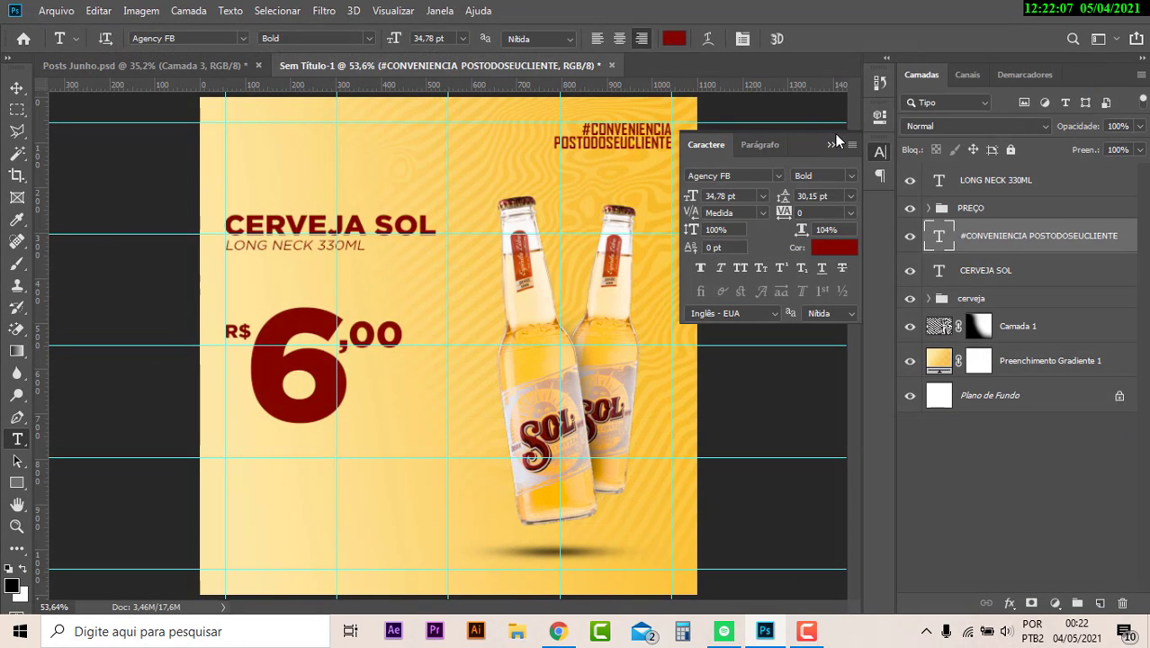
left_click(830, 144)
key("v")
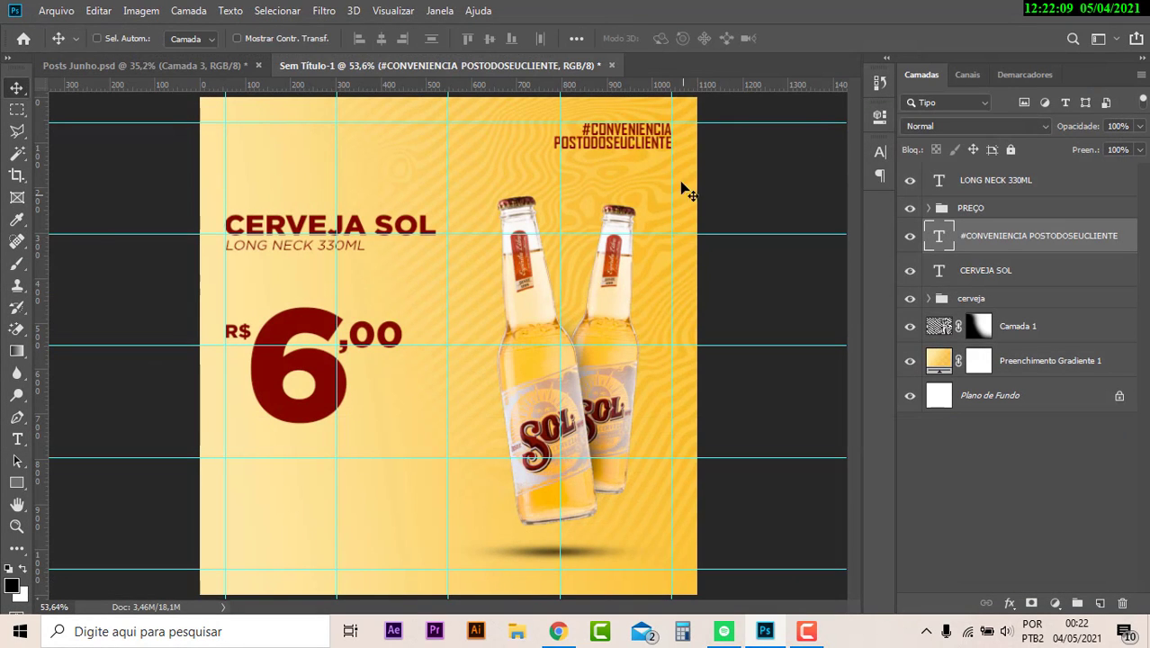
key("ctrl+h")
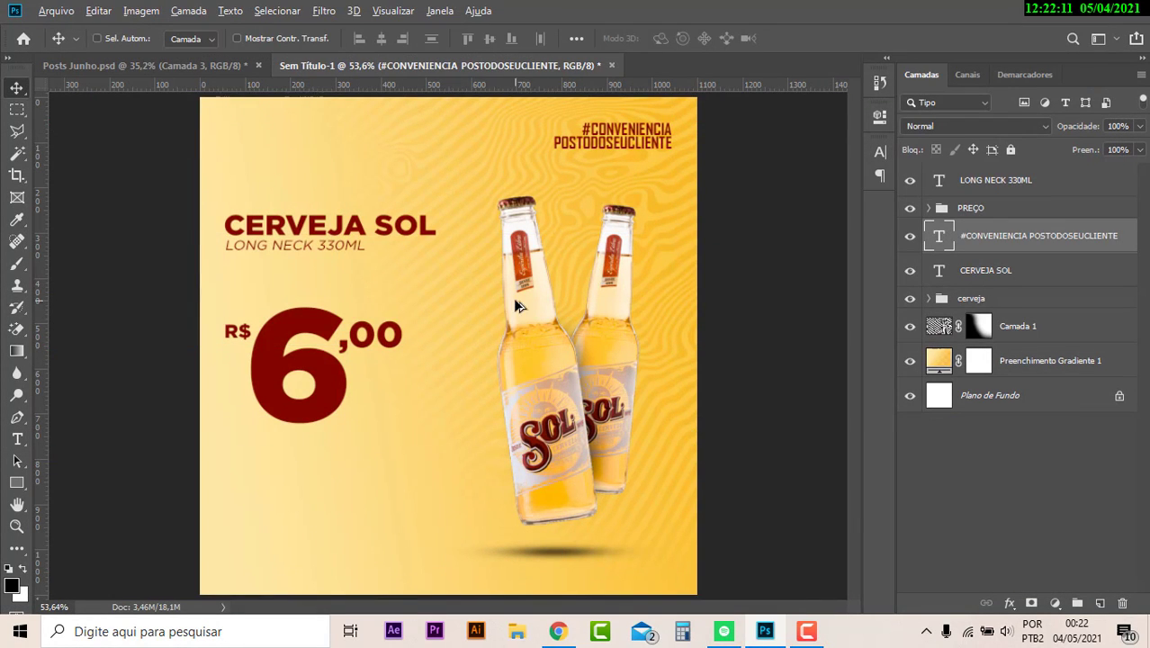
Check the left balloon layer in the Posts Junho reference, then return to the promo.
scroll(513, 297, "down", 2)
left_click(140, 65)
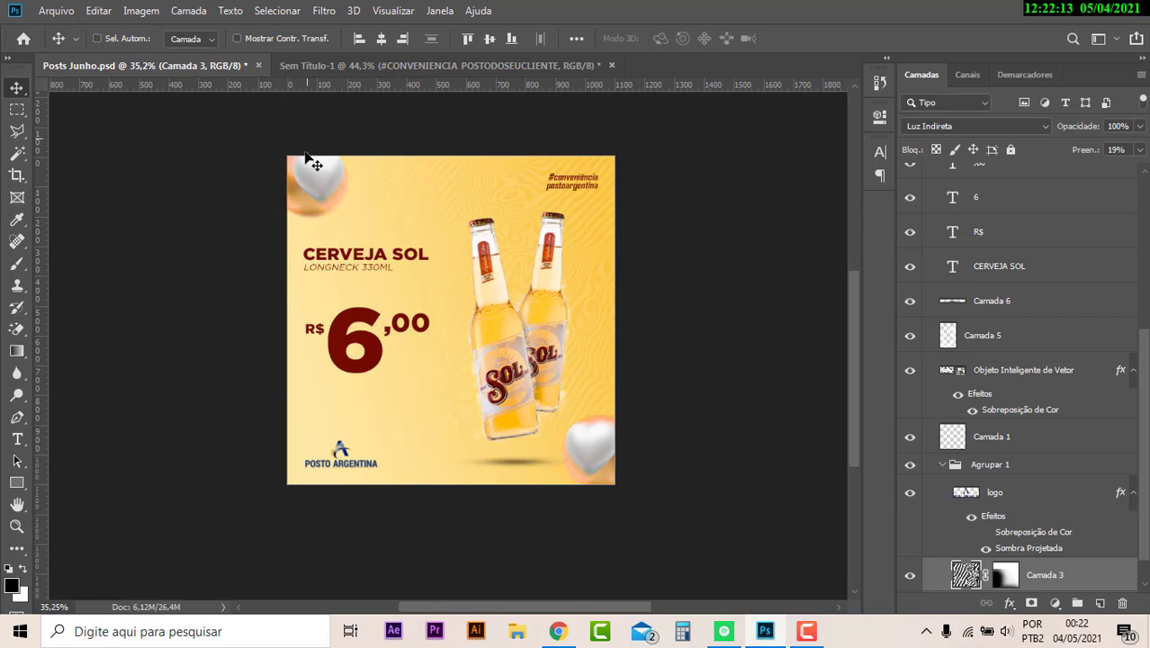
left_click(326, 191, "ctrl")
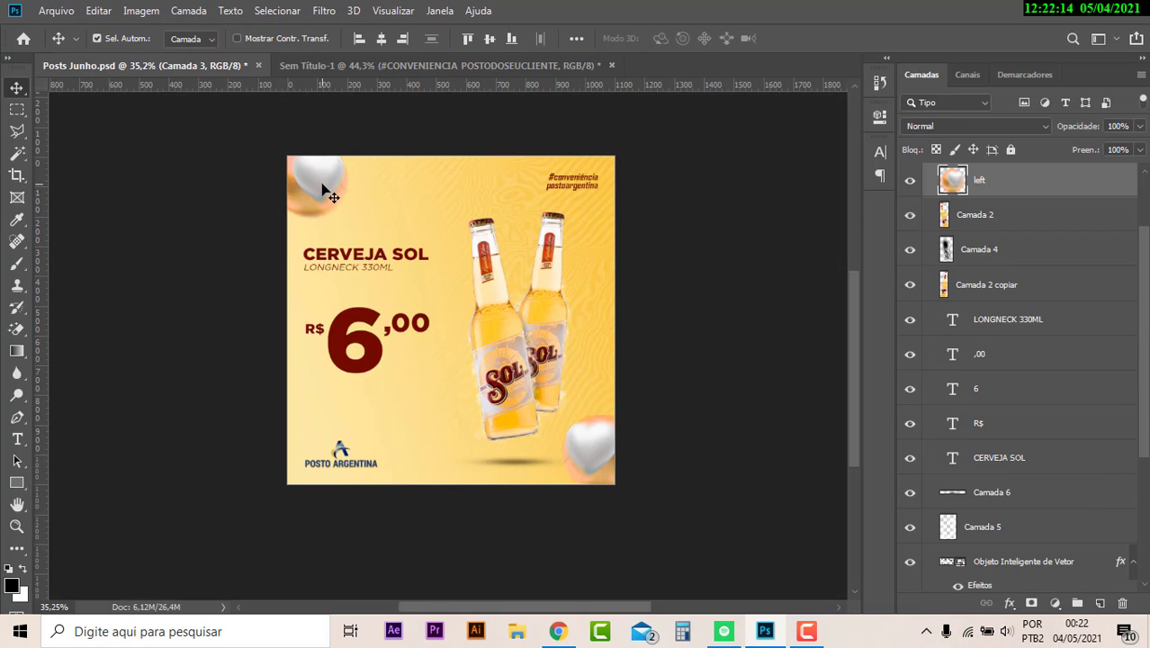
left_click(396, 65)
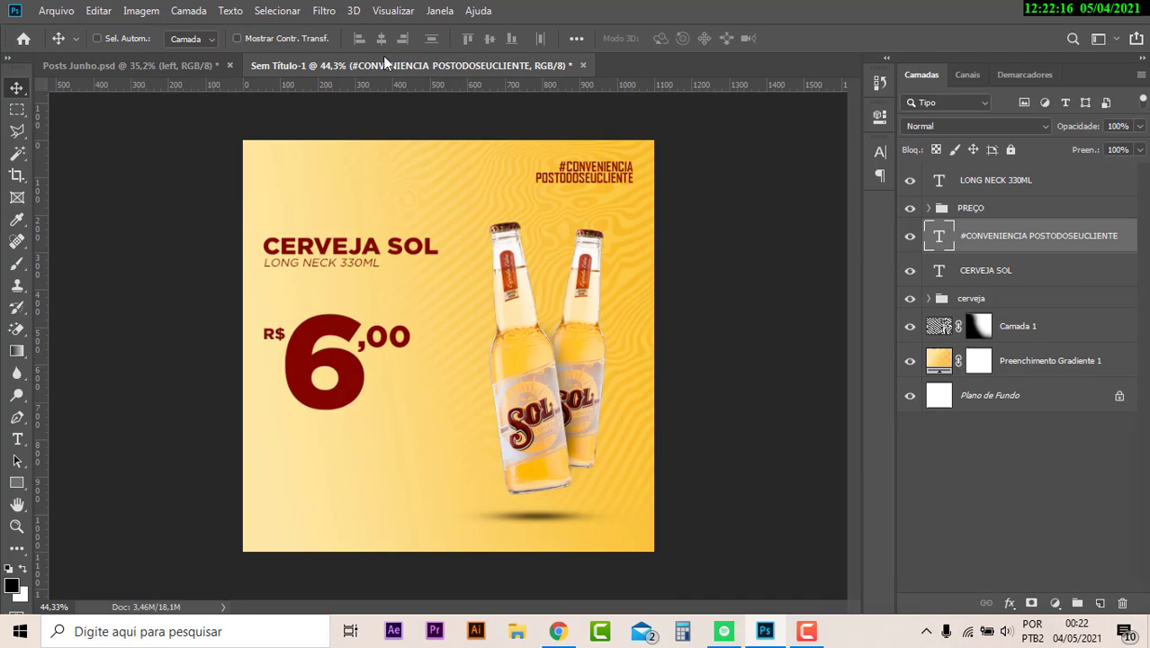
Open close-up-3d-heart-like-ball-red (1).zip from Downloads in WinRAR and extract 33.psd.
left_click(516, 635)
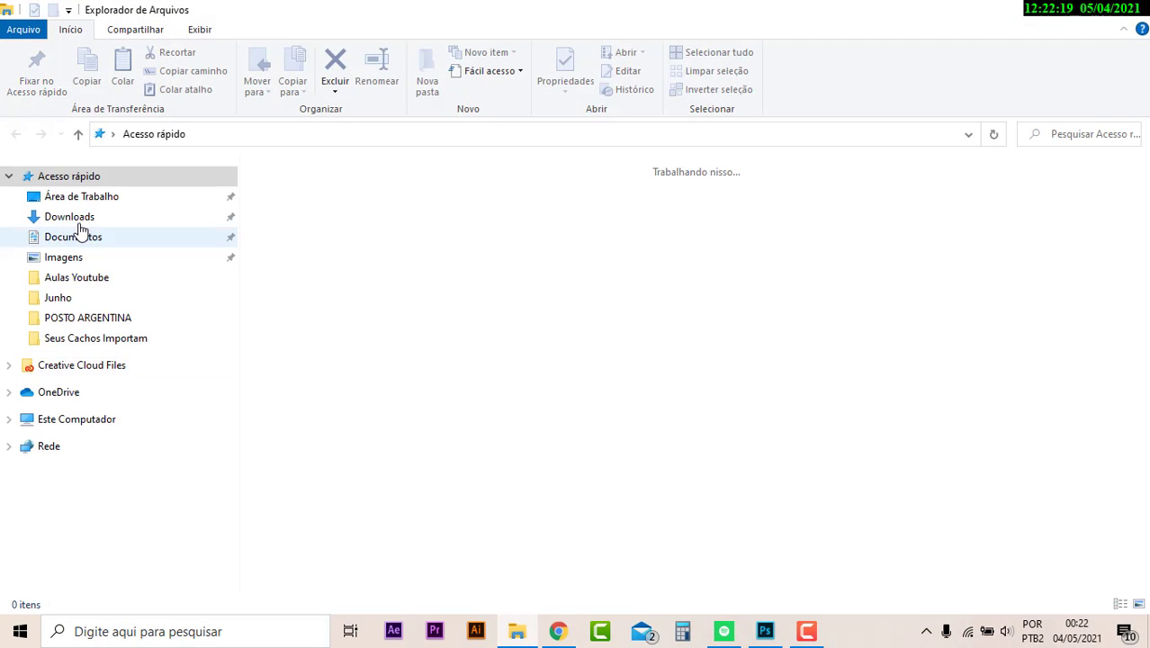
left_click(79, 219)
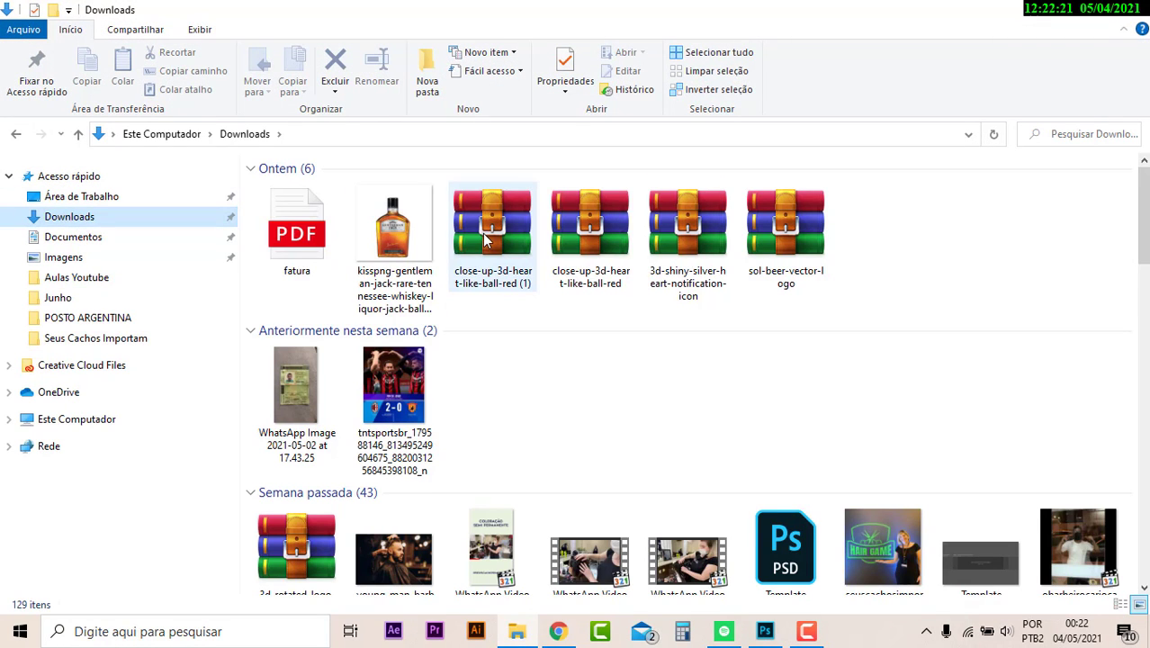
left_click(498, 244)
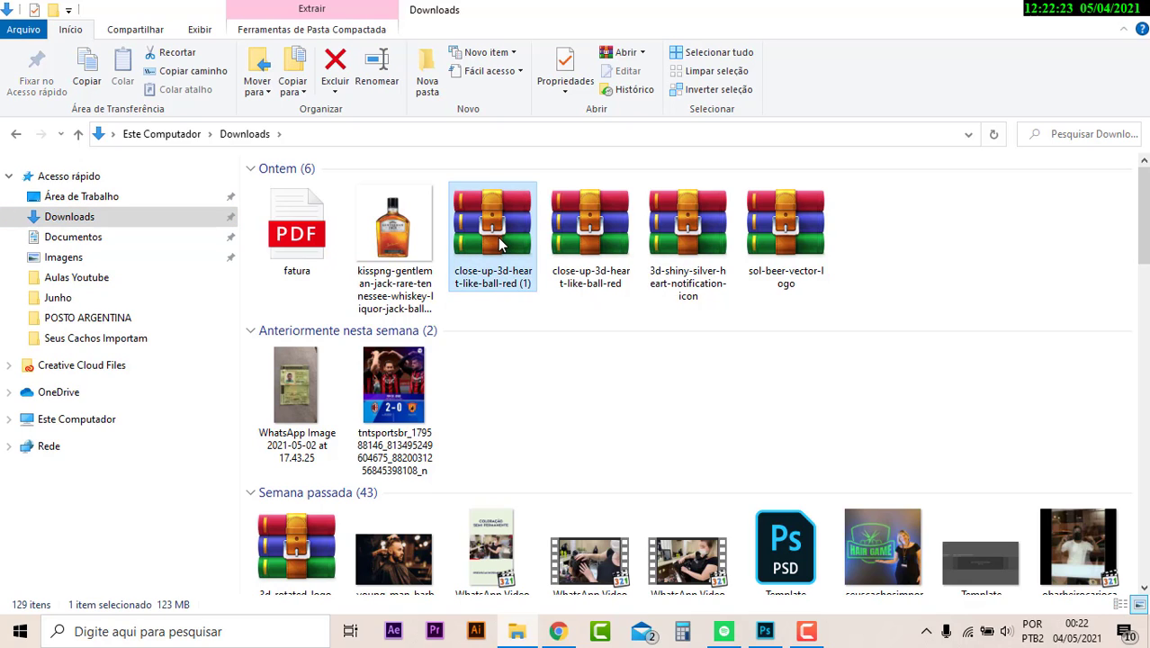
double_click(500, 245)
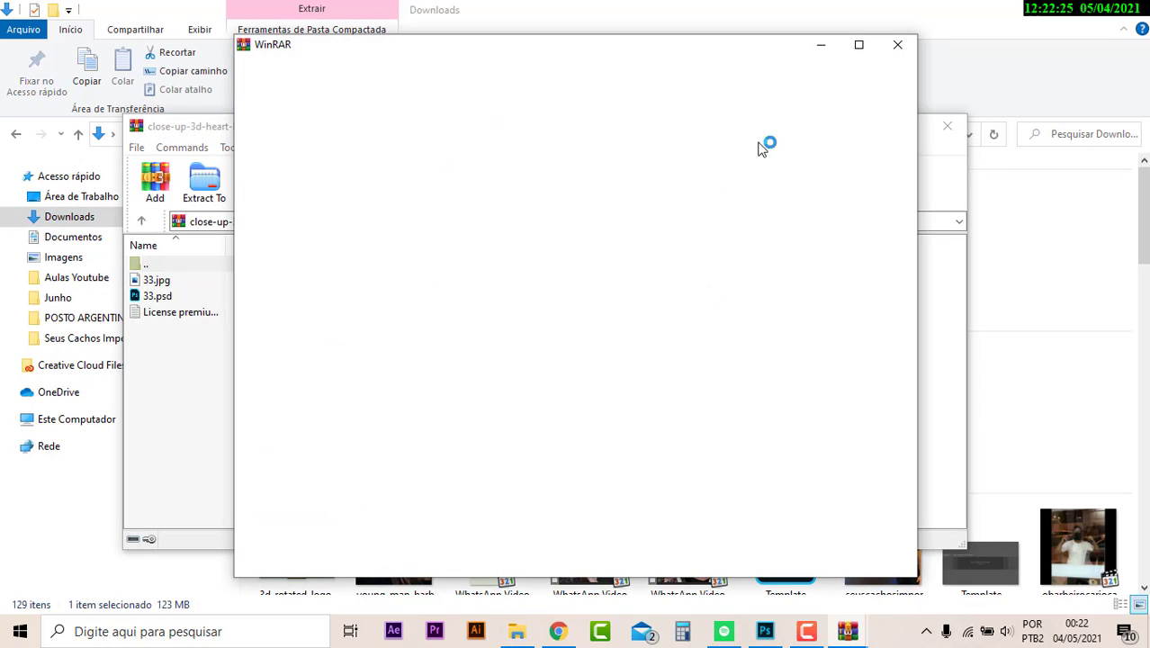
left_click(897, 46)
double_click(193, 296)
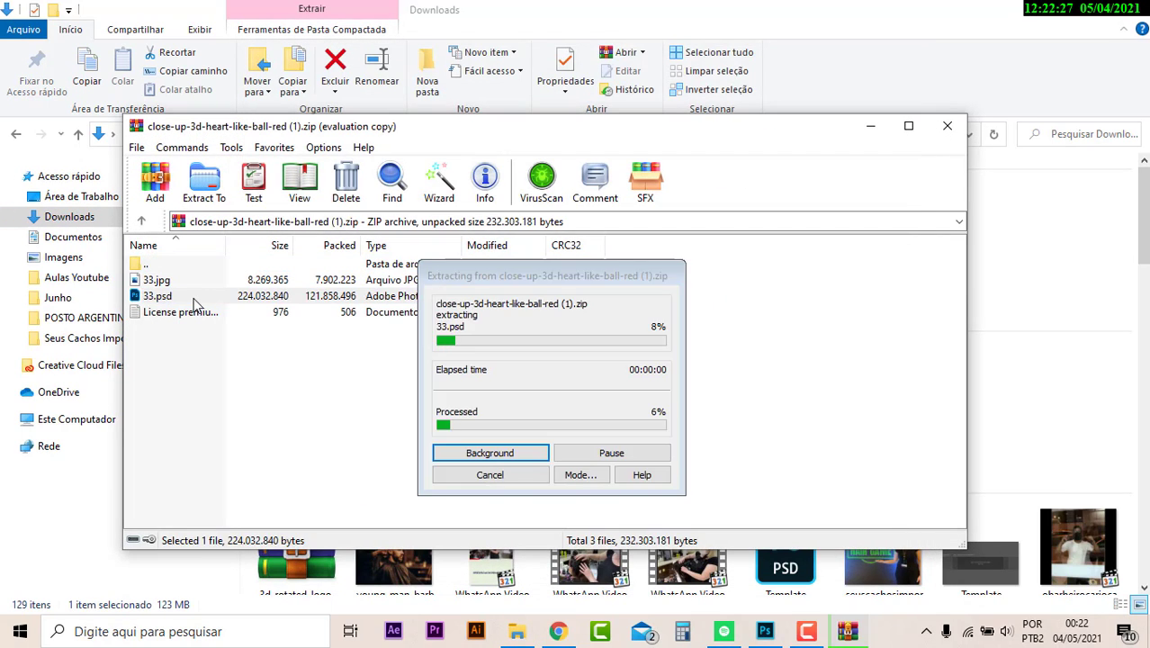
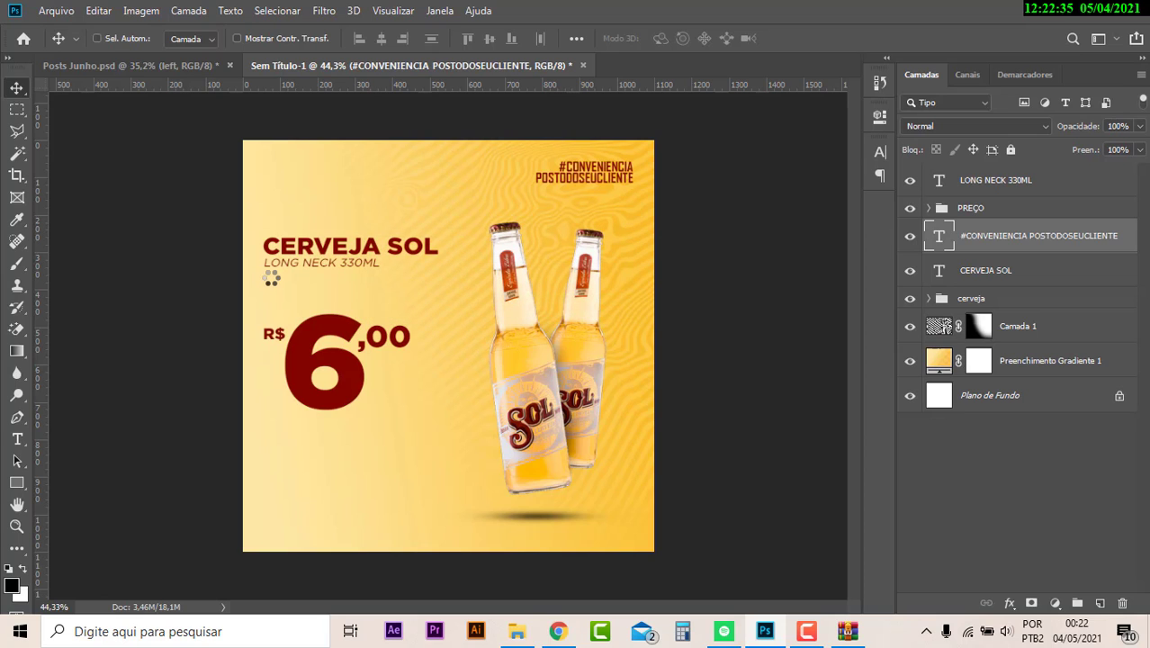
Copy the heartballleft heart-balloon layer from 33.psd into the Sem Título-1 beer post.
key("i")
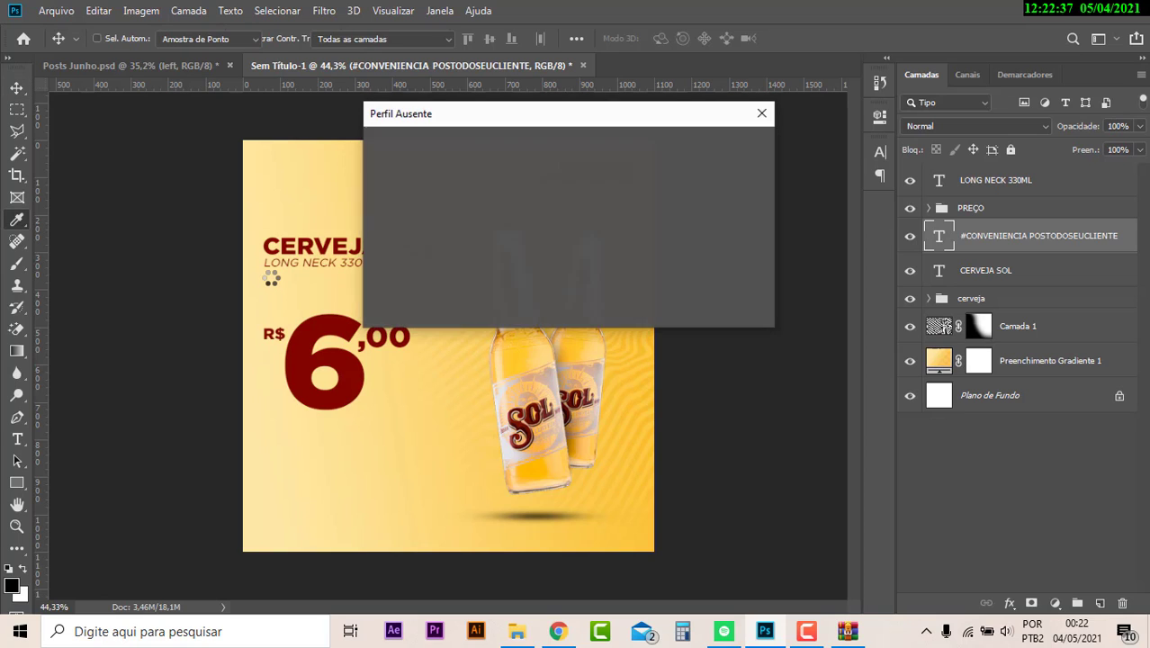
left_click(659, 305)
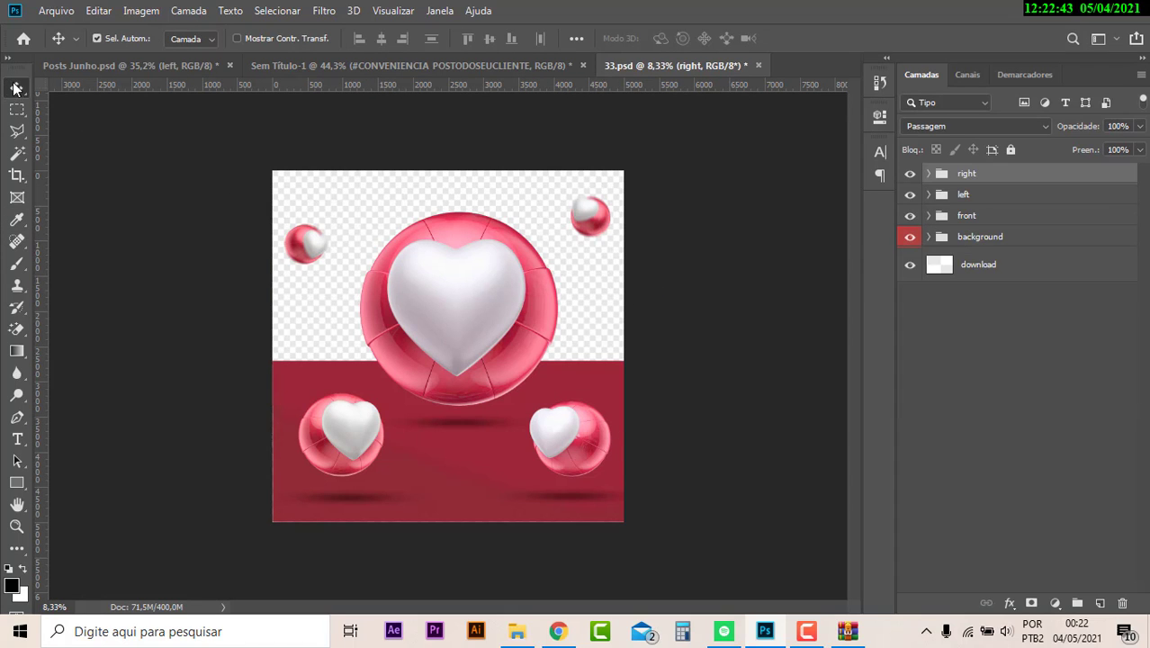
left_click(305, 243, "ctrl")
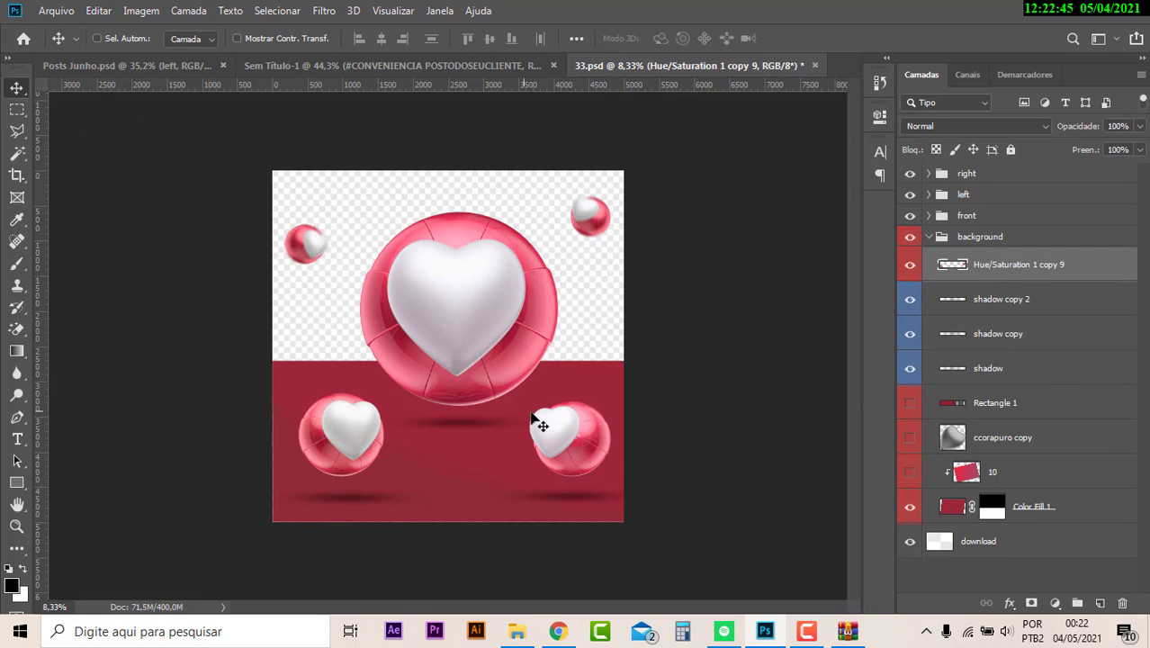
left_click(356, 459, "ctrl")
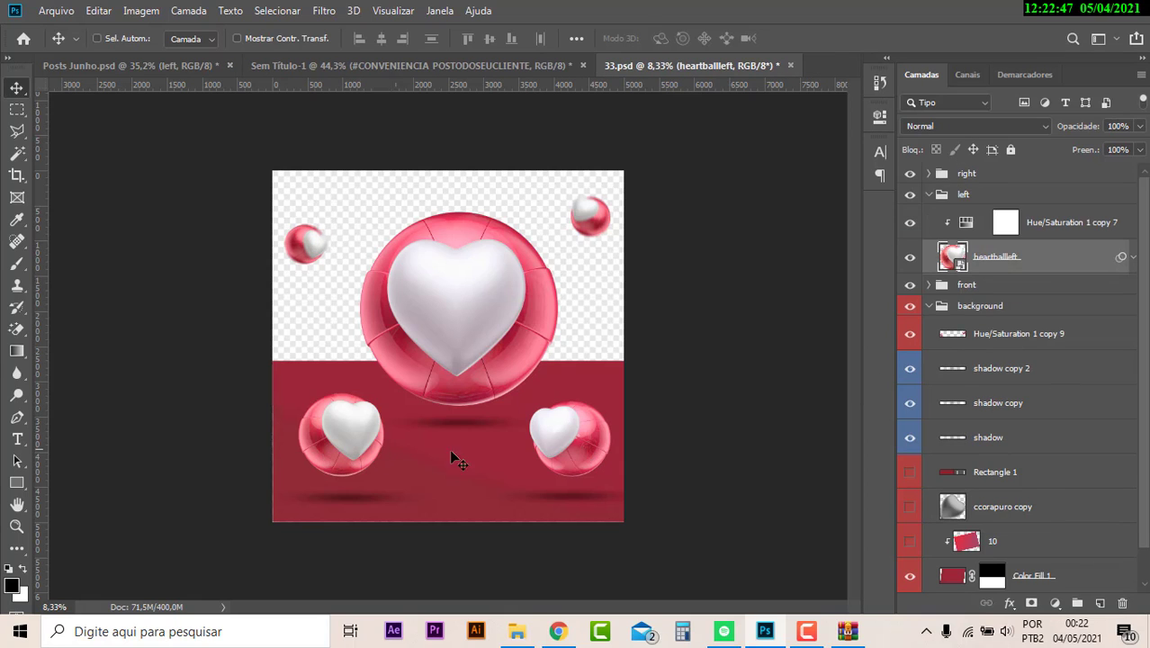
left_click_drag(1099, 266, 601, 254)
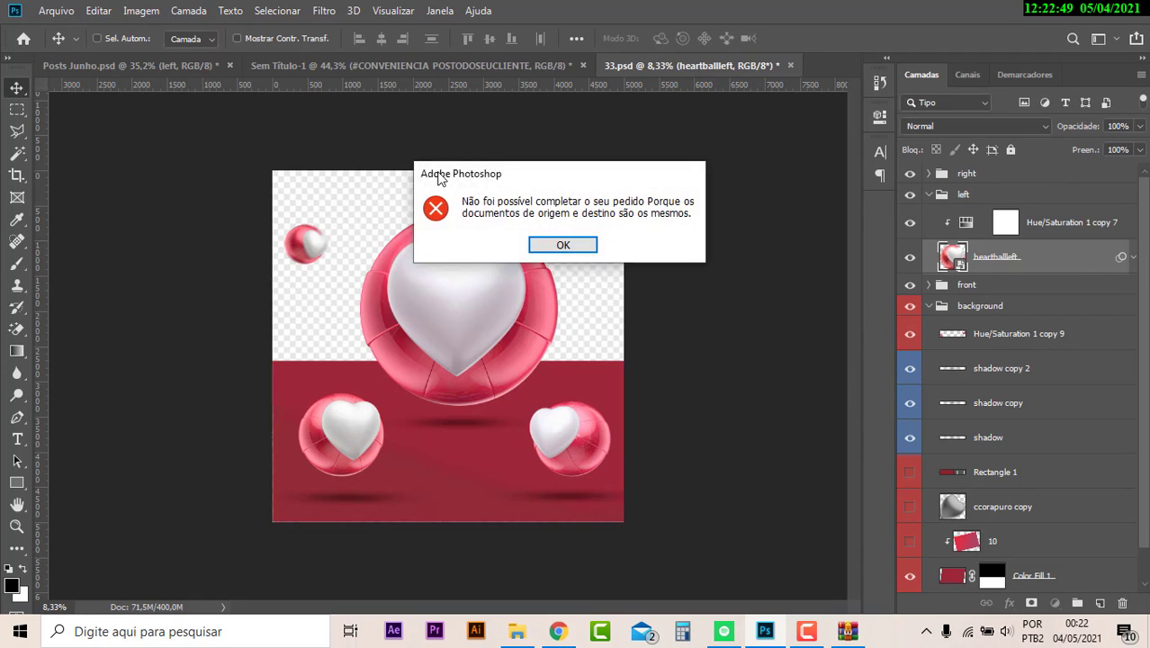
left_click(592, 247)
left_click_drag(598, 209, 440, 278)
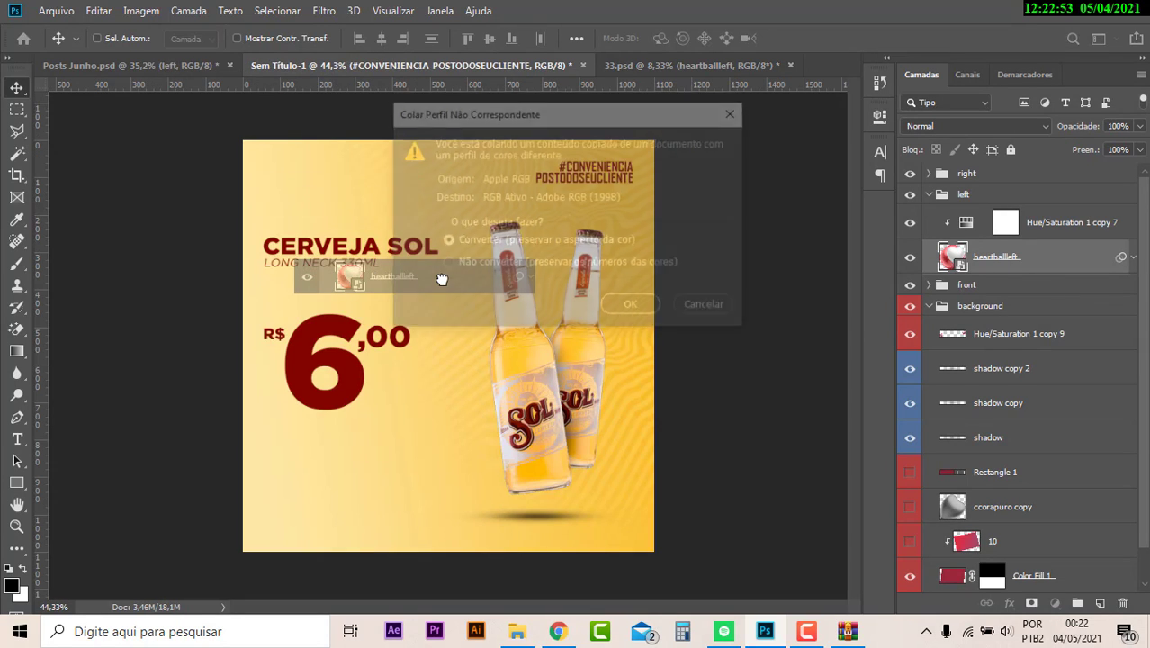
left_click(633, 307)
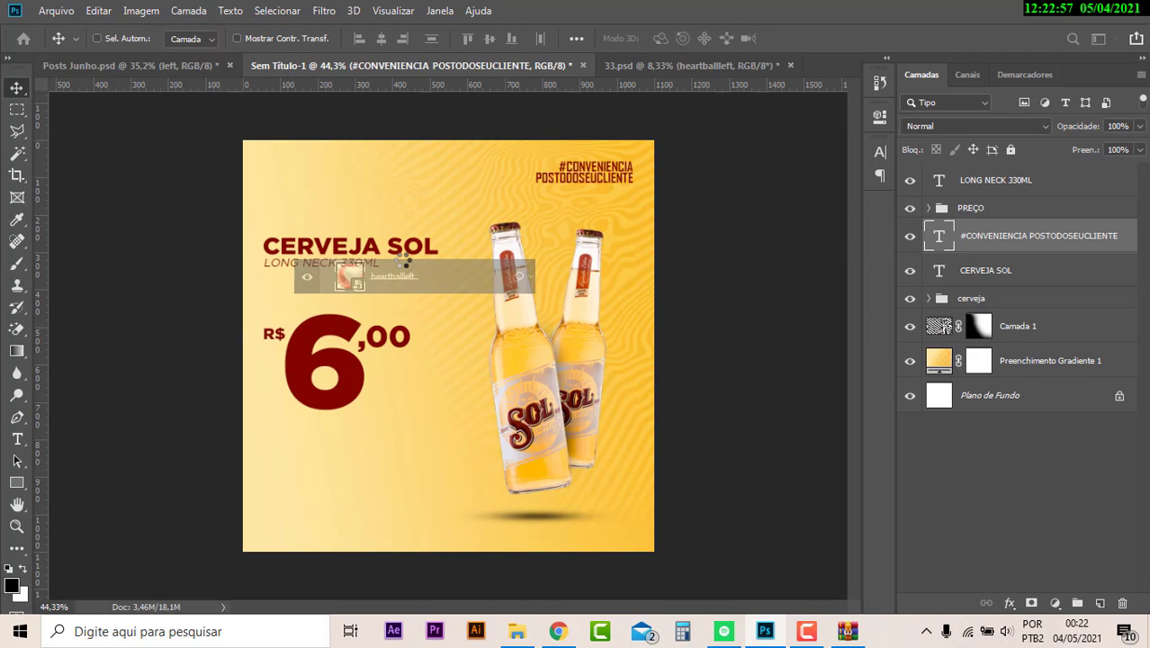
left_click(806, 630)
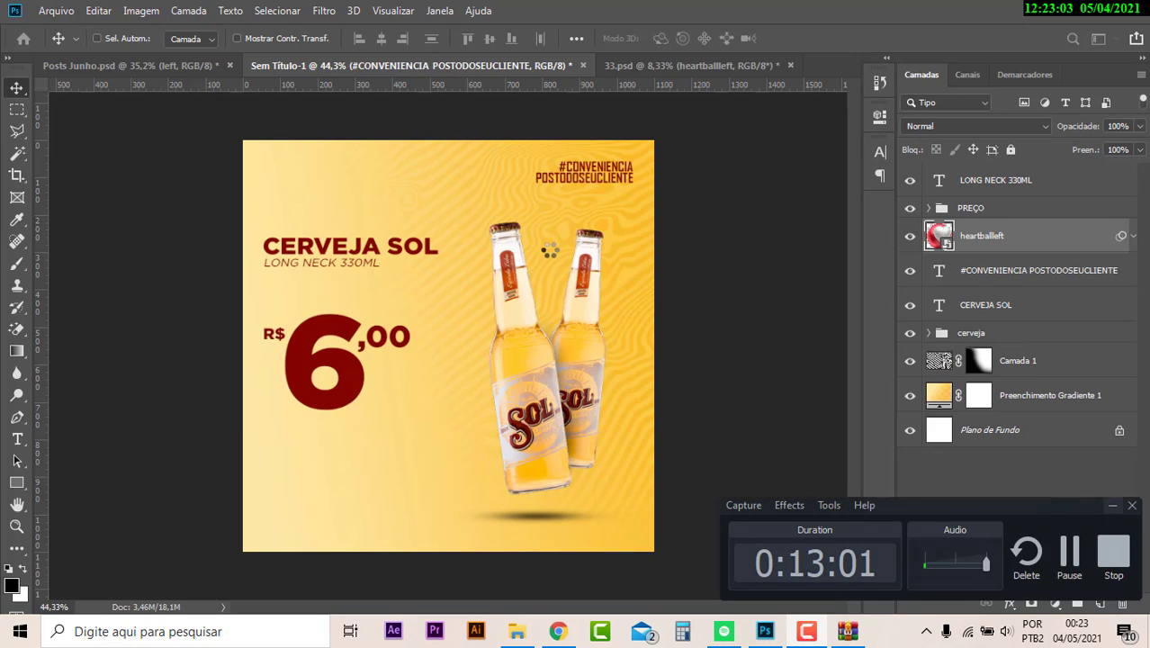
Scale the heart balloon down and rasterize the heartballleft layer.
left_click(1111, 505)
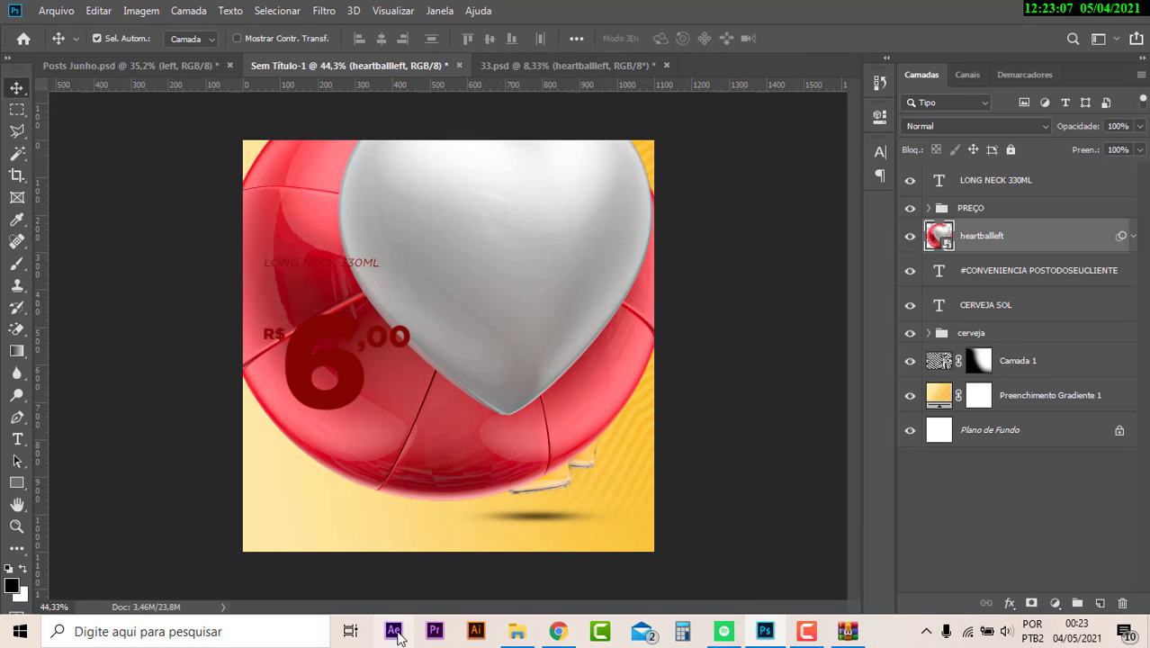
key("ctrl+t")
key("ctrl+minus")
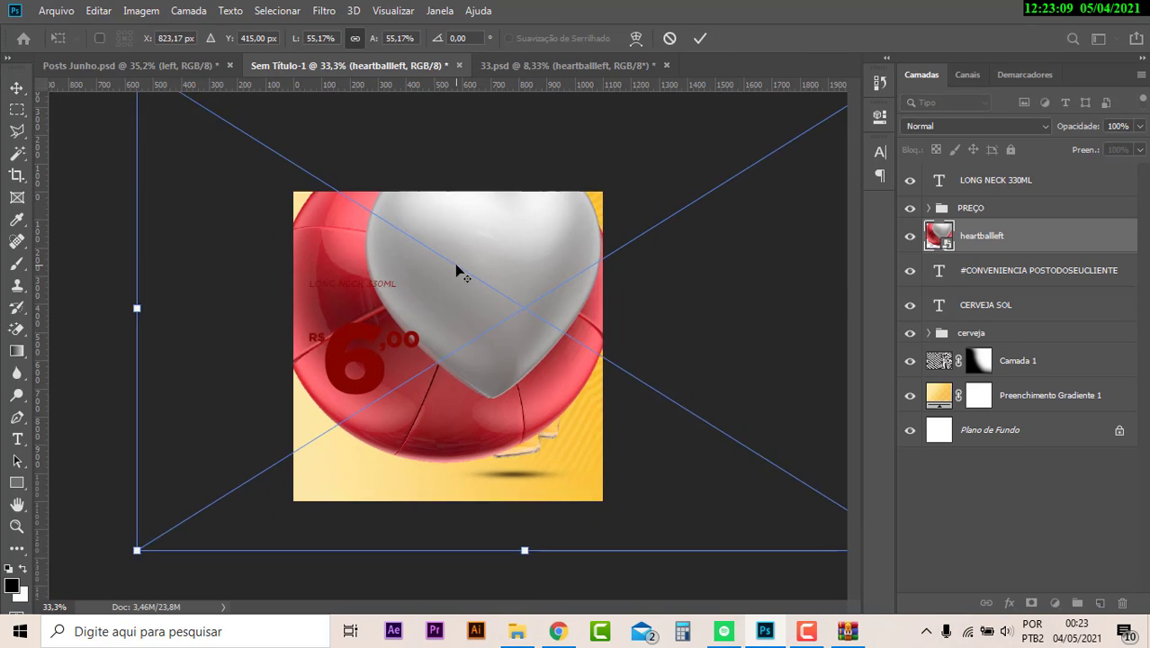
key("ctrl+minus")
left_click_drag(768, 486, 623, 400)
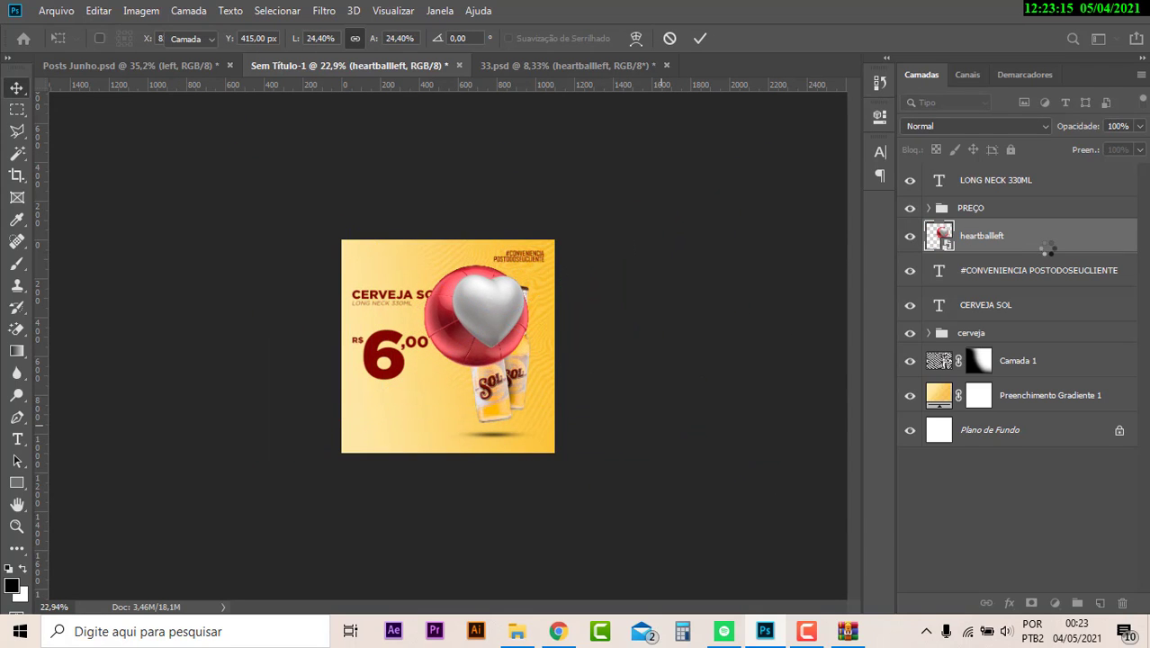
key("Return")
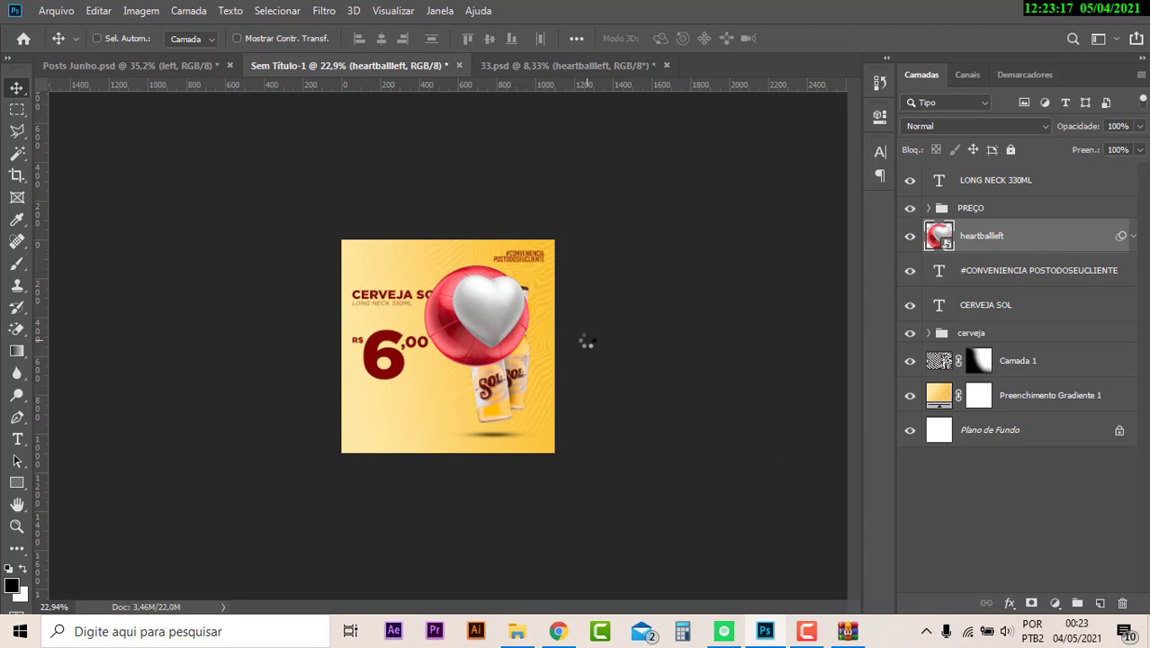
right_click(1025, 241)
left_click(859, 299)
Shrink the balloon to about 48% and place it top-left above CERVEJA SOL.
left_click_drag(490, 316, 411, 303)
key("ctrl+t")
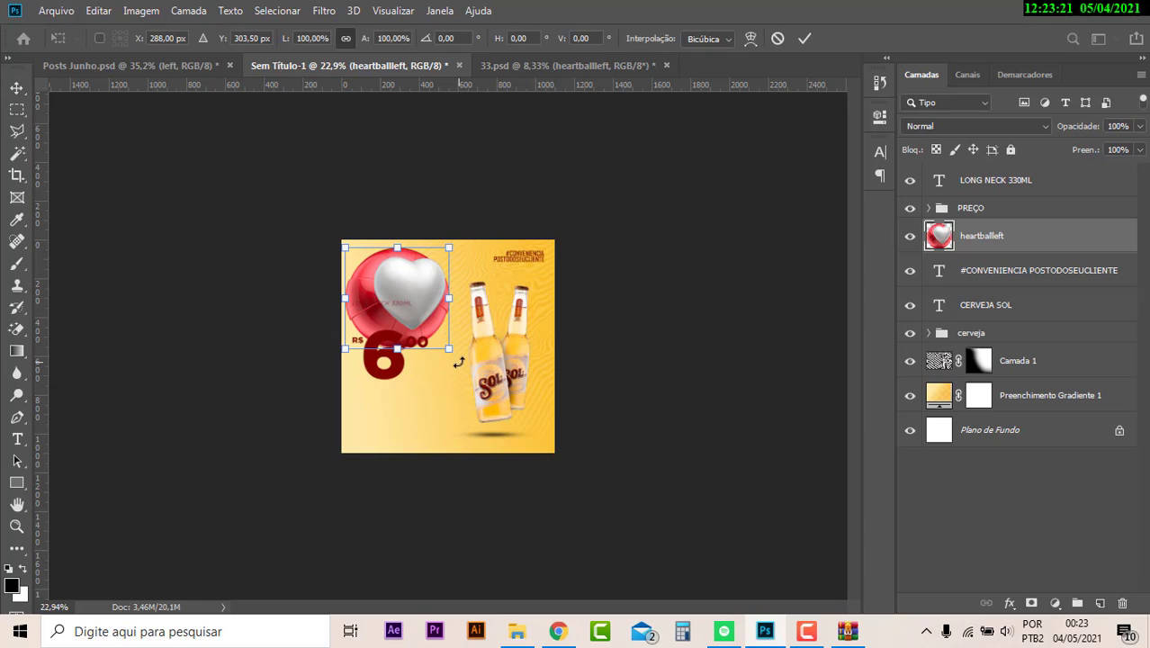
left_click_drag(449, 349, 384, 289)
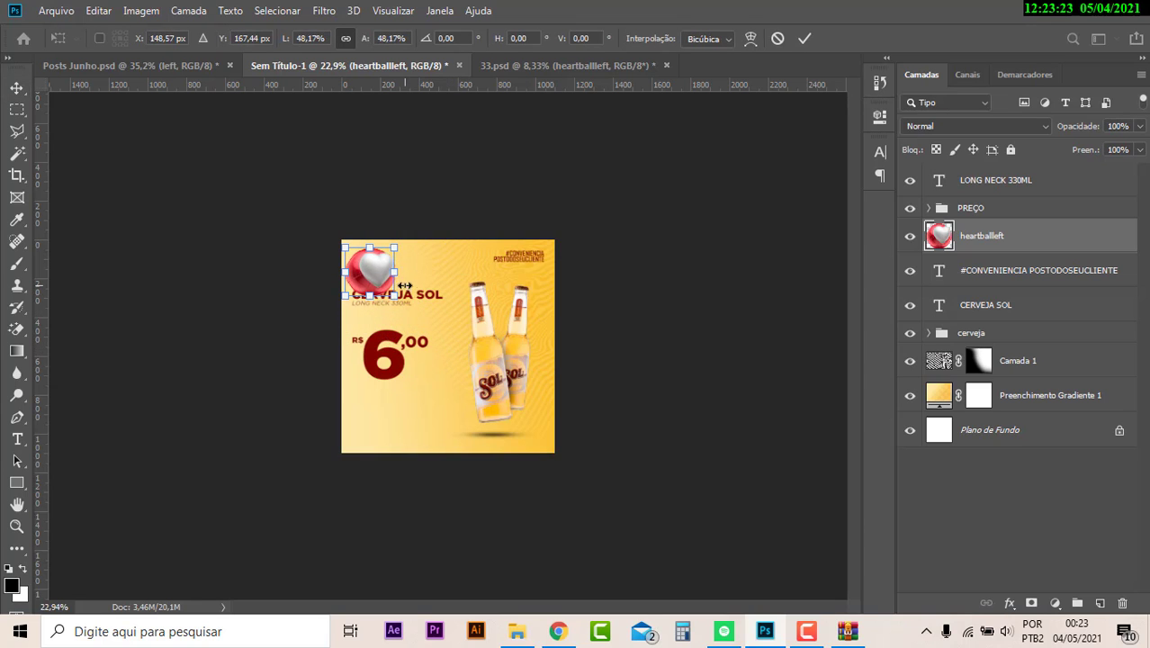
key("Return")
left_click_drag(285, 239, 279, 229)
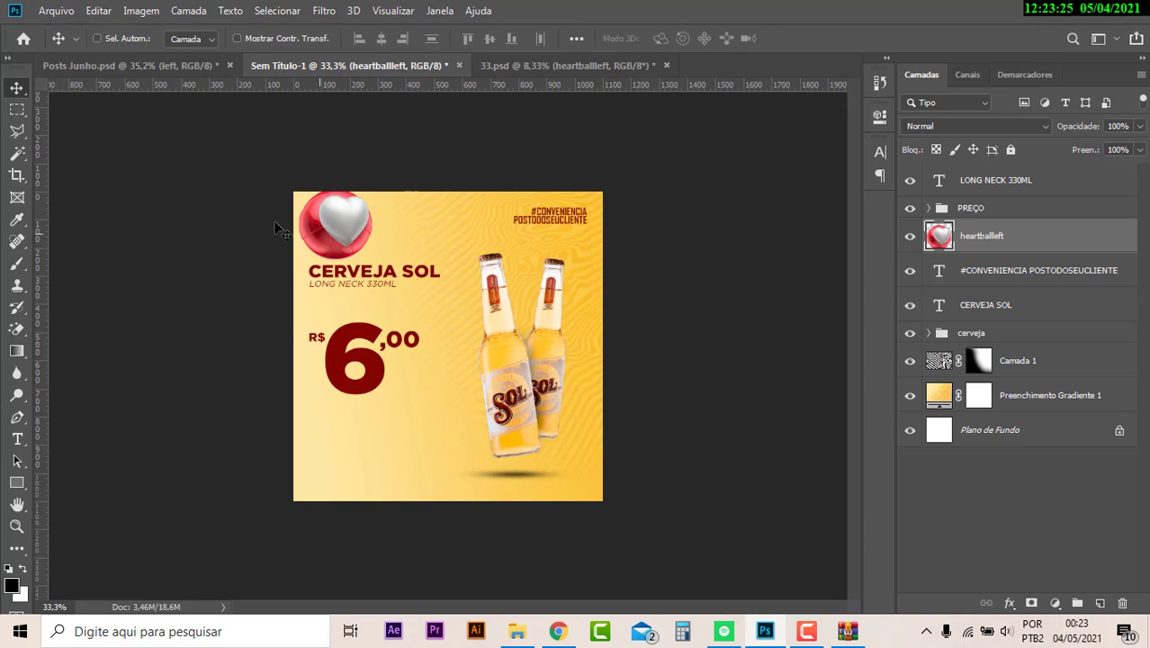
left_click(141, 11)
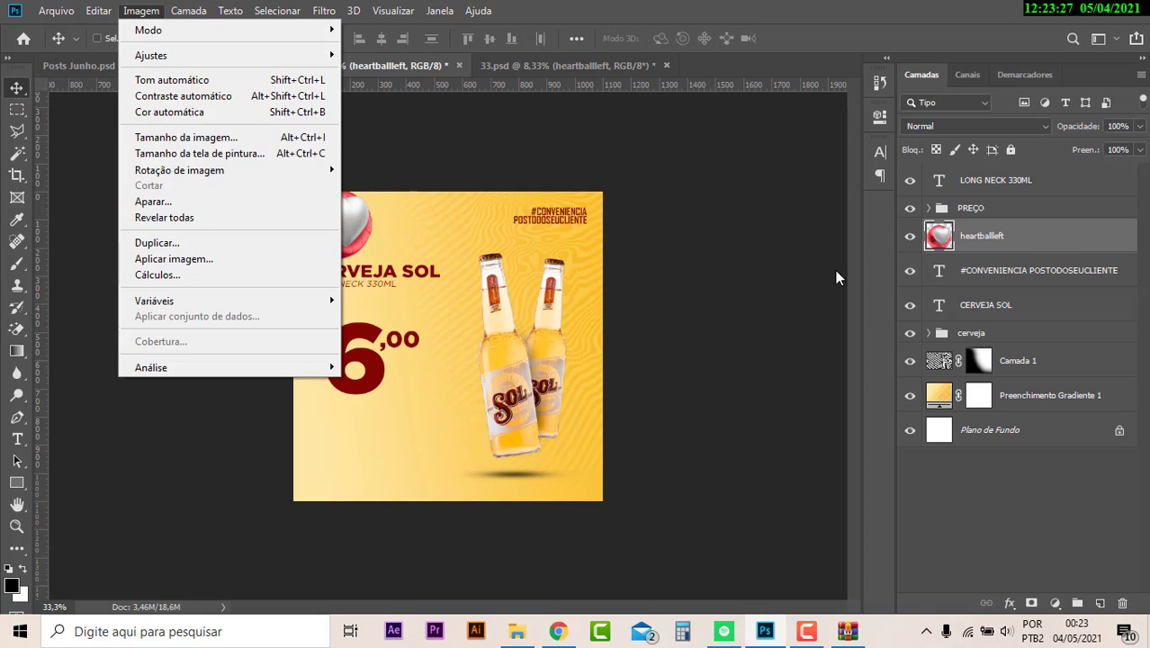
Add a clipped Hue/Saturation layer with Colorize, Hue 38, Saturation 62 to tint the balloon gold.
key("Escape")
left_click(1054, 601)
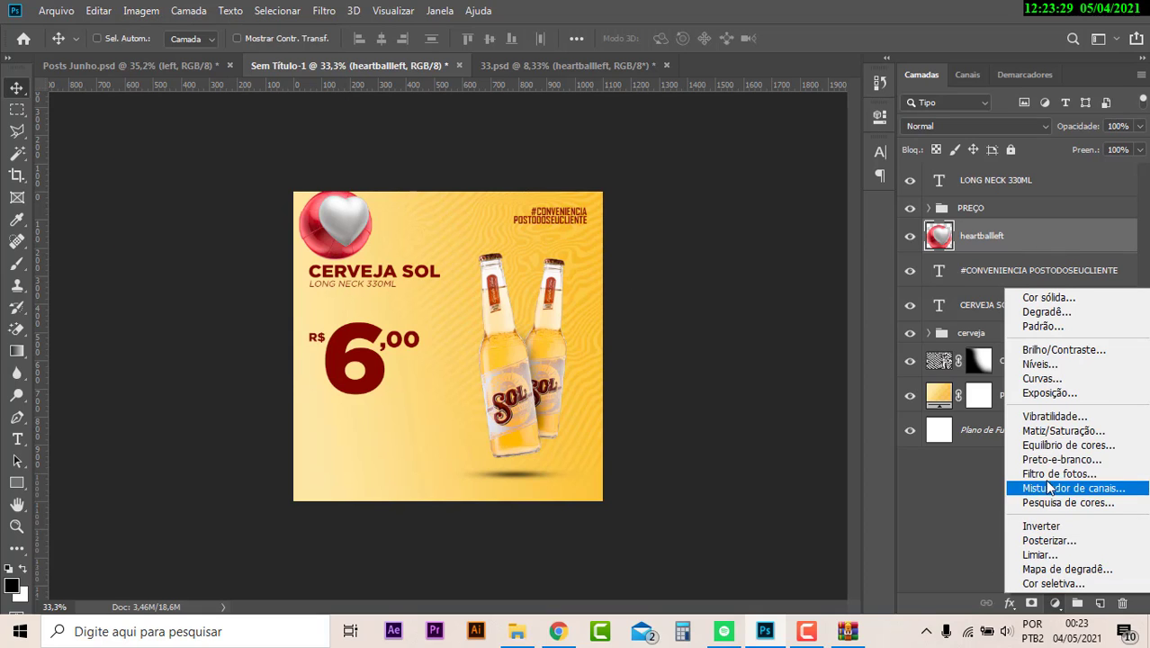
left_click(1062, 428)
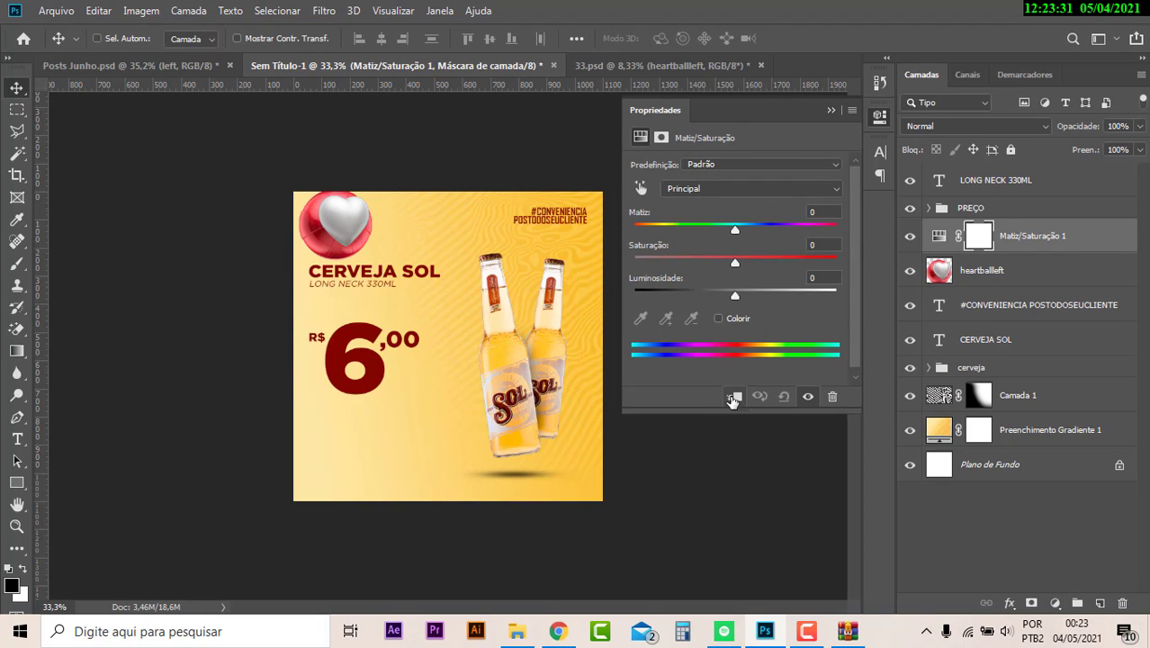
left_click(733, 397)
left_click_drag(730, 233, 653, 232)
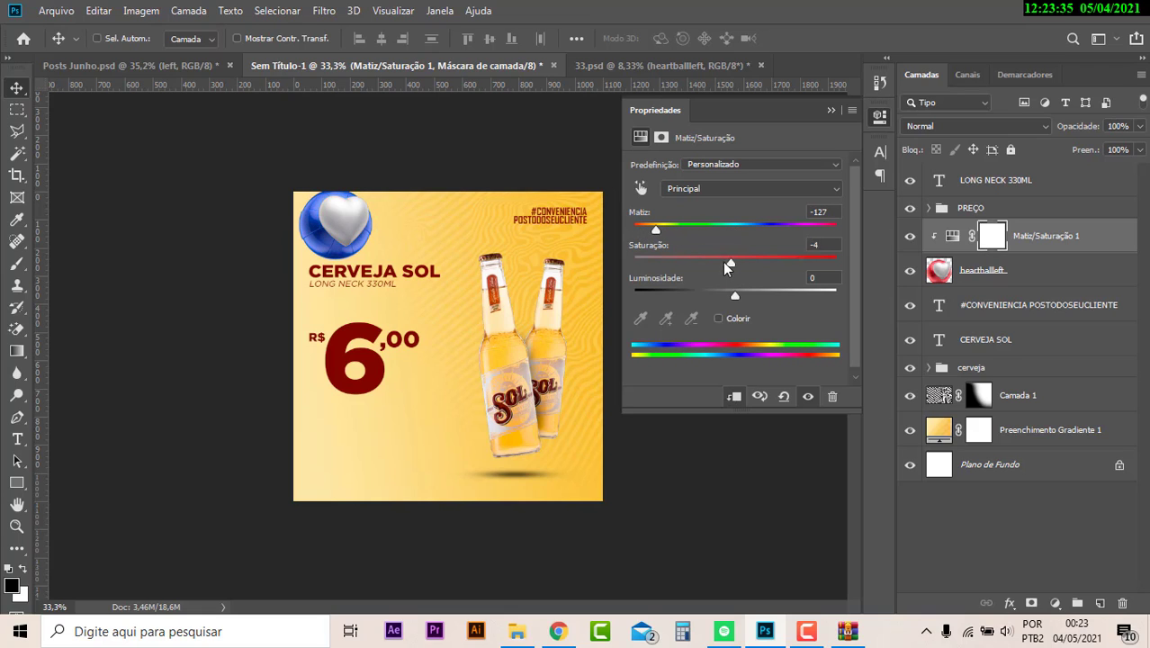
mouse_move(726, 262)
left_mouse_down()
mouse_move(801, 262)
mouse_move(704, 261)
left_mouse_up()
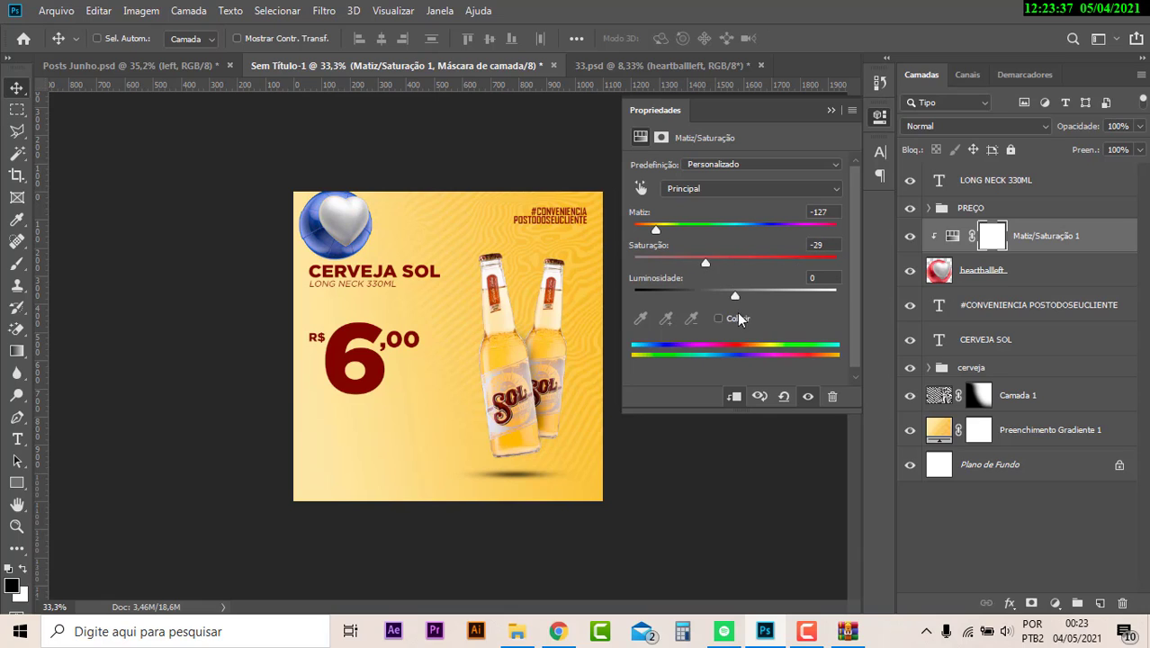
left_click(718, 319)
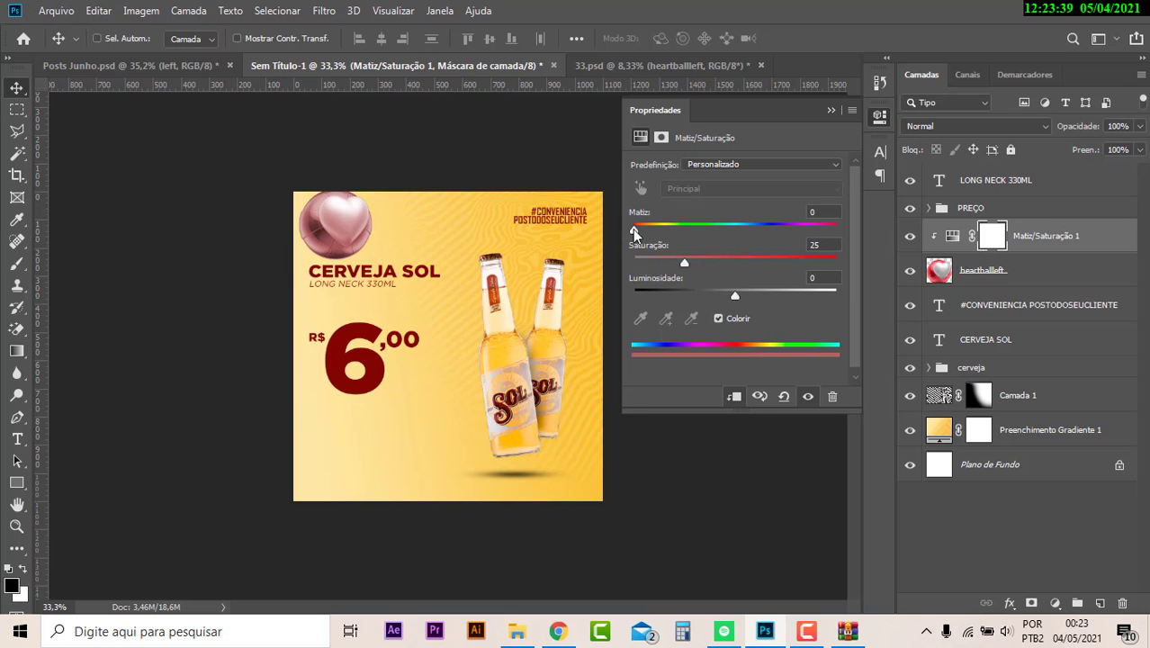
left_click_drag(633, 232, 666, 234)
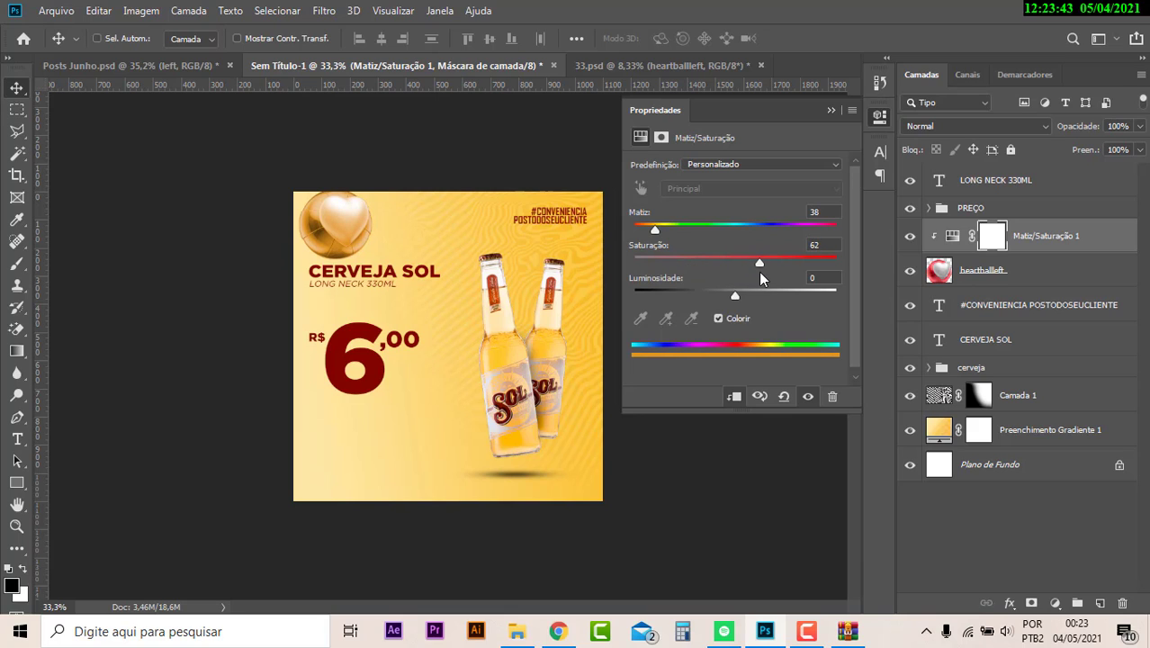
left_click(830, 110)
left_click_drag(334, 228, 322, 221)
left_click(1022, 284, "ctrl")
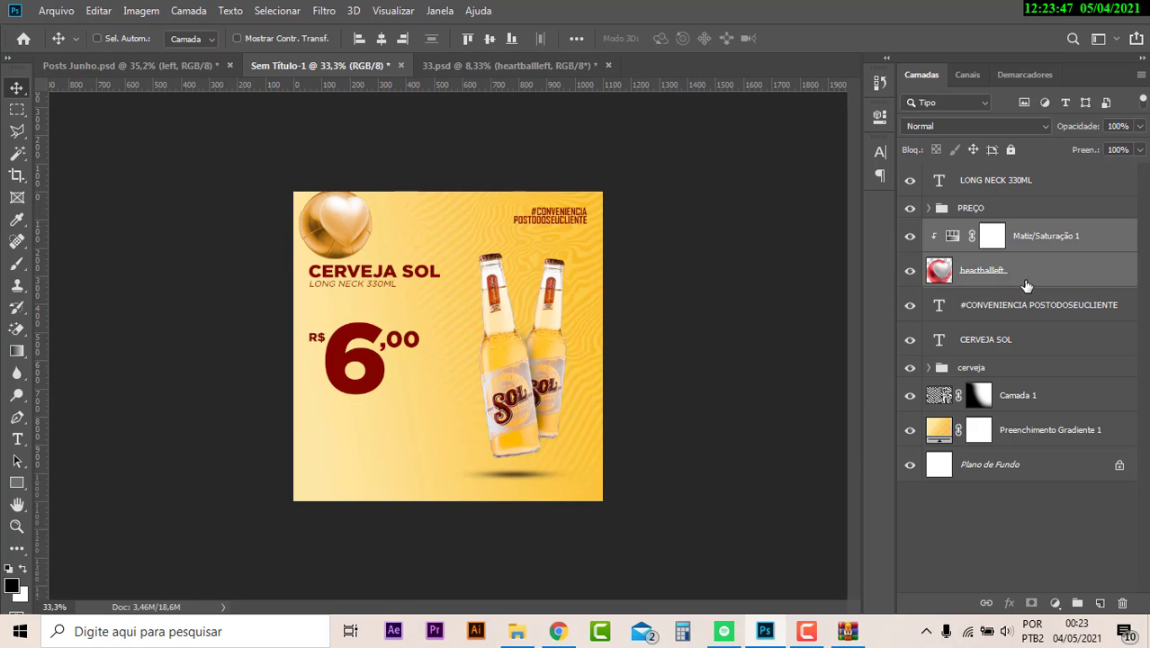
Group the balloon and its adjustment into Agrupar 1, enlarging it partly off the top-left edge.
key("ctrl+g")
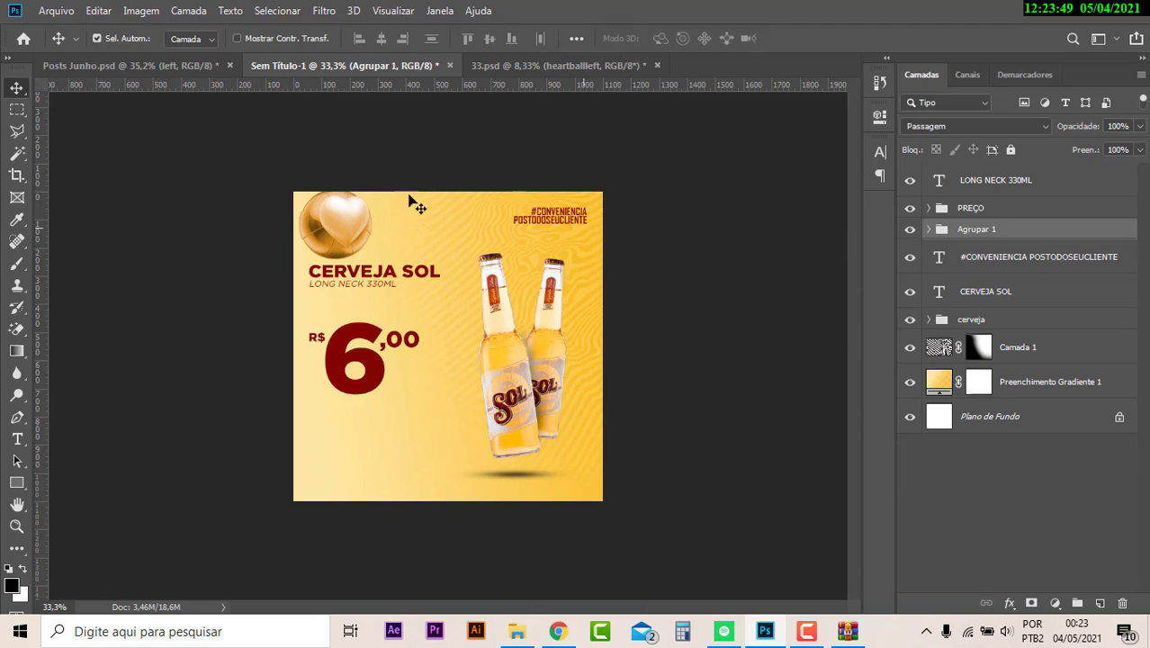
key("ctrl+t")
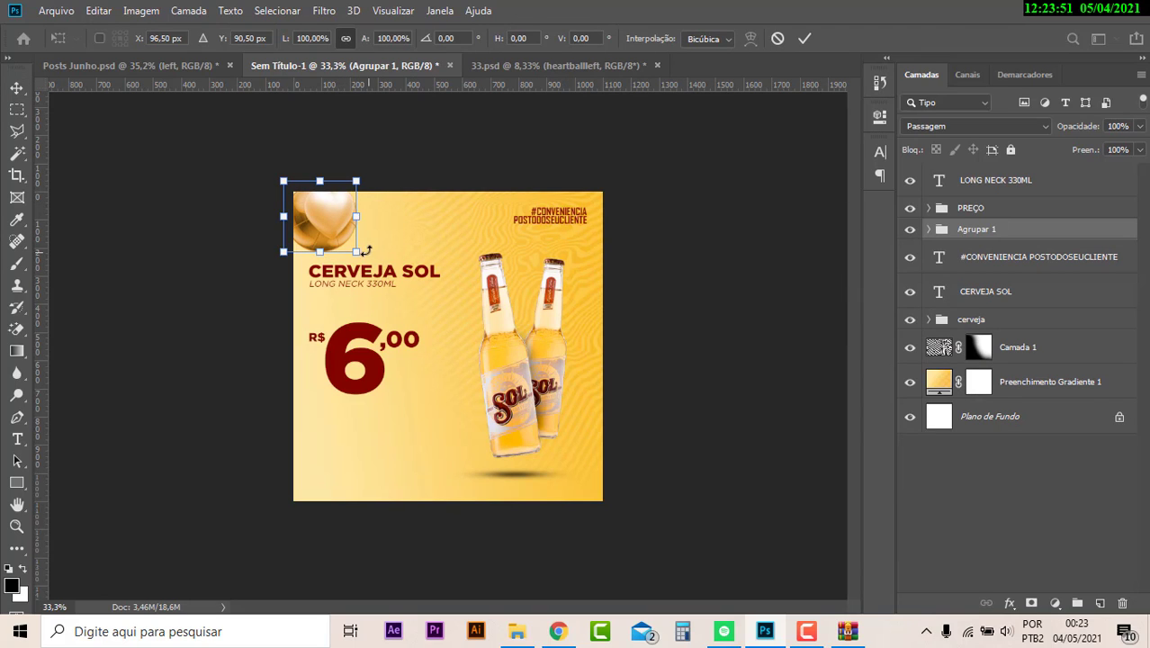
left_click_drag(364, 250, 360, 255)
left_click_drag(357, 216, 330, 233)
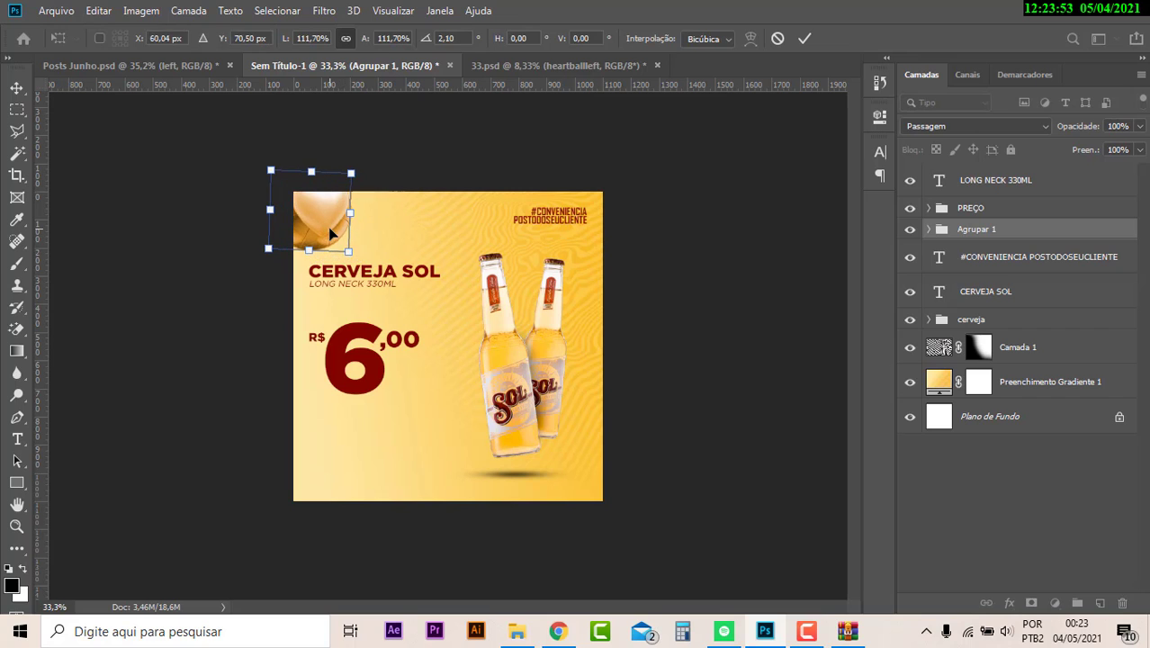
key("Return")
Convert Agrupar 1 to a smart object with a -57°, 22 px Motion Blur and move it lower right.
left_click(324, 10)
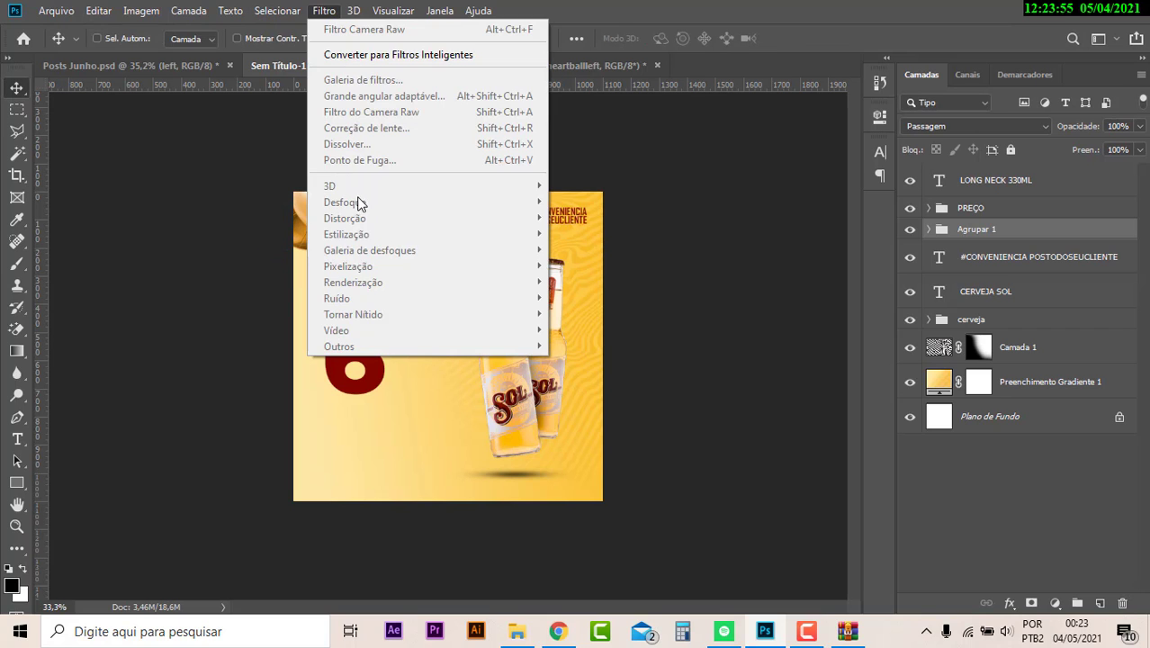
left_click(1020, 235)
right_click(1021, 236)
left_click(899, 159)
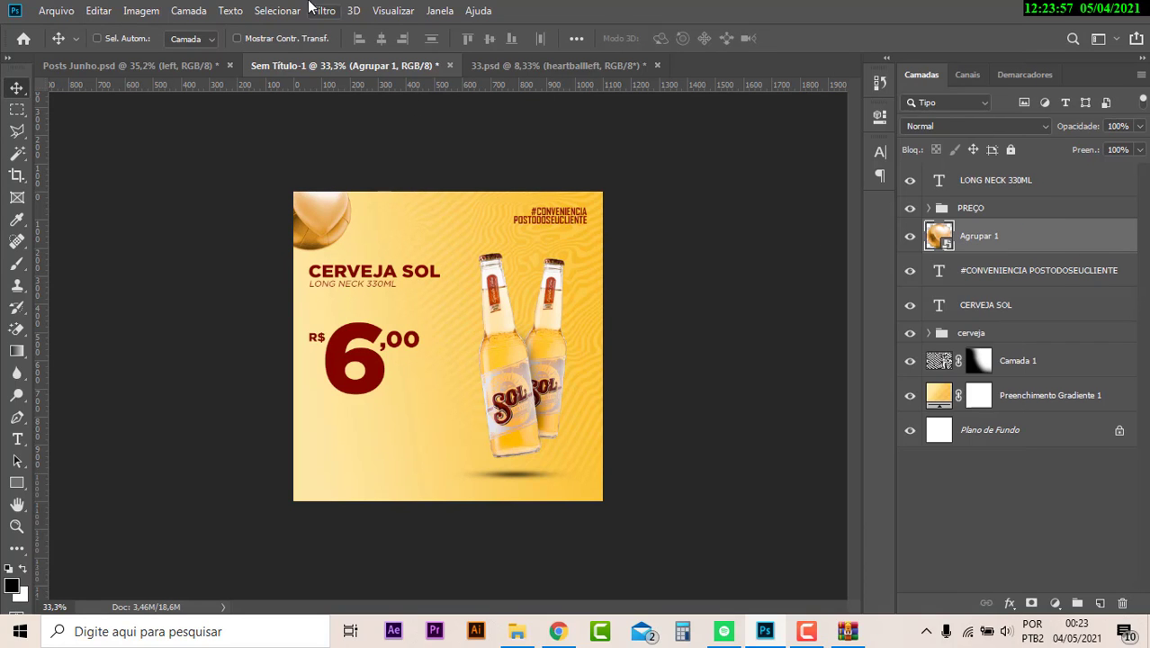
left_click(319, 10)
mouse_move(345, 201)
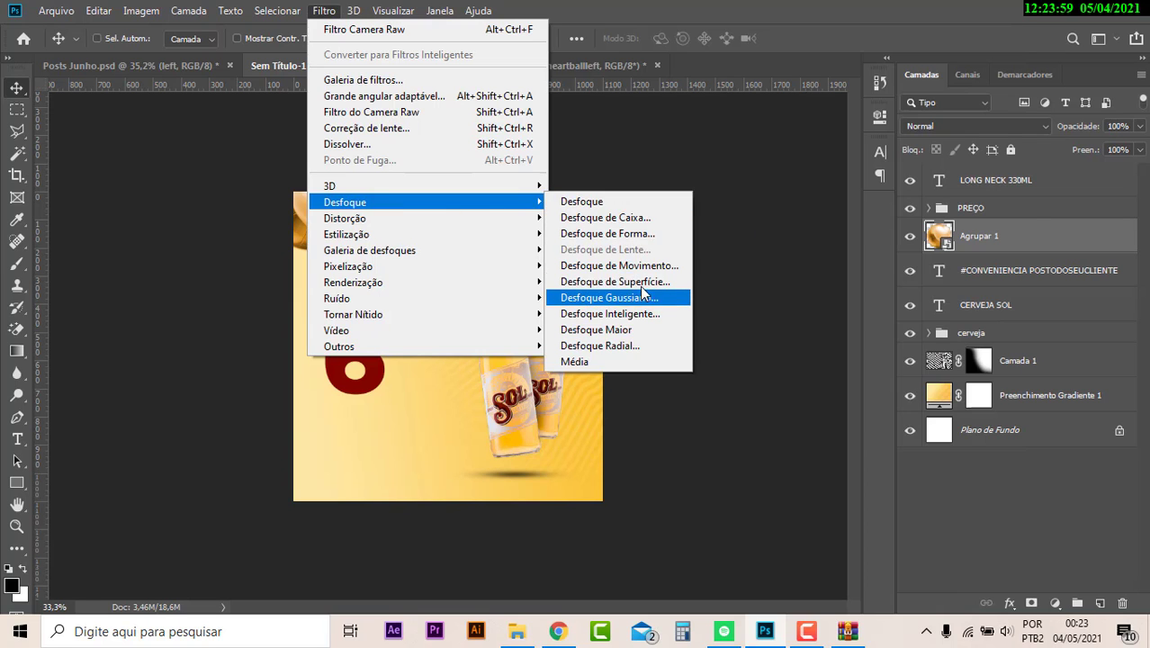
left_click(640, 267)
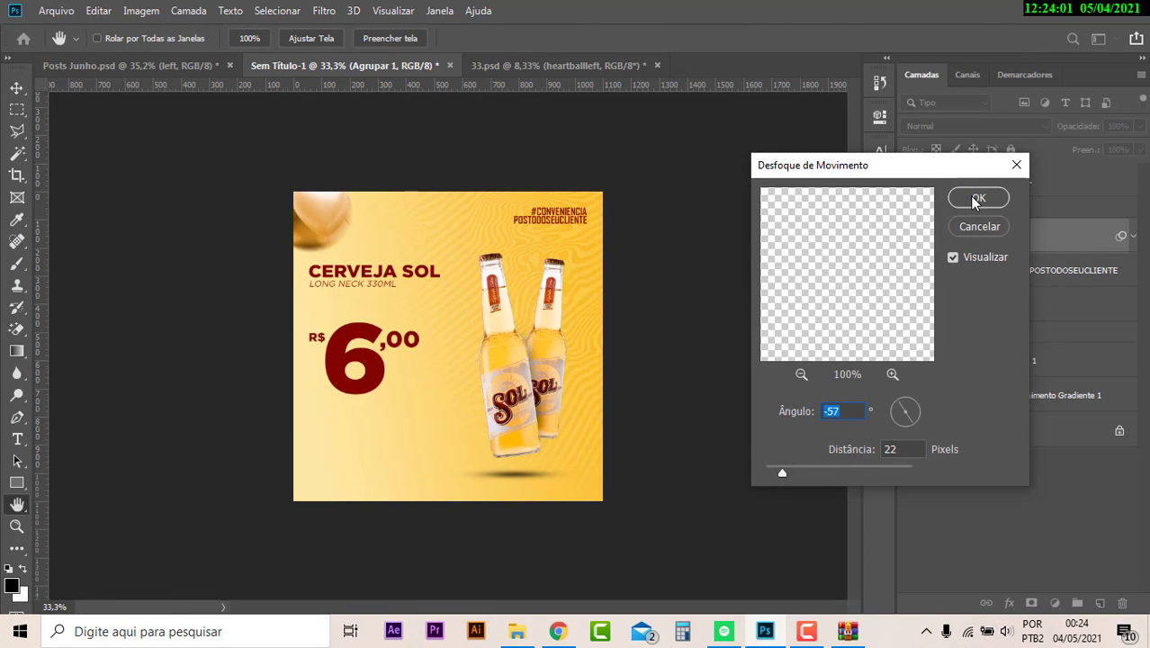
left_click(976, 200)
mouse_move(371, 289)
left_mouse_down()
mouse_move(591, 465)
mouse_move(591, 491)
left_mouse_up()
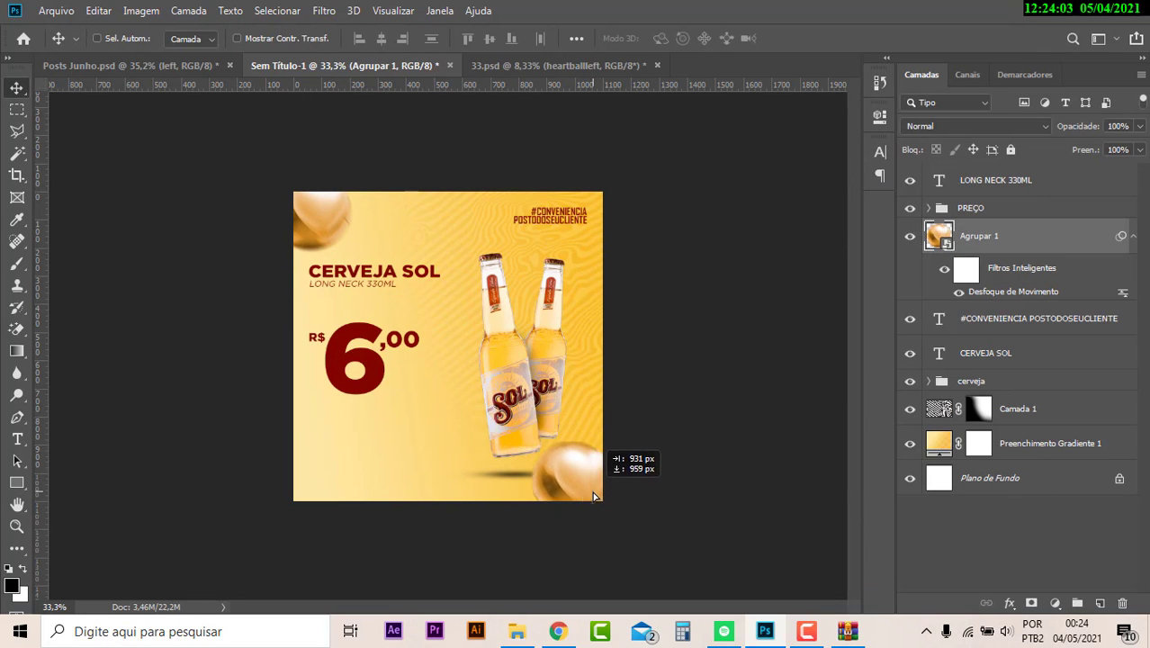
Place a vertically flipped copy of the blurred balloon in the bottom-right corner, then fit the post.
key("ctrl+t")
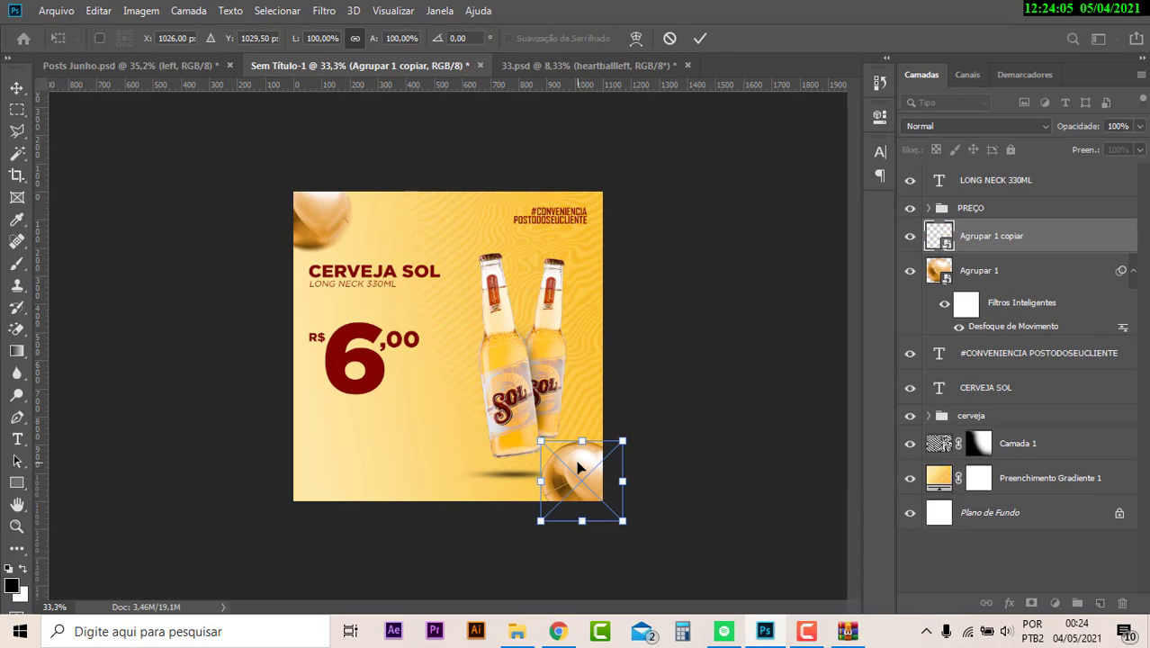
key("Return")
key("Delete")
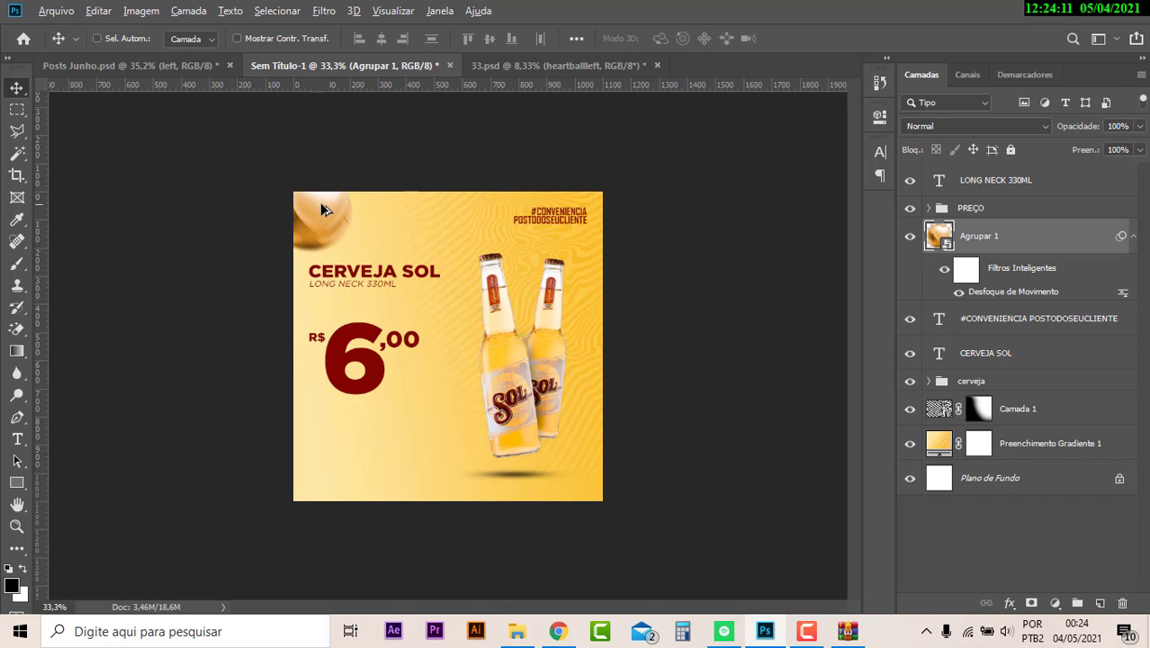
left_click_drag(340, 242, 550, 450)
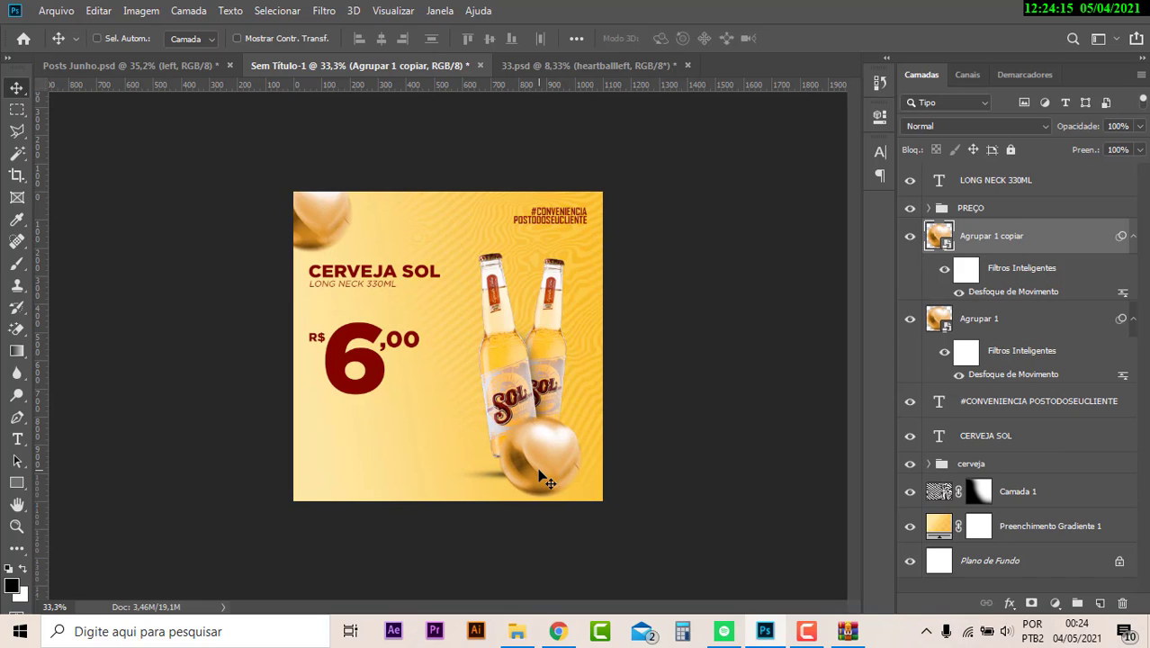
key("ctrl+t")
right_click(545, 466)
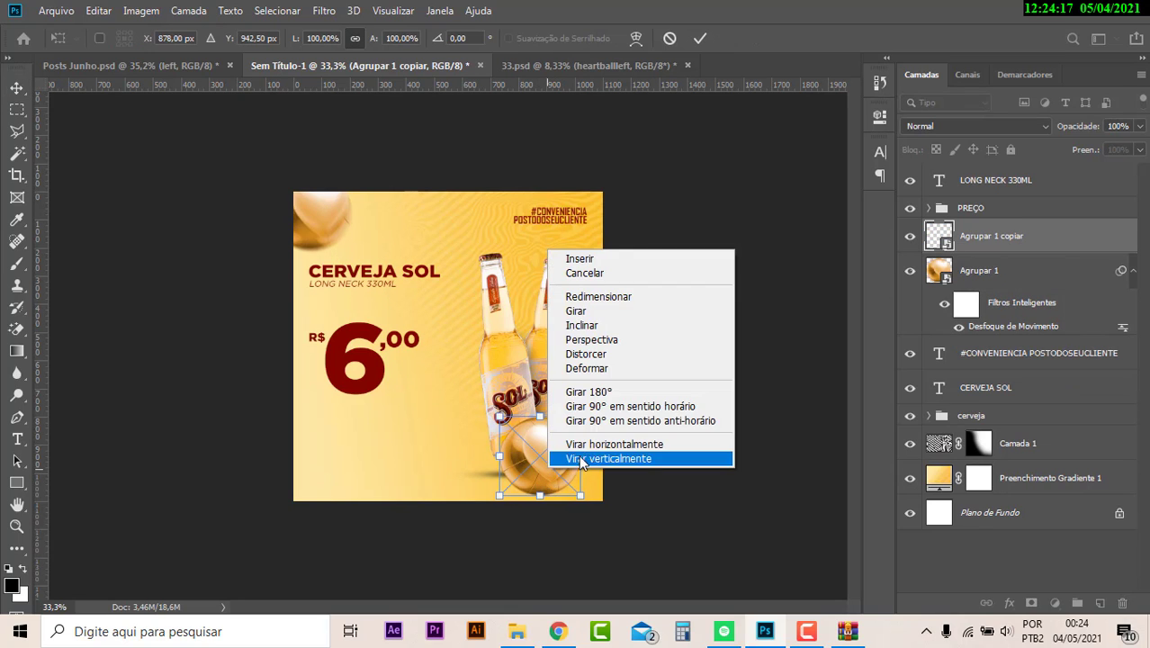
left_click(594, 456)
key("Return")
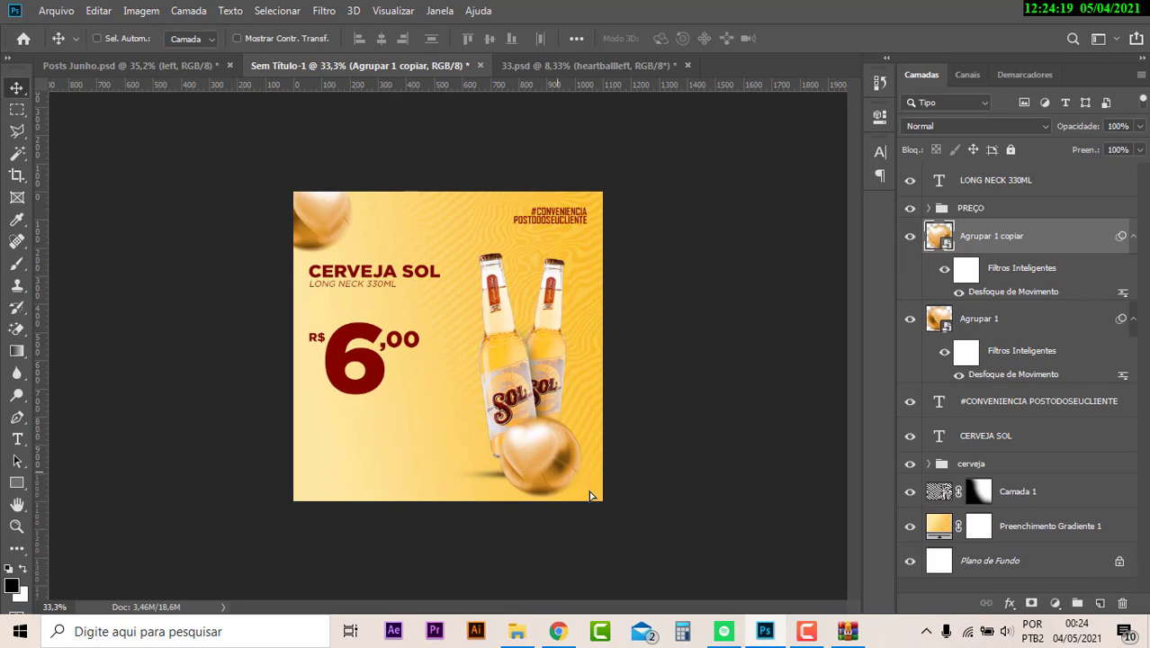
left_click_drag(547, 471, 603, 506)
key("ctrl+0")
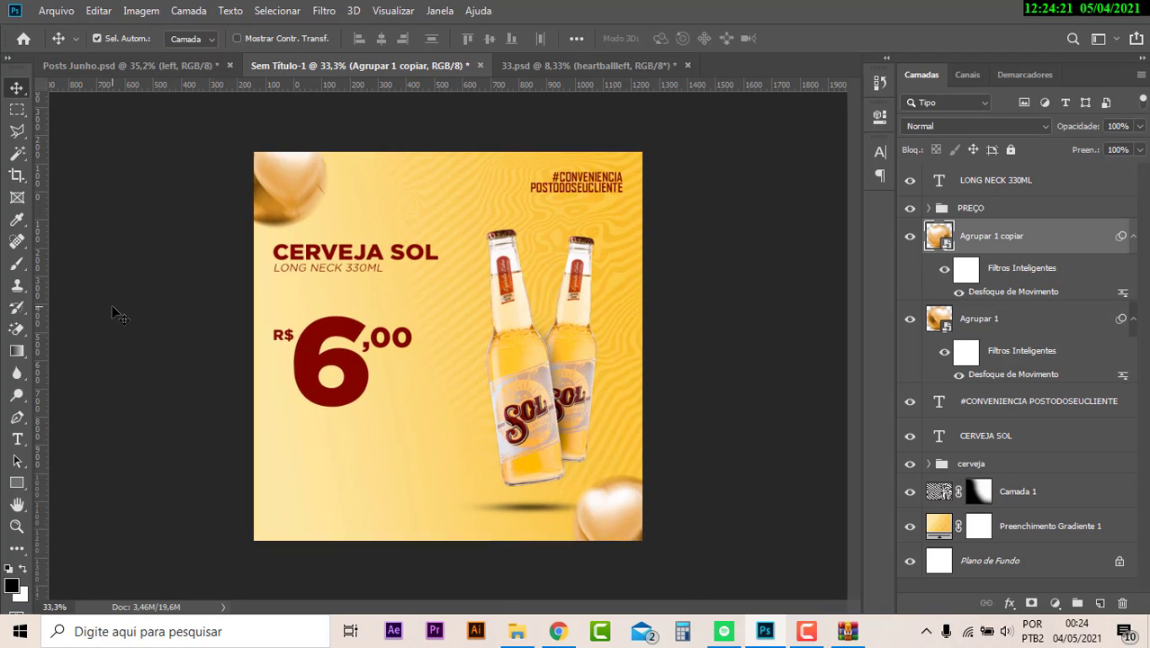
Add LOGO text in the post's bottom-left corner, using guides for placement.
left_click(158, 66)
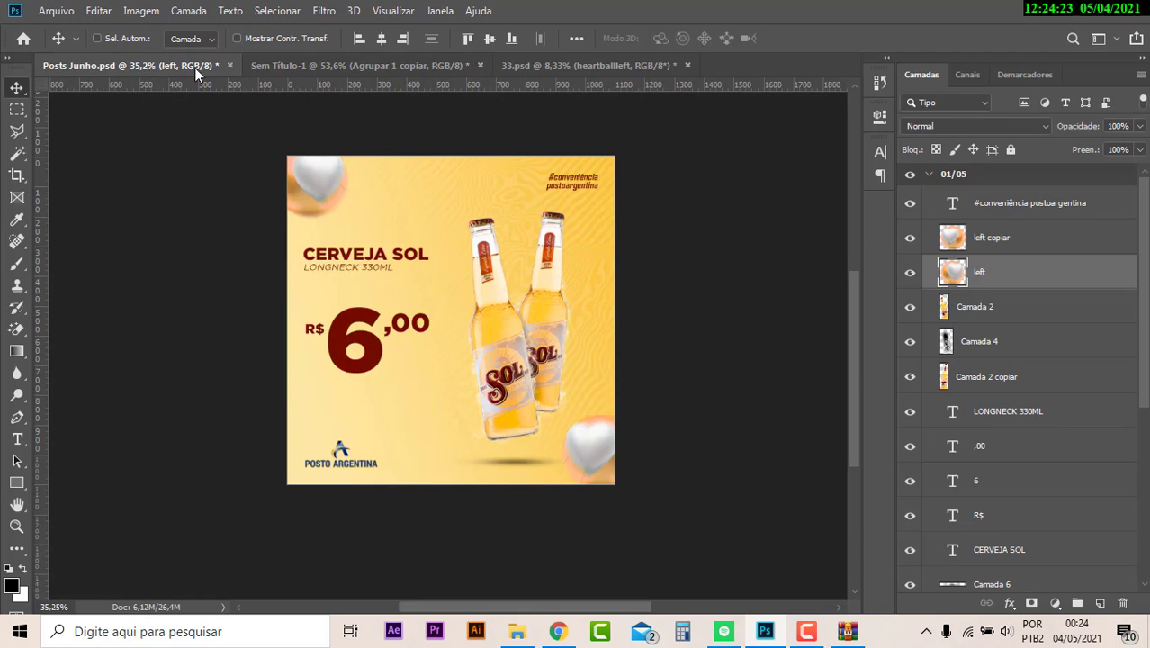
left_click(365, 65)
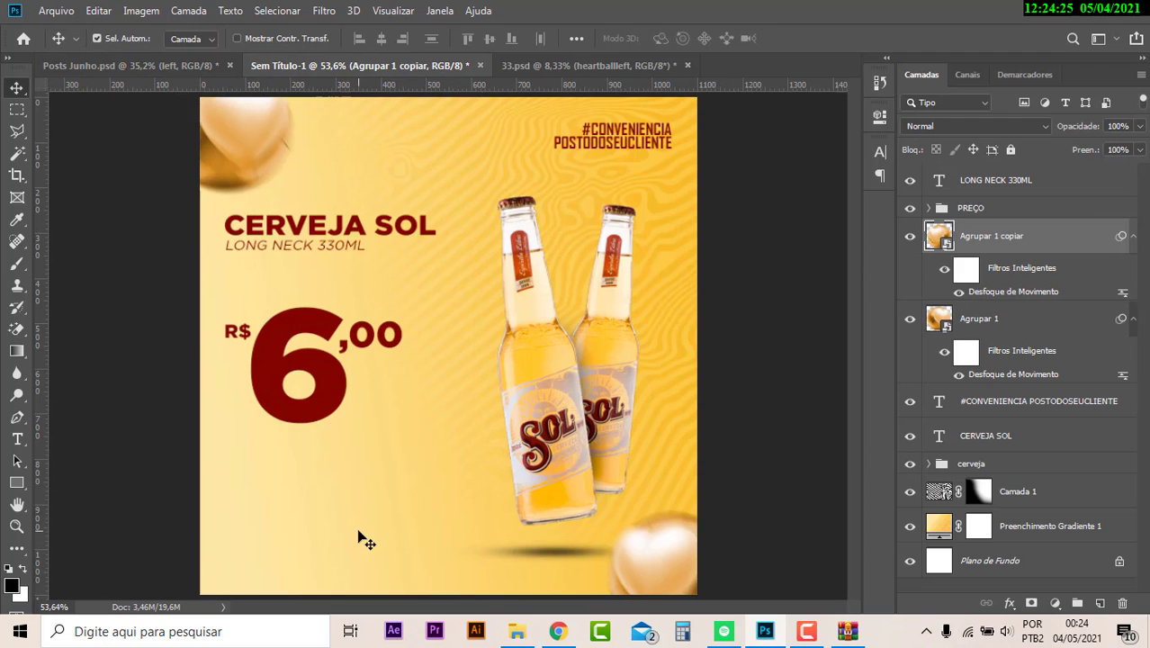
key("ctrl+semicolon")
key("t")
left_click(267, 542)
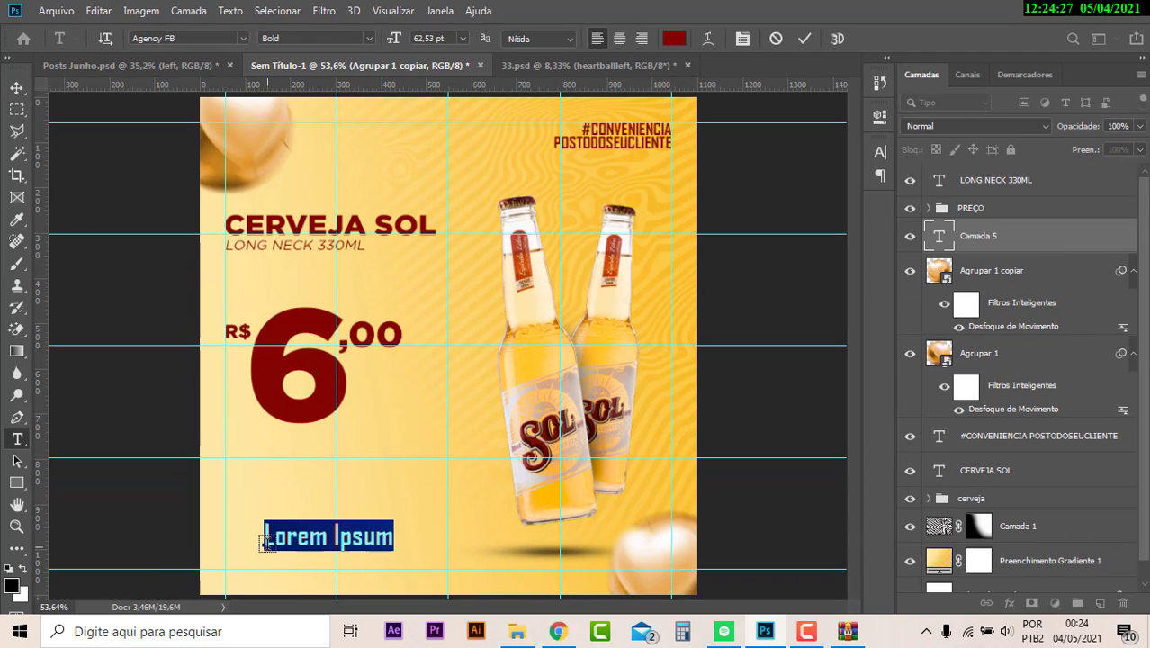
type("LOGO")
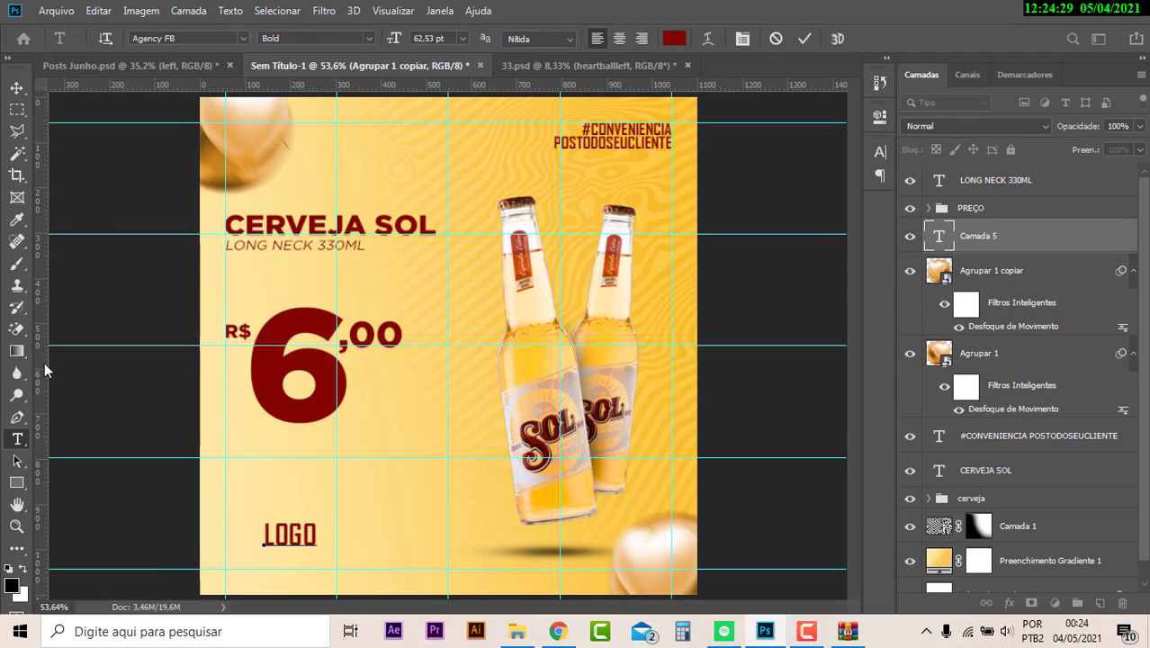
left_click(17, 87)
left_click_drag(299, 526, 261, 550)
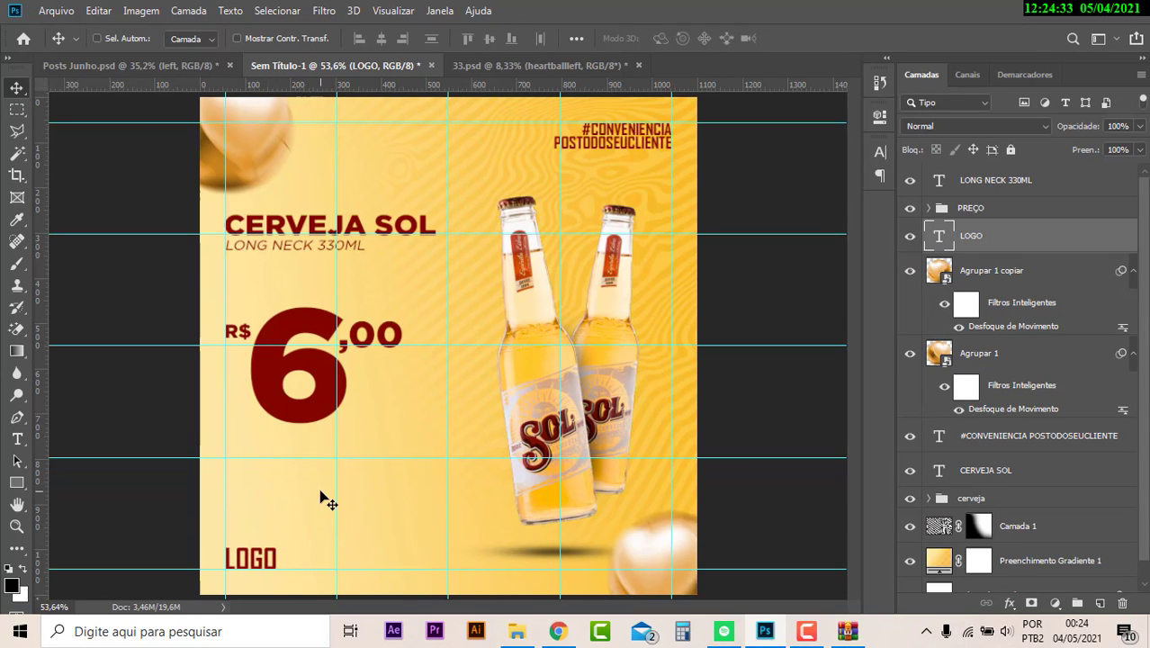
key("ctrl+semicolon")
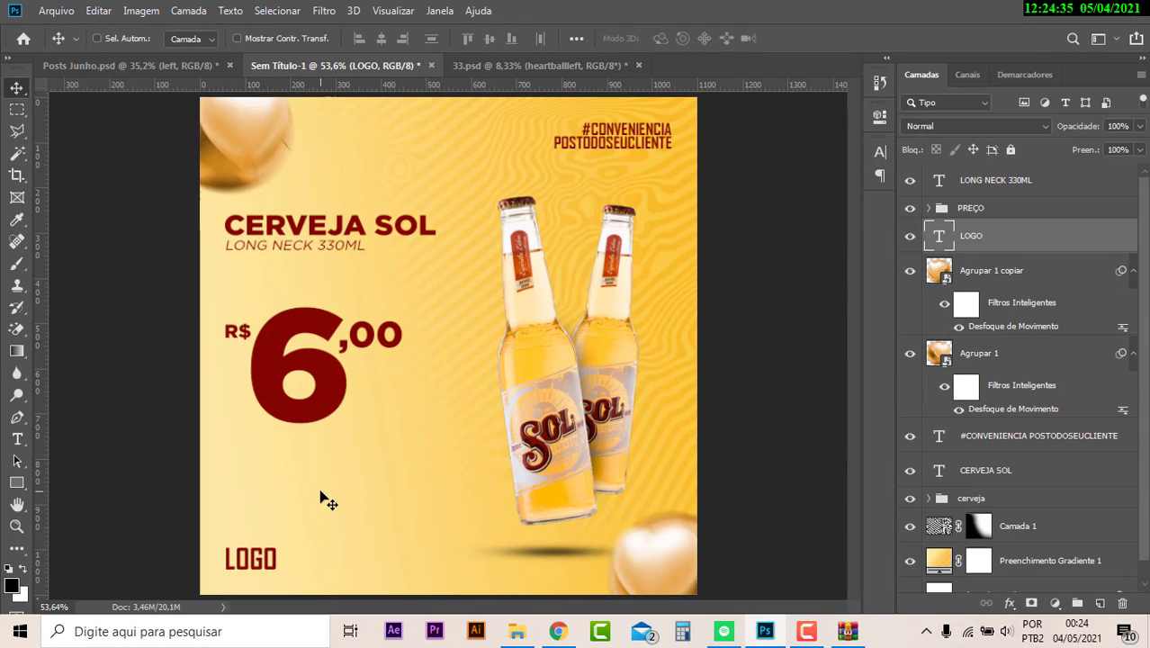
Choose the regular Brush tool with a 300 px soft preset, then switch to Chrome.
left_click(17, 263)
left_click(112, 39)
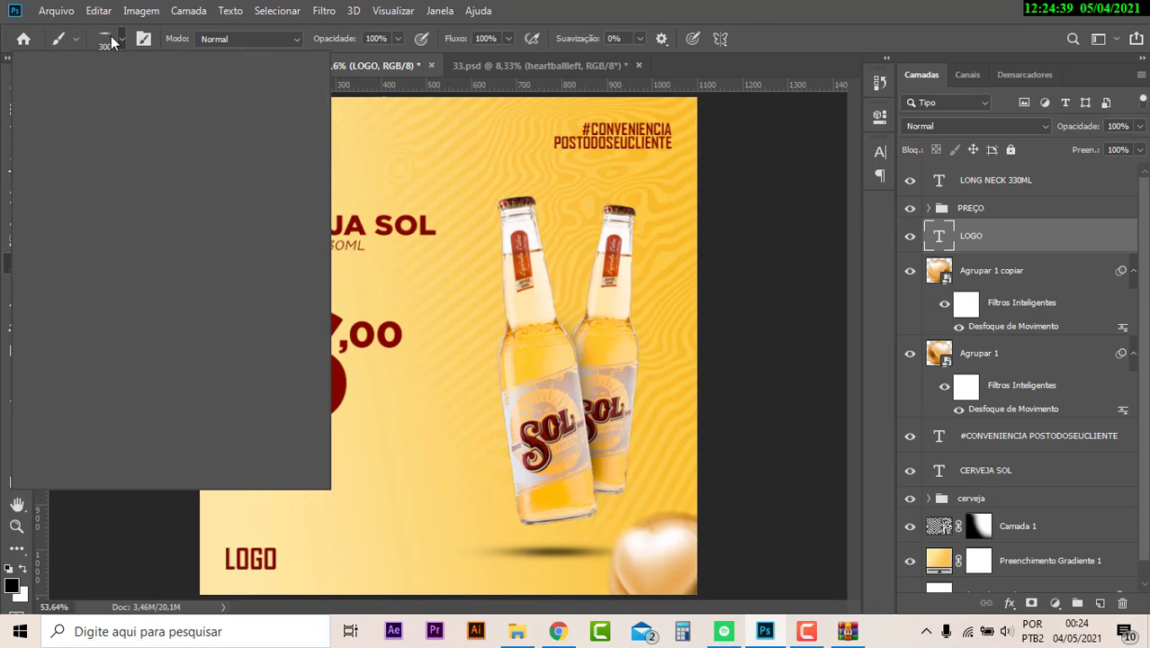
left_click(340, 72)
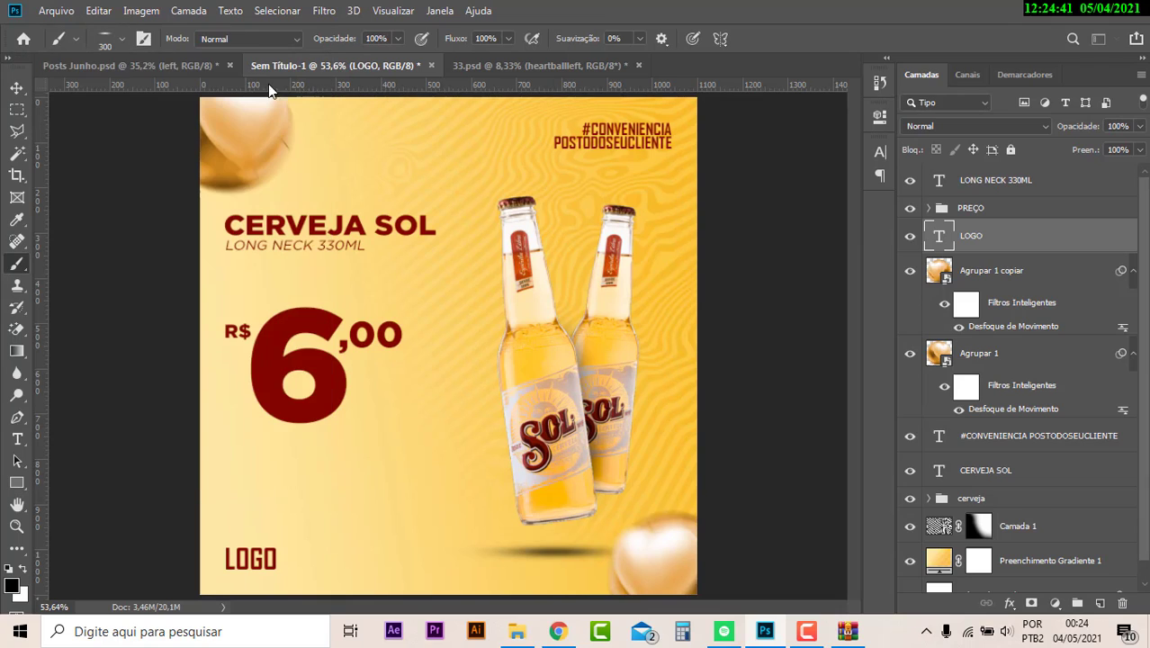
right_click(10, 269)
left_click(54, 263)
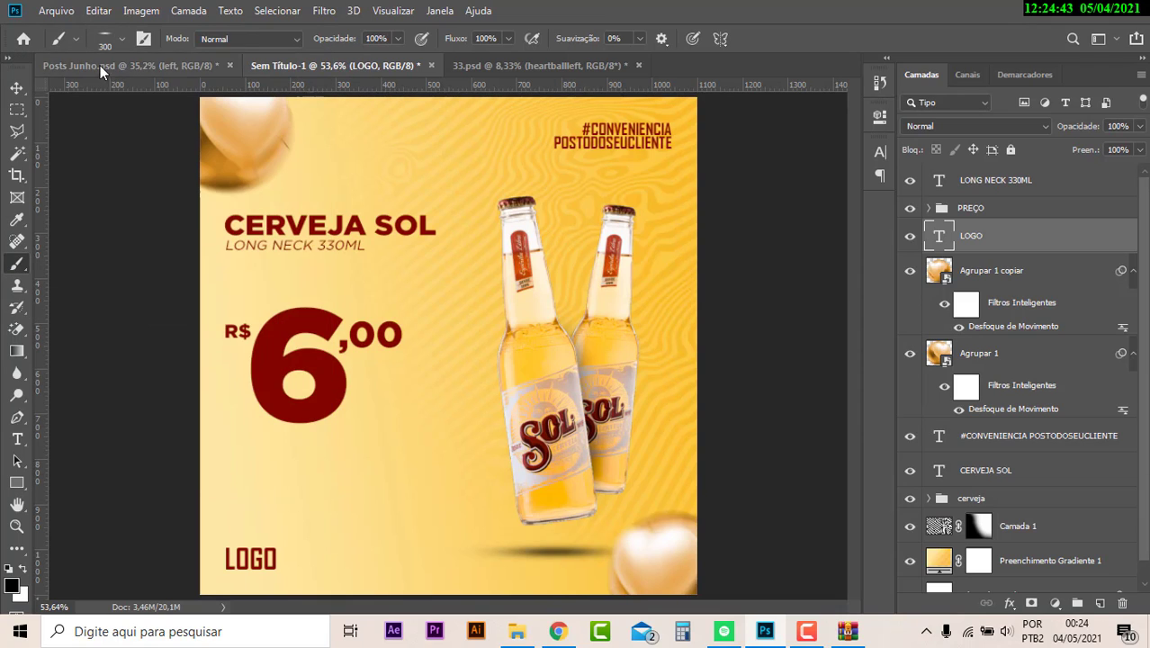
left_click(122, 41)
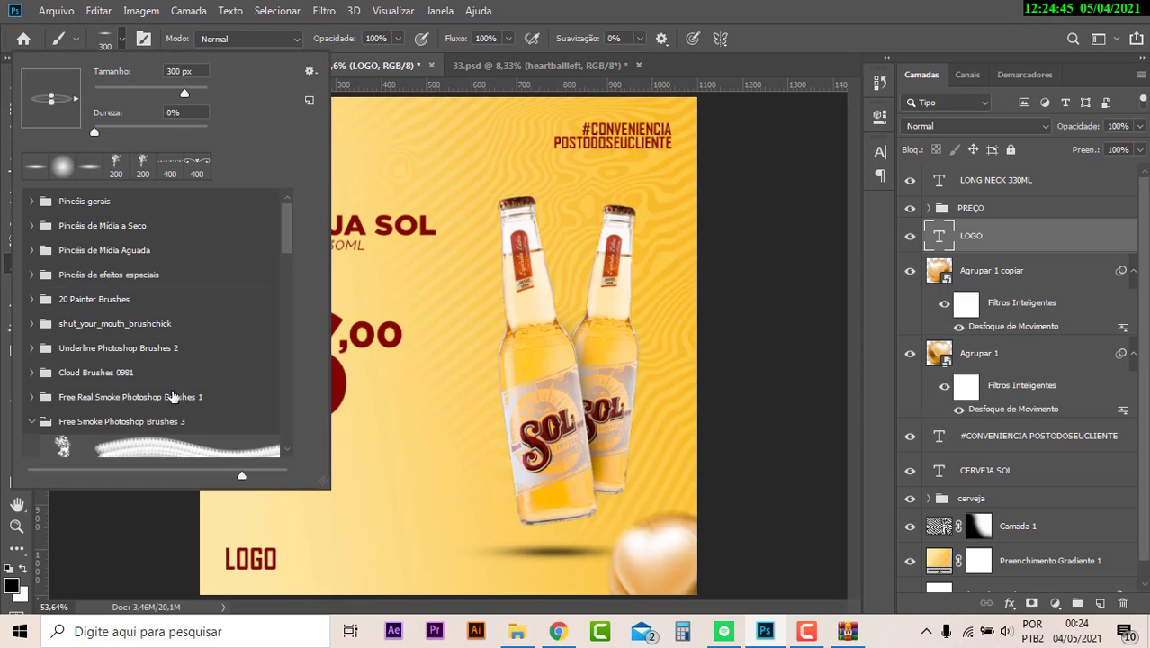
left_click(558, 631)
Search for 'SMOKE BRUSHEZY' and open the Brusheezy smoke brushes page.
left_click(373, 44)
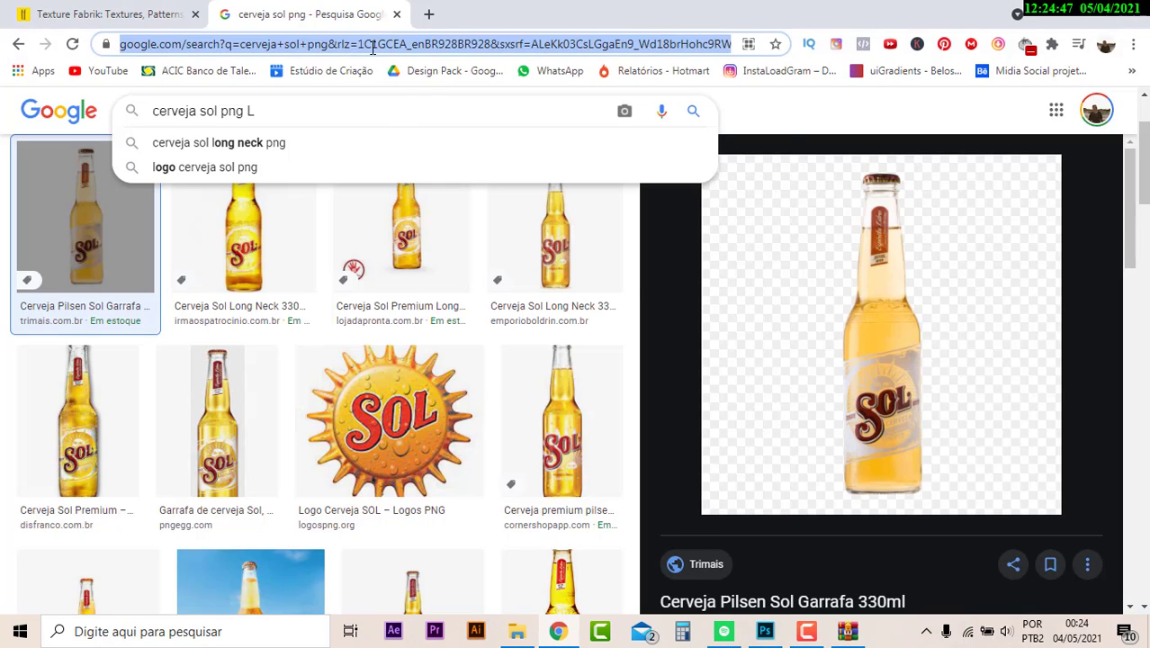
type("SMOKE BR")
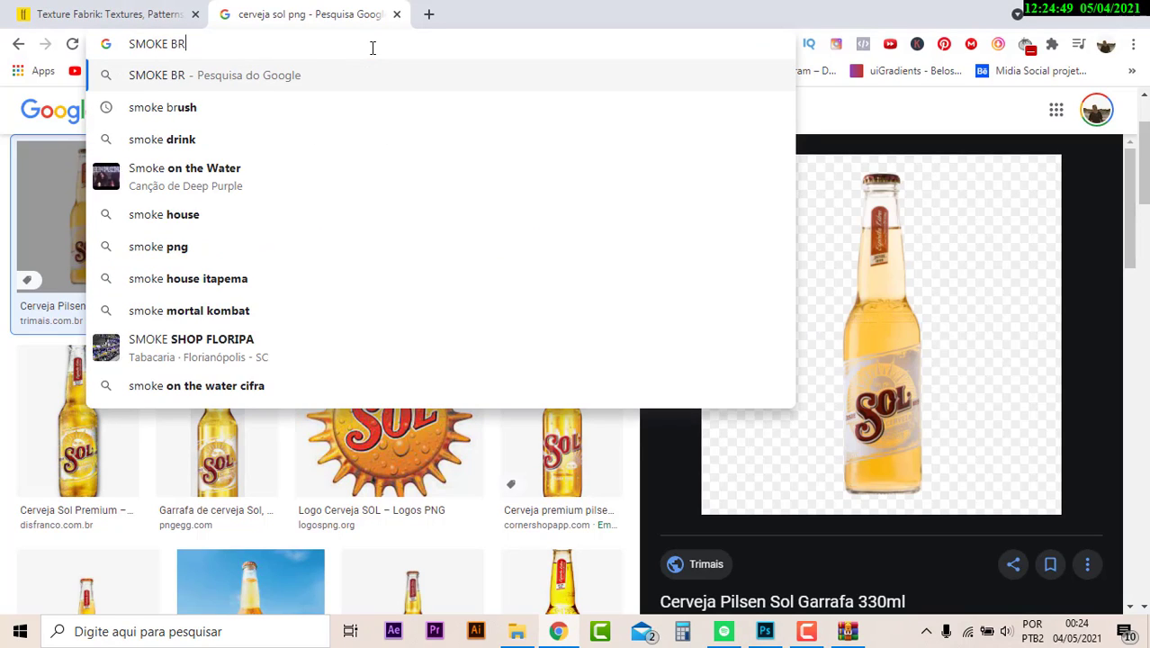
type("USH")
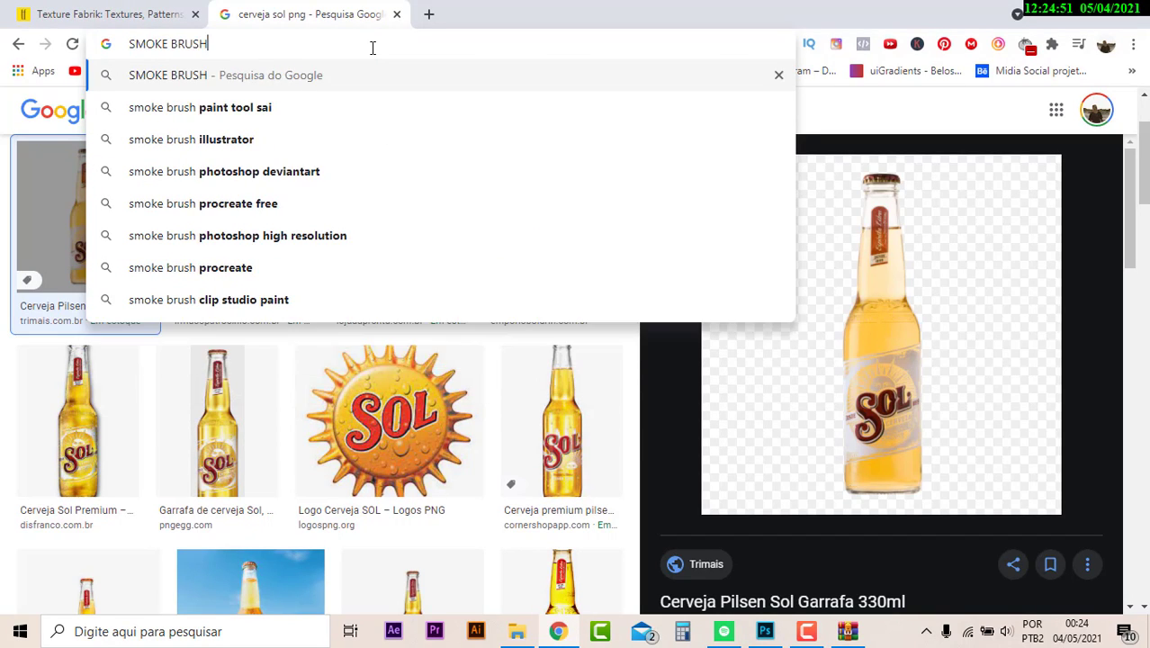
type("EZY")
key("Return")
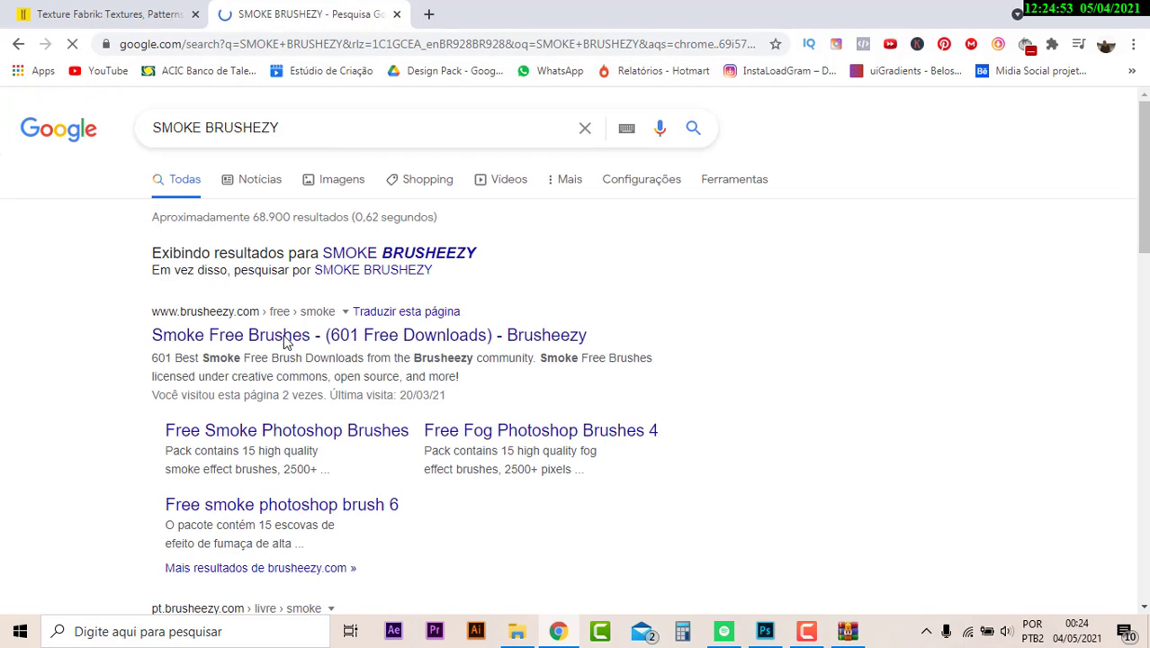
left_click(286, 340)
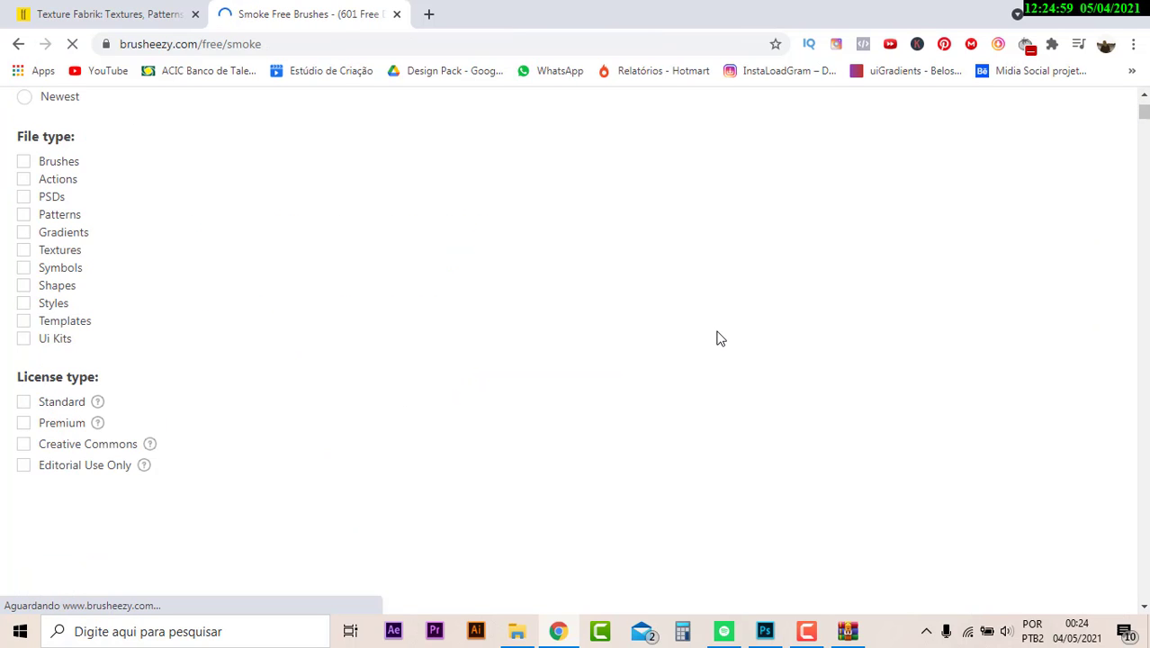
scroll(824, 472, "down", 3)
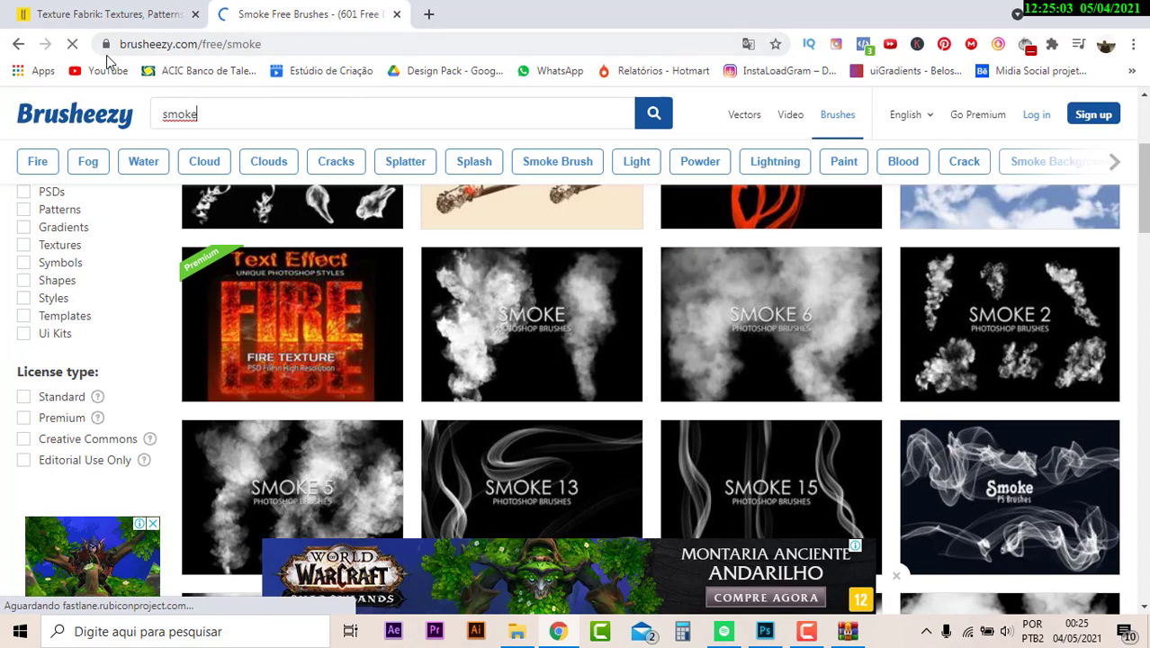
Close the Brusheezy tab and return to Photoshop.
left_click(253, 47)
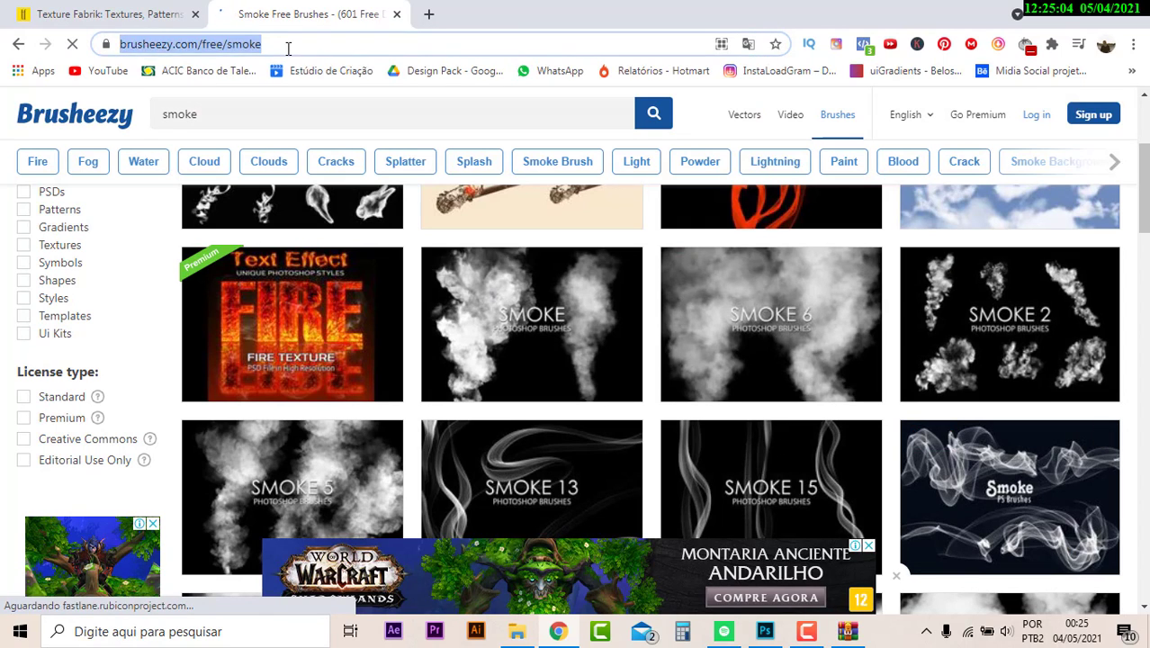
left_click(396, 15)
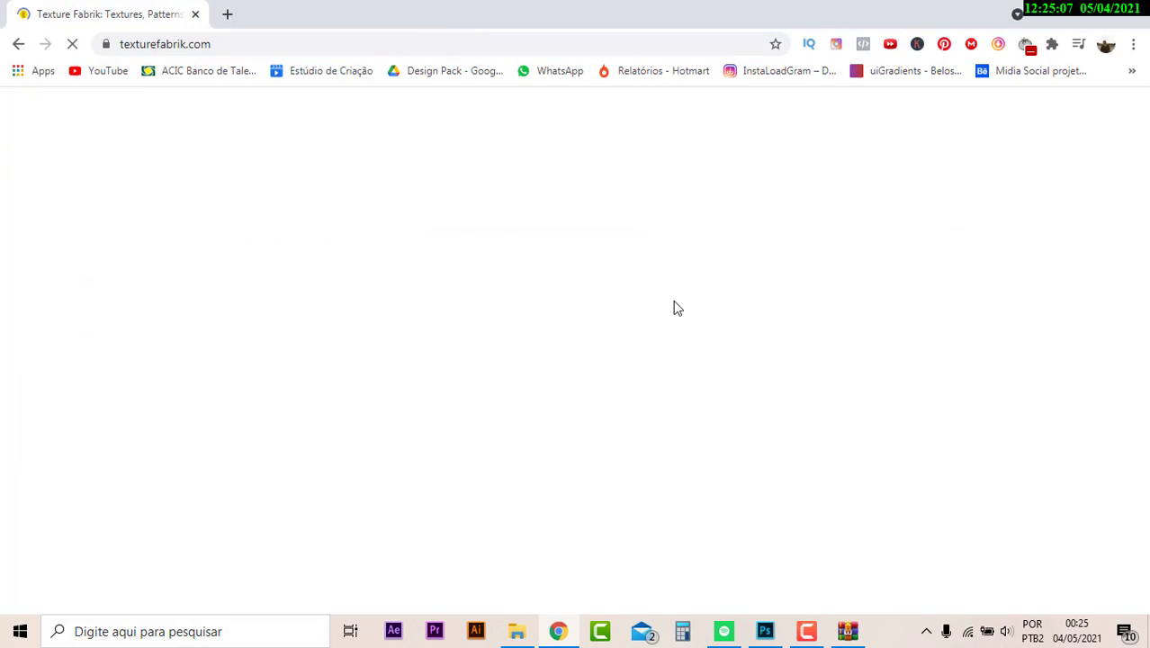
left_click(723, 630)
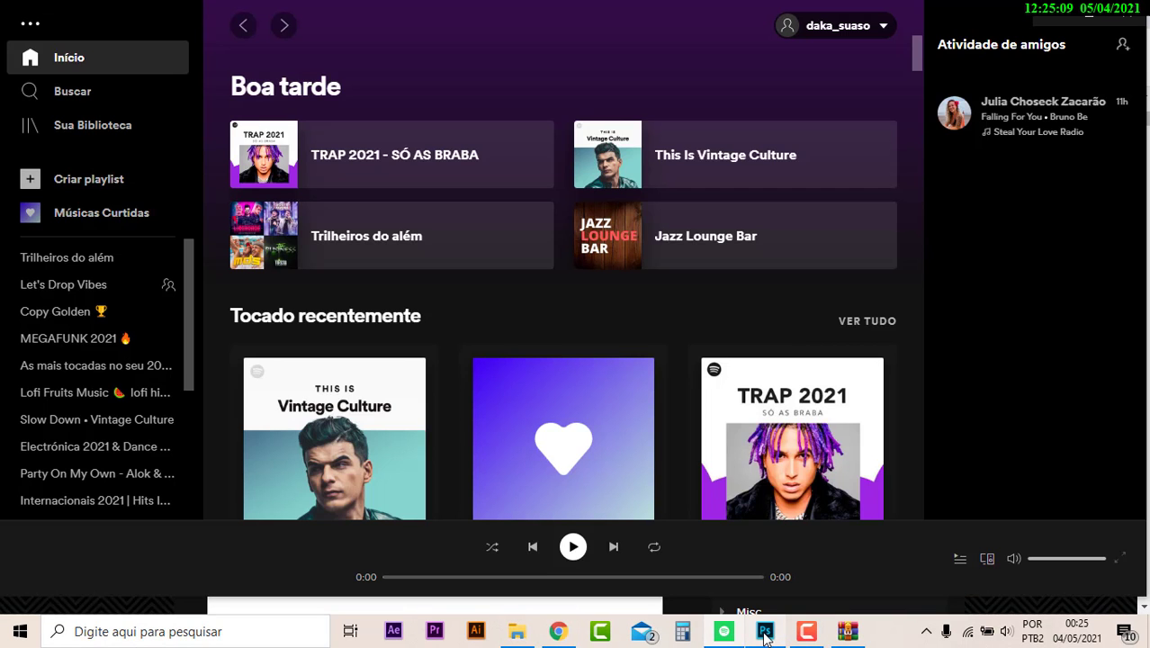
left_click(764, 631)
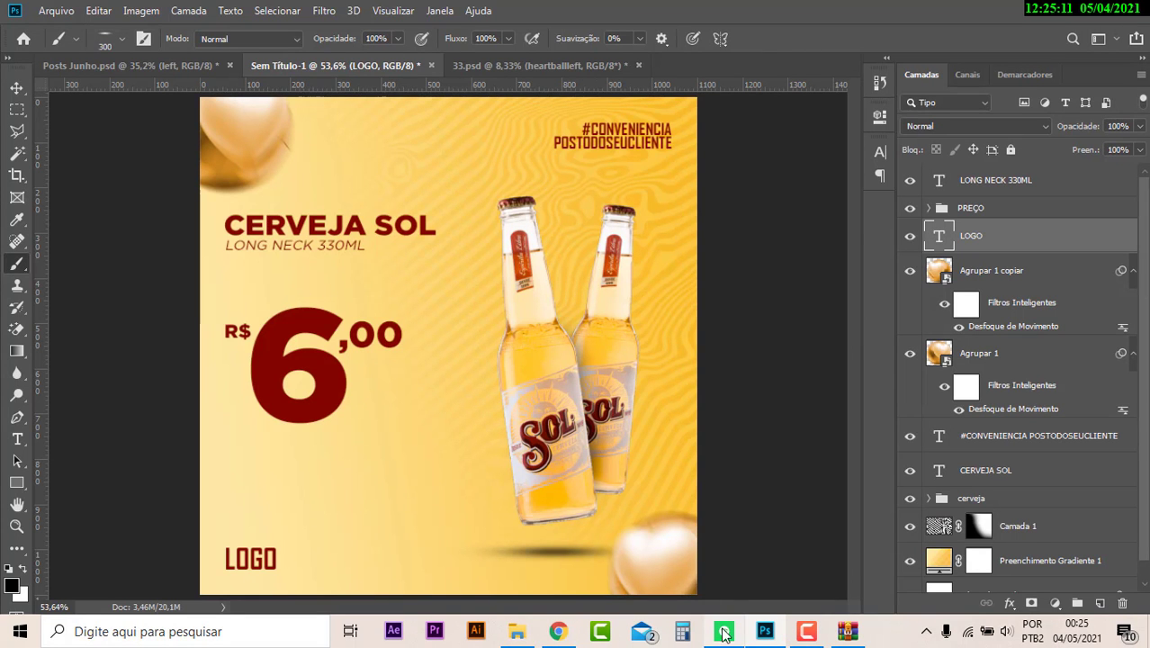
Back in Photoshop, choose the 200 px brush preset.
left_click(728, 627)
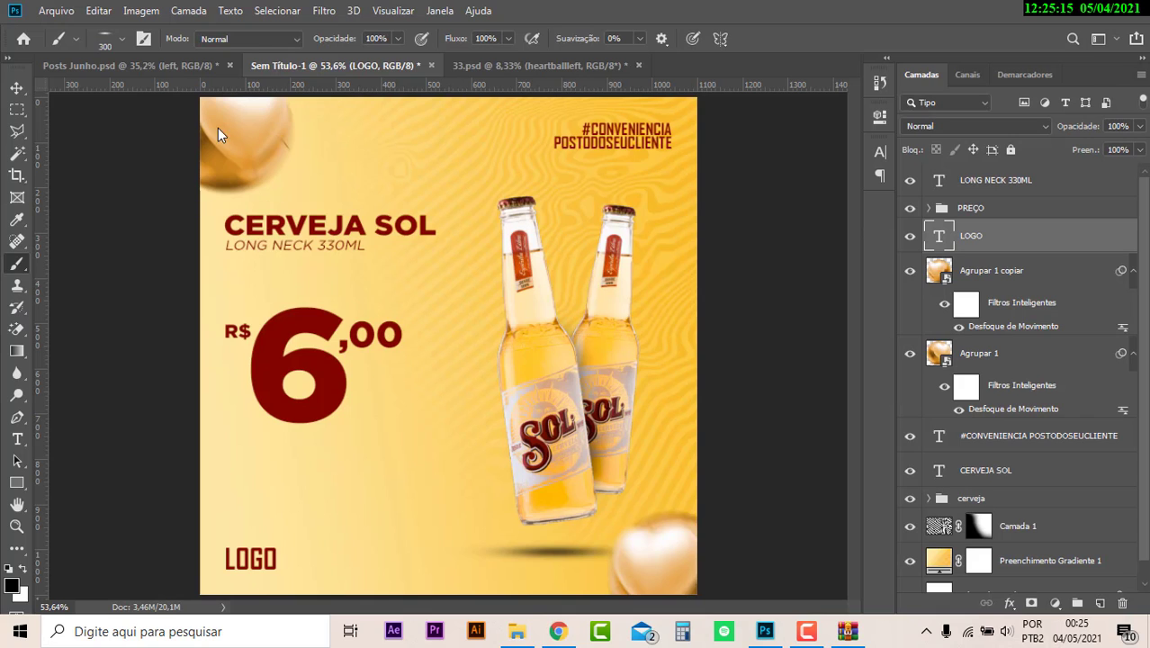
left_click(113, 39)
left_click(116, 166)
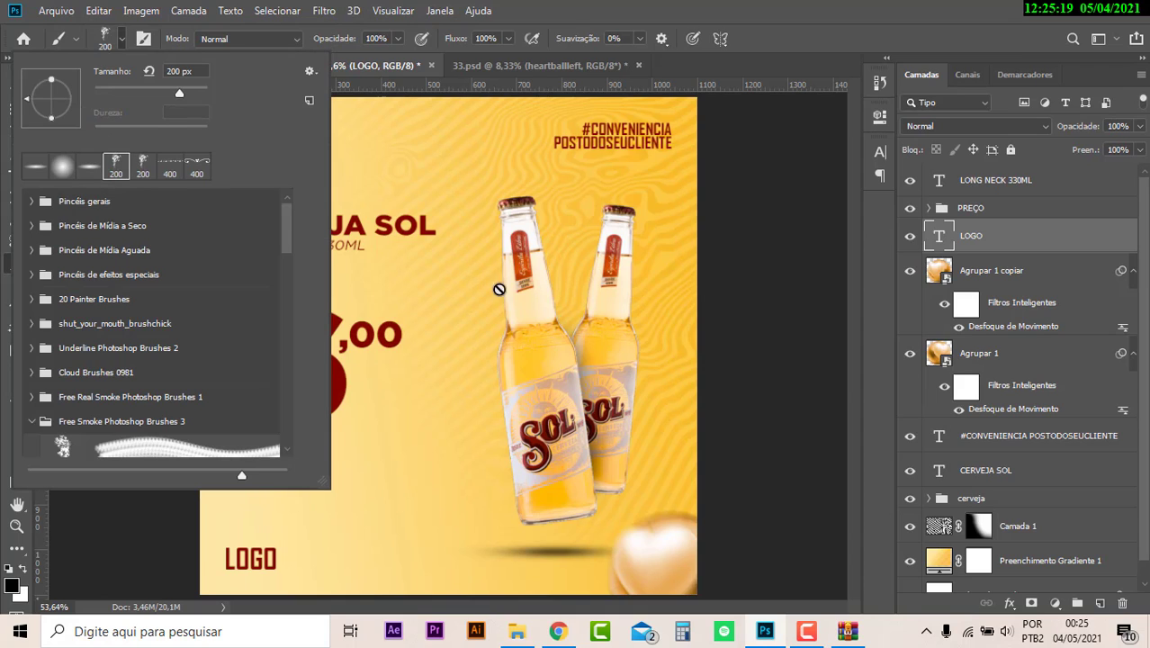
left_click(1075, 243)
Add a new empty layer, Camada 5, directly above Camada 1.
scroll(994, 360, "down", 1)
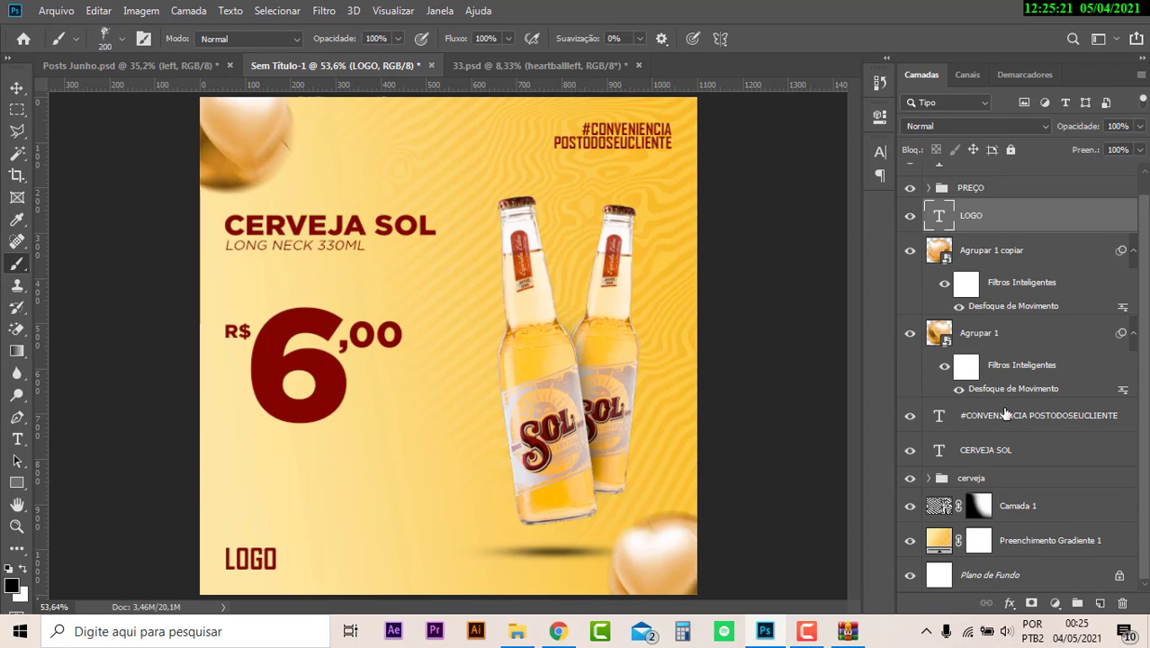
scroll(1009, 414, "up", 1)
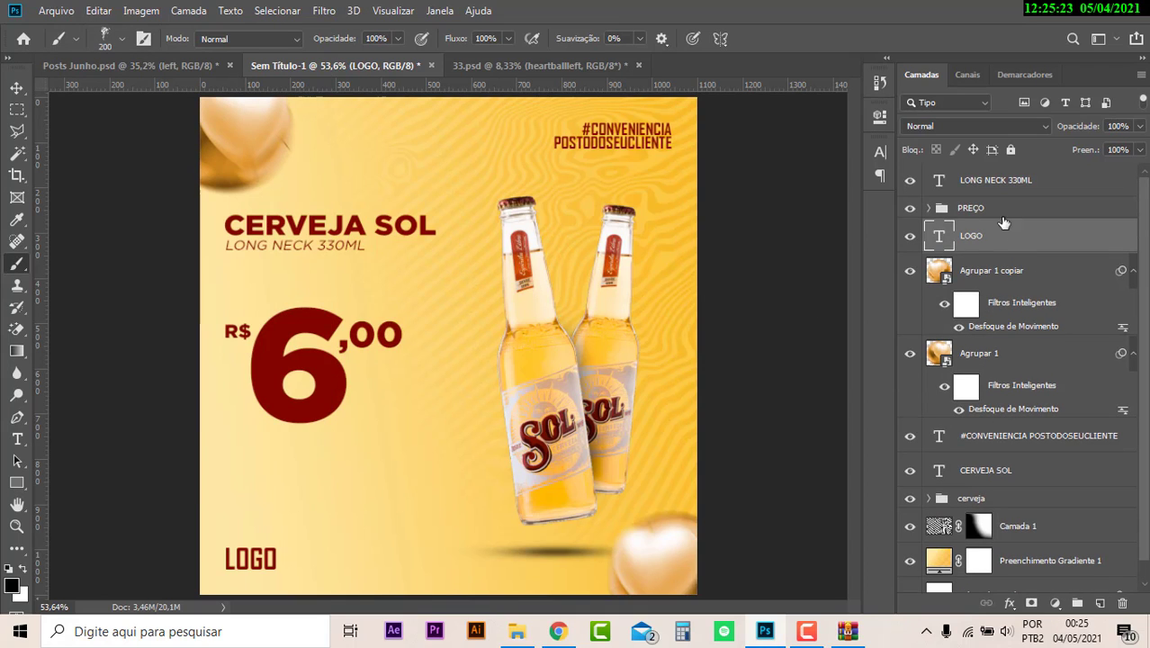
left_click(1004, 469)
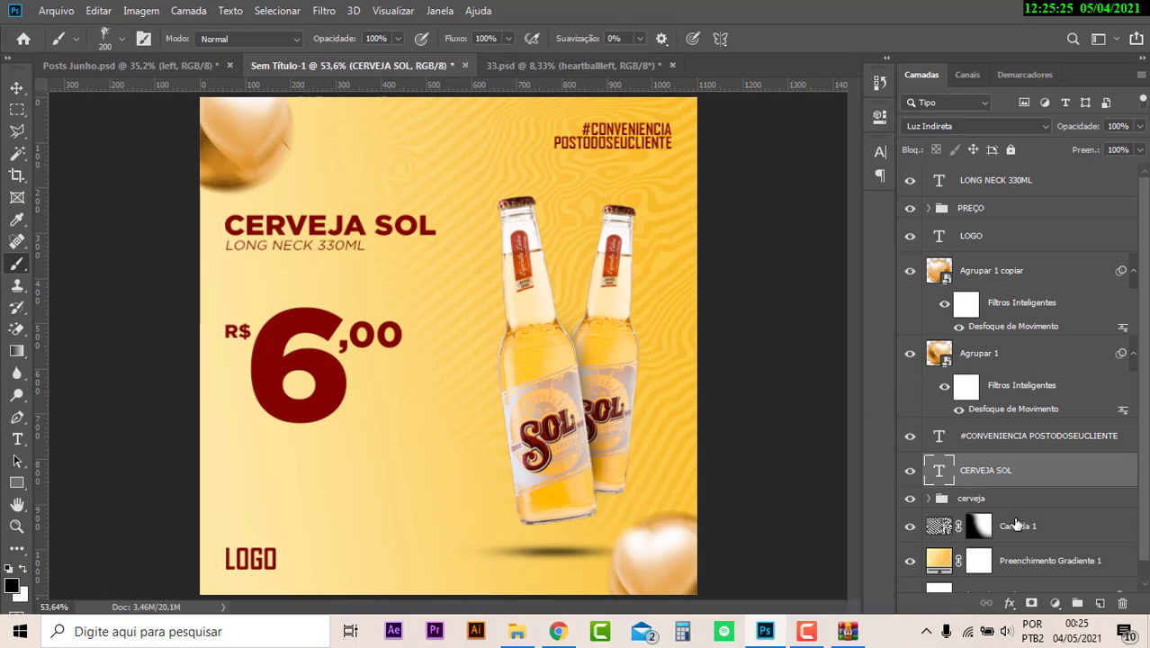
left_click(1025, 525)
left_click(1099, 602)
Set white as the foreground colour and lower Camada 3's Fill inside the cerveja group.
scroll(520, 333, "up", 3)
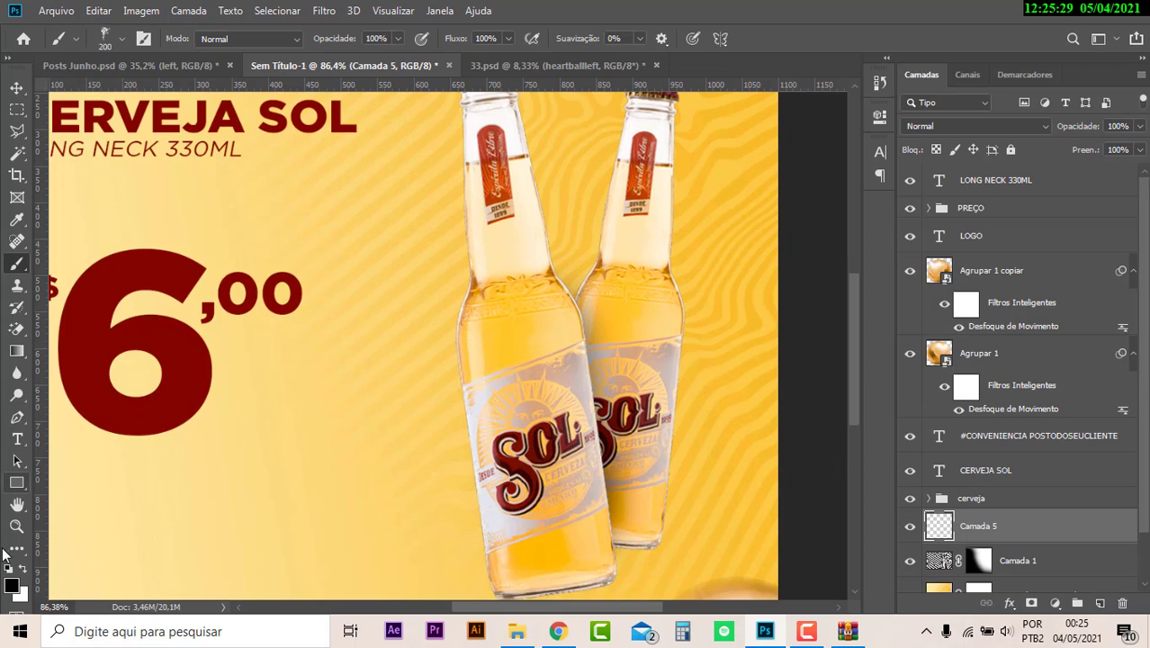
left_click(20, 570)
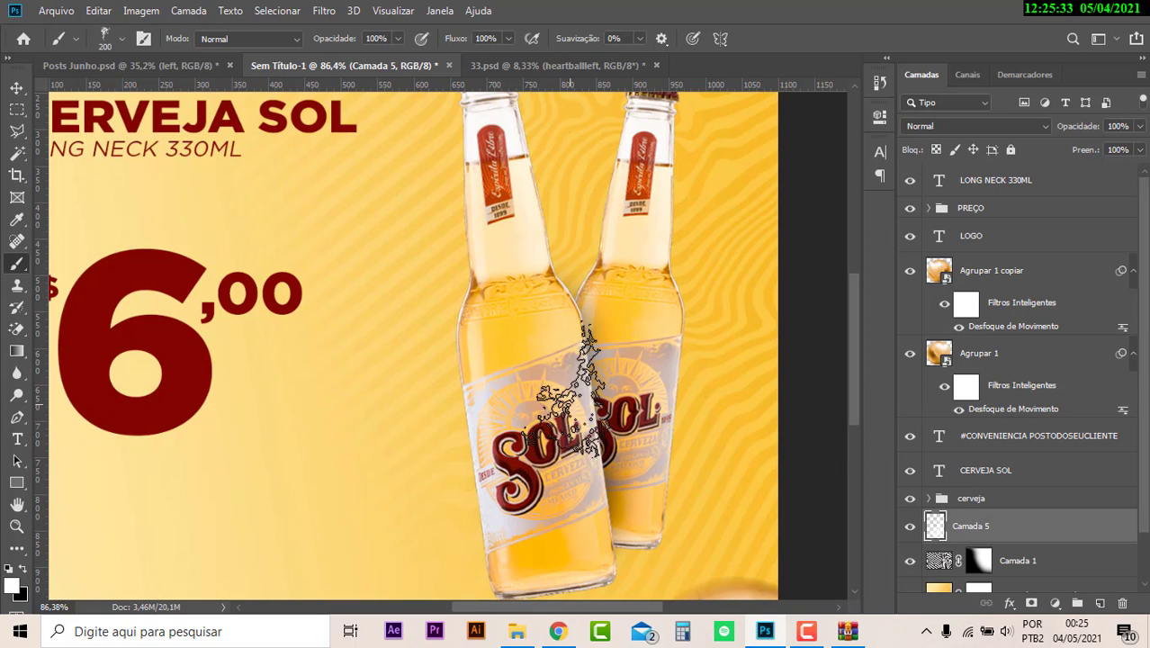
mouse_move(565, 392)
left_mouse_down()
mouse_move(509, 239)
mouse_move(540, 261)
left_mouse_up()
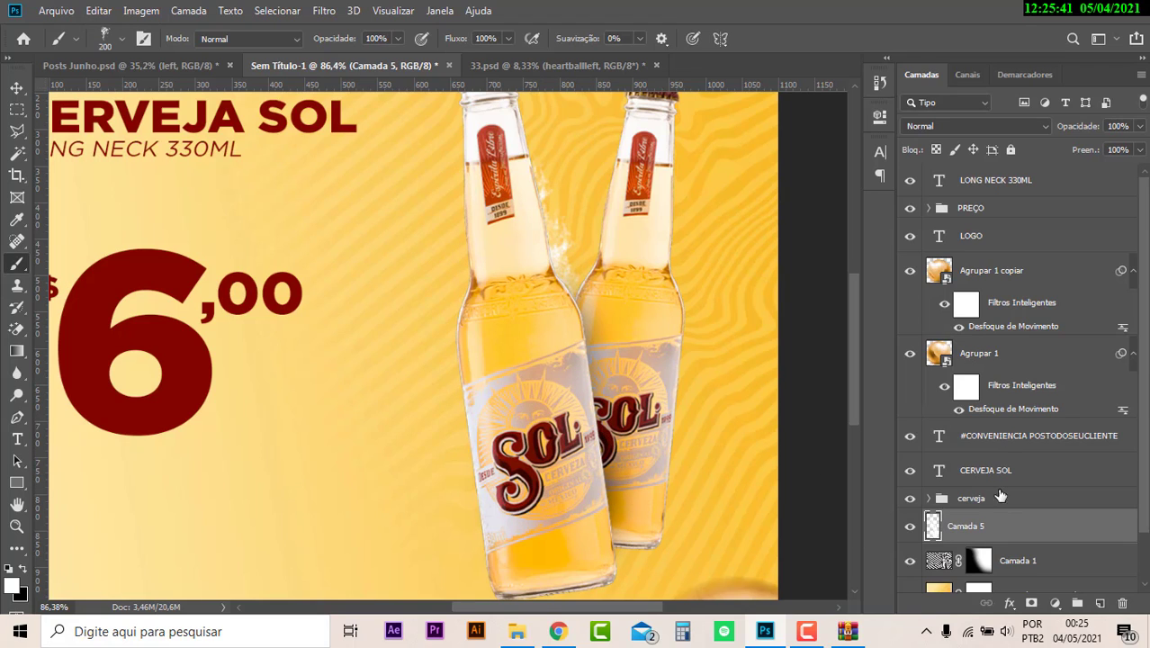
scroll(1002, 504, "down", 2)
scroll(1007, 468, "up", 2)
scroll(971, 497, "down", 1)
left_click(932, 462)
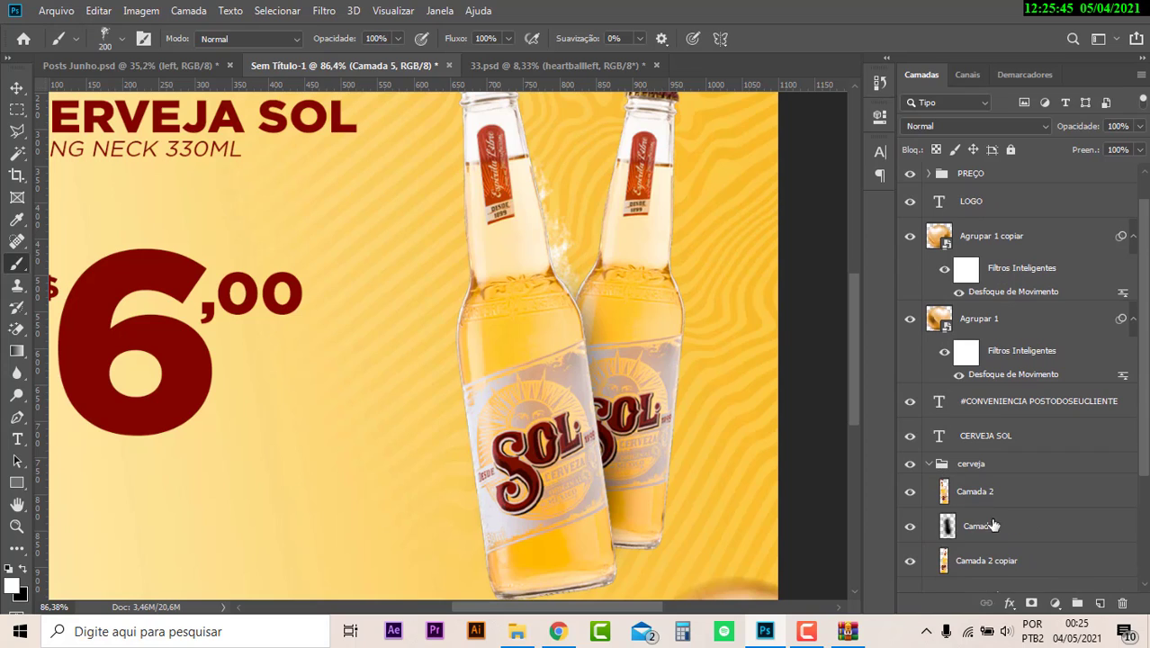
left_click(985, 525)
left_click_drag(1065, 155, 1062, 154)
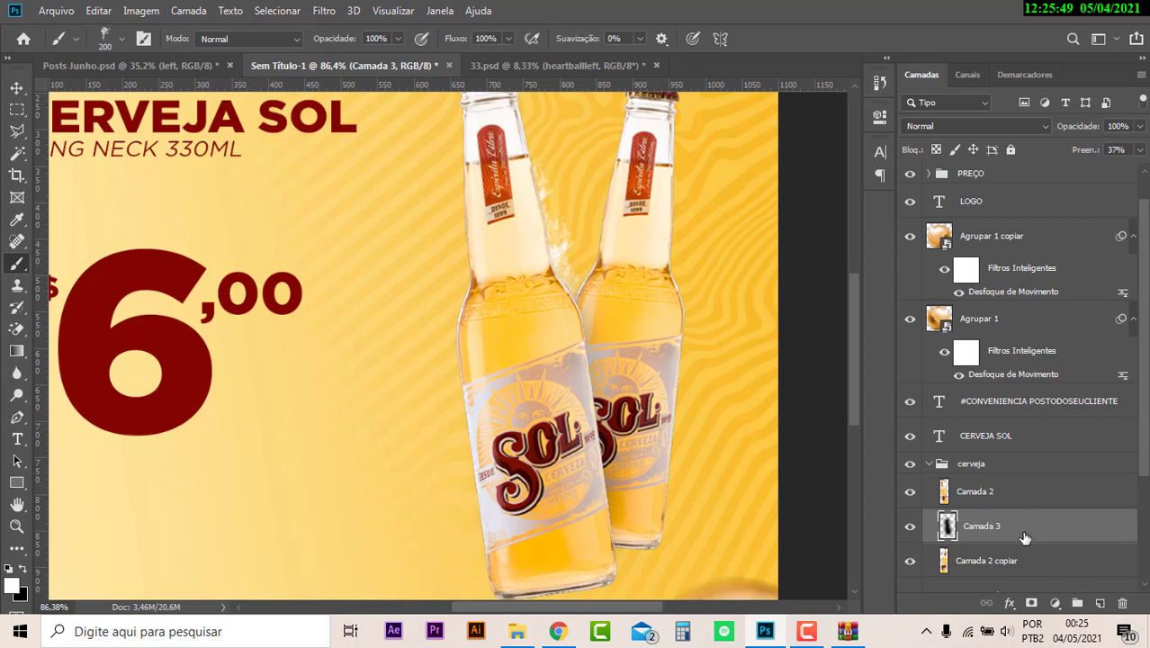
left_click(932, 463)
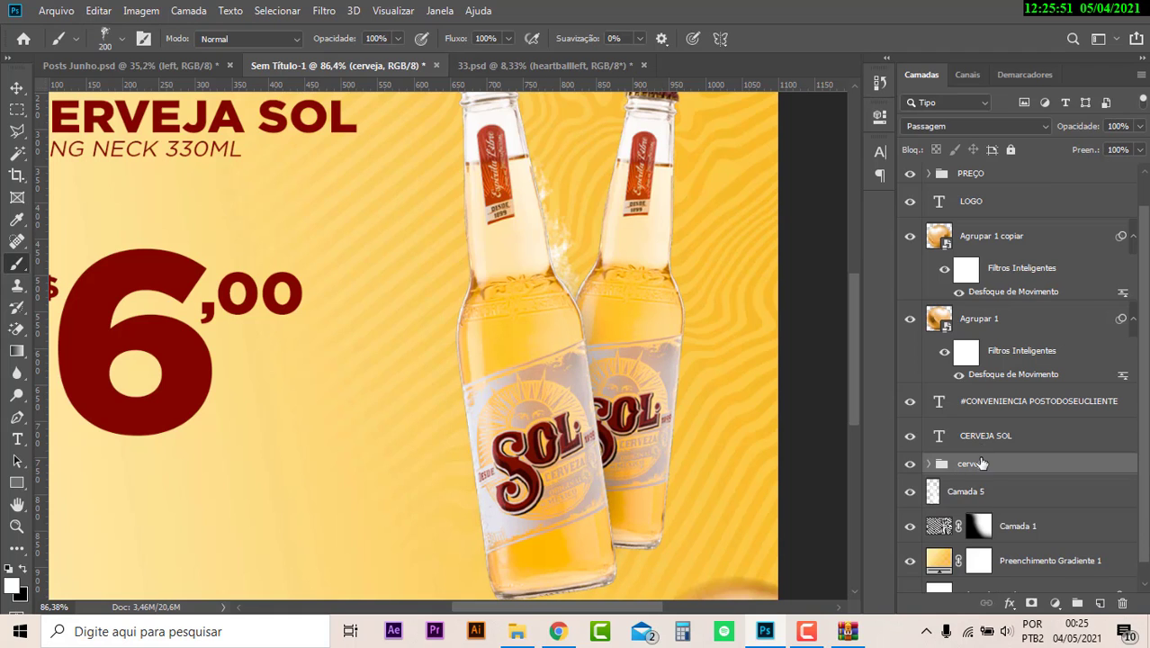
On Camada 5, paint white smoke around the bottles with a splash-shaped smoke brush.
left_click(1014, 495)
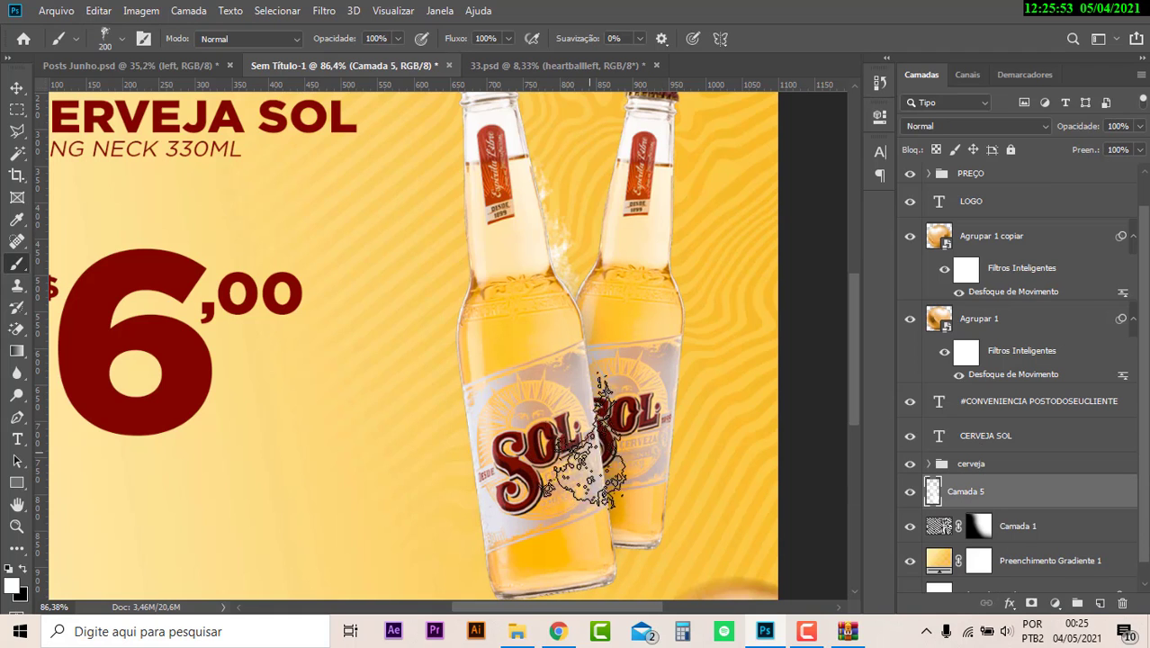
scroll(567, 504, "down", 1)
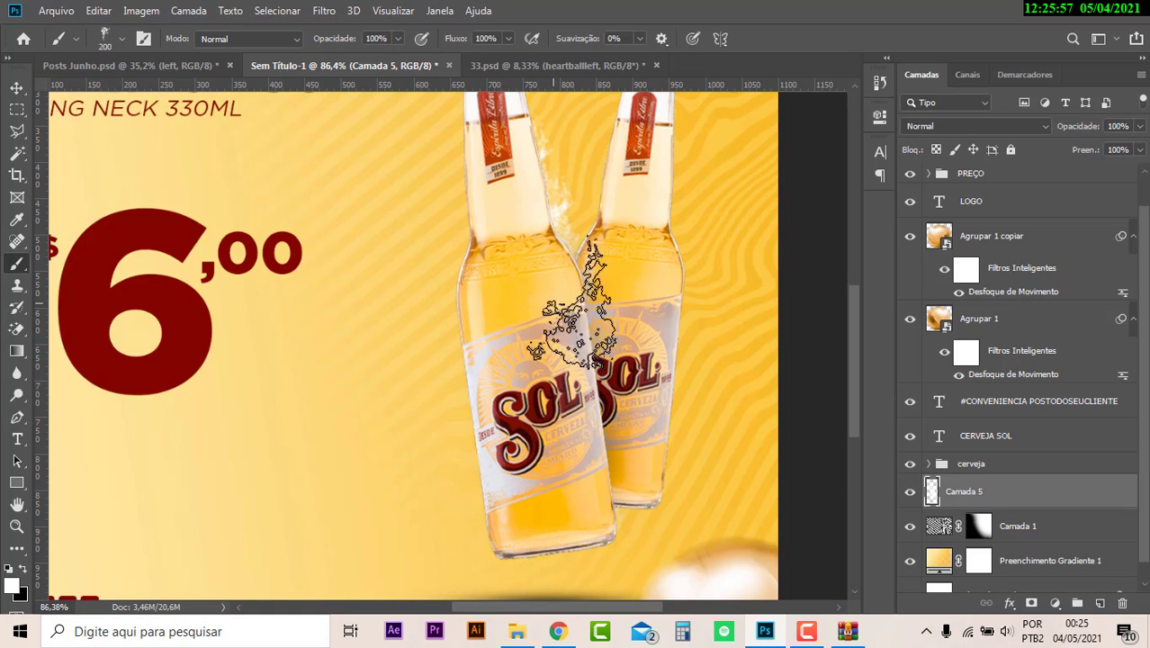
left_click_drag(652, 247, 648, 342)
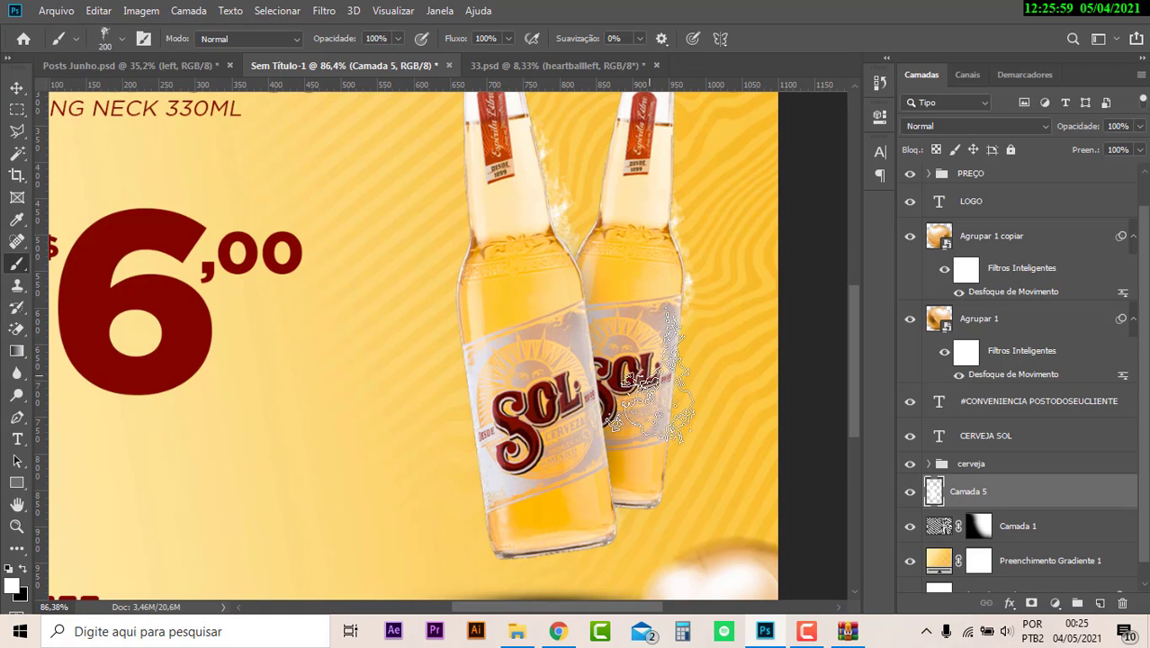
left_click(112, 39)
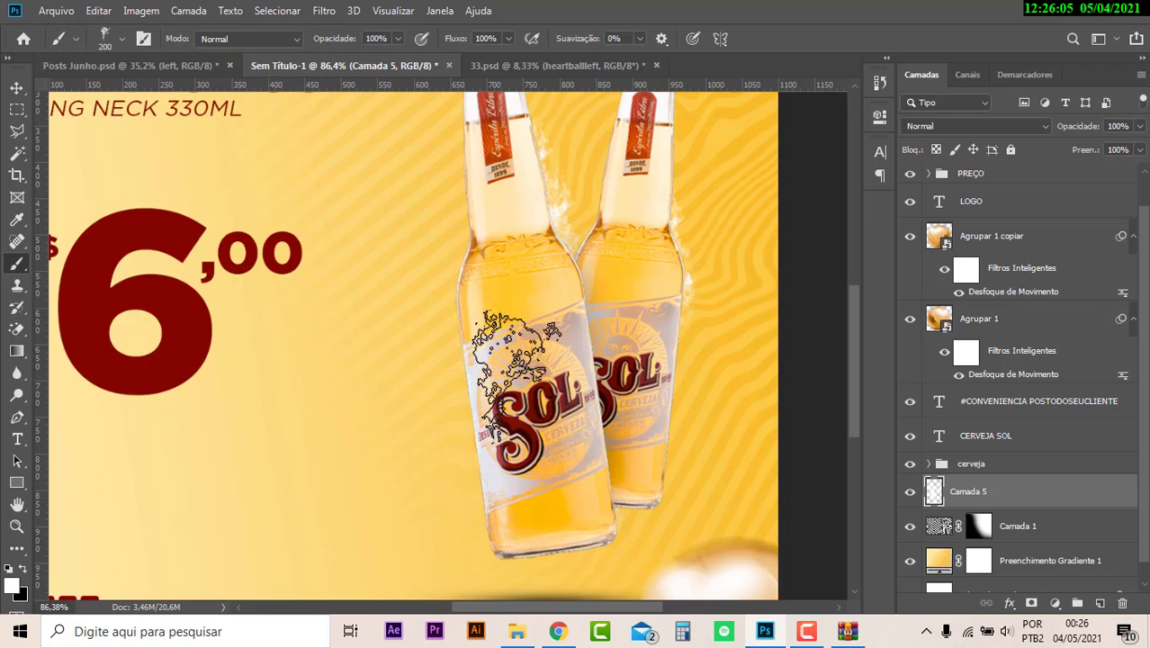
left_click(497, 360)
left_click_drag(500, 387, 489, 456)
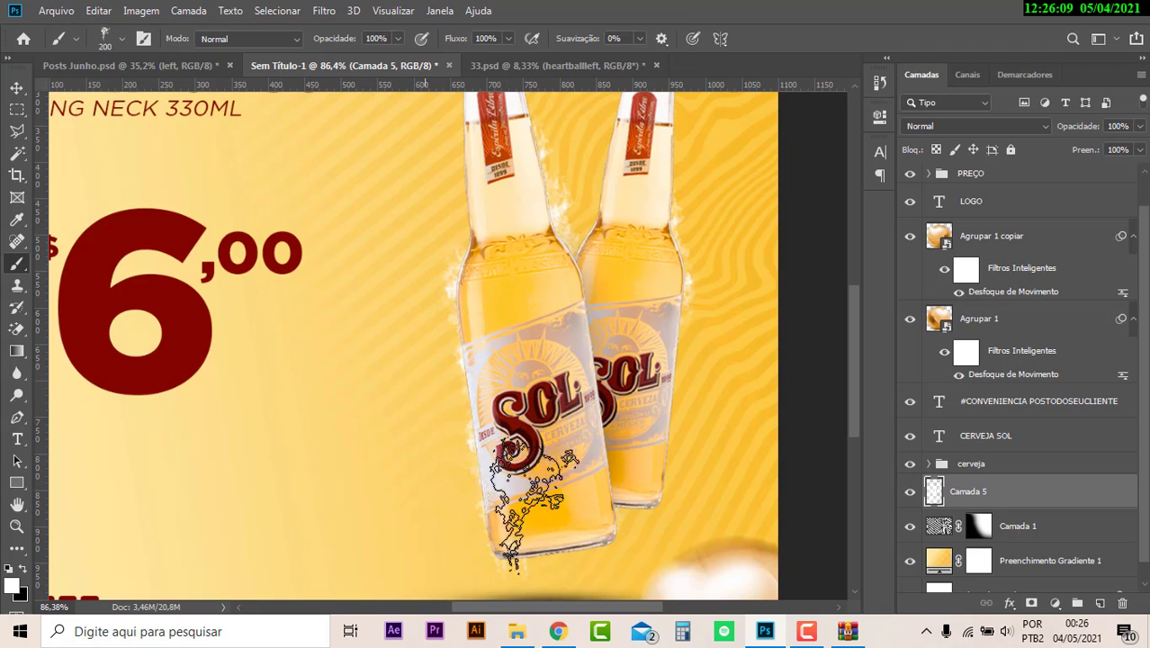
scroll(513, 188, "up", 1)
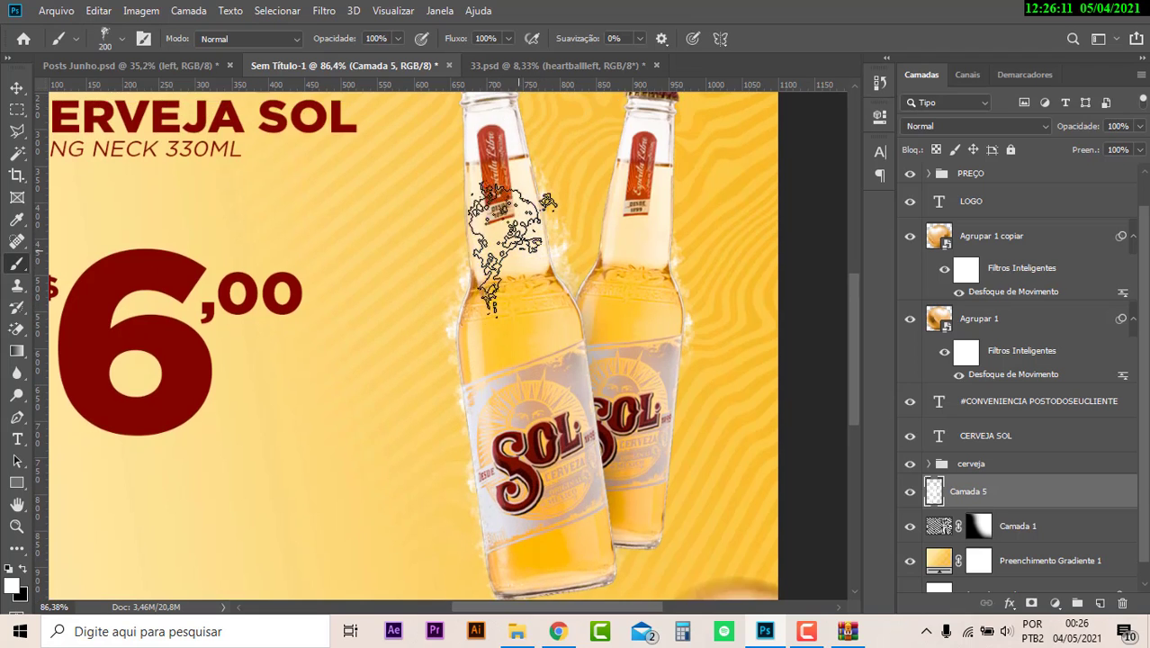
scroll(540, 369, "down", 2)
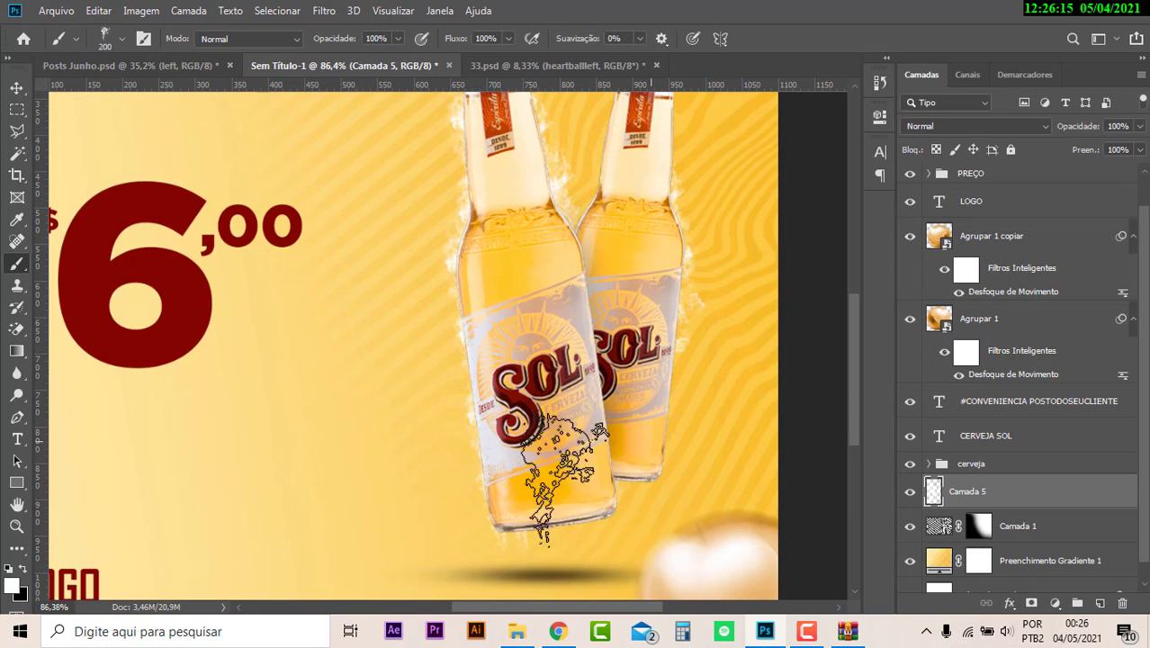
scroll(648, 351, "up", 2)
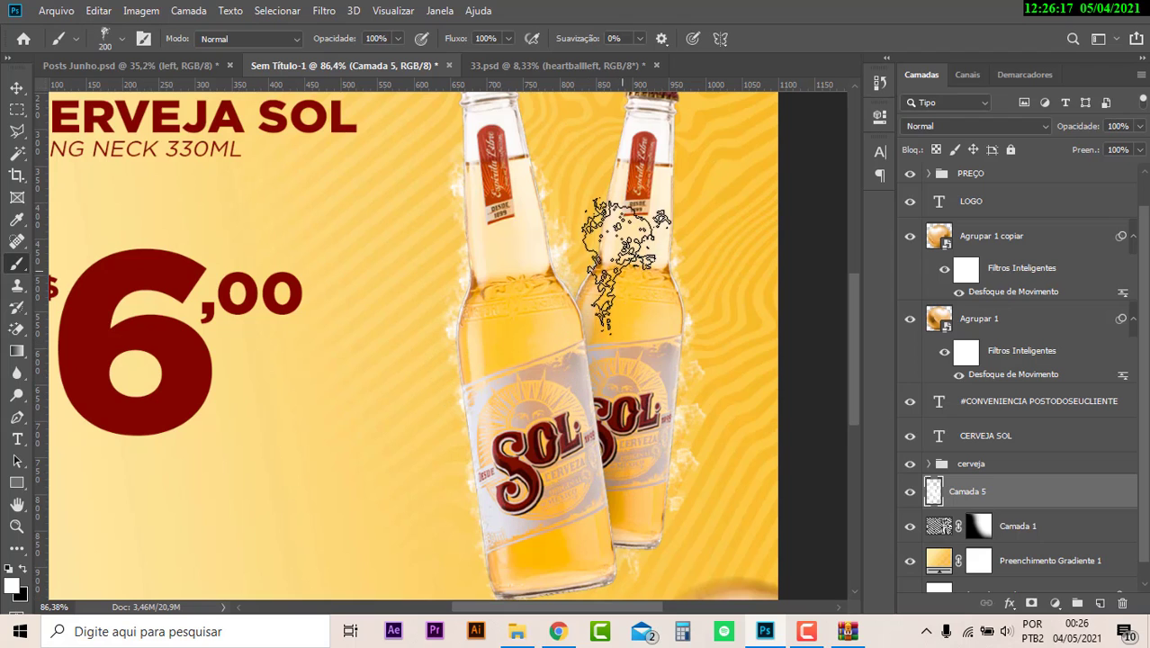
scroll(540, 485, "down", 2)
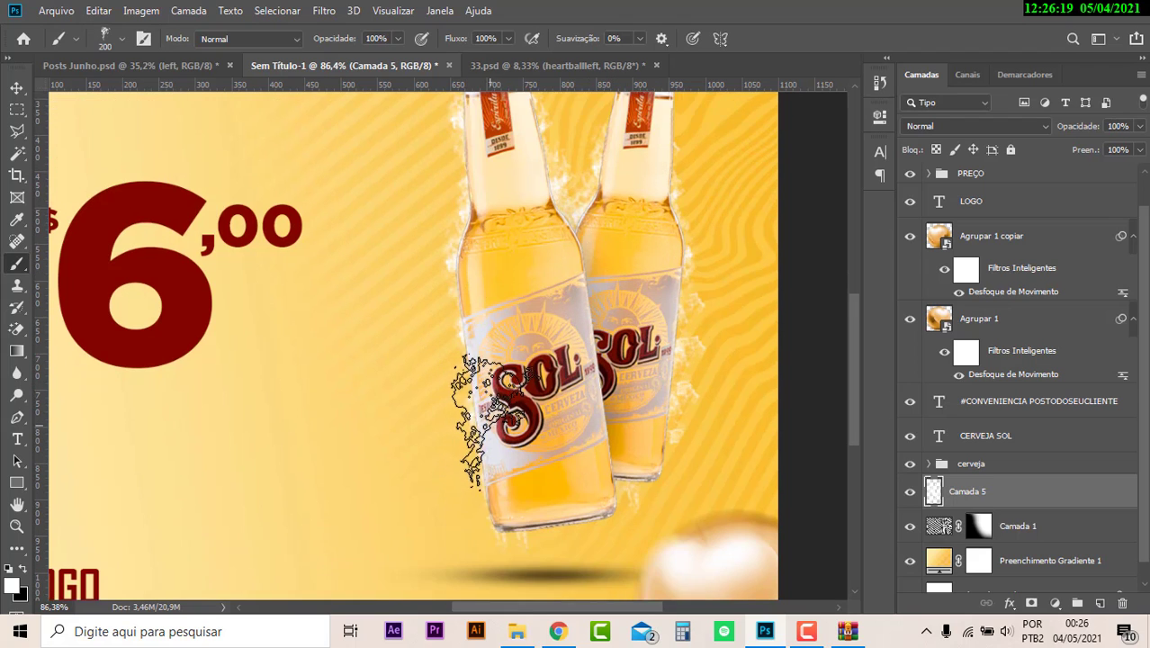
scroll(562, 454, "down", 1)
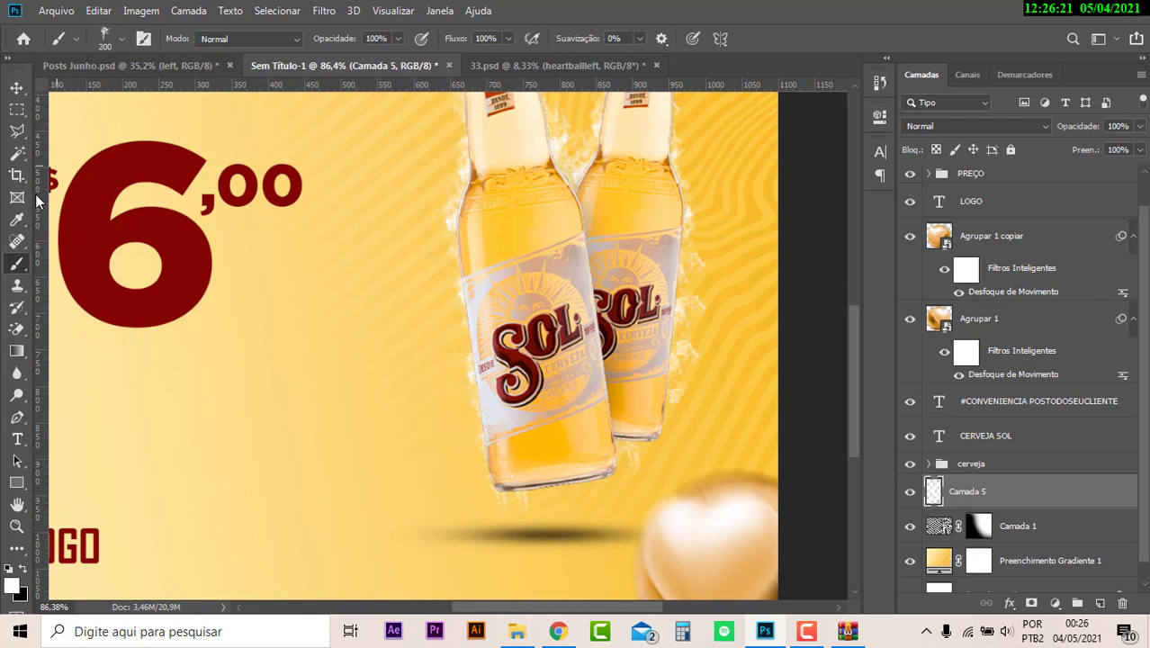
Pick a different smoke brush preset, switch to the Move tool and fit the poster in view.
left_click(115, 43)
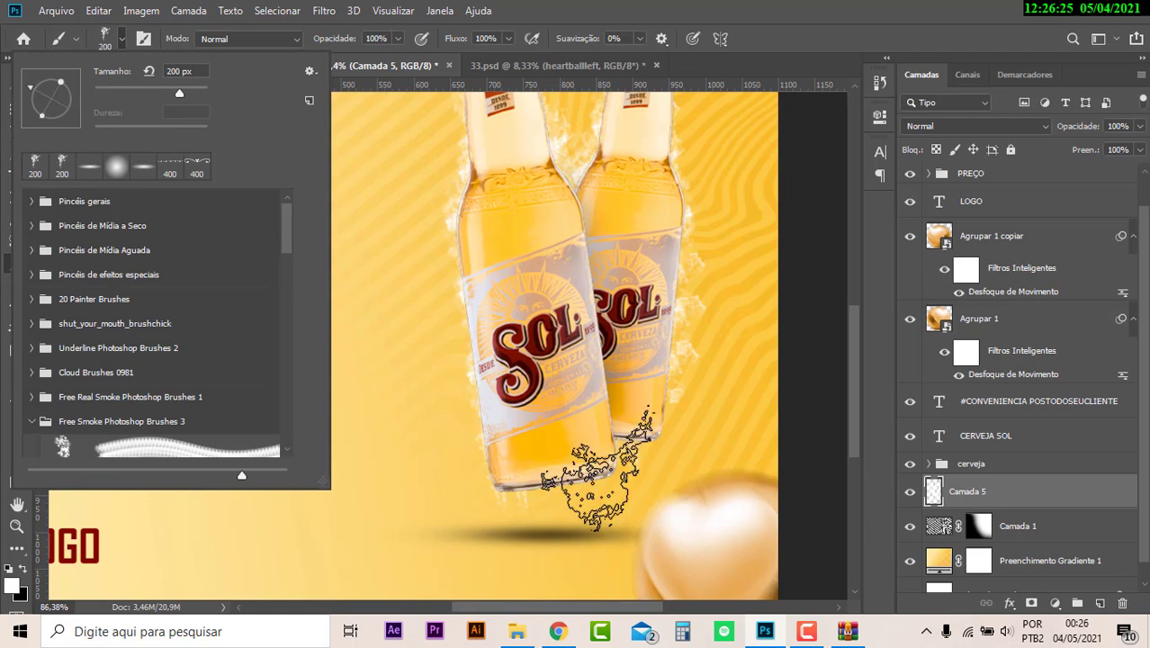
left_click(531, 450)
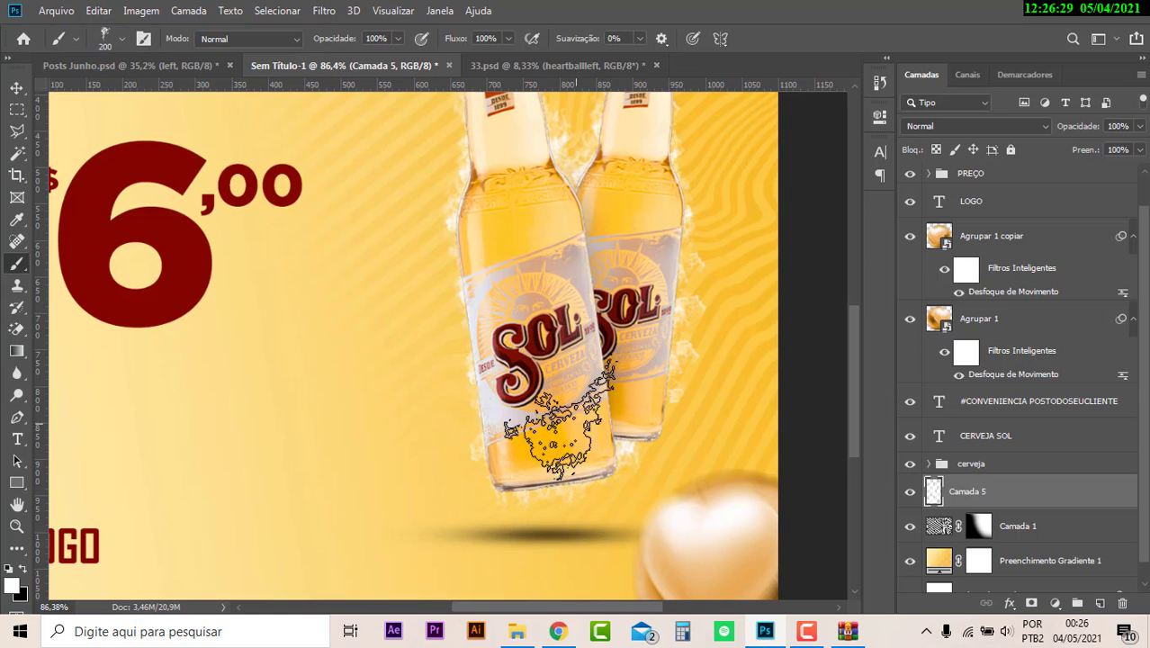
scroll(562, 459, "down", 3)
scroll(540, 405, "up", 1)
left_click(16, 87)
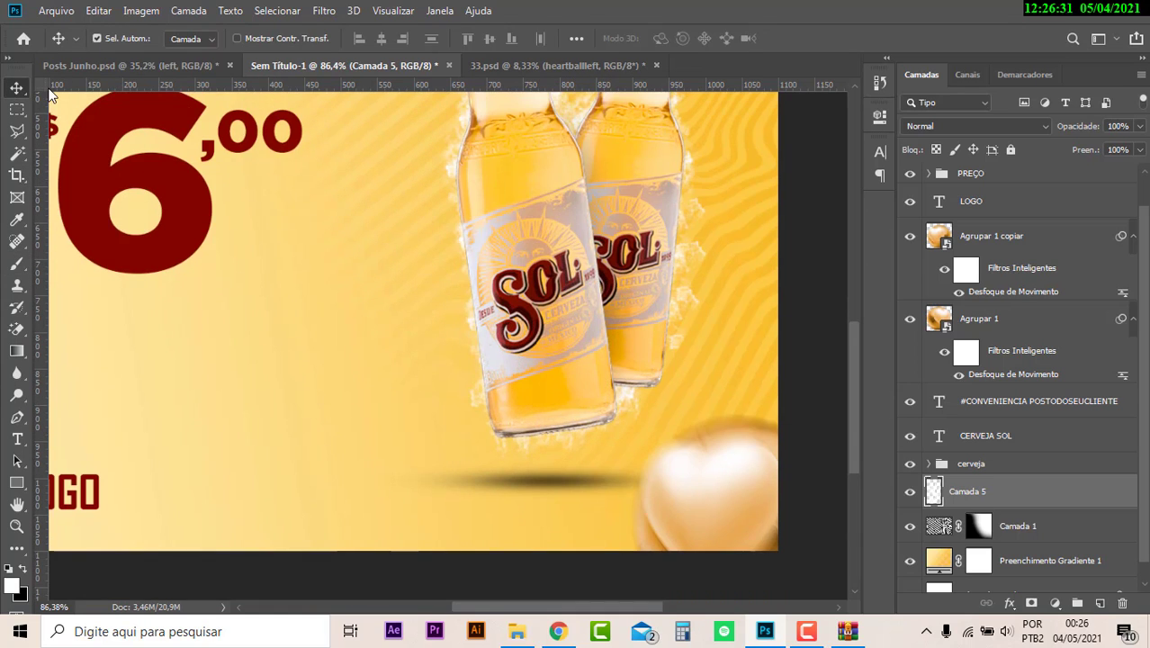
key("ctrl+0")
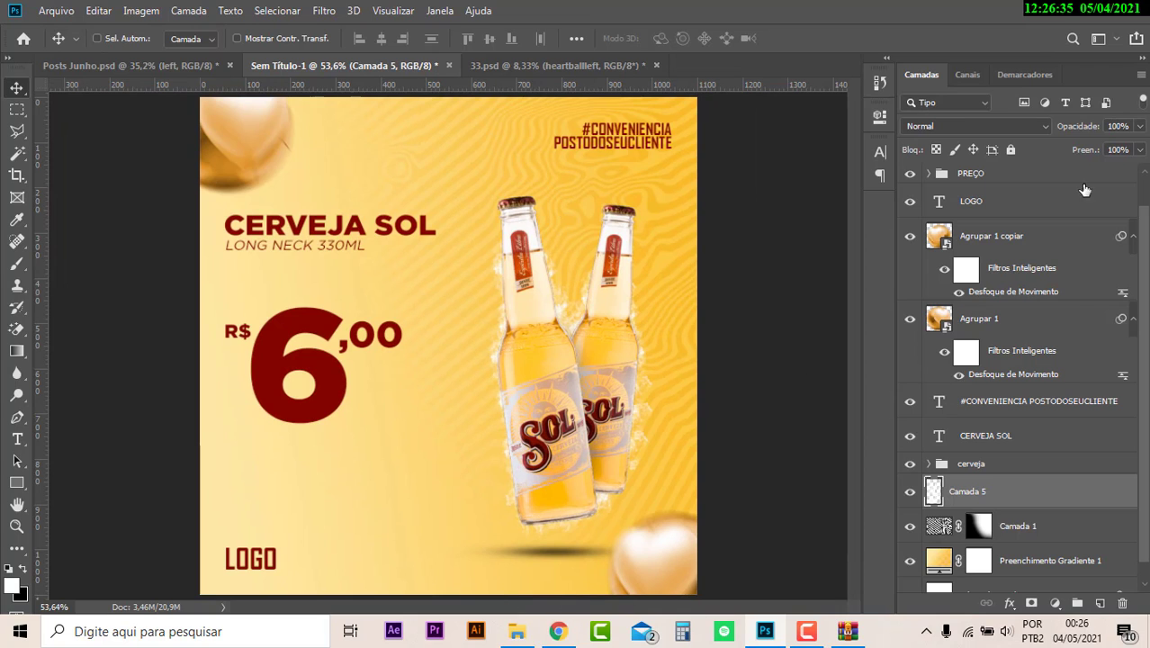
Keep Camada 5 on Normal blending and reduce its fill to 59%.
left_click(968, 128)
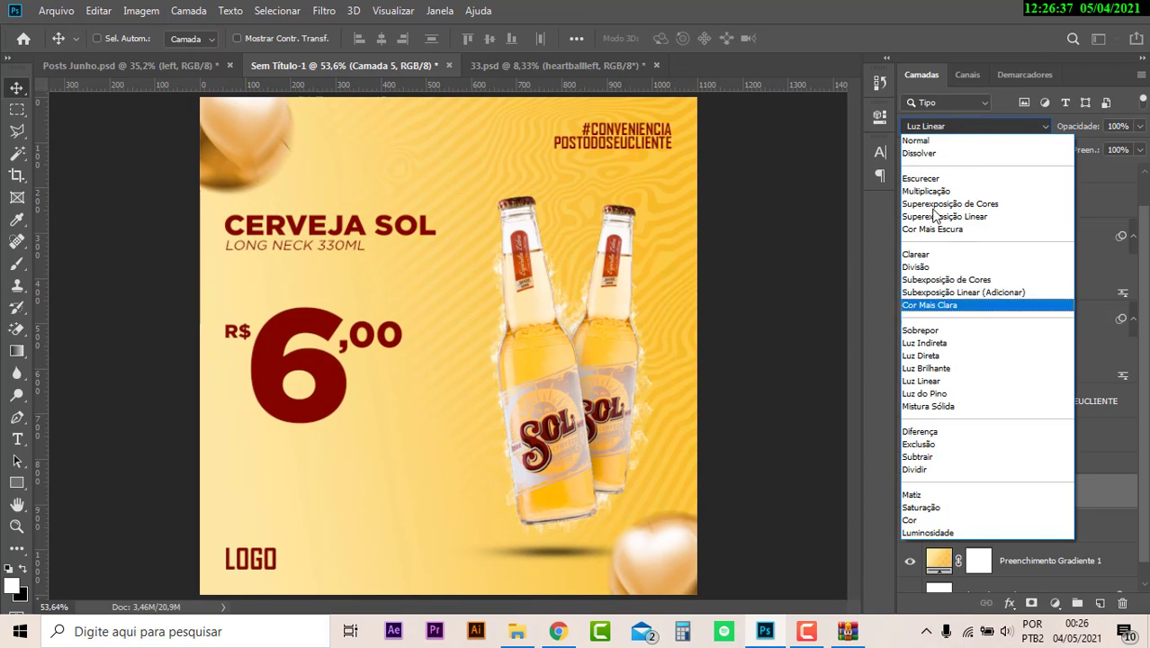
left_click(933, 147)
left_click(940, 127)
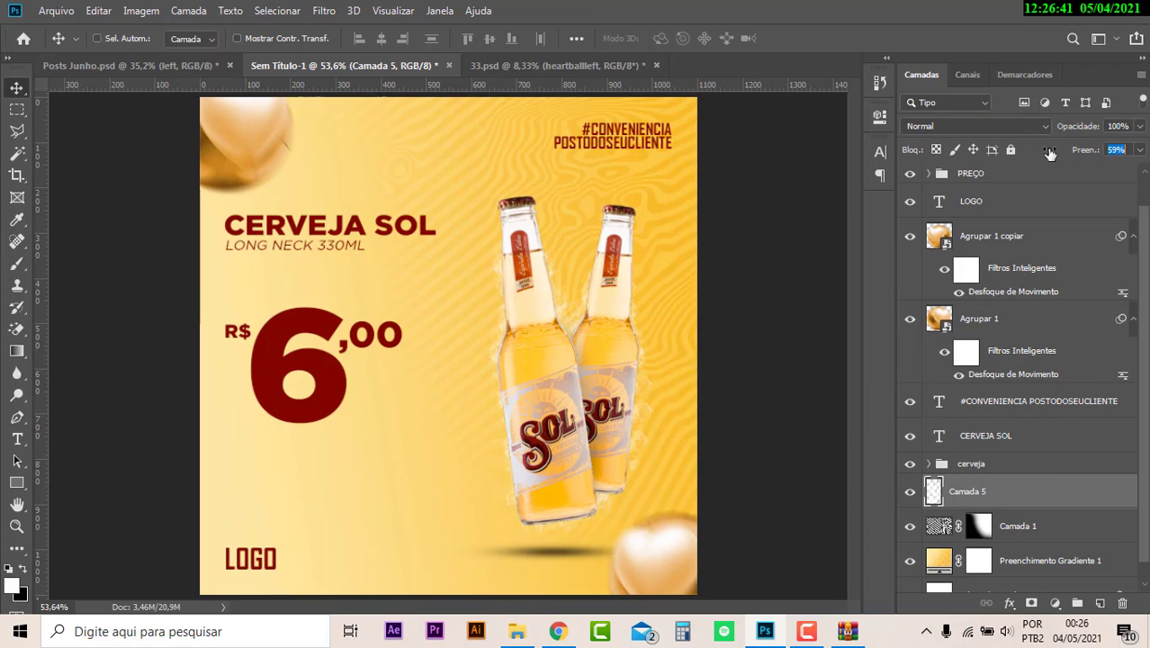
left_click_drag(1054, 155, 1048, 155)
scroll(993, 297, "up", 1)
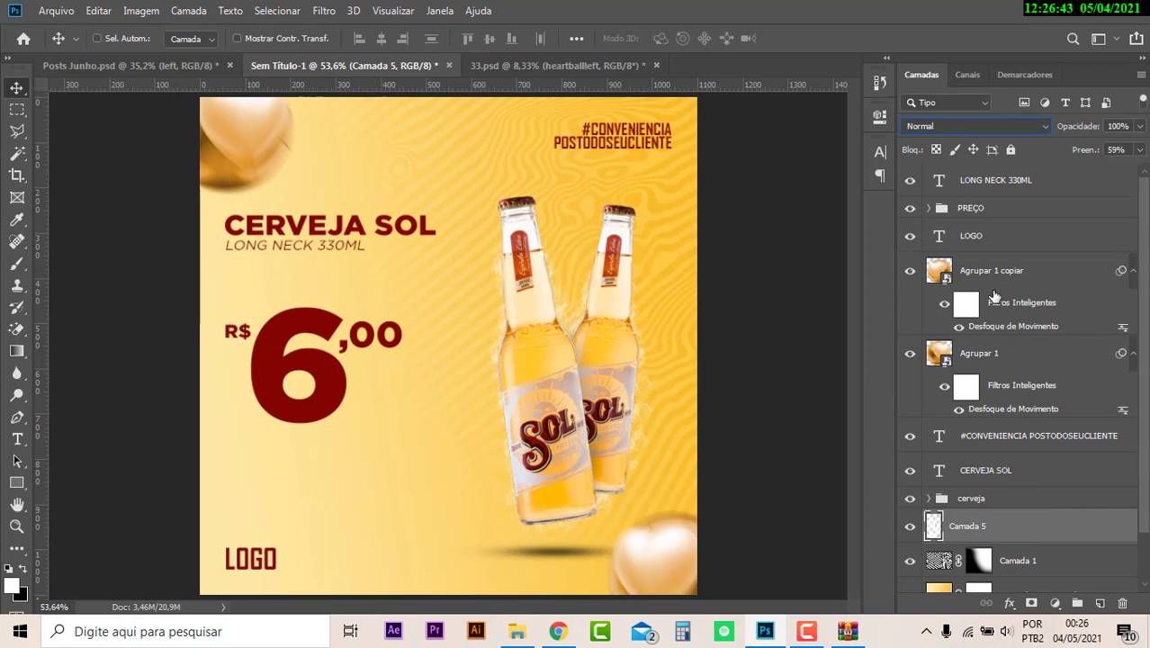
left_click(988, 500)
Scale the cerveja bottles group up to 118% and nudge it slightly left.
key("ctrl+t")
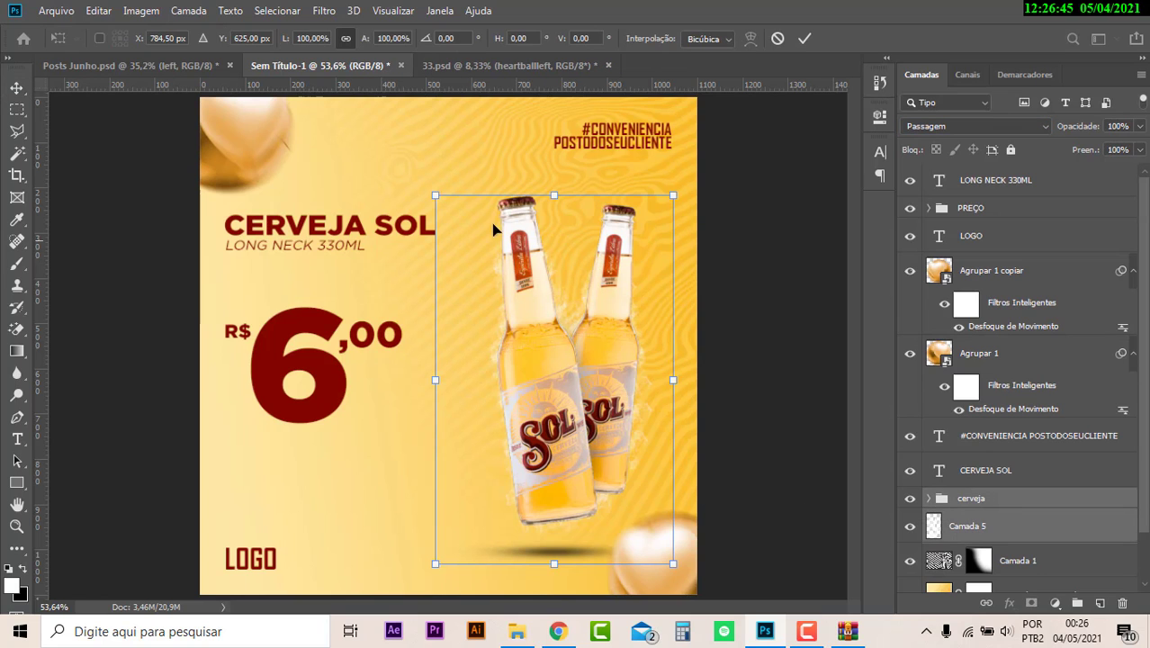
left_click_drag(436, 190, 413, 162)
left_click_drag(617, 302, 587, 289)
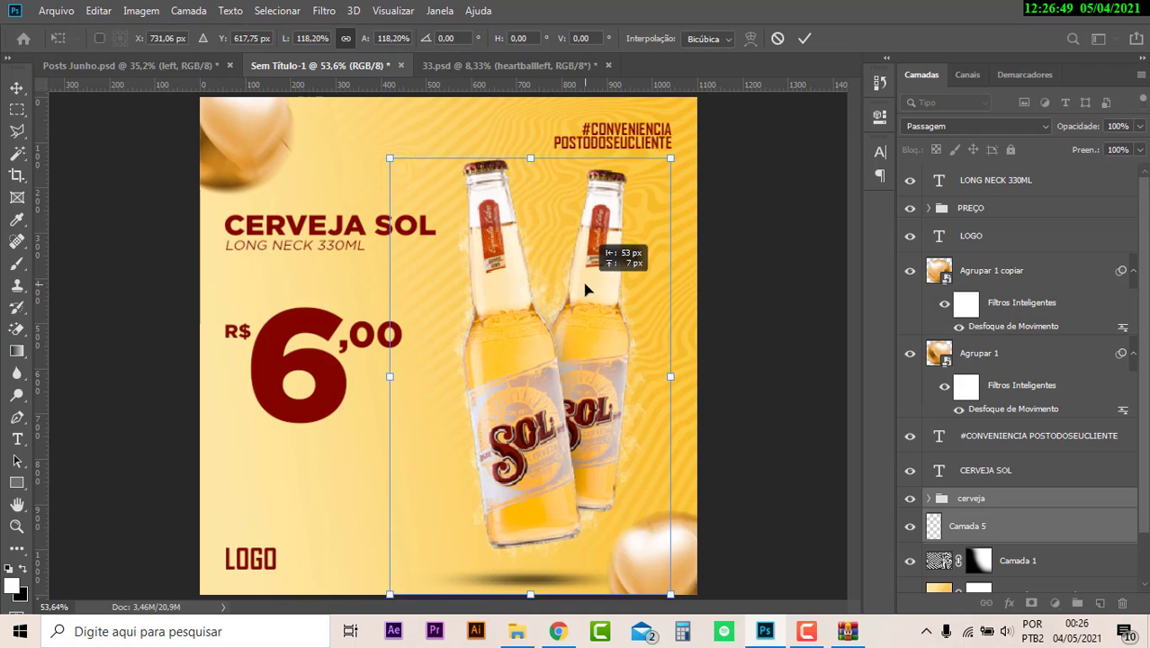
key("Return")
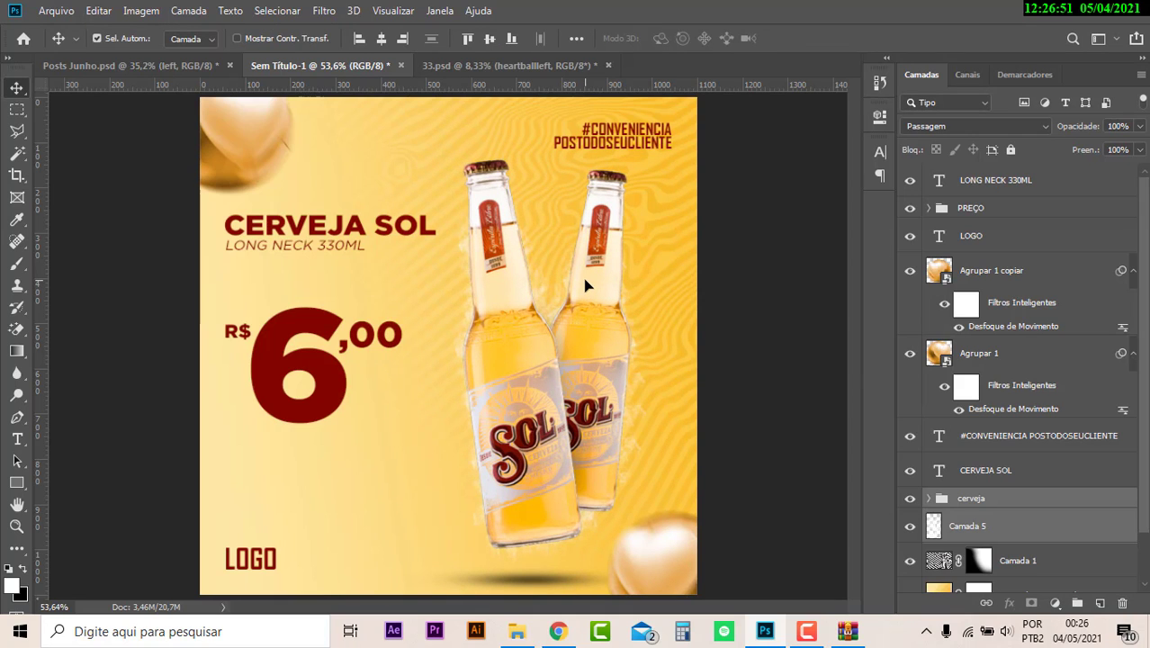
scroll(551, 208, "down", 2)
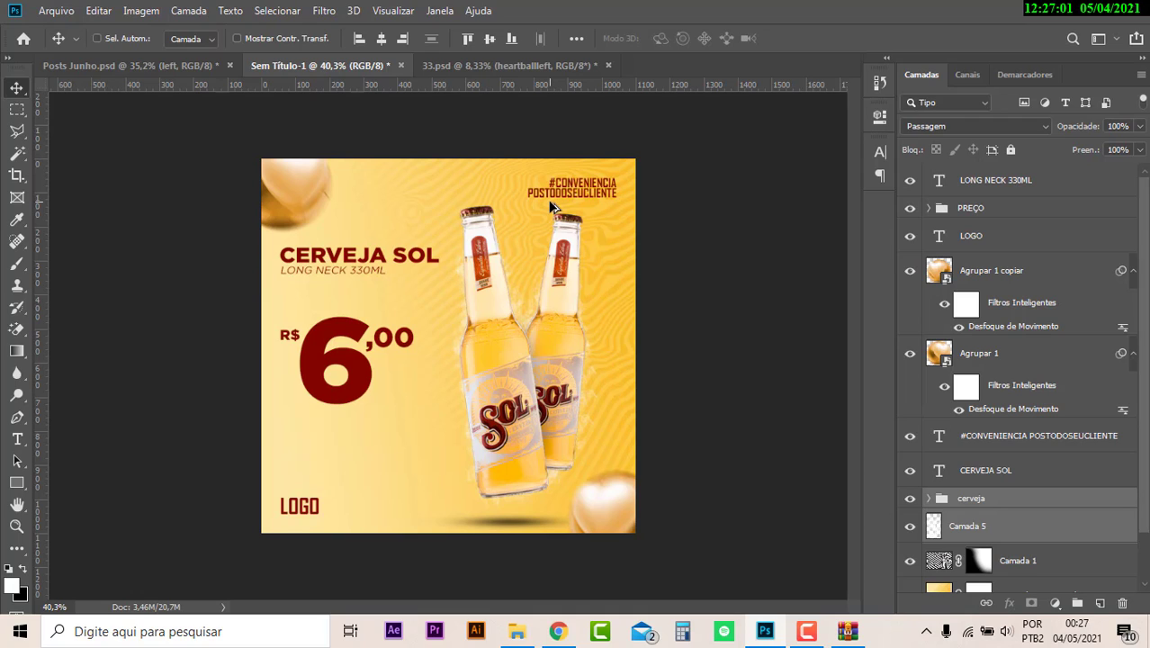
mouse_move(806, 632)
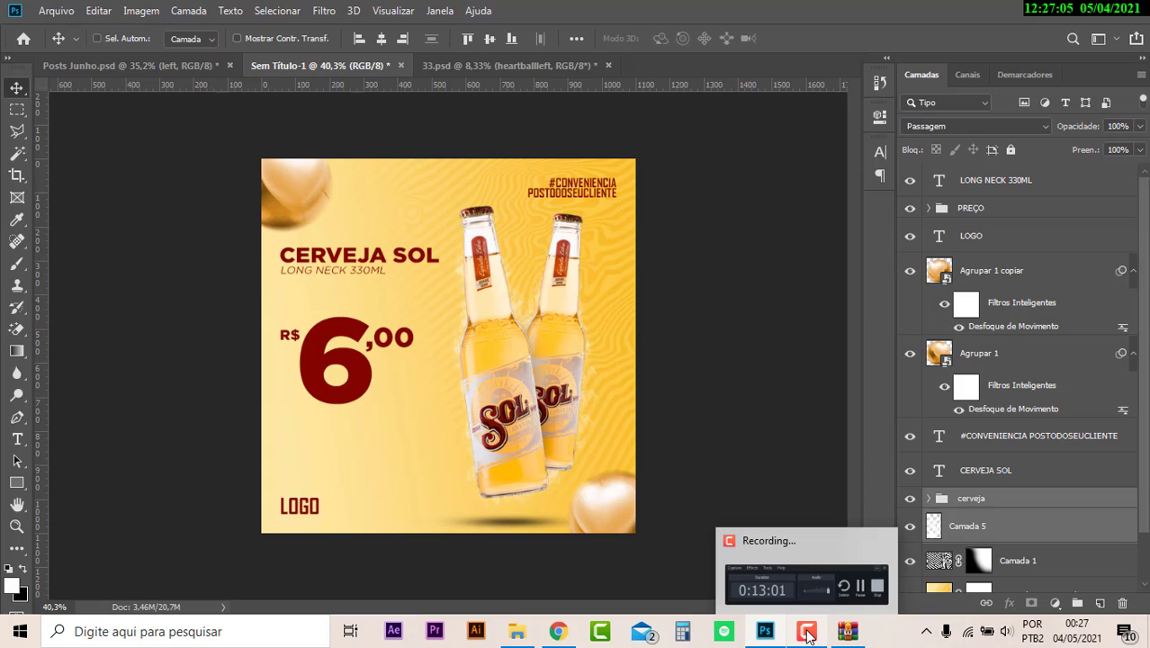
left_click(809, 637)
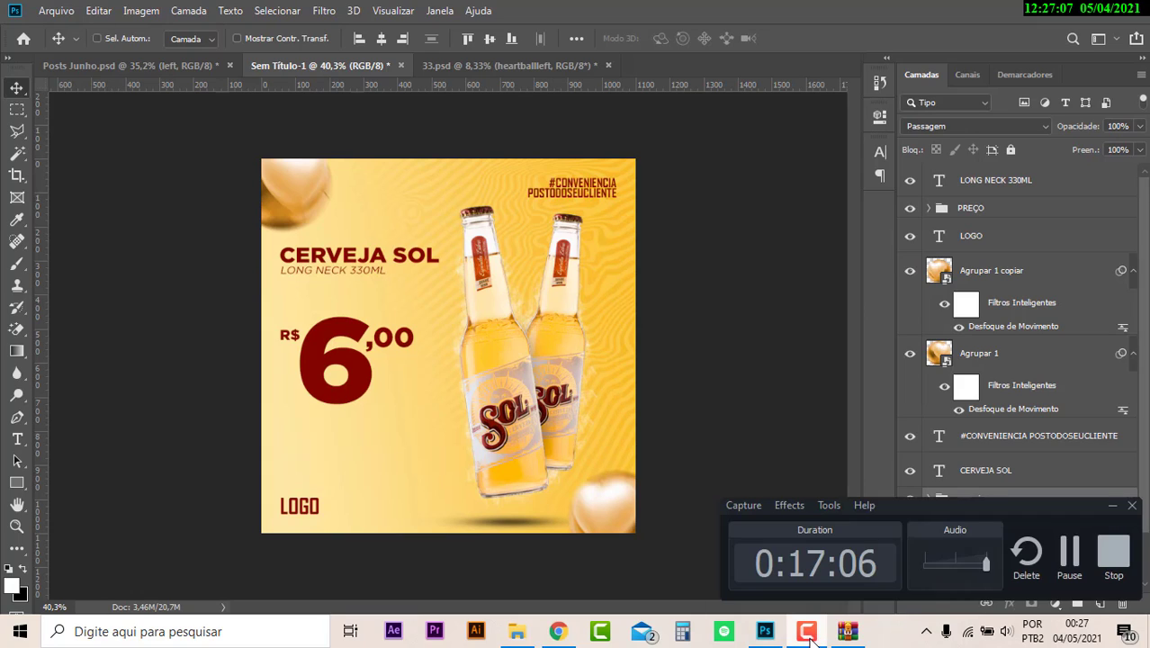